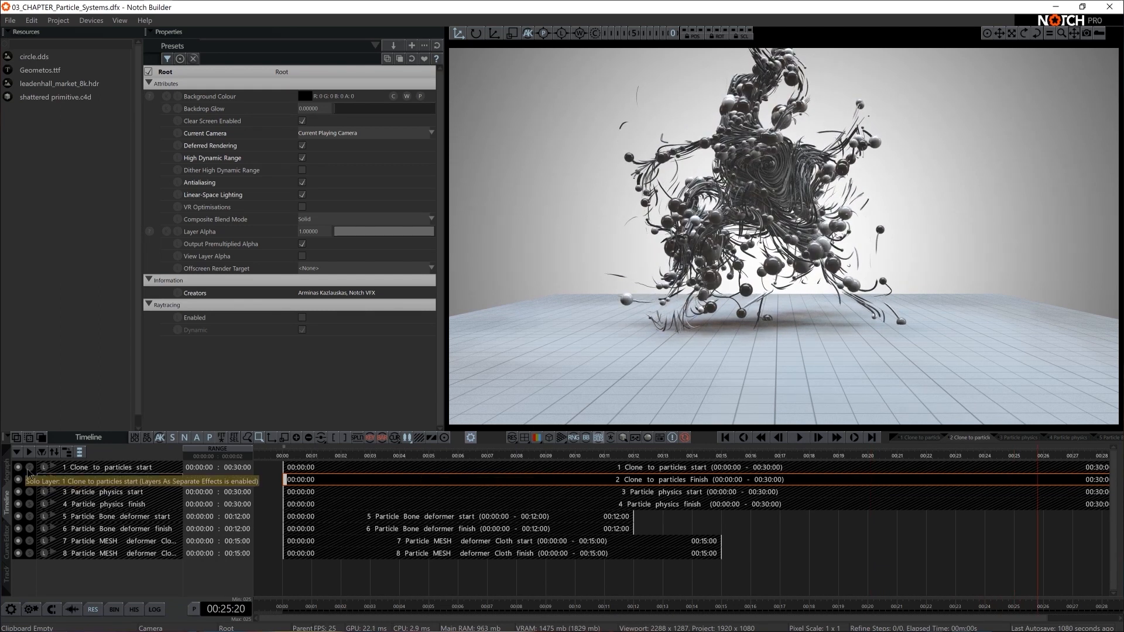
# Open the node graph of the Clone to particles start layer, review its scene nodes and move the Camera node clear of the others.
pyautogui.click(6, 471)
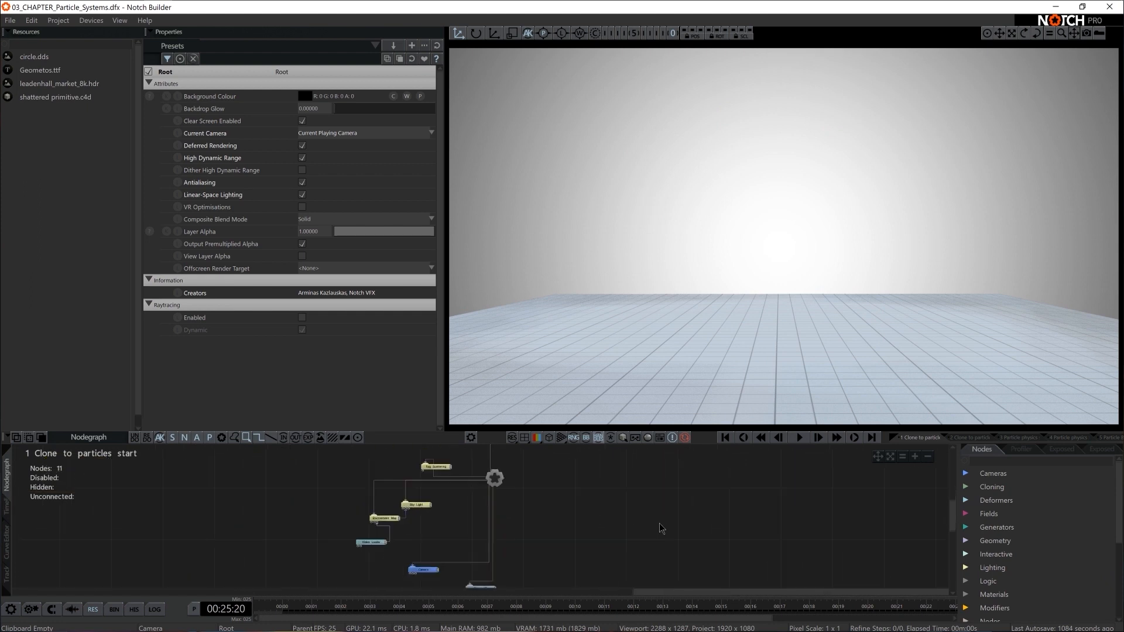
pyautogui.click(497, 520)
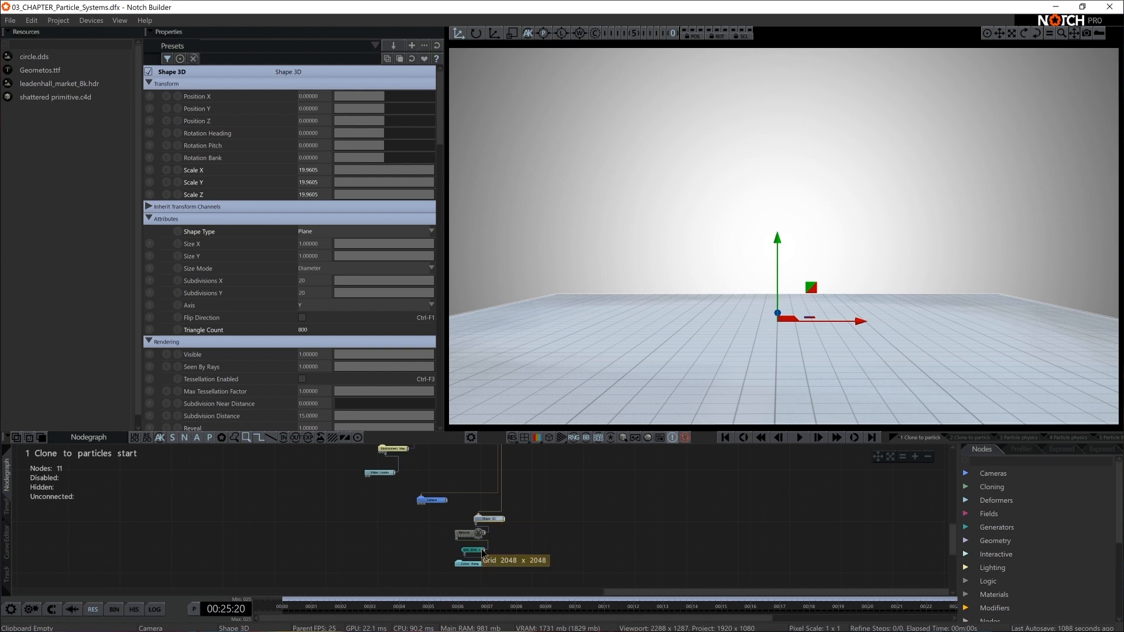
pyautogui.moveTo(525, 508); pyautogui.dragTo(528, 549, button='middle')
pyautogui.moveTo(441, 542); pyautogui.dragTo(556, 537)
pyautogui.moveTo(557, 501); pyautogui.dragTo(560, 551, button='middle')
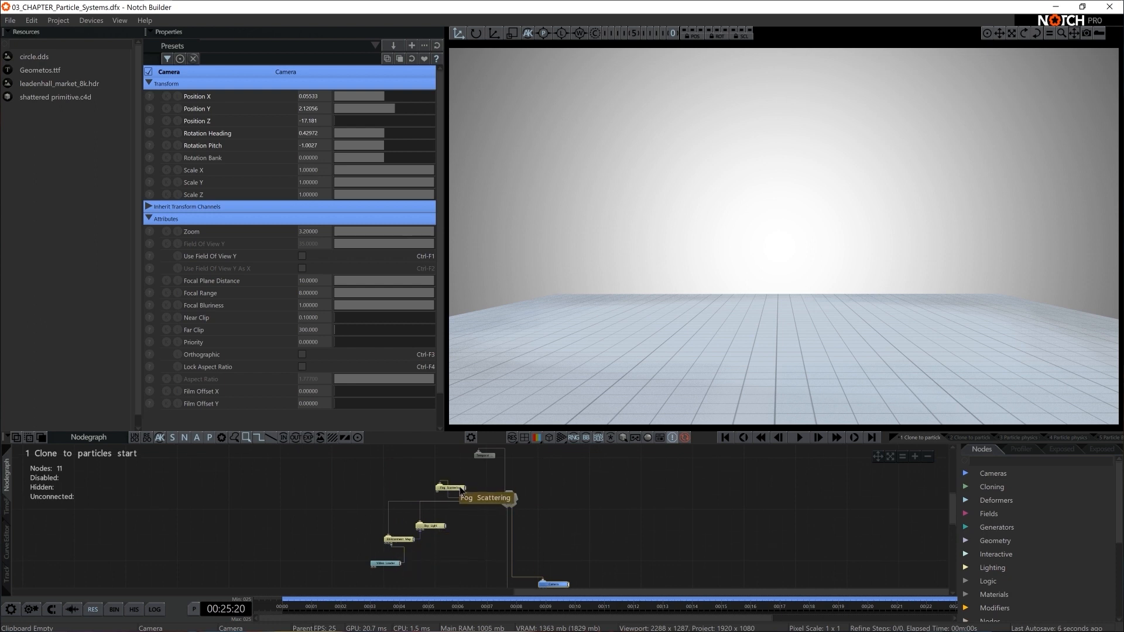
pyautogui.click(566, 530)
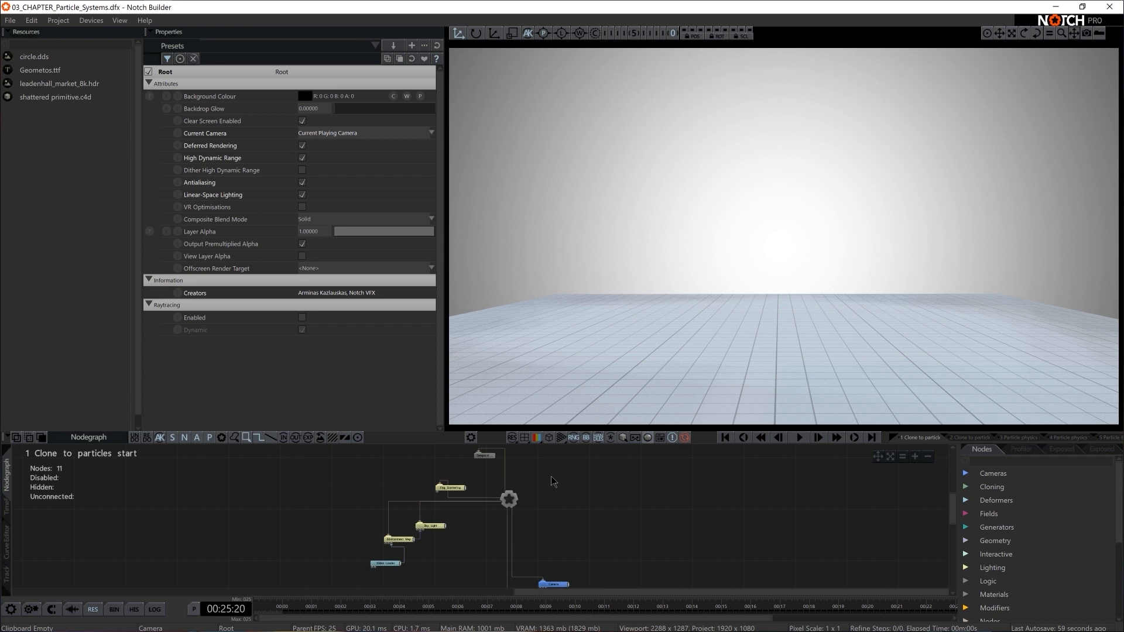
# Add a Particle Root node beside the Root node and connect it to the Root.
pyautogui.click(989, 463)
pyautogui.write('root')
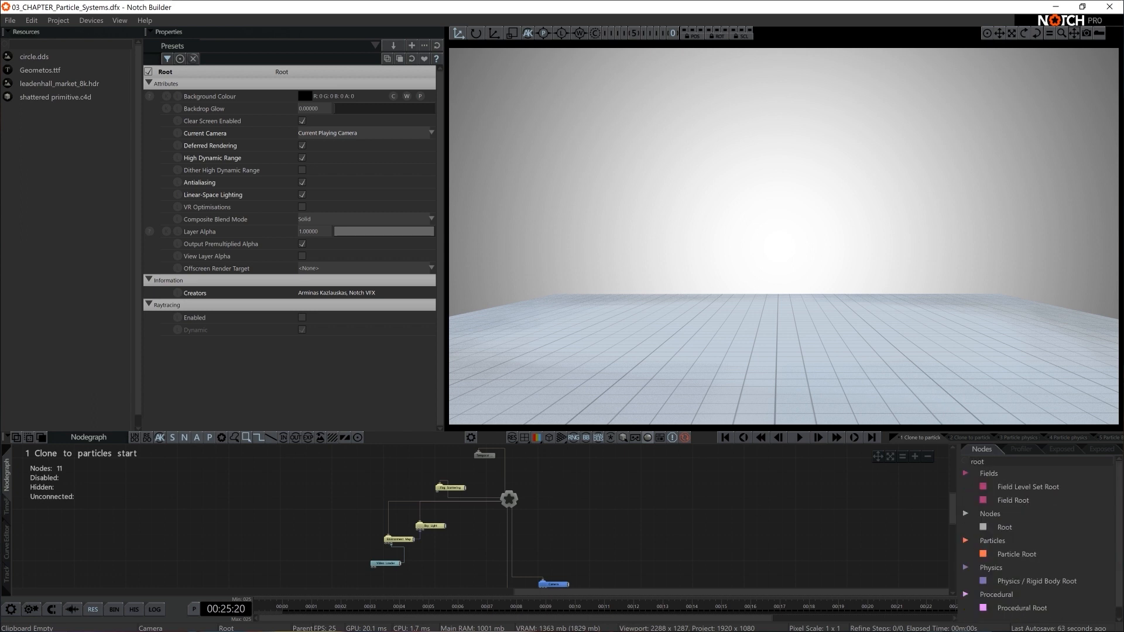
pyautogui.moveTo(1017, 553); pyautogui.dragTo(550, 491)
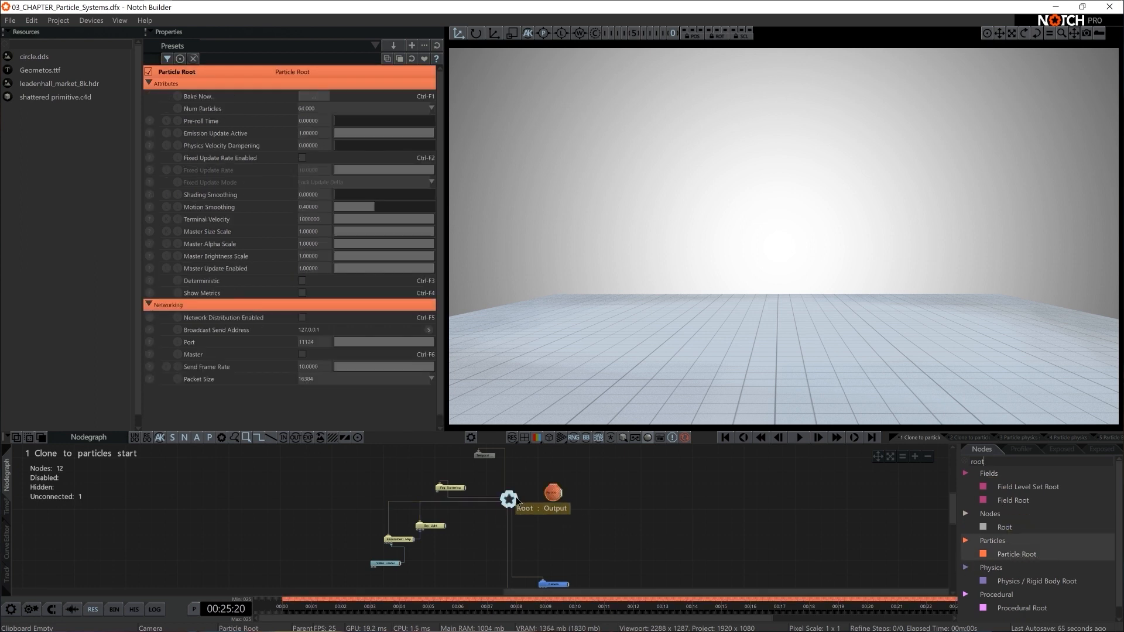
pyautogui.scroll(4, 556, 509)
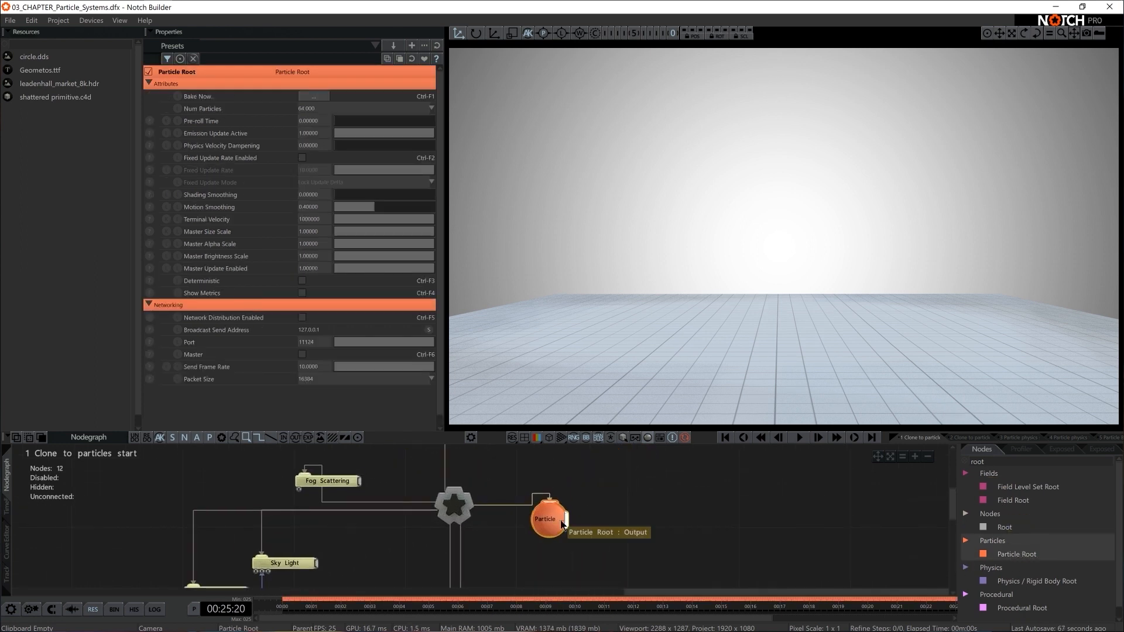
# Add a particle Primitive Emitter connected to the Particle Root and raise it above the floor to a Position Y of about 3.83.
pyautogui.click(1001, 458)
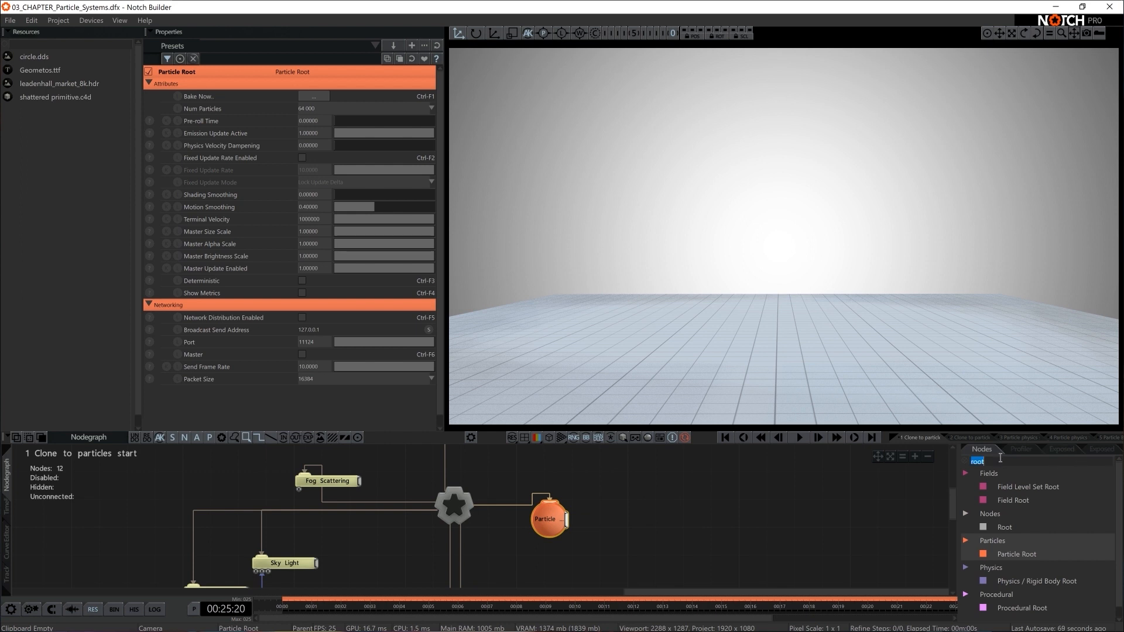
pyautogui.write('emi')
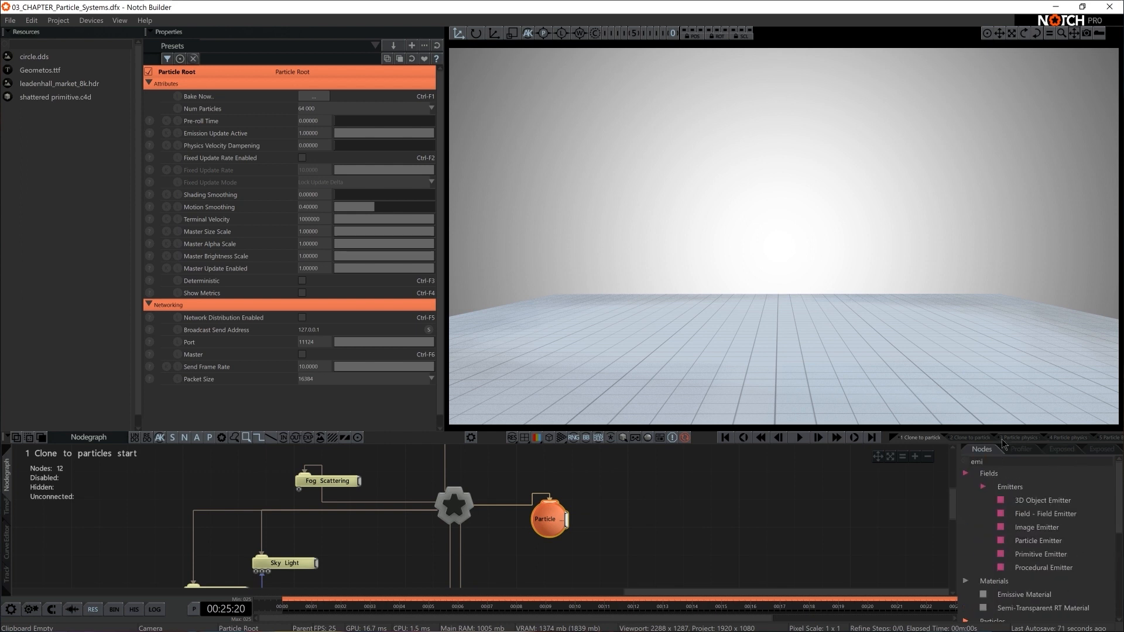
pyautogui.scroll(-5, 1041, 562)
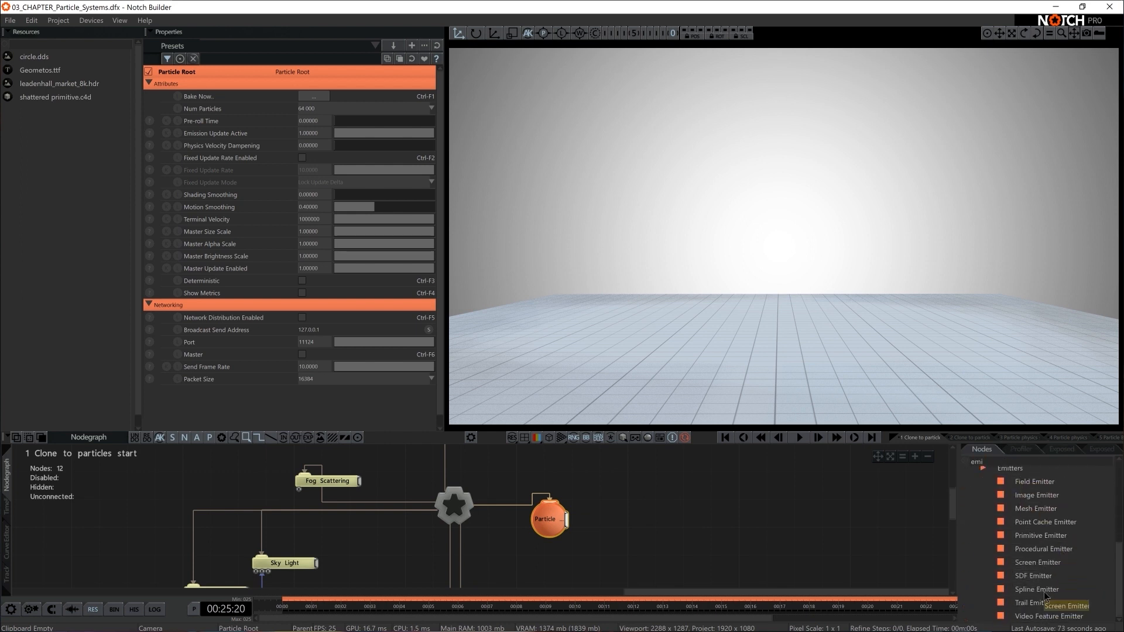
pyautogui.moveTo(1041, 535); pyautogui.dragTo(647, 480)
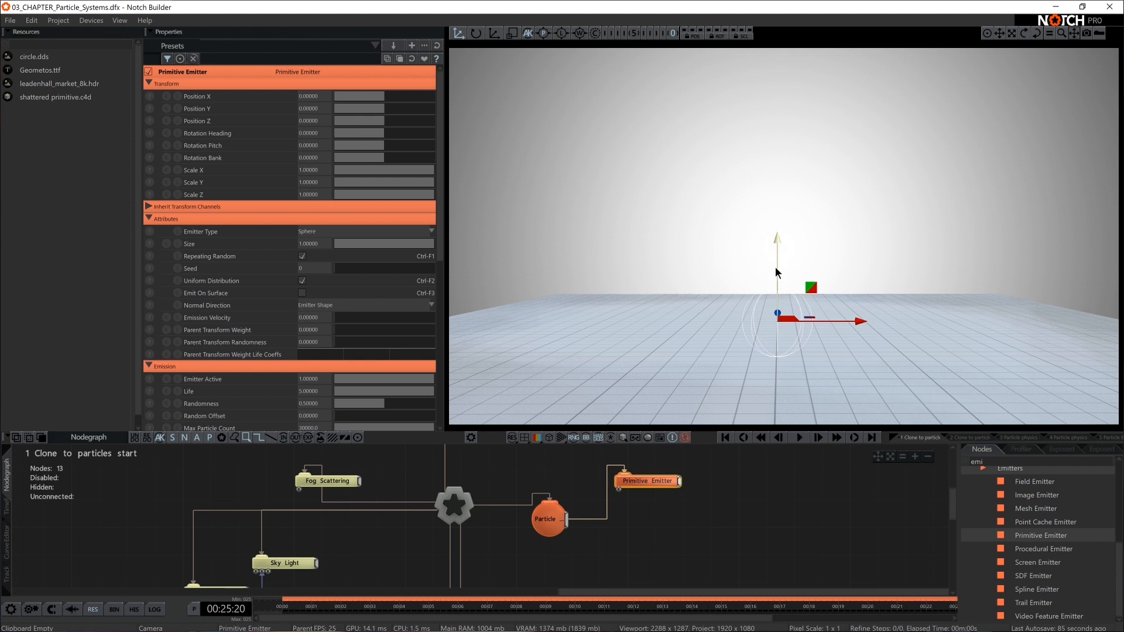
pyautogui.moveTo(779, 271); pyautogui.dragTo(780, 136)
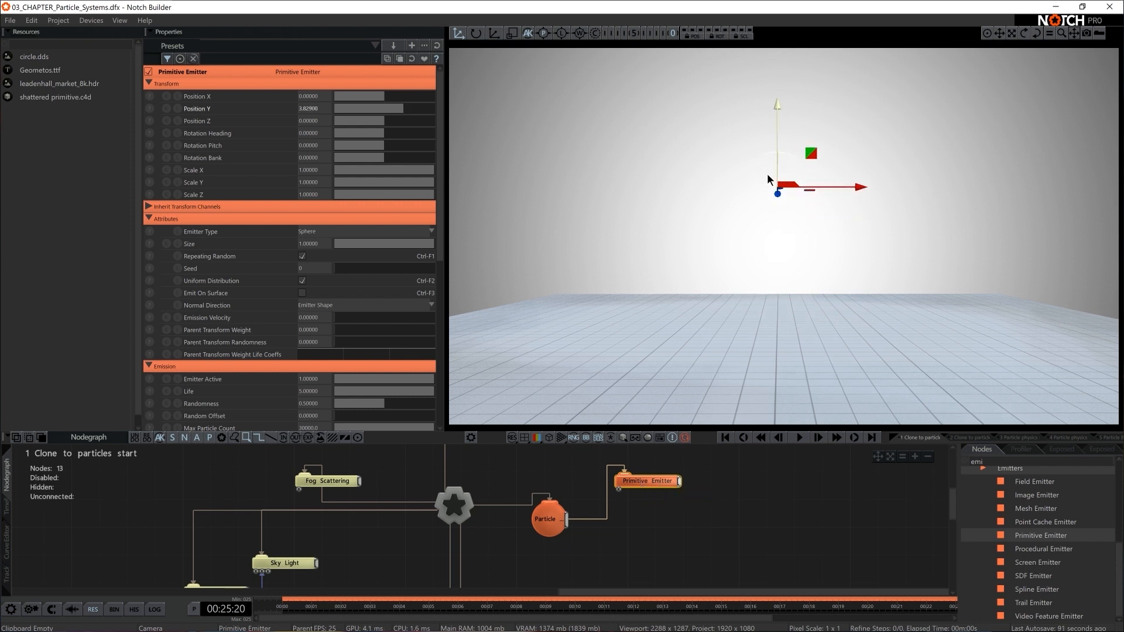
# Add a Point Renderer node and connect it to the Particle Root.
pyautogui.press('BackSpace')
pyautogui.press('BackSpace')
pyautogui.press('BackSpace')
pyautogui.write('point')
pyautogui.scroll(-3, 1050, 575)
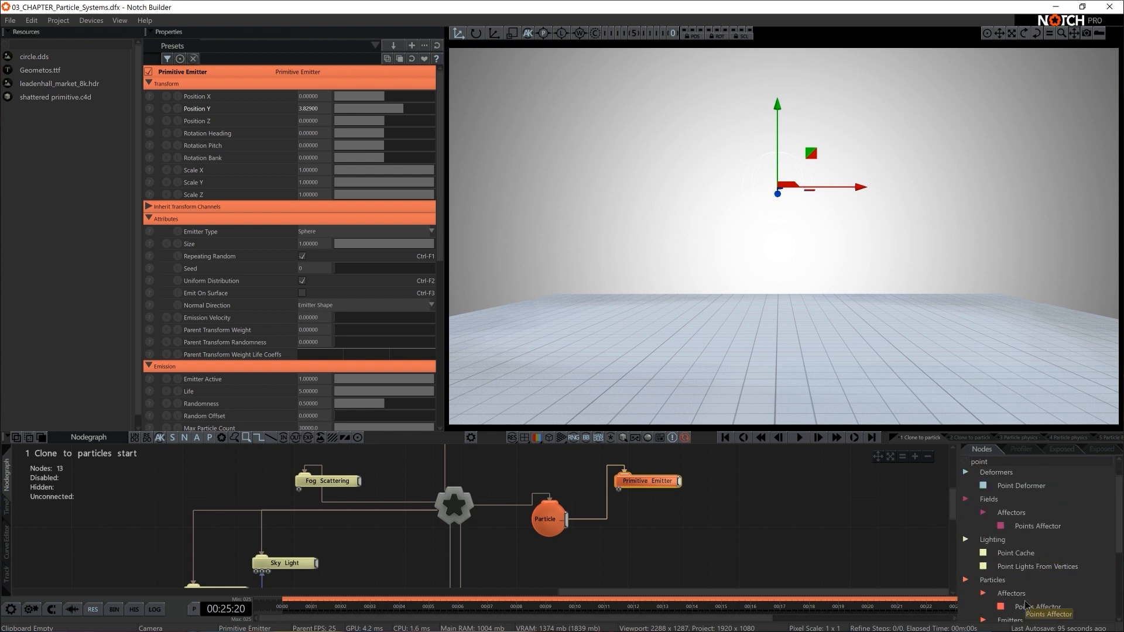
pyautogui.moveTo(1038, 585); pyautogui.dragTo(727, 526)
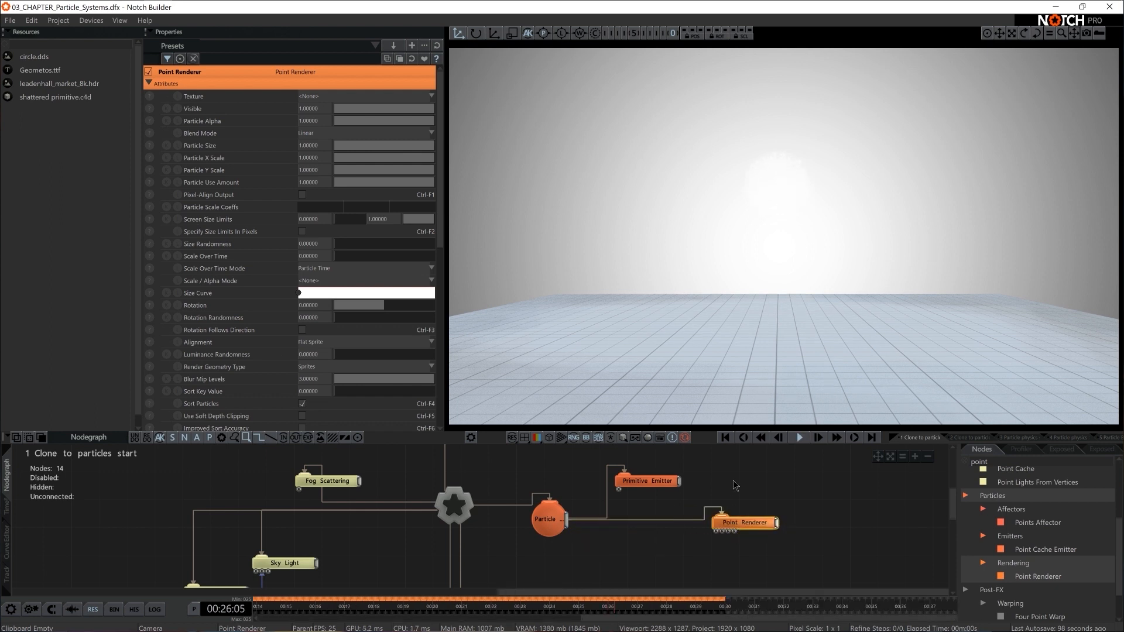
# Add a Curl Noise Fluid Affector connected to the Particle Root and place the Point Renderer below the Primitive Emitter.
pyautogui.doubleClick(997, 461)
pyautogui.press('BackSpace')
pyautogui.write('curl')
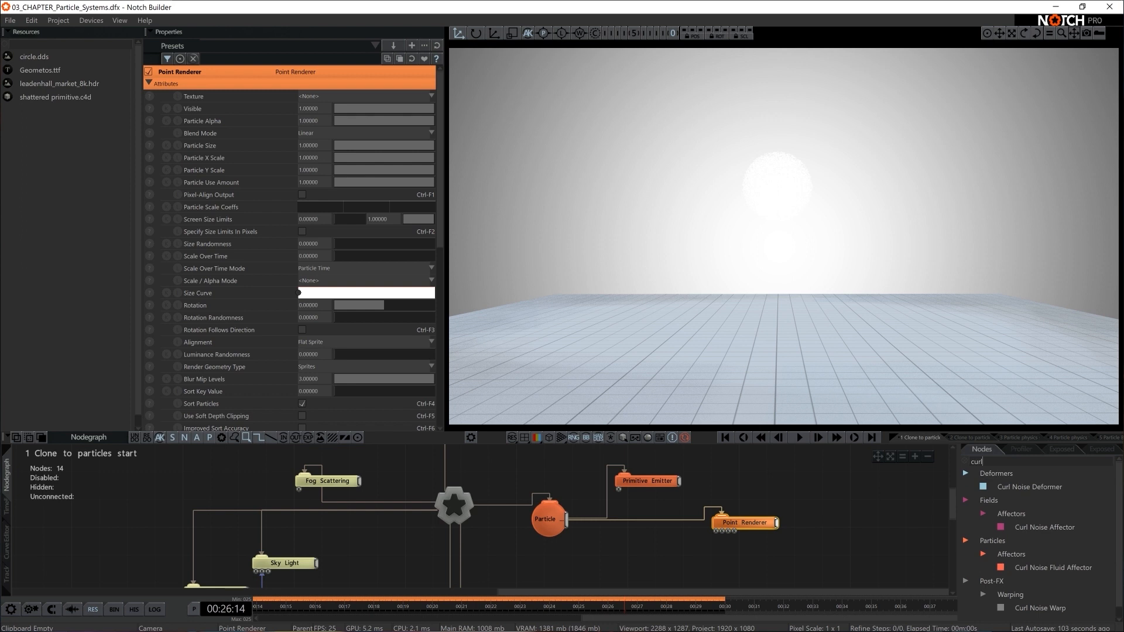
pyautogui.moveTo(1061, 568); pyautogui.dragTo(801, 481)
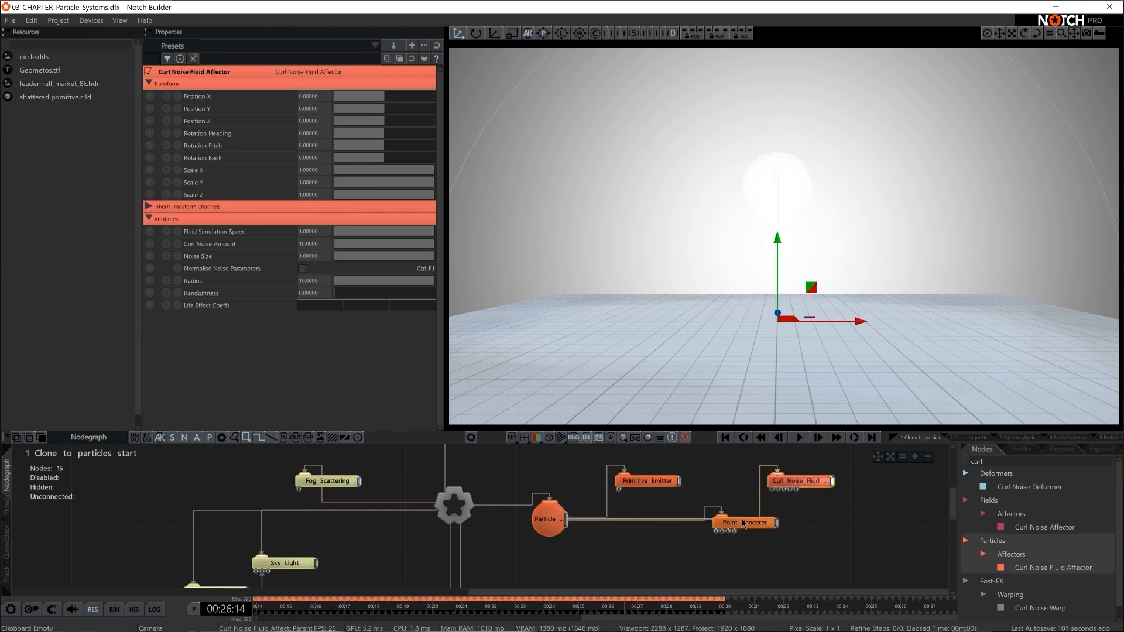
pyautogui.moveTo(743, 522); pyautogui.dragTo(646, 551)
pyautogui.click(806, 481)
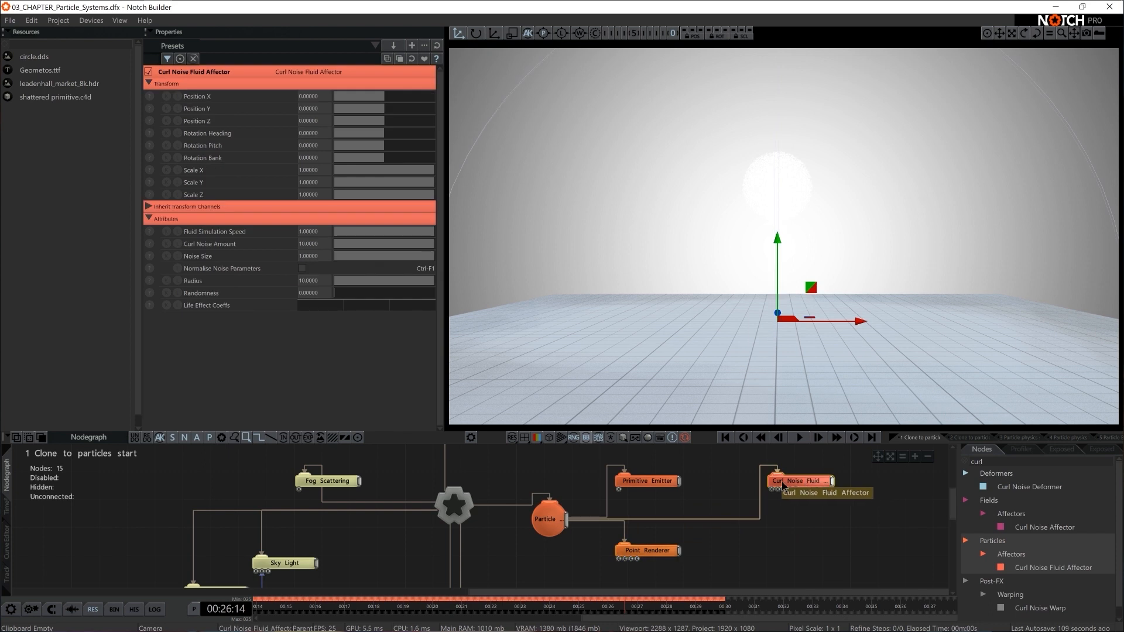
# Set the Curl Noise Fluid Affector's Fluid Simulation Speed to 0.03 and its Curl Noise Amount to 300.
pyautogui.doubleClick(312, 234)
pyautogui.write('0.03')
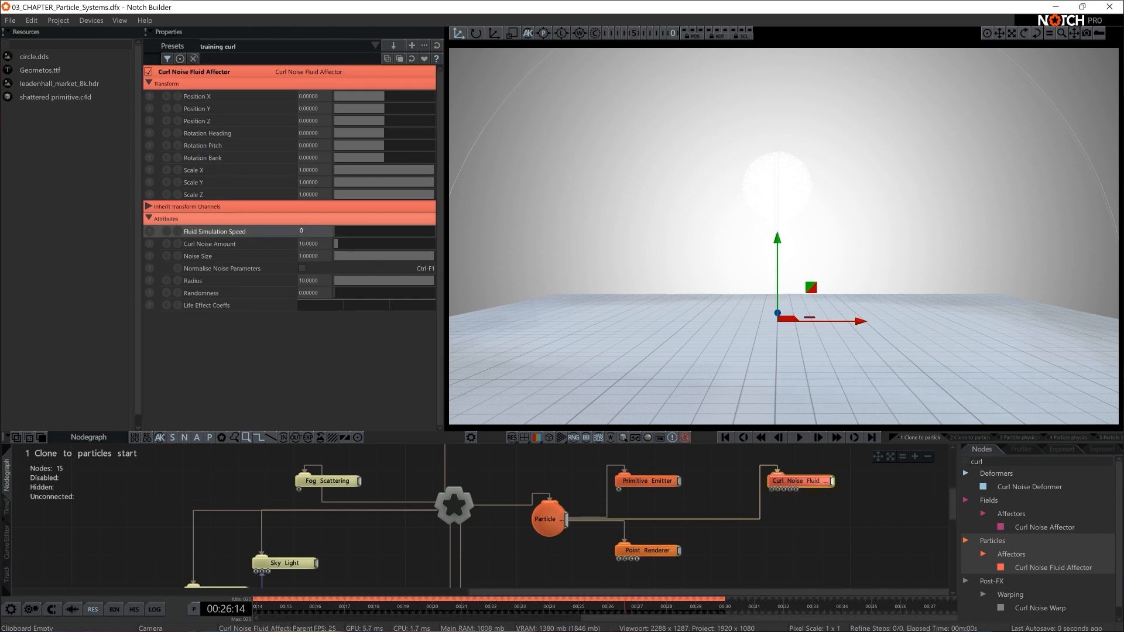
pyautogui.press('Return')
pyautogui.doubleClick(326, 244)
pyautogui.write('6')
pyautogui.write('300')
pyautogui.press('Return')
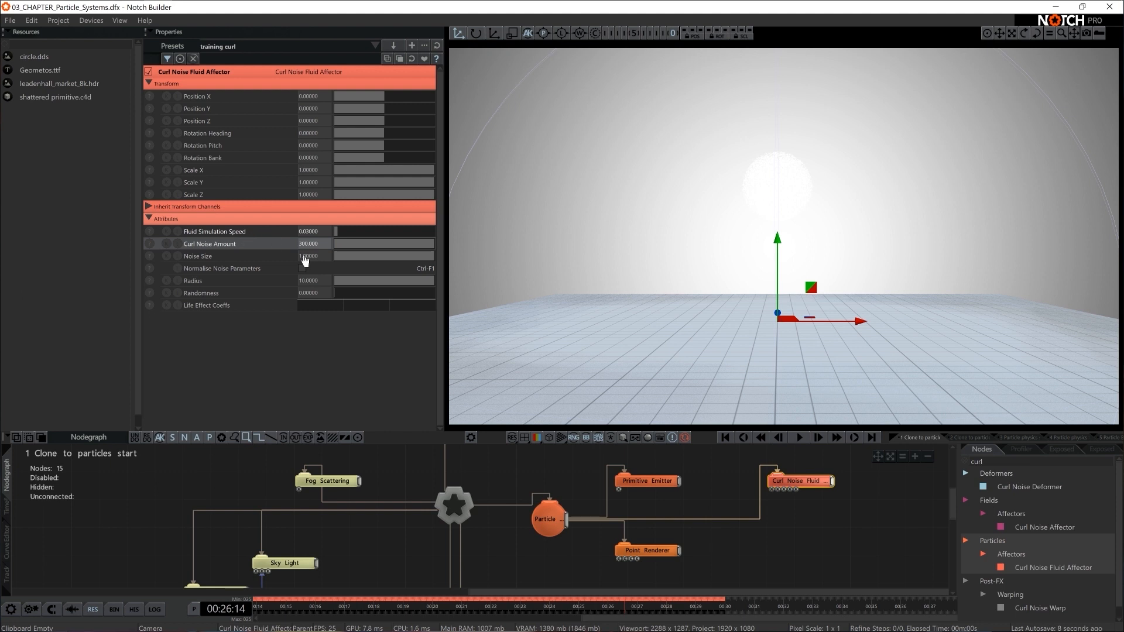
# Set the Curl Noise Fluid Affector's Noise Size to 0.14.
pyautogui.click(303, 258)
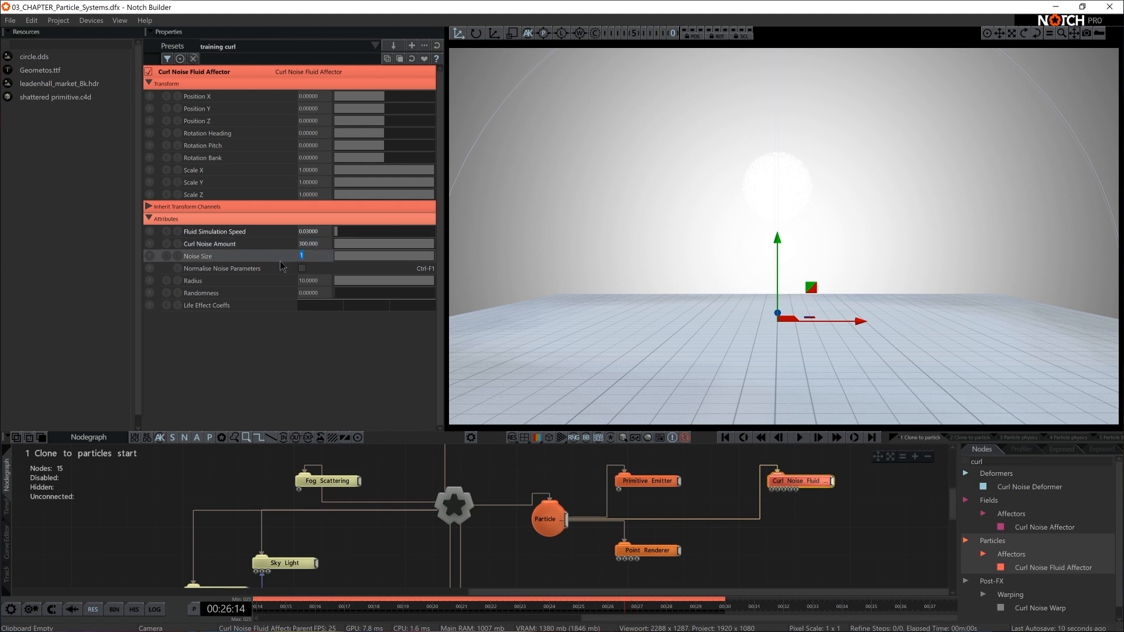
pyautogui.write('0.14')
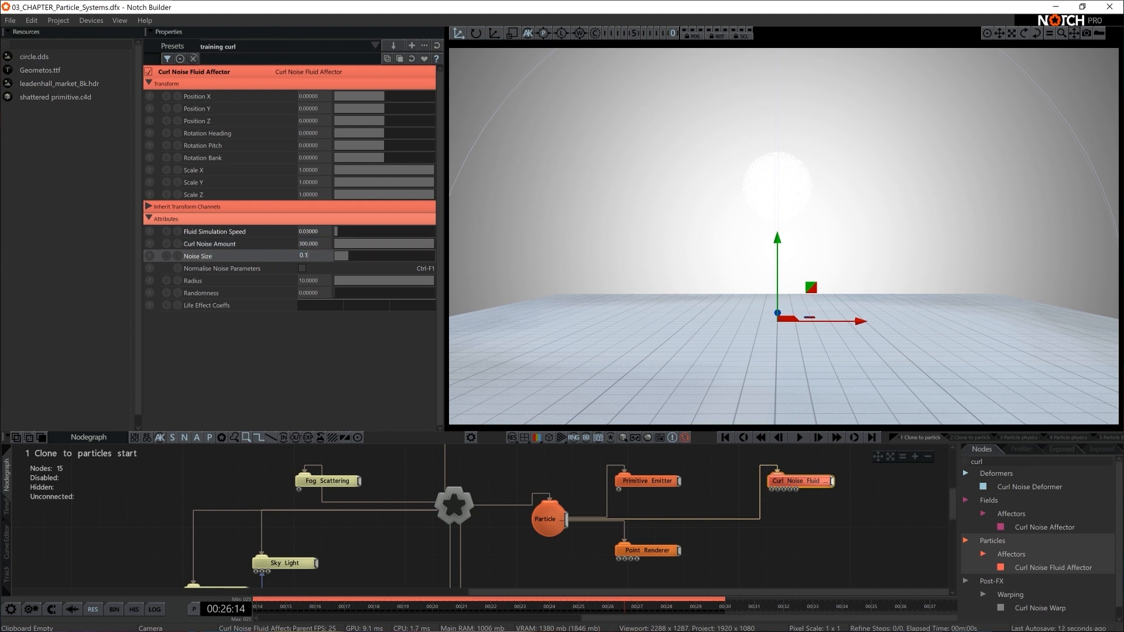
pyautogui.press('Return')
# Play the particle simulation from the start, inspect its motion in the orbit view and return to the current playing camera.
pyautogui.click(803, 266)
pyautogui.press('space')
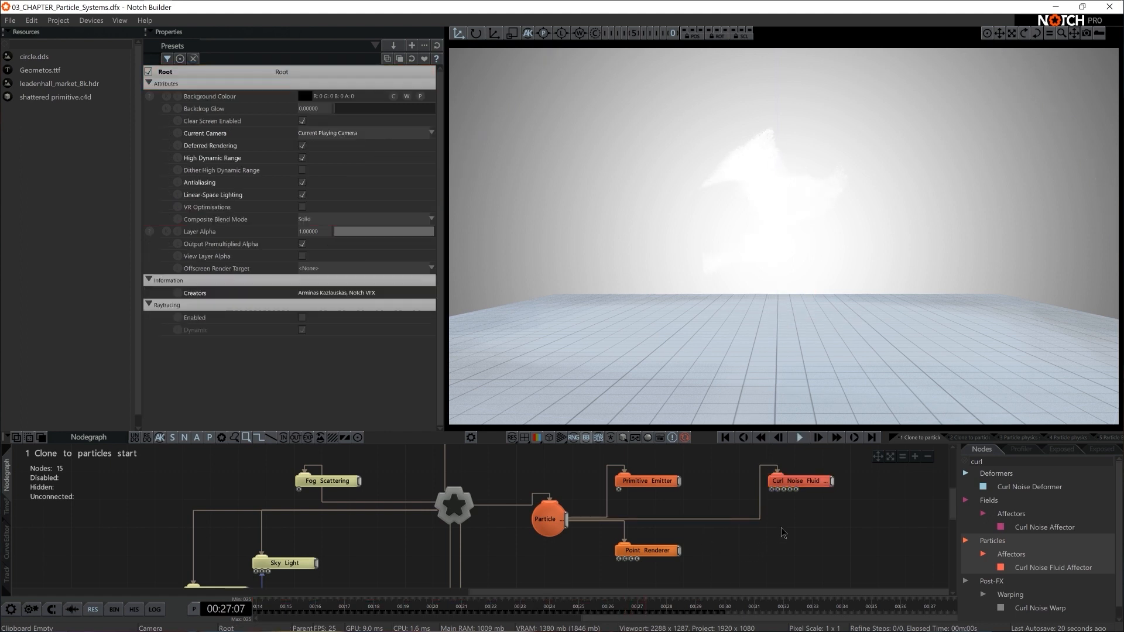
pyautogui.press('5')
pyautogui.moveTo(821, 308); pyautogui.dragTo(765, 263, button='middle')
pyautogui.scroll(5, 766, 263)
pyautogui.press('Home')
pyautogui.moveTo(856, 262); pyautogui.dragTo(714, 269, button='middle')
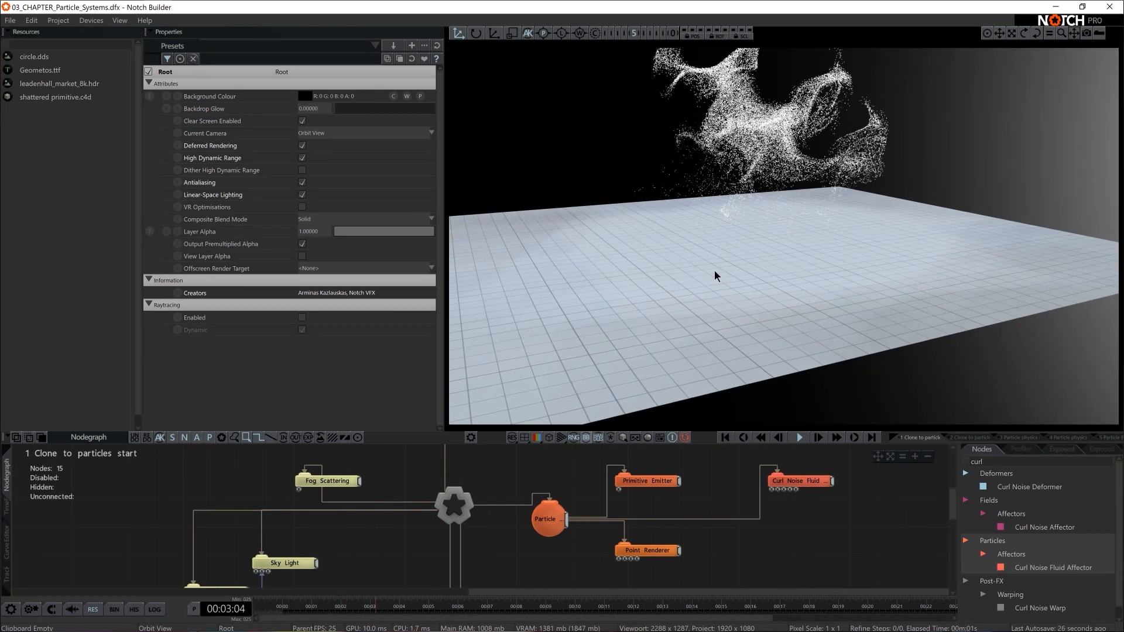
pyautogui.press('0')
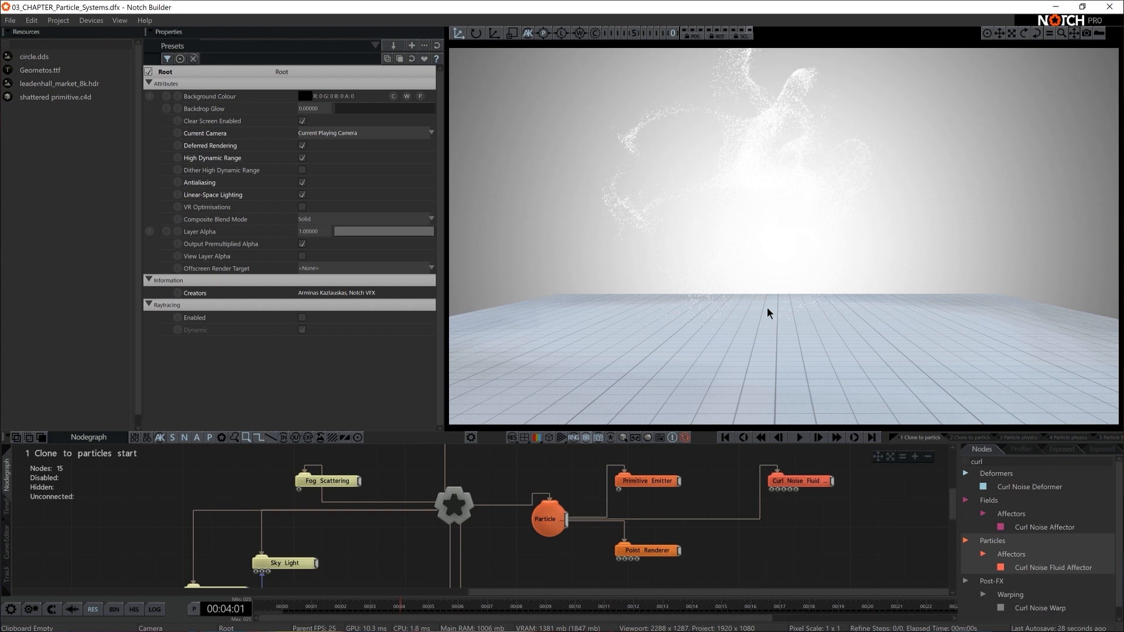
# Add a particle Trail Renderer node and connect it to the Particle Root.
pyautogui.moveTo(644, 553); pyautogui.dragTo(686, 554)
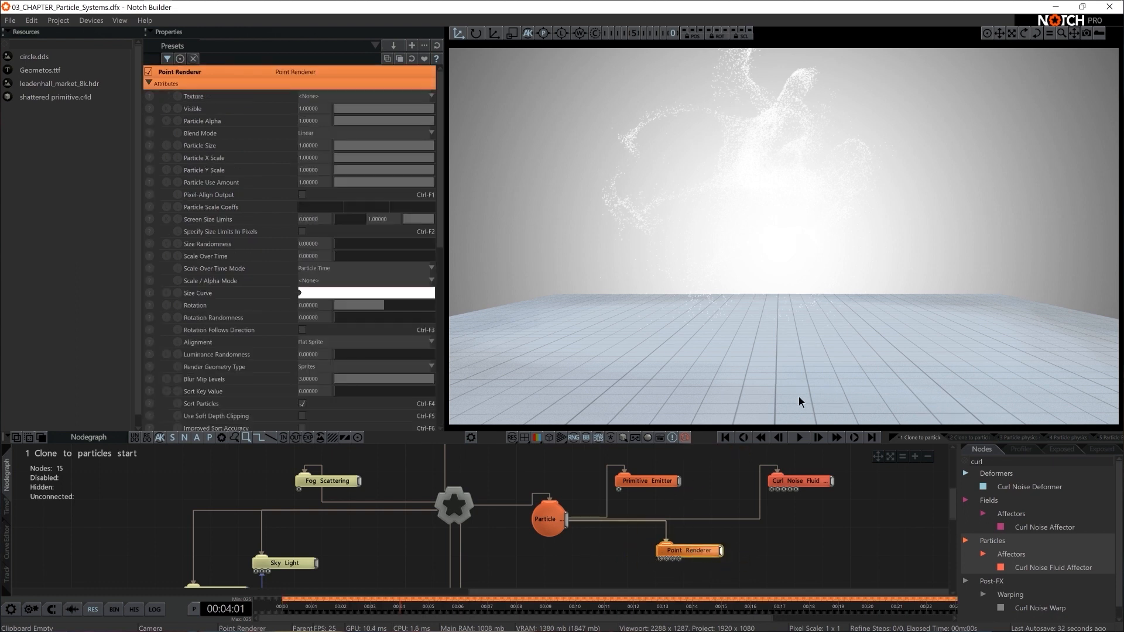
pyautogui.click(999, 461)
pyautogui.press('BackSpace')
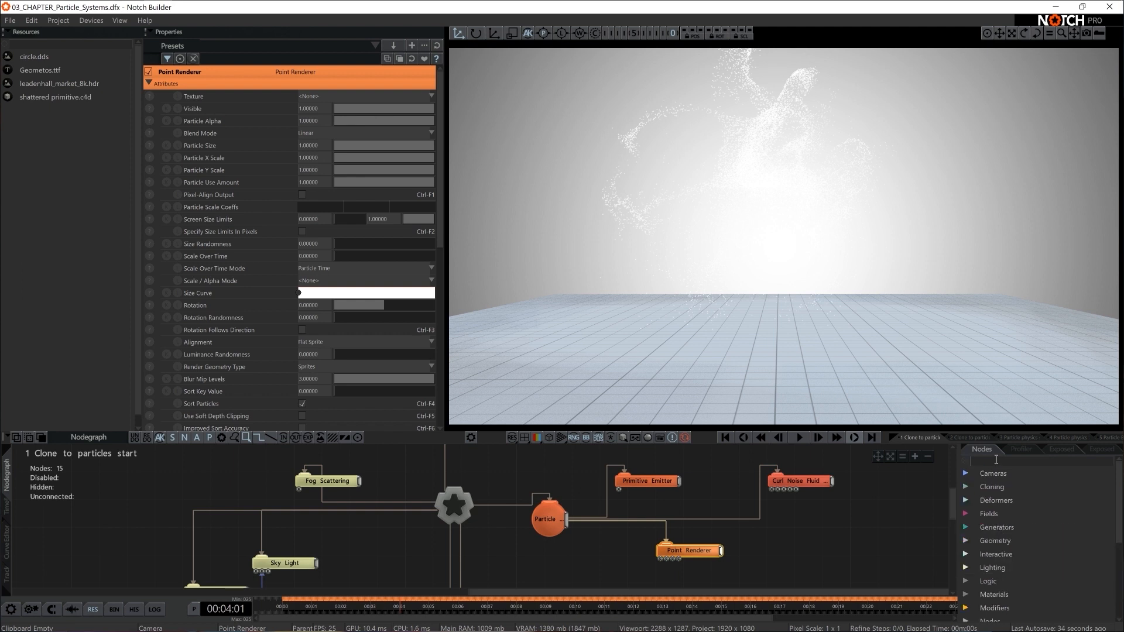
pyautogui.write('terail')
pyautogui.press('BackSpace')
pyautogui.press('BackSpace')
pyautogui.press('BackSpace')
pyautogui.press('BackSpace')
pyautogui.press('BackSpace')
pyautogui.write('trail')
pyautogui.moveTo(1036, 553); pyautogui.dragTo(620, 565)
pyautogui.moveTo(567, 521); pyautogui.dragTo(611, 564)
# Delete the Point Renderer and move the Trail Renderer into its place in the node graph.
pyautogui.moveTo(683, 552); pyautogui.dragTo(751, 552)
pyautogui.press('Delete')
pyautogui.moveTo(644, 565); pyautogui.dragTo(729, 560)
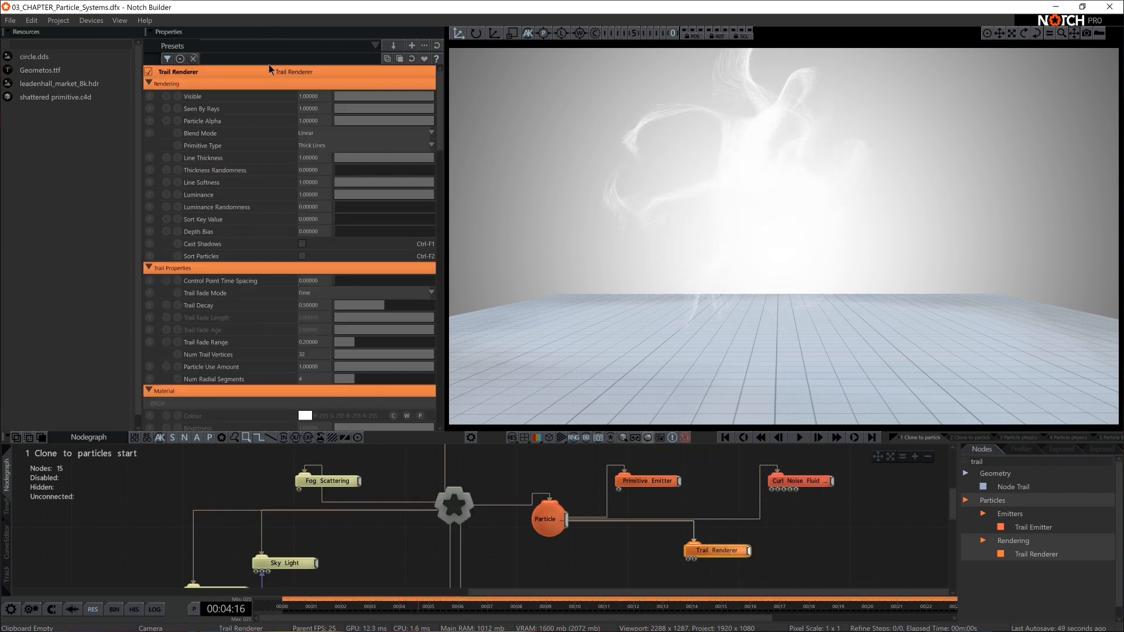
# Set the Trail Renderer's Primitive Type to Extruded Geometry.
pyautogui.click(307, 136)
pyautogui.click(311, 144)
pyautogui.click(314, 147)
pyautogui.click(319, 183)
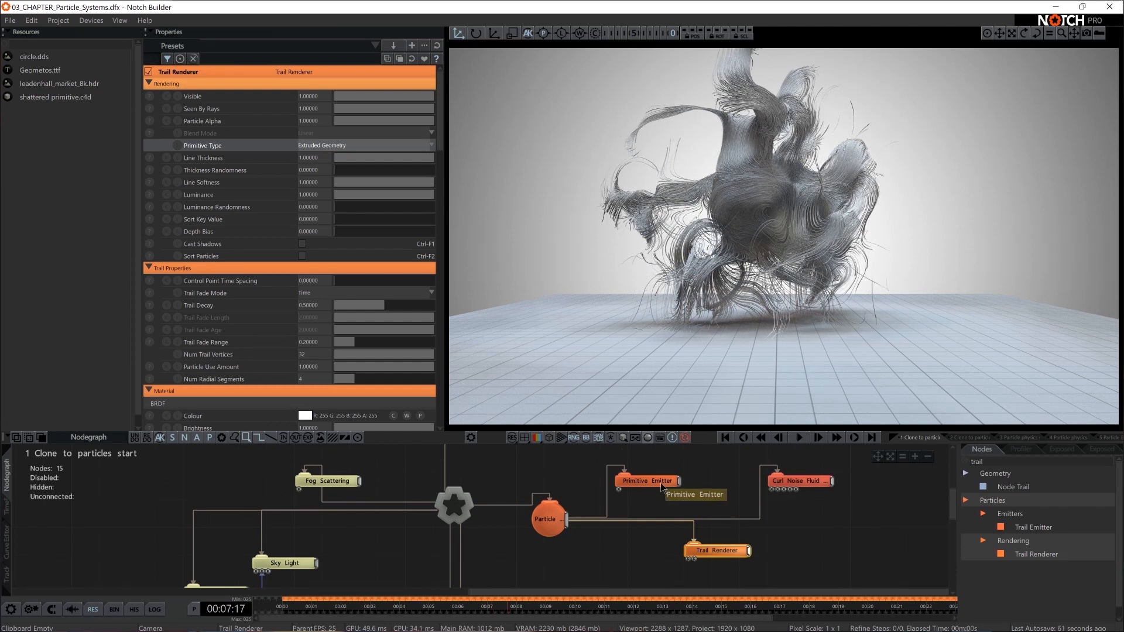
# Set the Primitive Emitter's Max Particle Count to 8000.
pyautogui.moveTo(696, 494); pyautogui.dragTo(675, 491, button='middle')
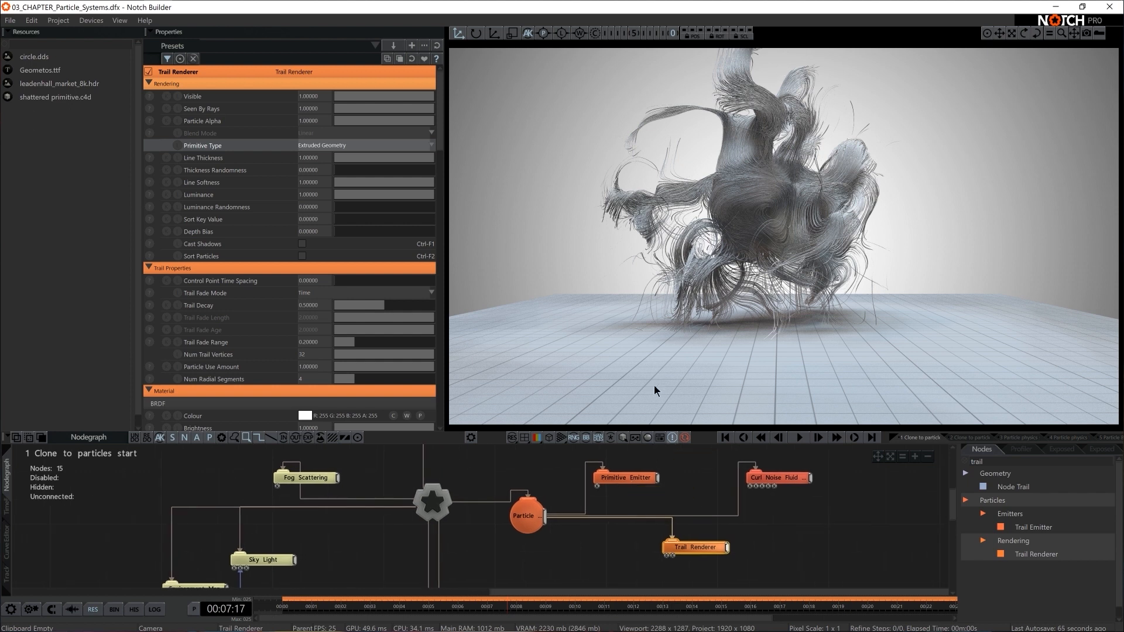
pyautogui.click(625, 477)
pyautogui.scroll(-3, 313, 262)
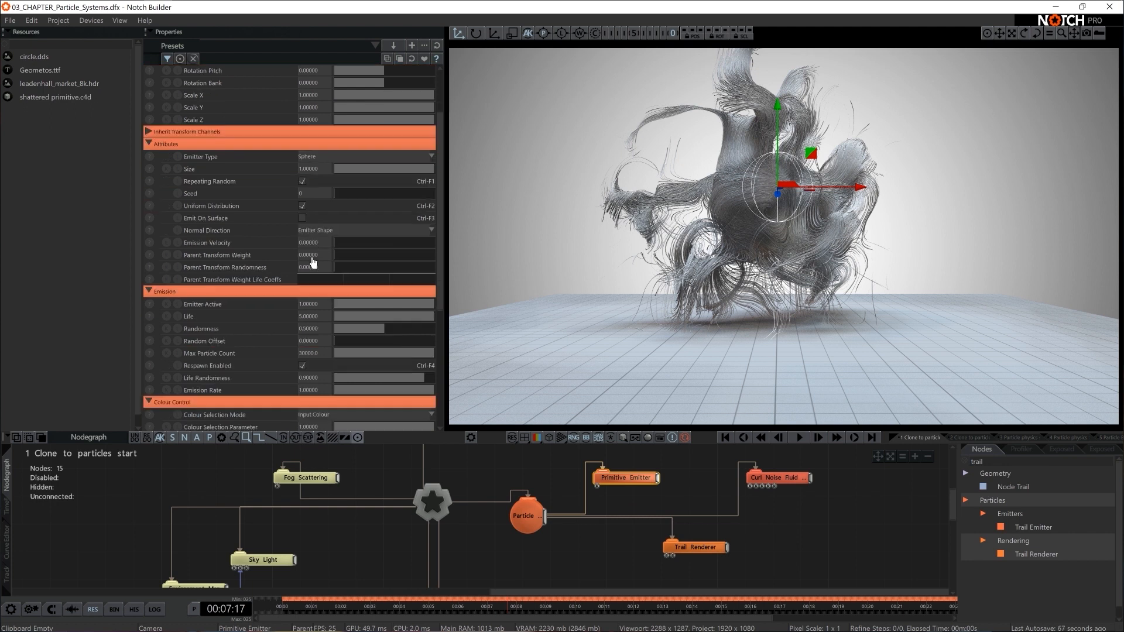
pyautogui.scroll(-3, 313, 262)
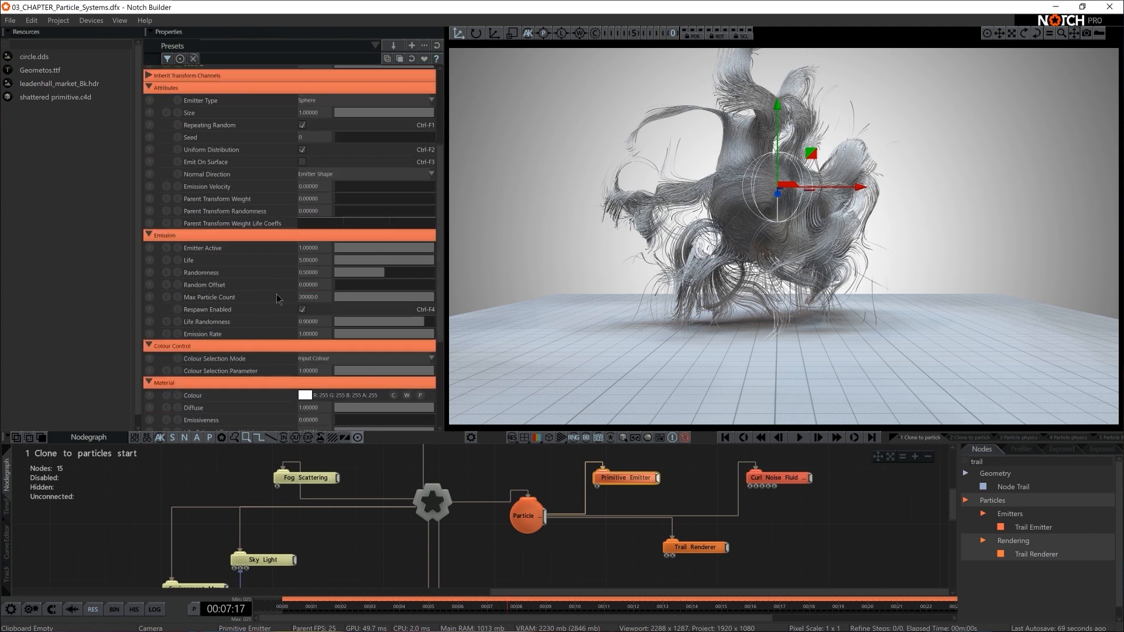
pyautogui.doubleClick(323, 297)
pyautogui.write('8000')
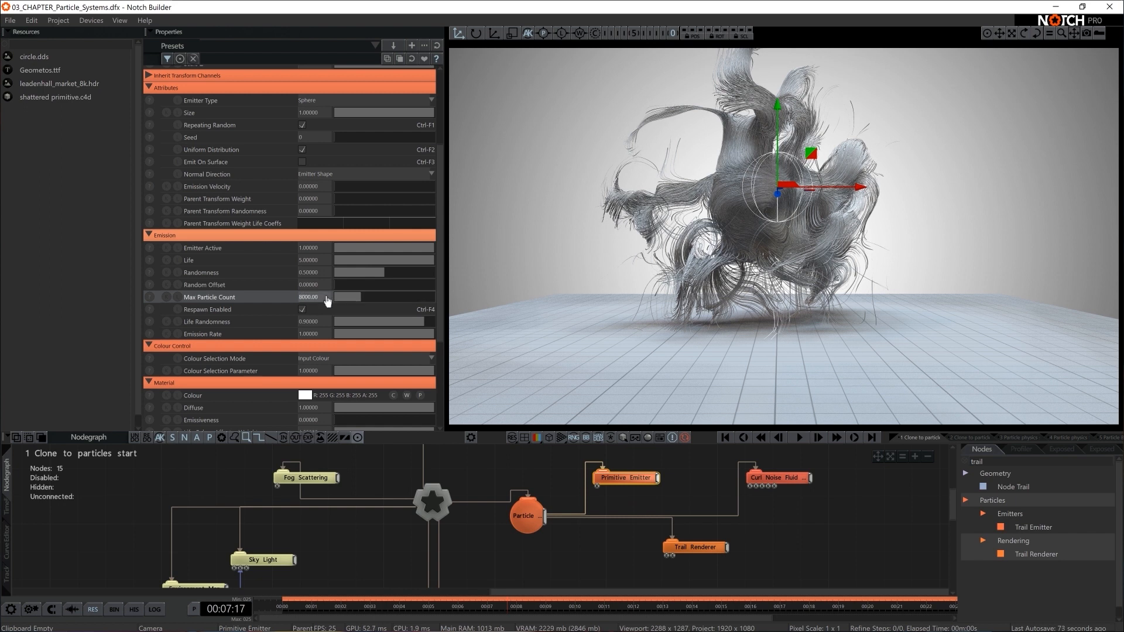
# Set the Particle Root's Num Particles to 8 000 and reselect the Primitive Emitter.
pyautogui.click(539, 517)
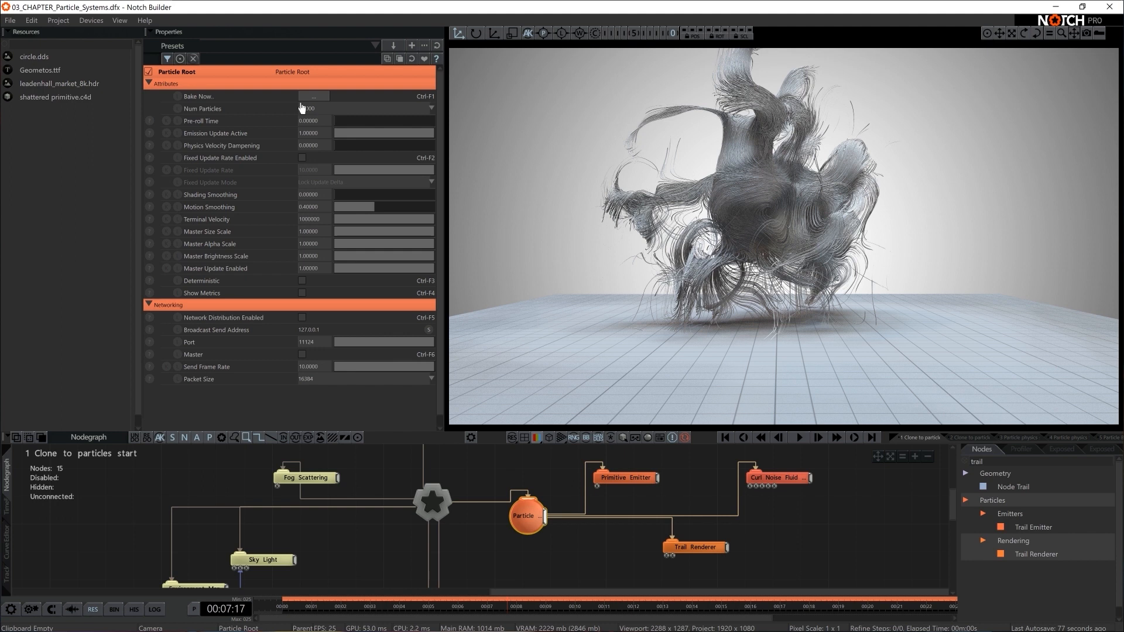
pyautogui.click(302, 107)
pyautogui.click(321, 182)
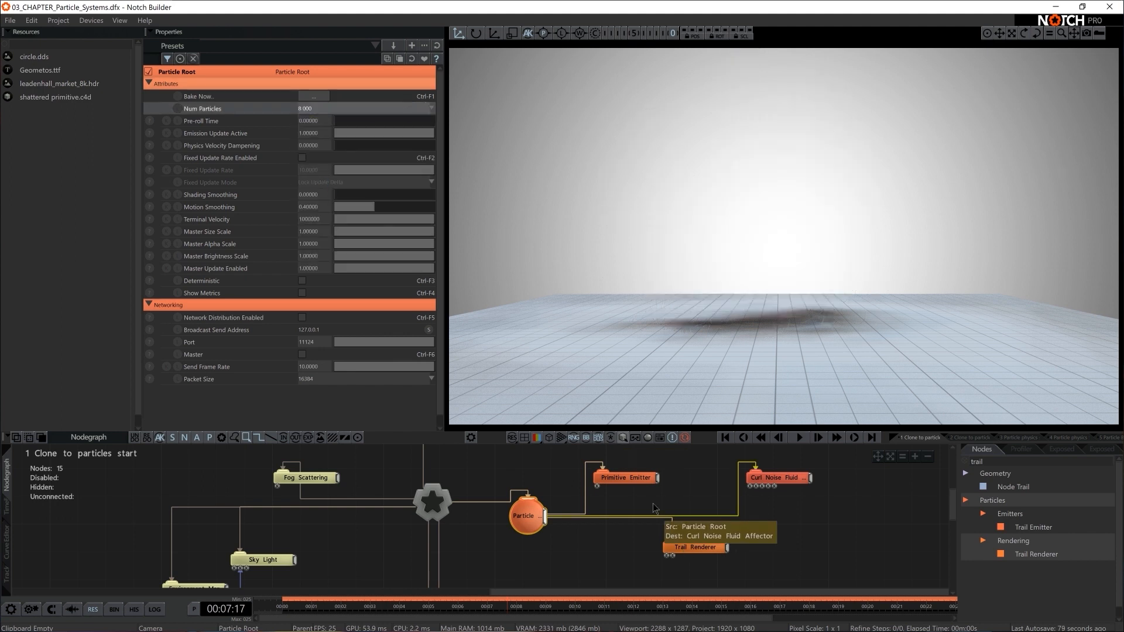
pyautogui.click(641, 479)
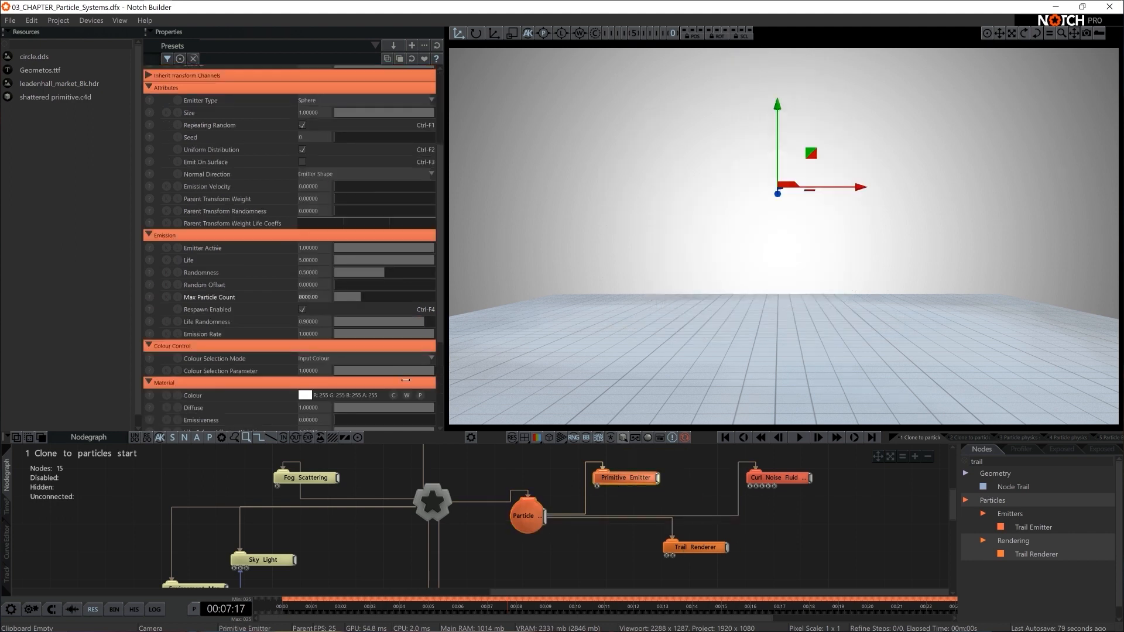
# Play the particle simulation and set the Trail Renderer's Line Thickness to 3.
pyautogui.click(530, 518)
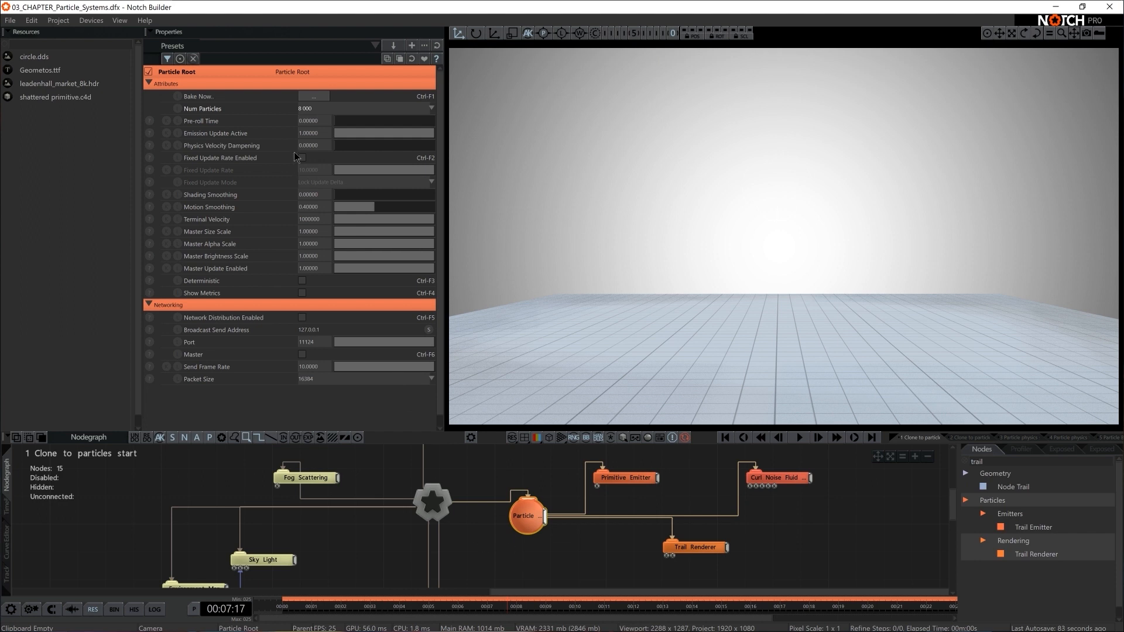
pyautogui.press('Return')
pyautogui.press('space')
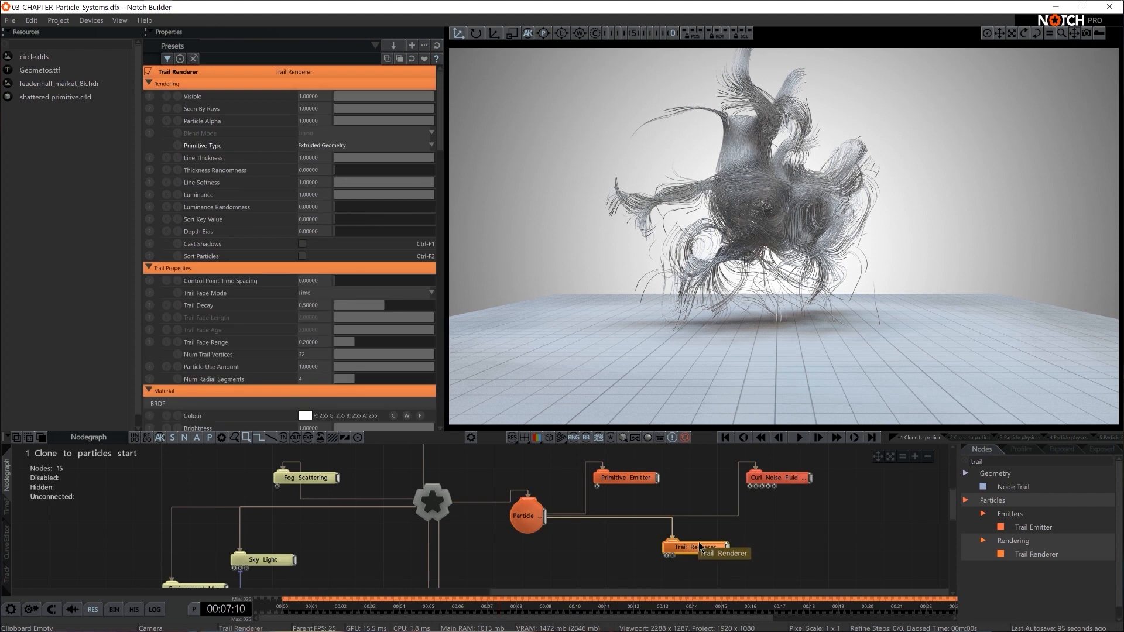
pyautogui.click(315, 157)
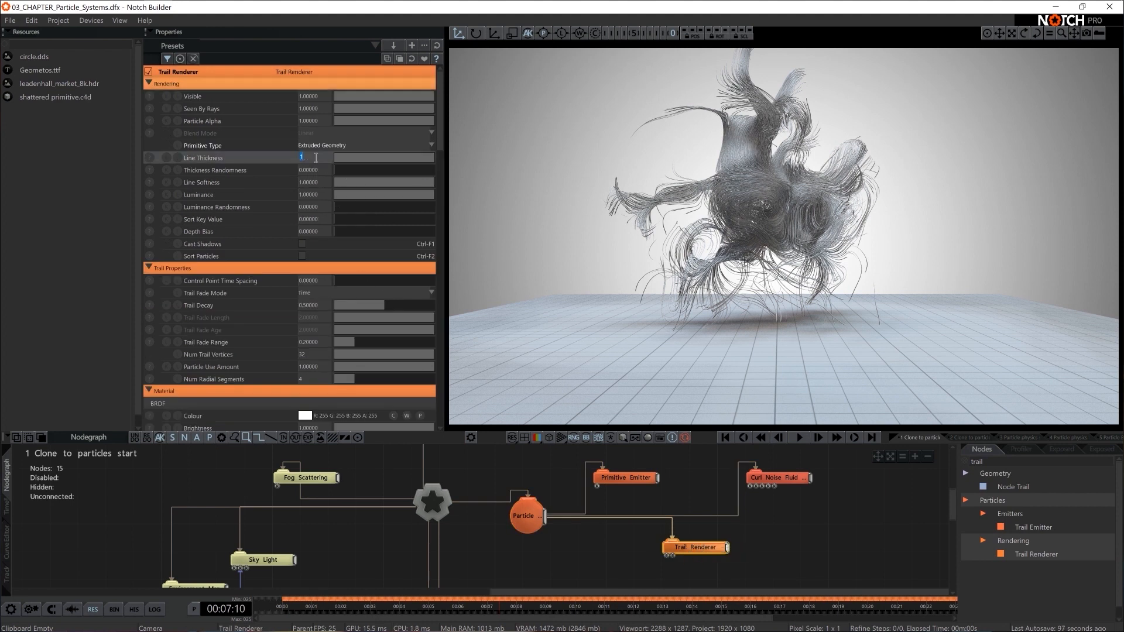
pyautogui.write('3')
pyautogui.press('Return')
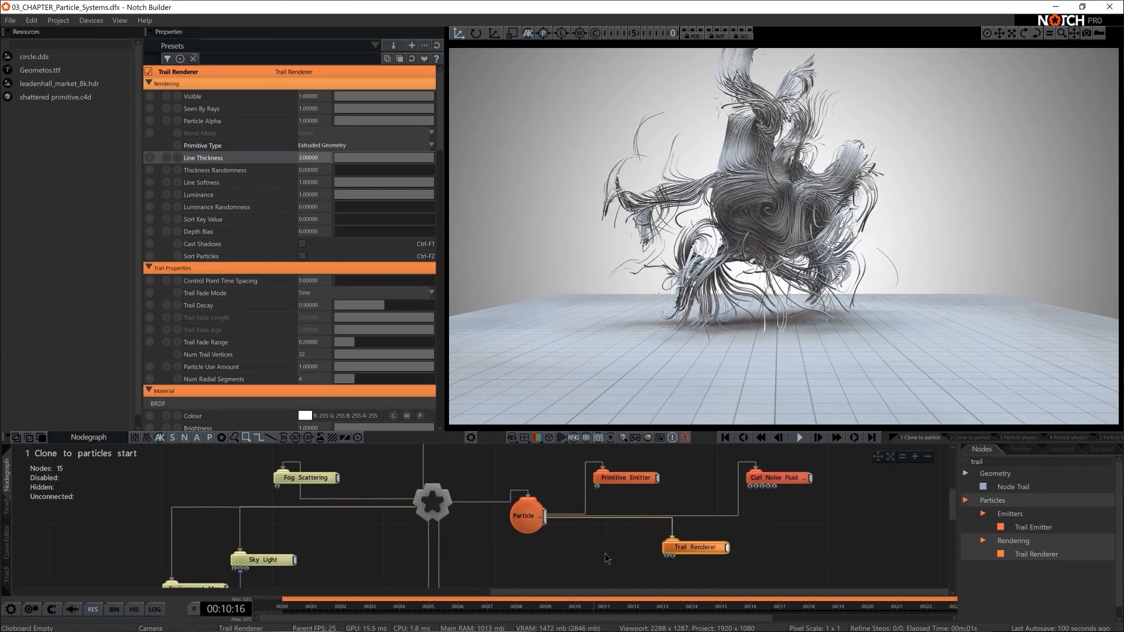
# Shift the Particle Root branch aside and insert a Time Stretch node between the Root and the Particle Root.
pyautogui.click(527, 515)
pyautogui.moveTo(527, 515); pyautogui.dragTo(609, 515)
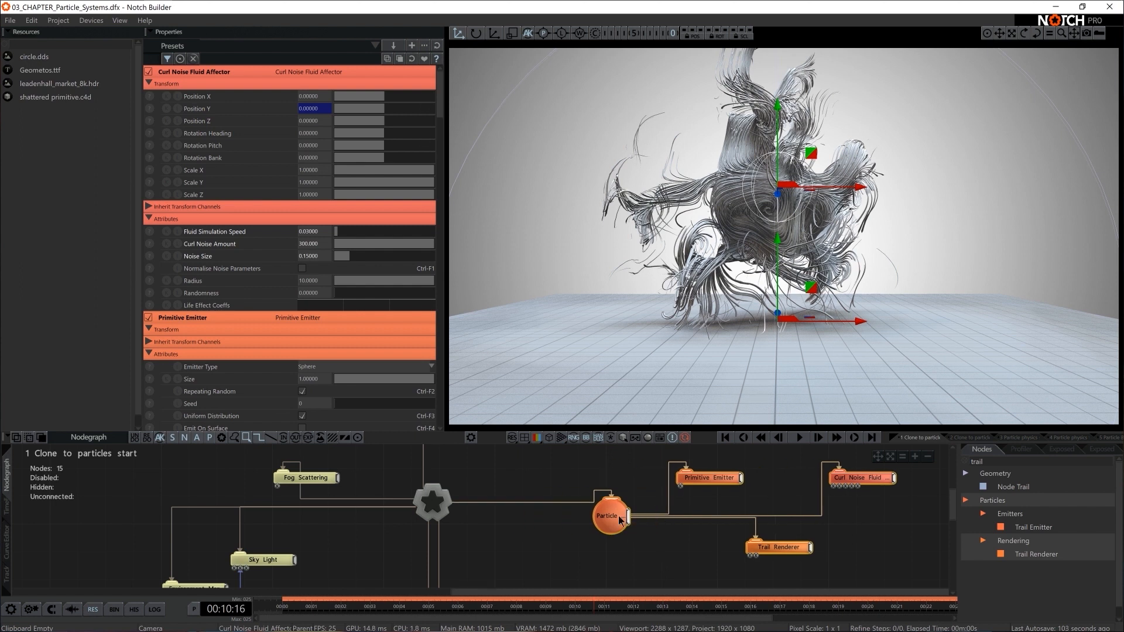
pyautogui.click(506, 496)
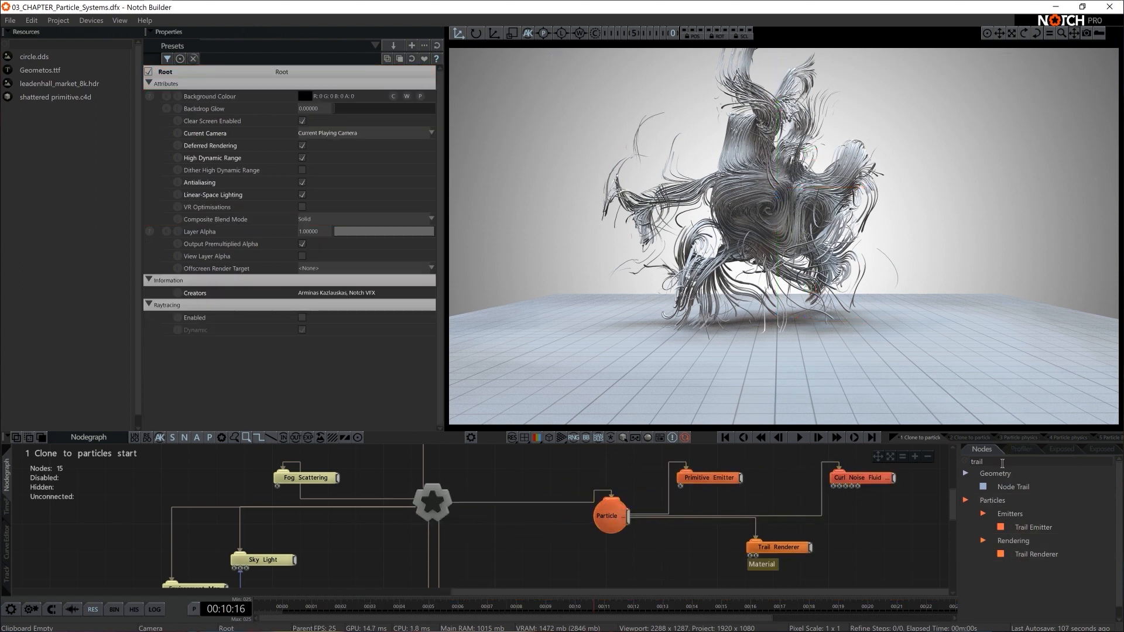
pyautogui.write('time')
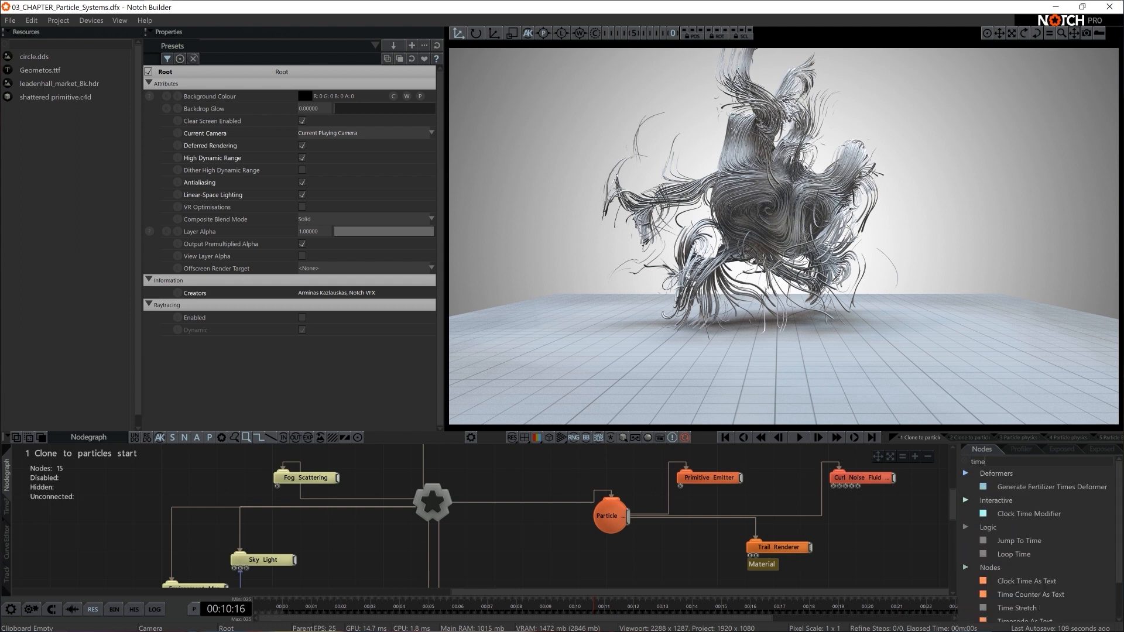
pyautogui.moveTo(1018, 606); pyautogui.dragTo(509, 473)
pyautogui.moveTo(448, 502); pyautogui.dragTo(609, 503)
pyautogui.doubleClick(557, 502)
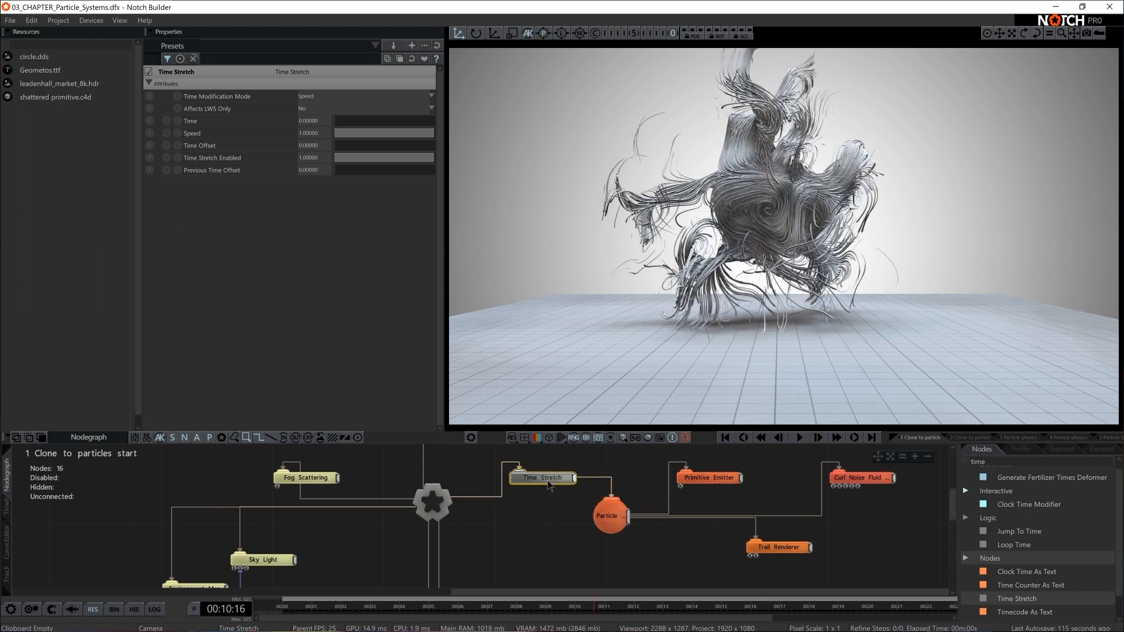
pyautogui.moveTo(552, 480); pyautogui.dragTo(538, 480)
# Try a Speed of 0.2 on the Time Stretch node.
pyautogui.moveTo(409, 133); pyautogui.dragTo(366, 137)
pyautogui.doubleClick(319, 132)
pyautogui.write('0.2')
pyautogui.press('Return')
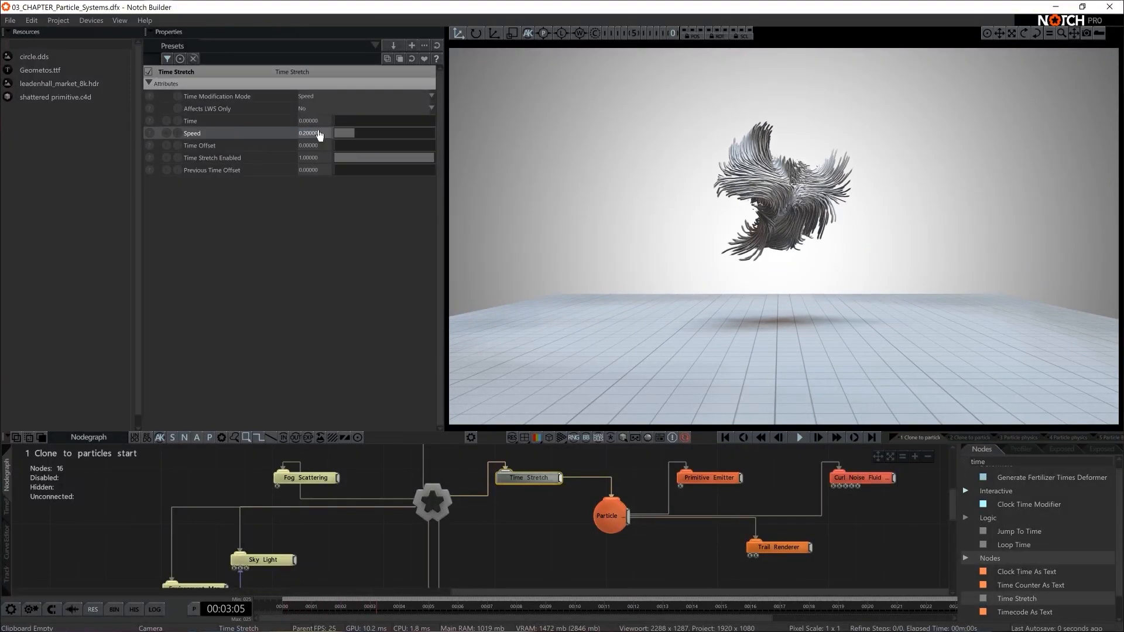
# Set the Time Stretch node's Speed to 0.4.
pyautogui.doubleClick(310, 133)
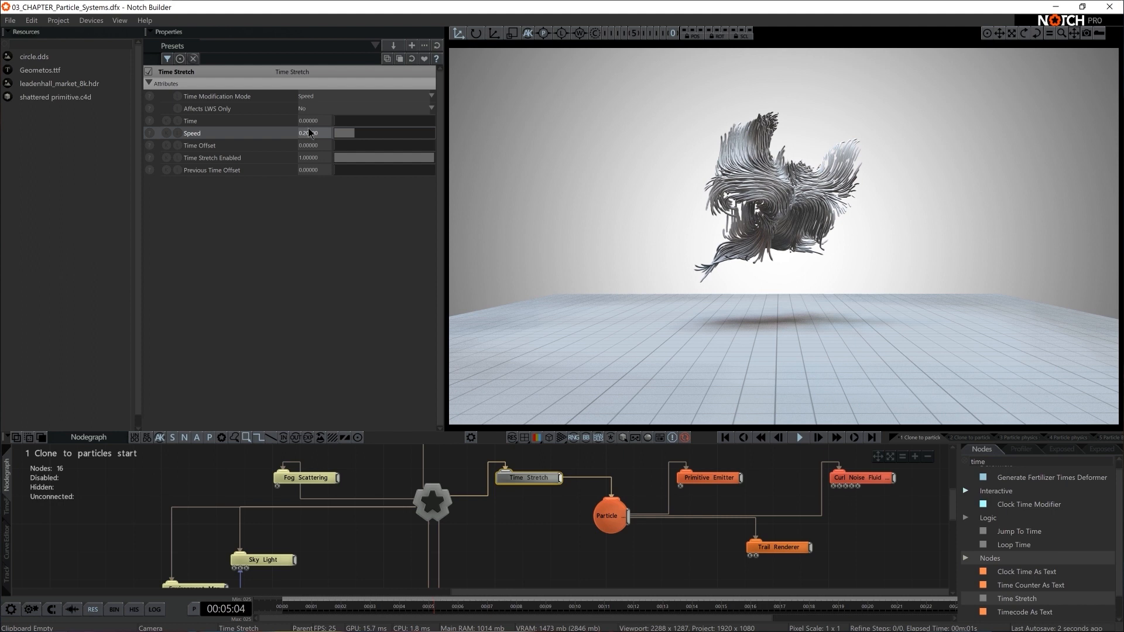
pyautogui.write('0.4')
pyautogui.press('Return')
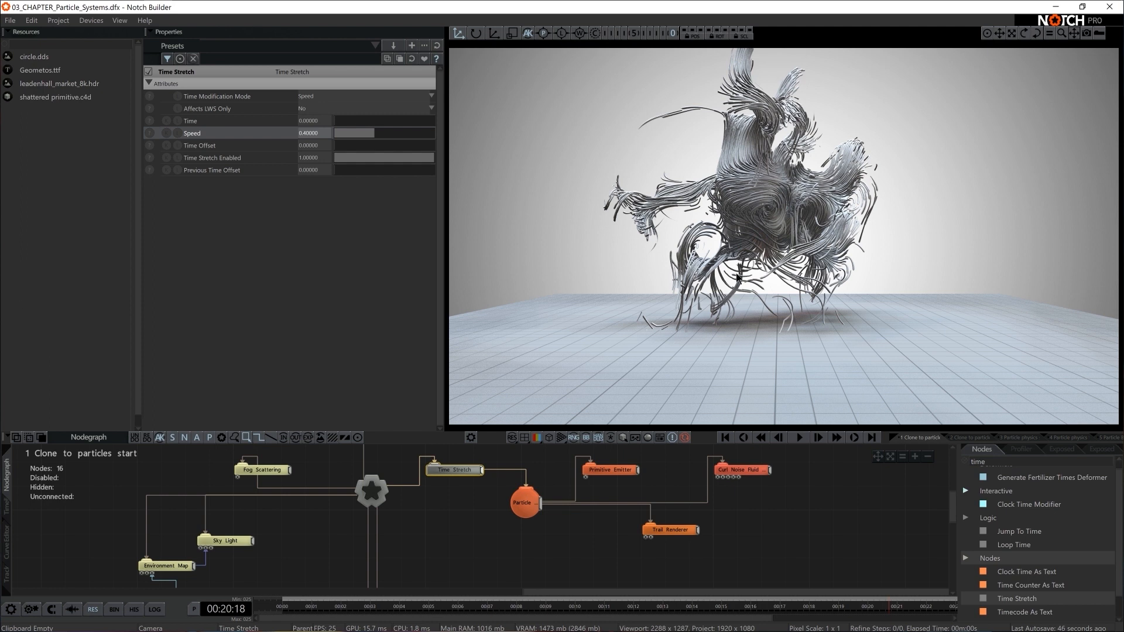
# Add a Mesh Renderer under the Particle Root and attach a Shape 3D node to it.
pyautogui.click(966, 462)
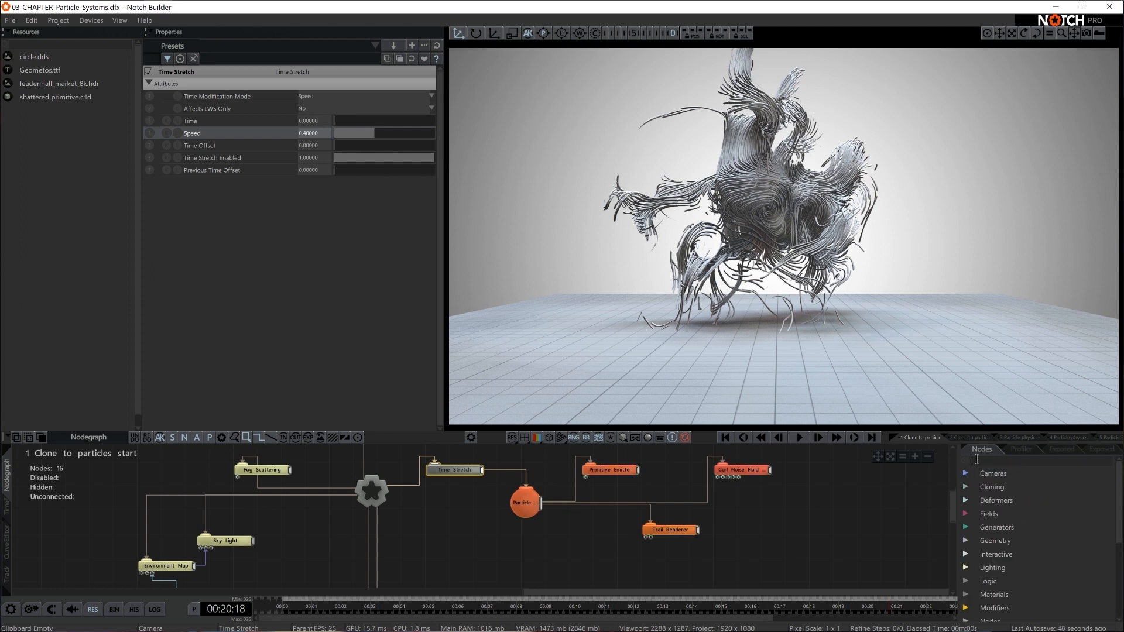
pyautogui.write('mesh ren')
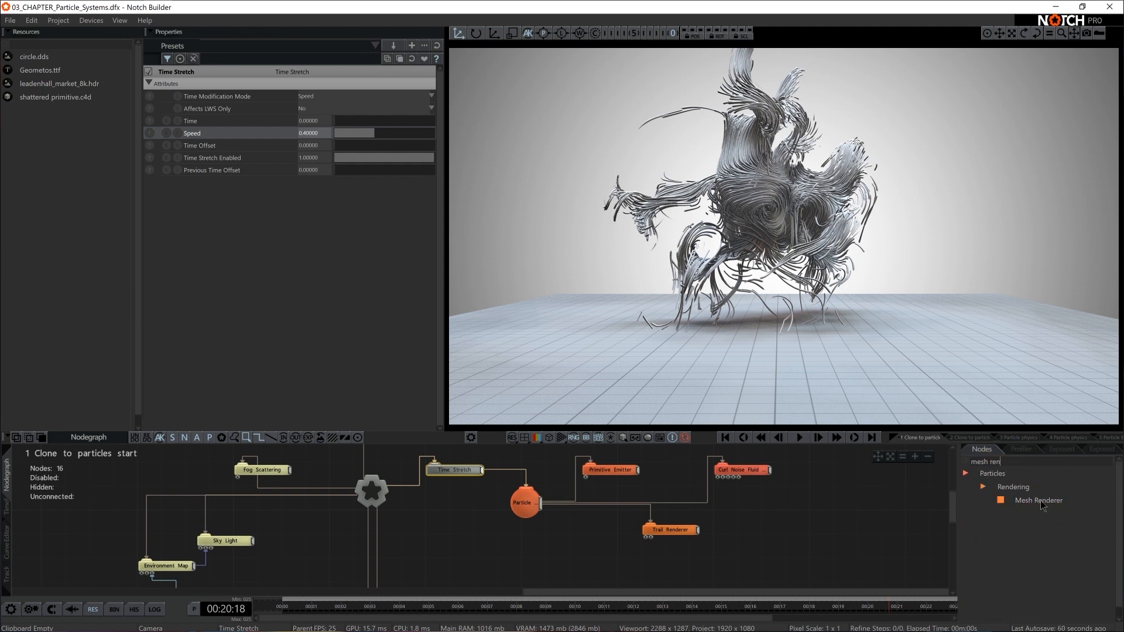
pyautogui.moveTo(1039, 501); pyautogui.dragTo(630, 566)
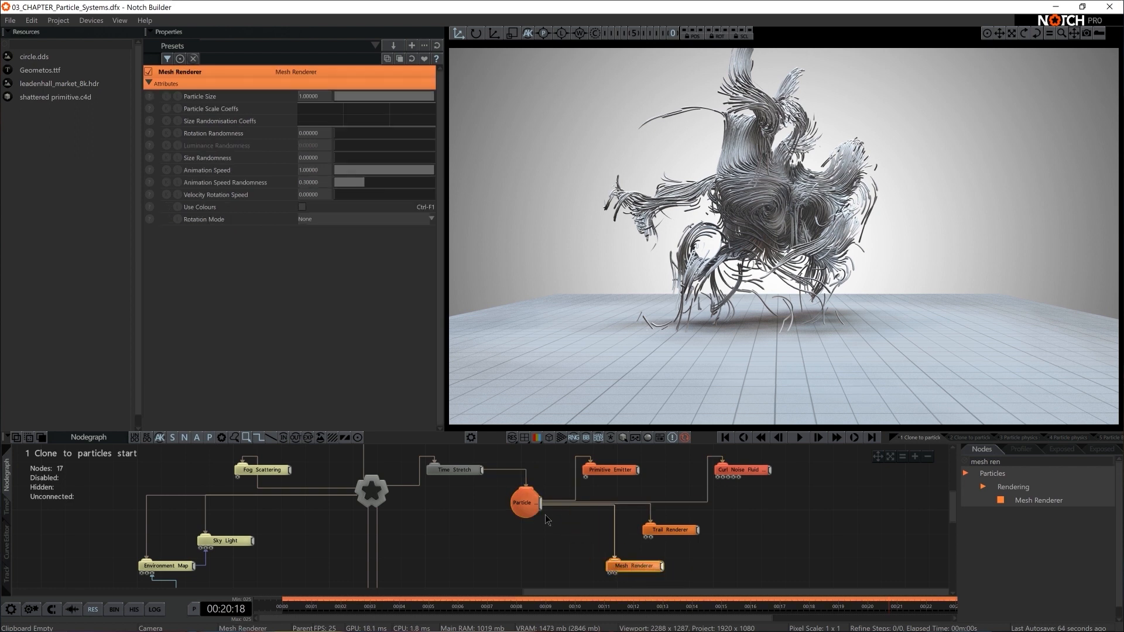
pyautogui.write('shap')
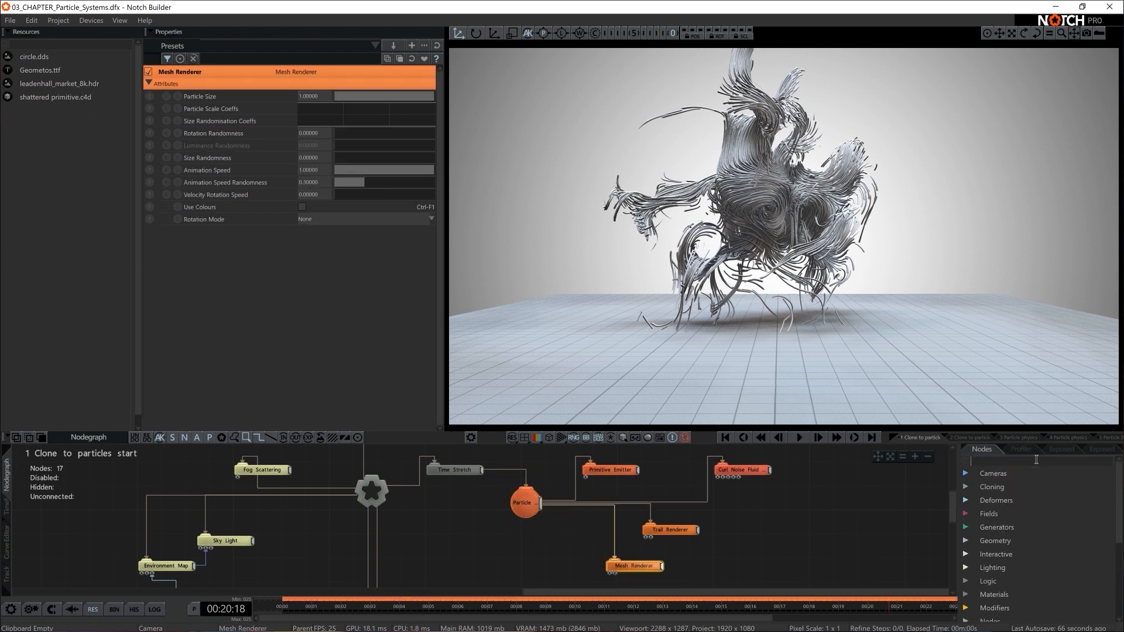
pyautogui.moveTo(1040, 489); pyautogui.dragTo(687, 566)
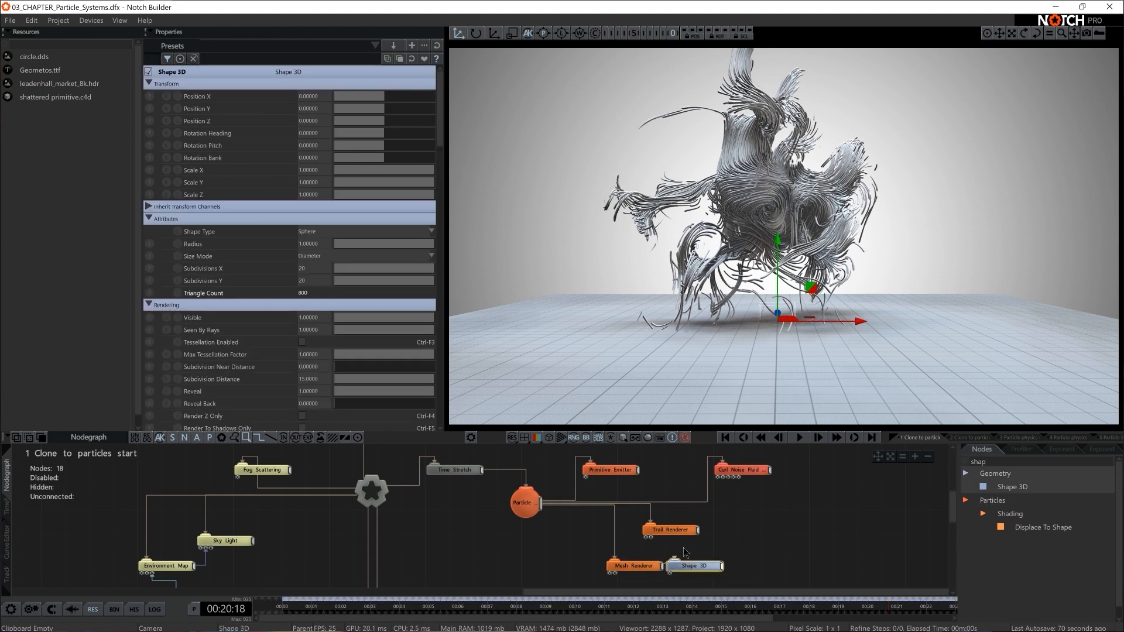
# Scale the Shape 3D uniformly to about 16.18 and play the simulation briefly.
pyautogui.press('r')
pyautogui.moveTo(945, 323); pyautogui.dragTo(1044, 332)
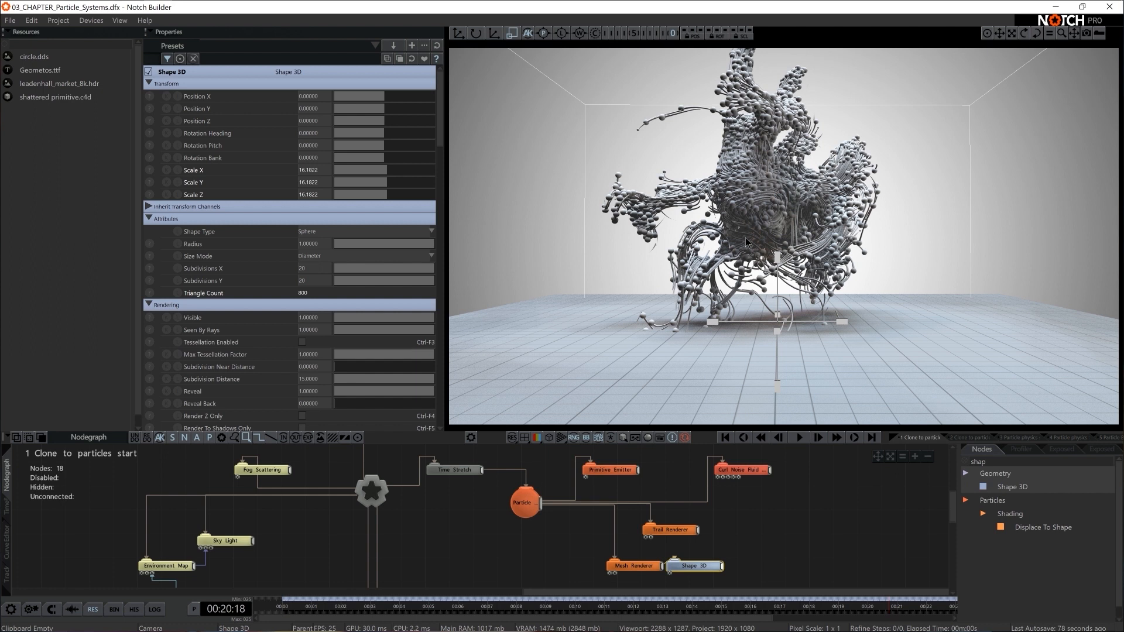
pyautogui.press('space')
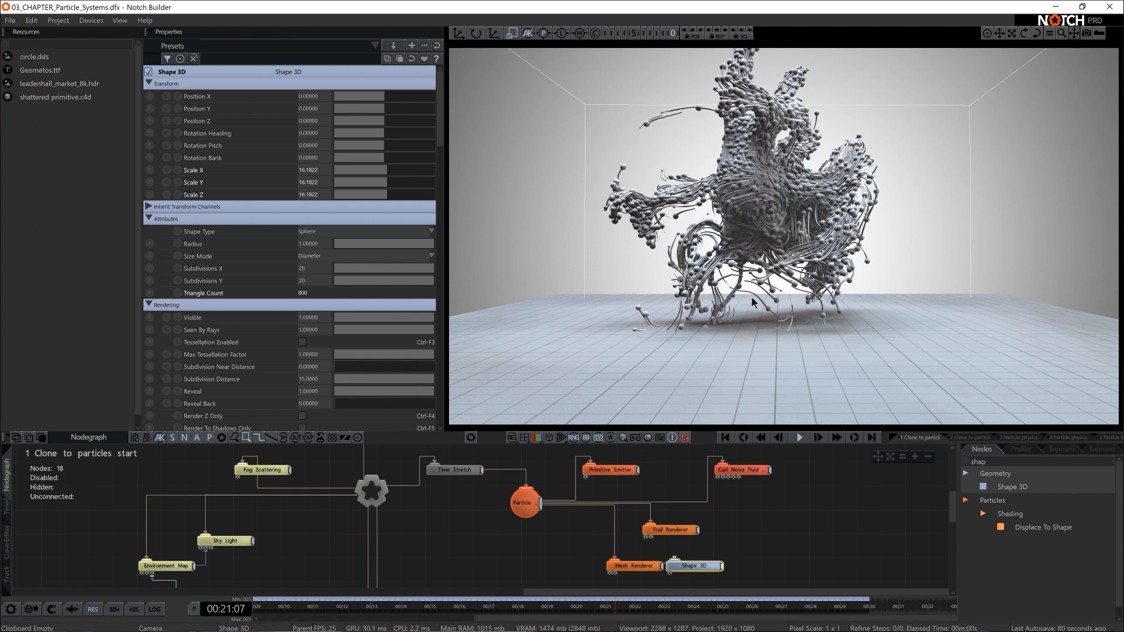
pyautogui.press('space')
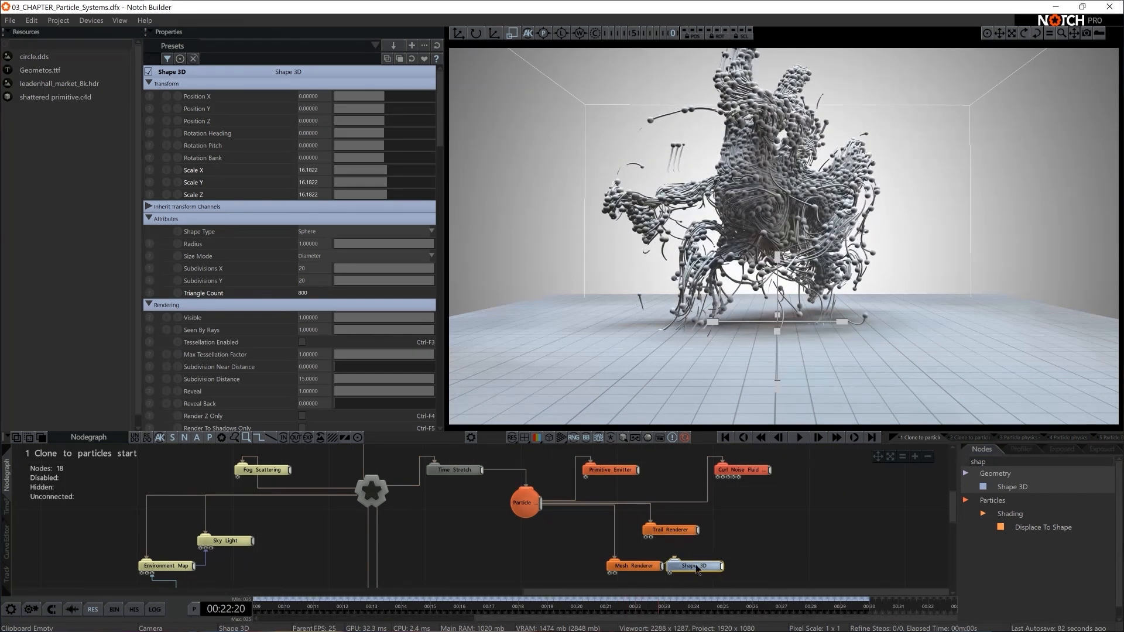
# Space the Shape 3D node away from the Mesh Renderer and preview the playback again.
pyautogui.moveTo(695, 569); pyautogui.dragTo(719, 569)
pyautogui.moveTo(707, 561); pyautogui.dragTo(714, 547, button='middle')
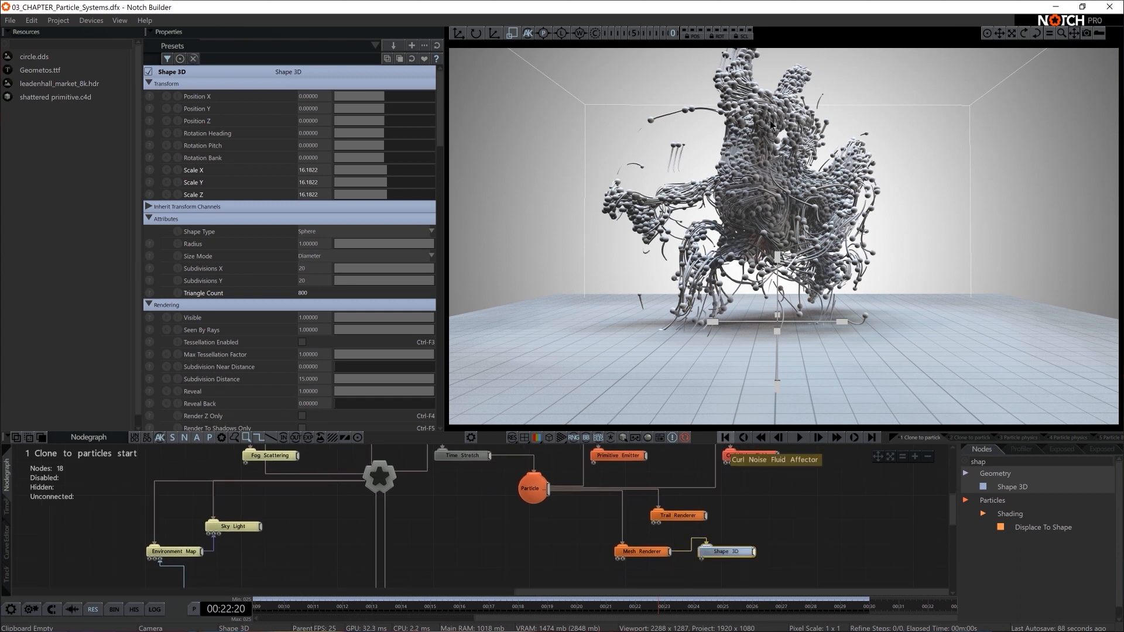
pyautogui.press('space')
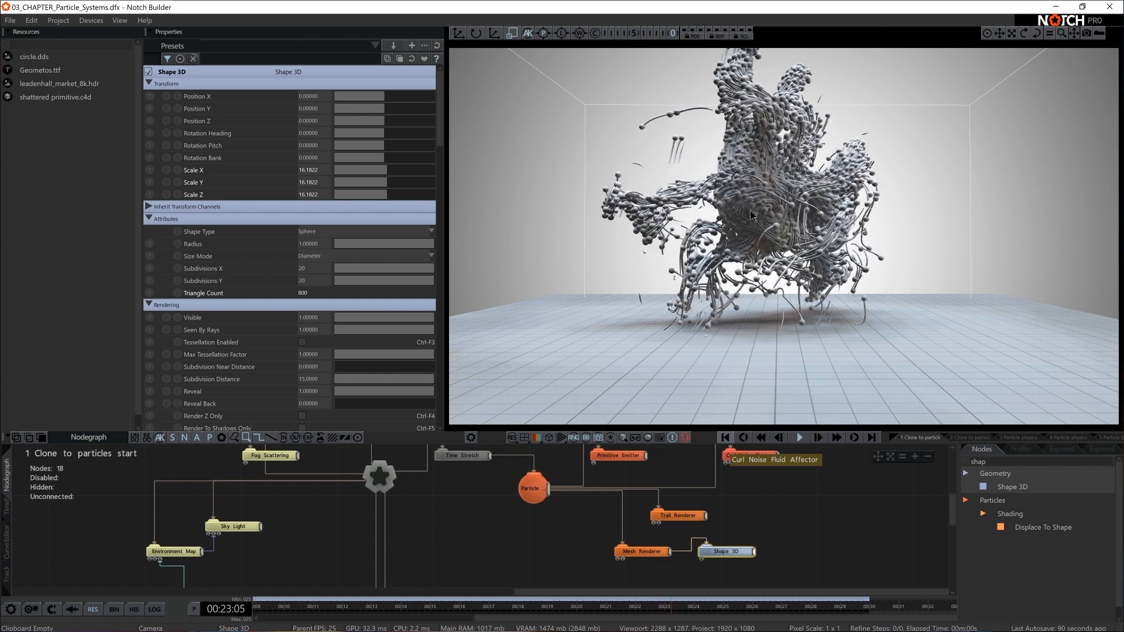
pyautogui.press('space')
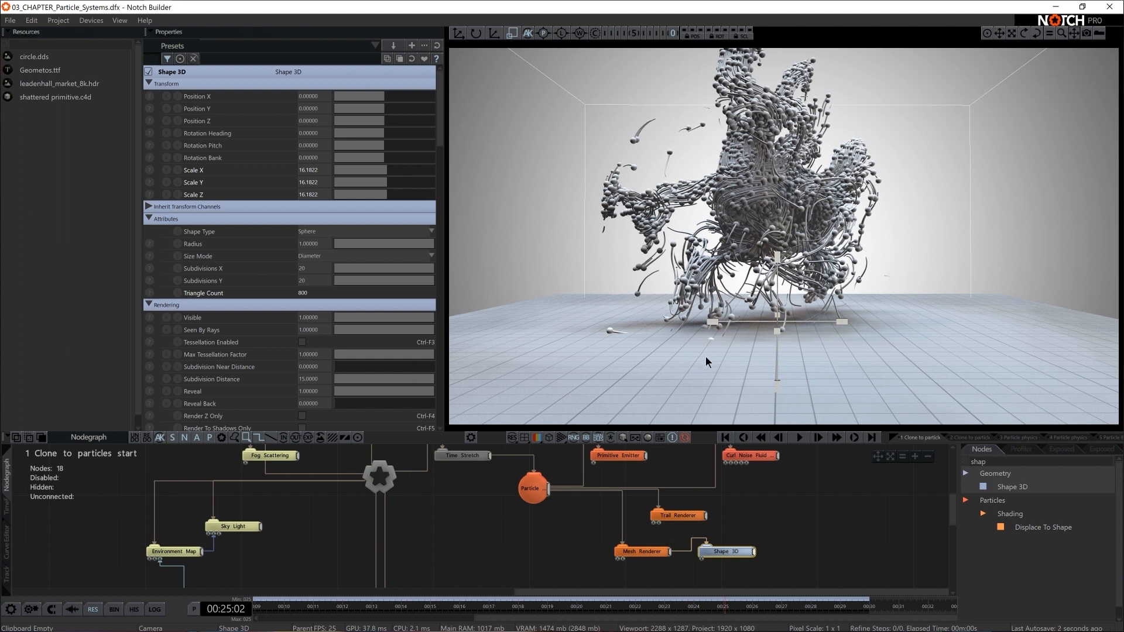
# Delete the Mesh Renderer and its Shape 3D node.
pyautogui.moveTo(813, 543); pyautogui.dragTo(597, 559)
pyautogui.press('Delete')
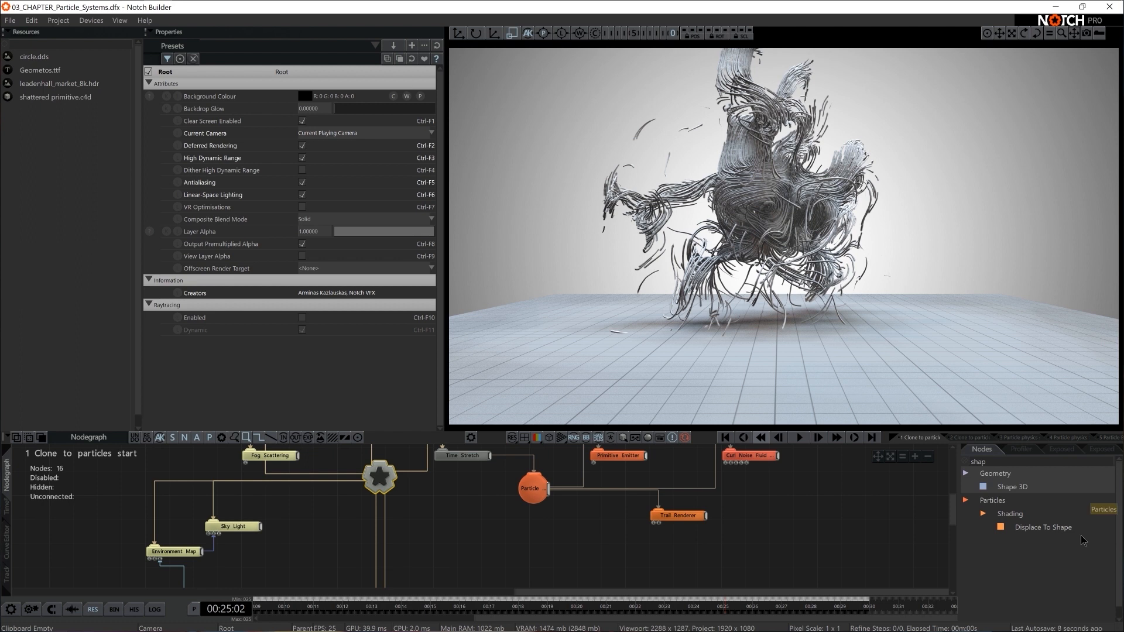
# Add a Clone To Particles node under the Root and link the Particle Root to its particle input.
pyautogui.write('clone to')
pyautogui.moveTo(1054, 514); pyautogui.dragTo(470, 531)
pyautogui.moveTo(393, 494); pyautogui.dragTo(463, 548)
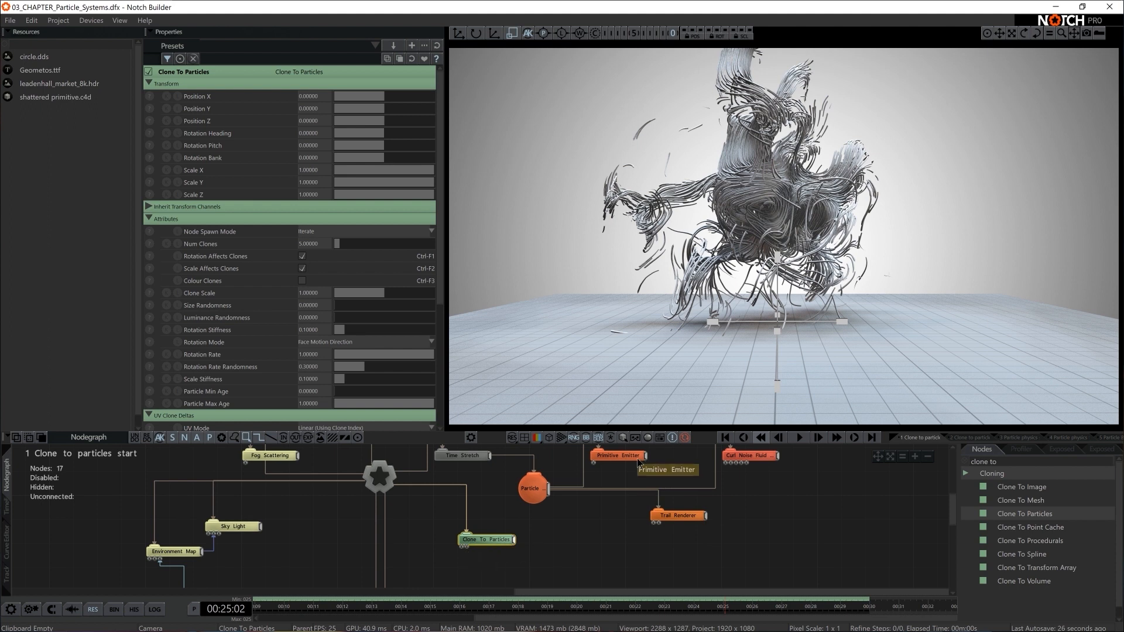
pyautogui.moveTo(628, 485); pyautogui.dragTo(628, 497, button='middle')
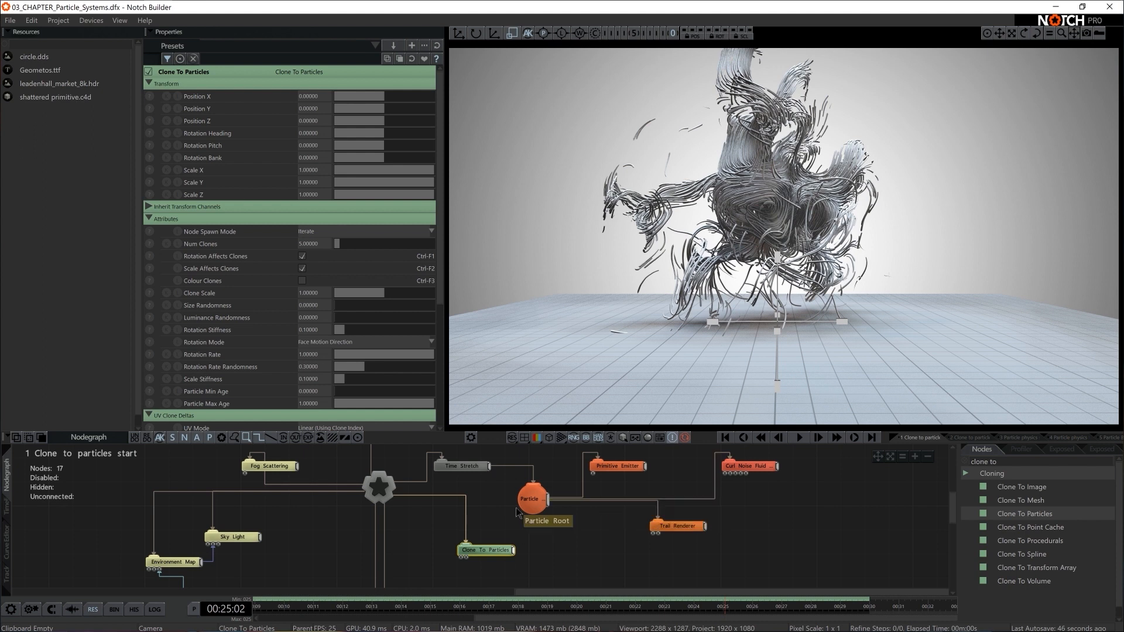
pyautogui.moveTo(547, 499); pyautogui.dragTo(462, 557)
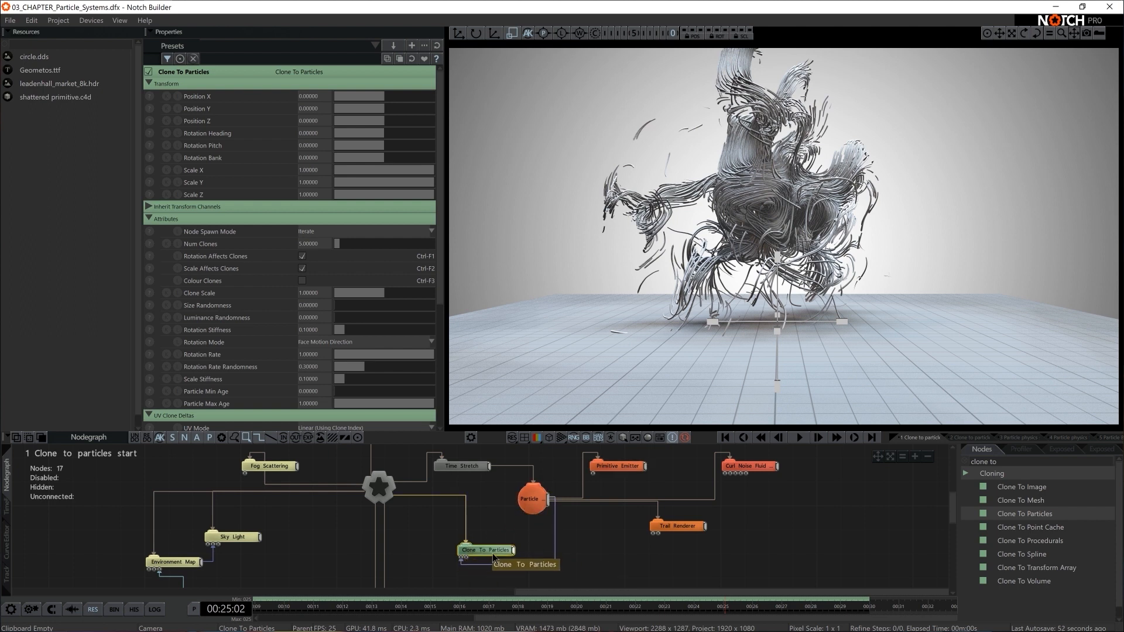
# Add a Shape 3D node as a child of Clone To Particles and space it to the side.
pyautogui.write('shape')
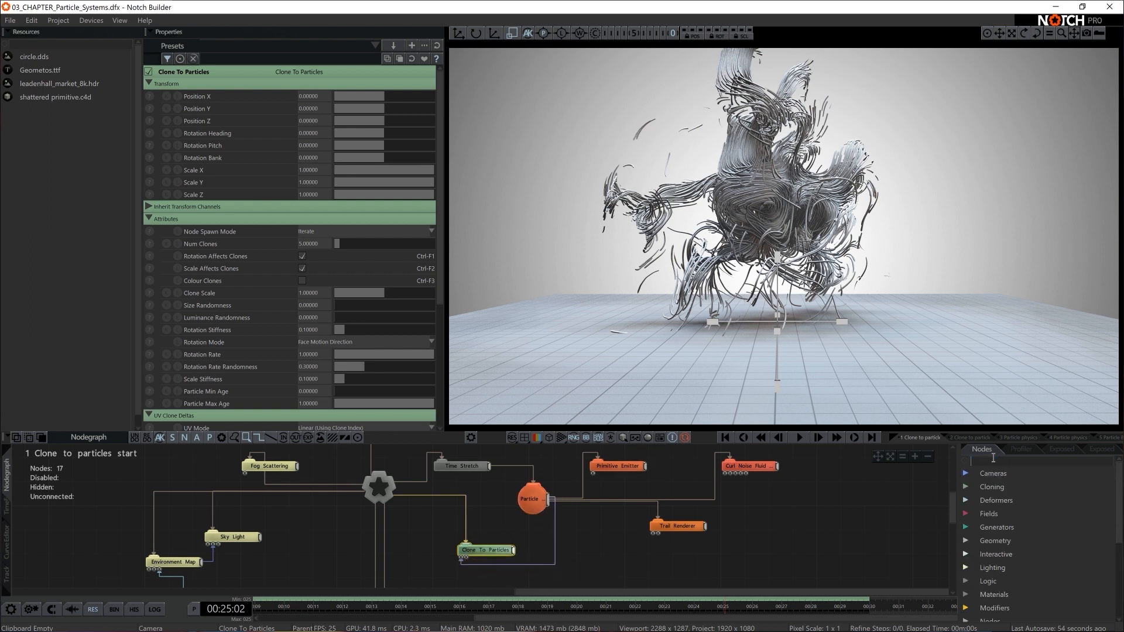
pyautogui.moveTo(992, 479); pyautogui.dragTo(969, 499)
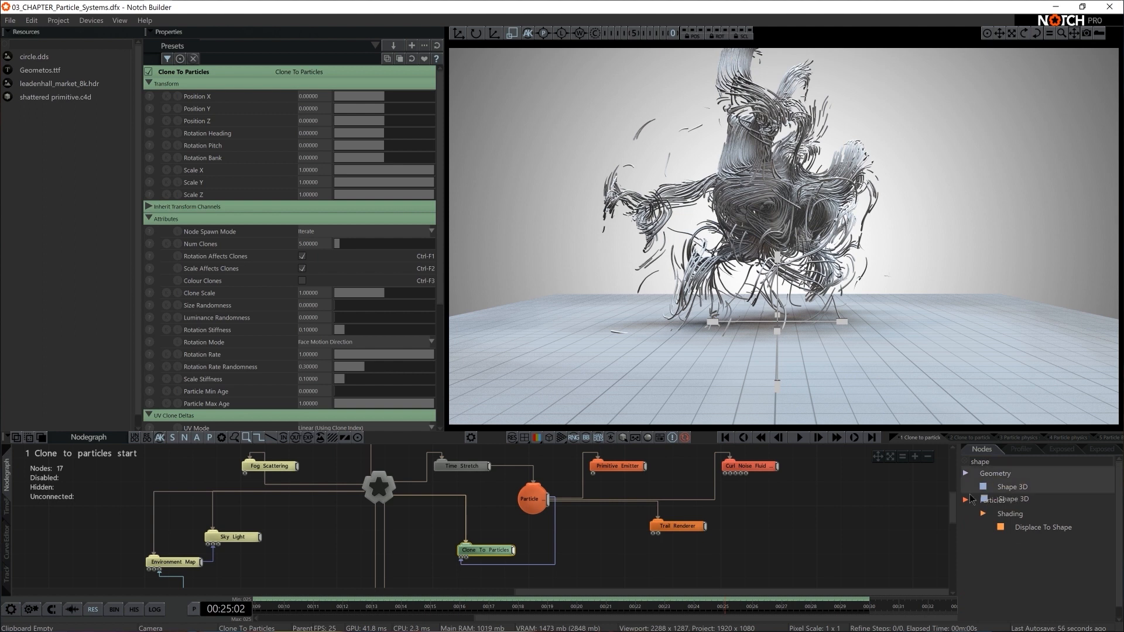
pyautogui.moveTo(522, 545); pyautogui.dragTo(525, 546)
pyautogui.moveTo(540, 550); pyautogui.dragTo(589, 550)
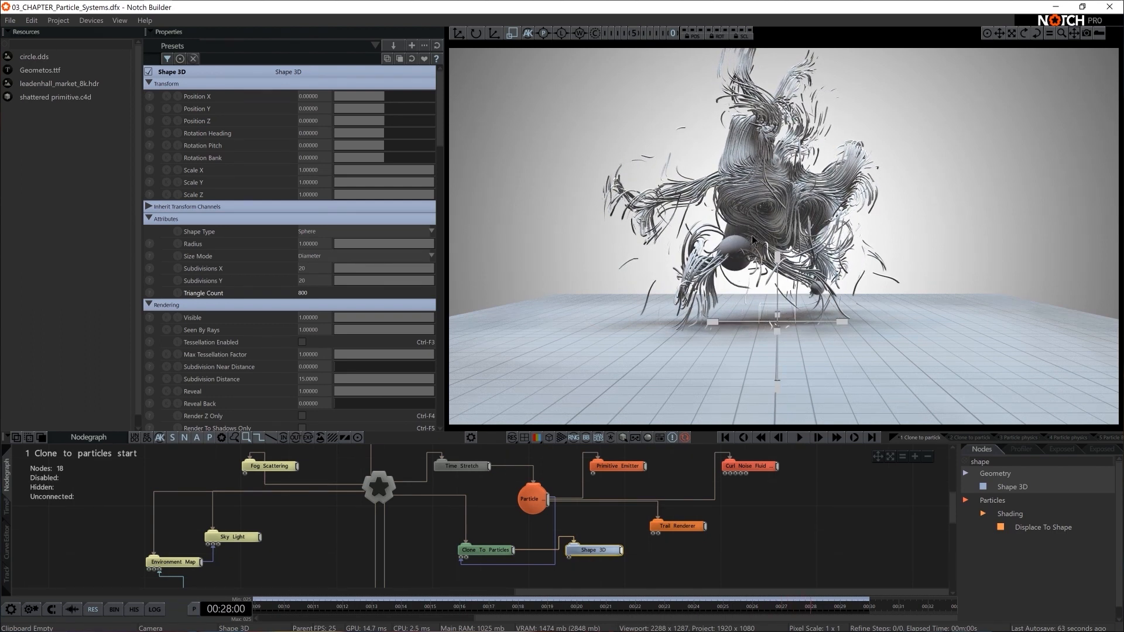
# Set Clone To Particles' Num Clones to 8000 and reduce its Clone Scale to about 0.31.
pyautogui.click(489, 550)
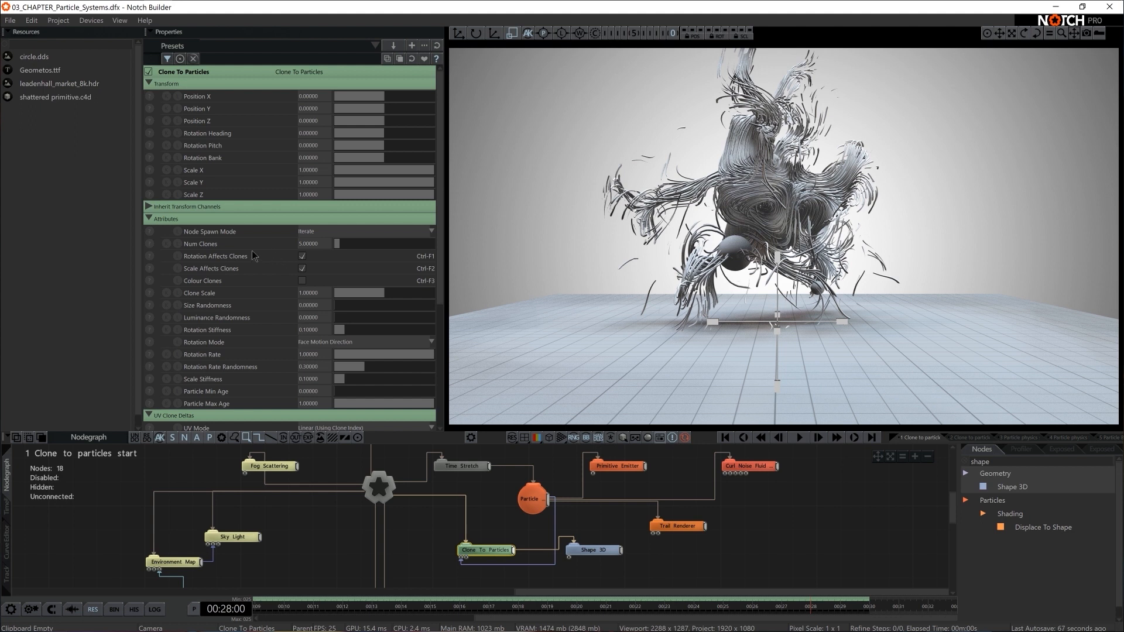
pyautogui.doubleClick(319, 244)
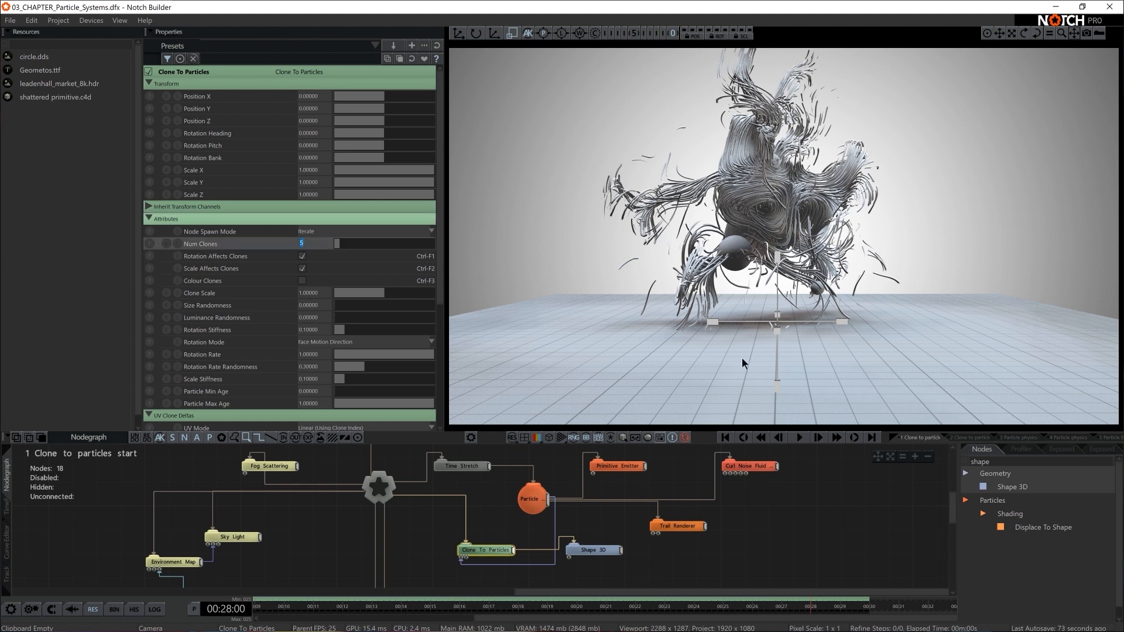
pyautogui.click(618, 466)
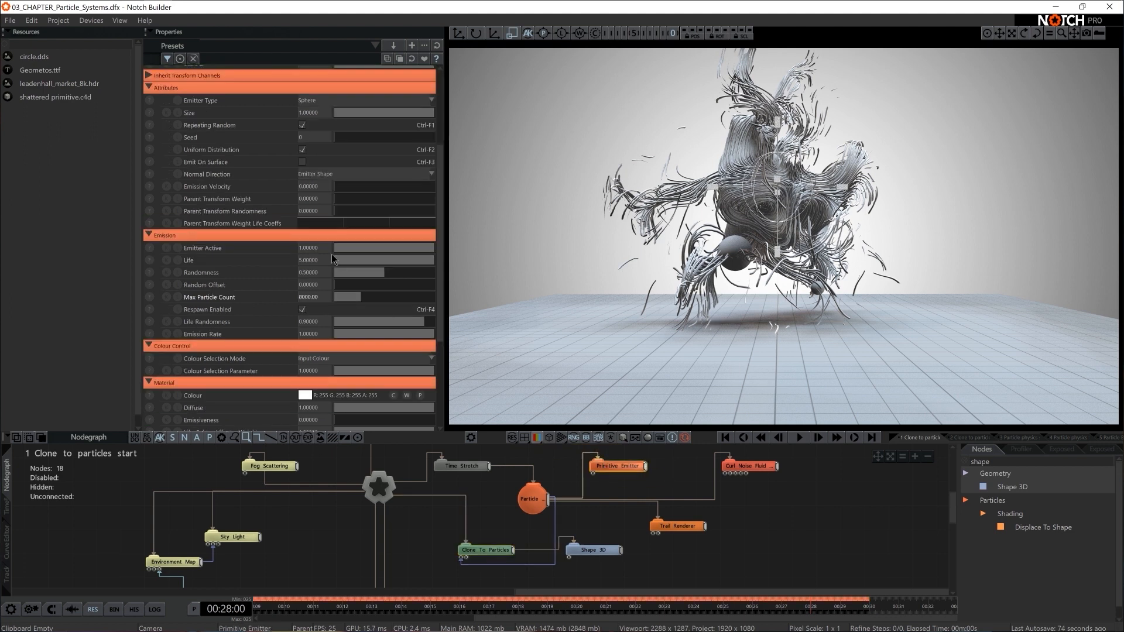
pyautogui.click(499, 551)
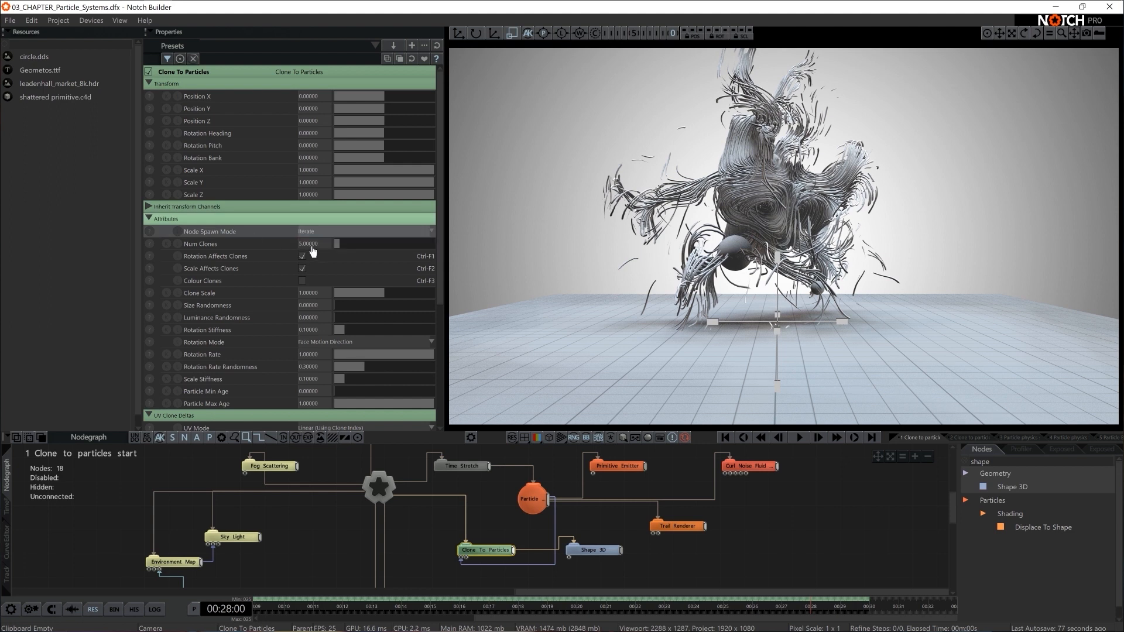
pyautogui.doubleClick(314, 244)
pyautogui.write('8000.')
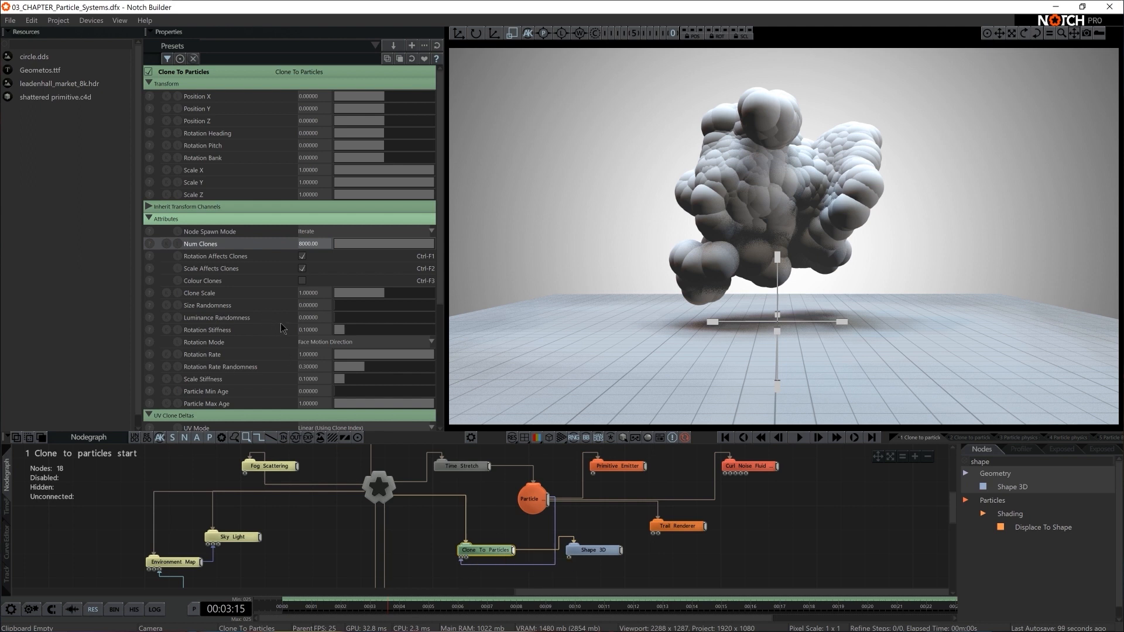
pyautogui.moveTo(368, 295); pyautogui.dragTo(343, 296)
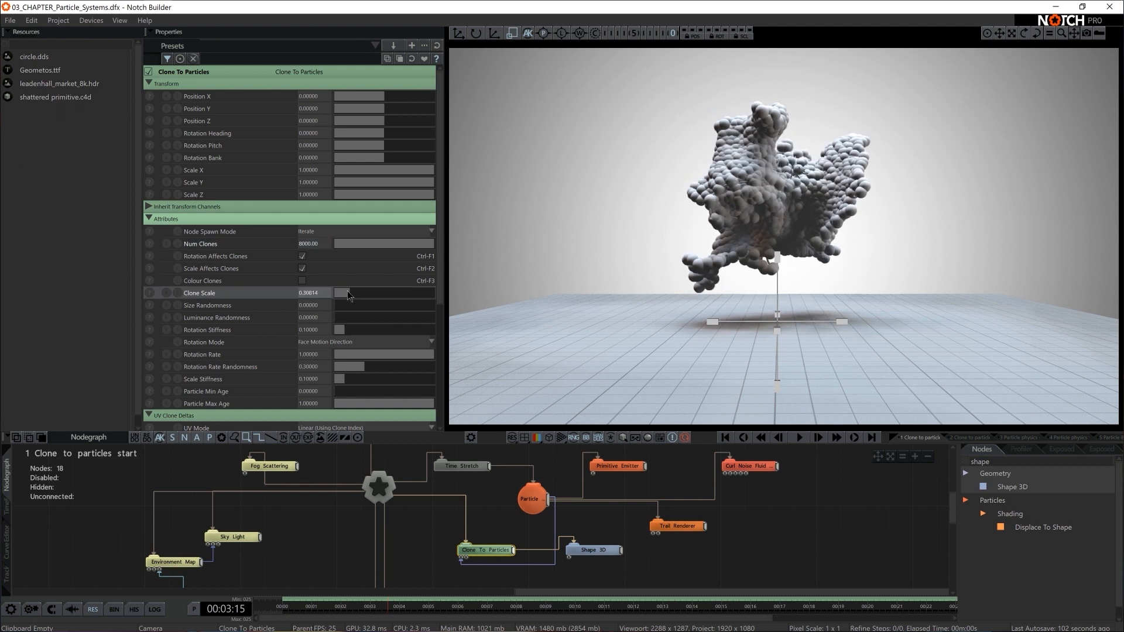
# Set Clone To Particles' Size Randomness to 1 and its Clone Scale to about 0.28.
pyautogui.press('space')
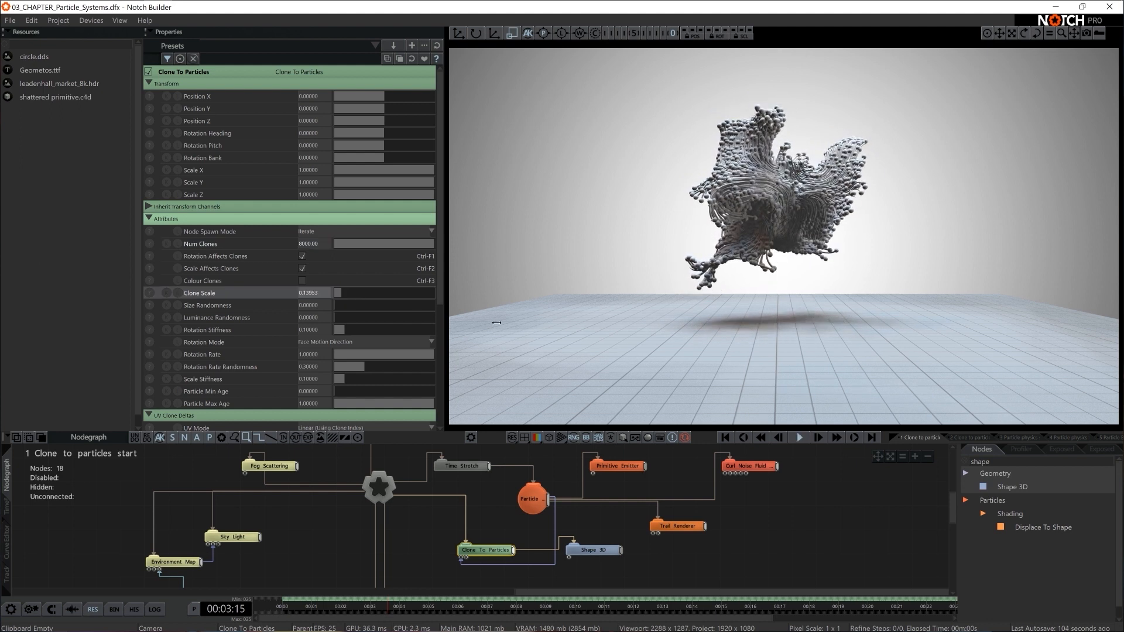
pyautogui.press('space')
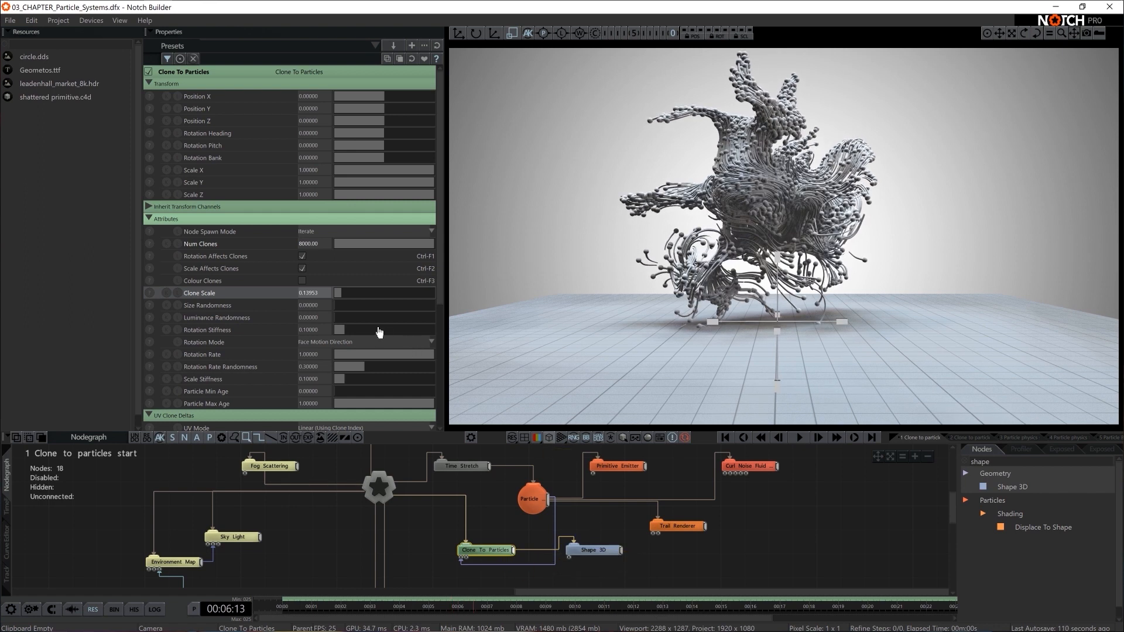
pyautogui.moveTo(344, 309); pyautogui.dragTo(422, 306)
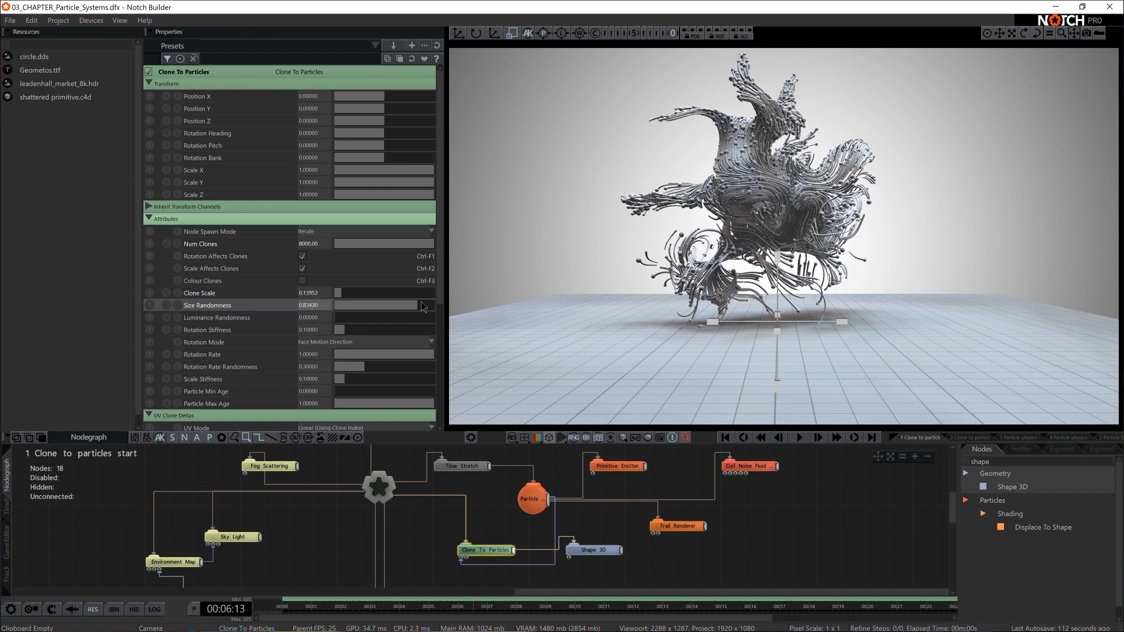
pyautogui.moveTo(347, 298); pyautogui.dragTo(434, 306)
pyautogui.moveTo(353, 292); pyautogui.dragTo(350, 292)
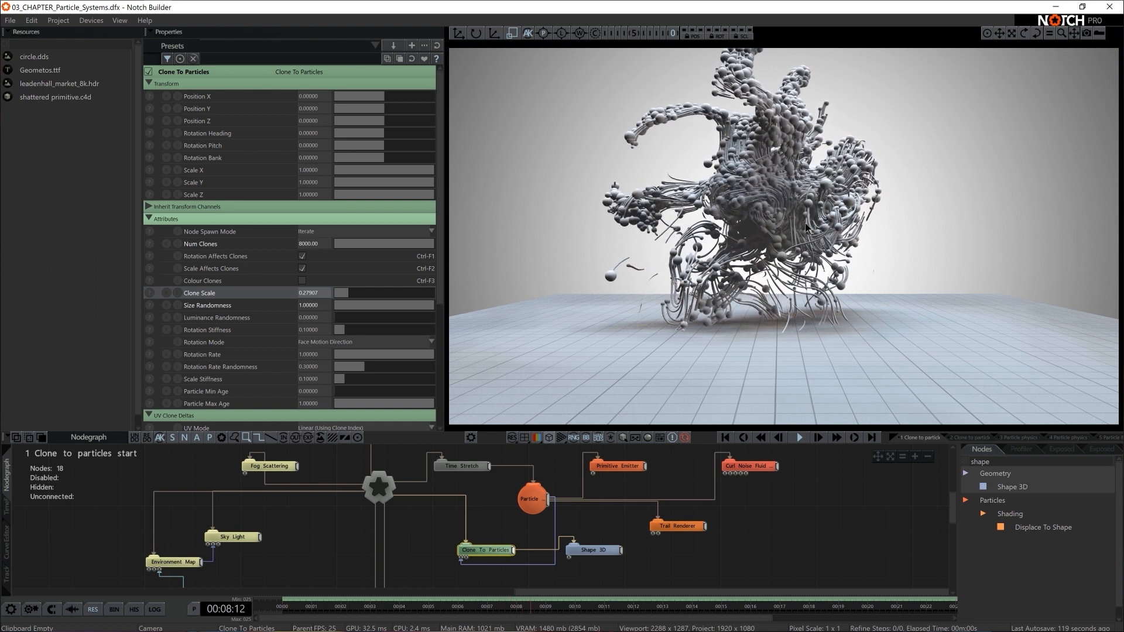
# Add a Turbulence Effector node and connect it to the Effectors input of Clone To Particles.
pyautogui.moveTo(481, 559); pyautogui.dragTo(550, 534, button='middle')
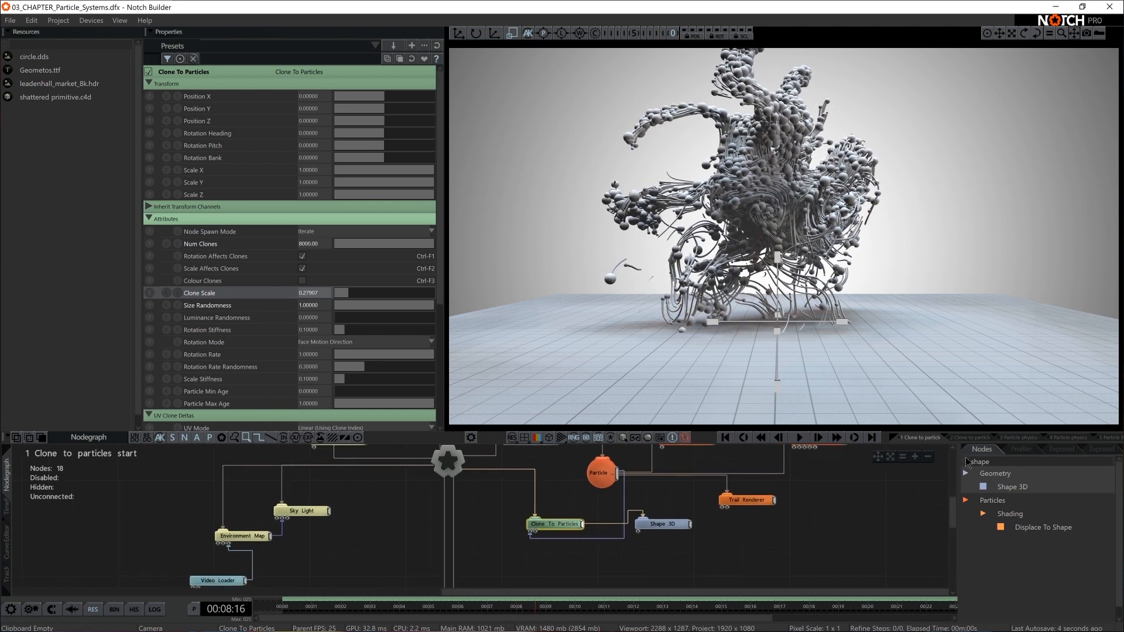
pyautogui.click(965, 461)
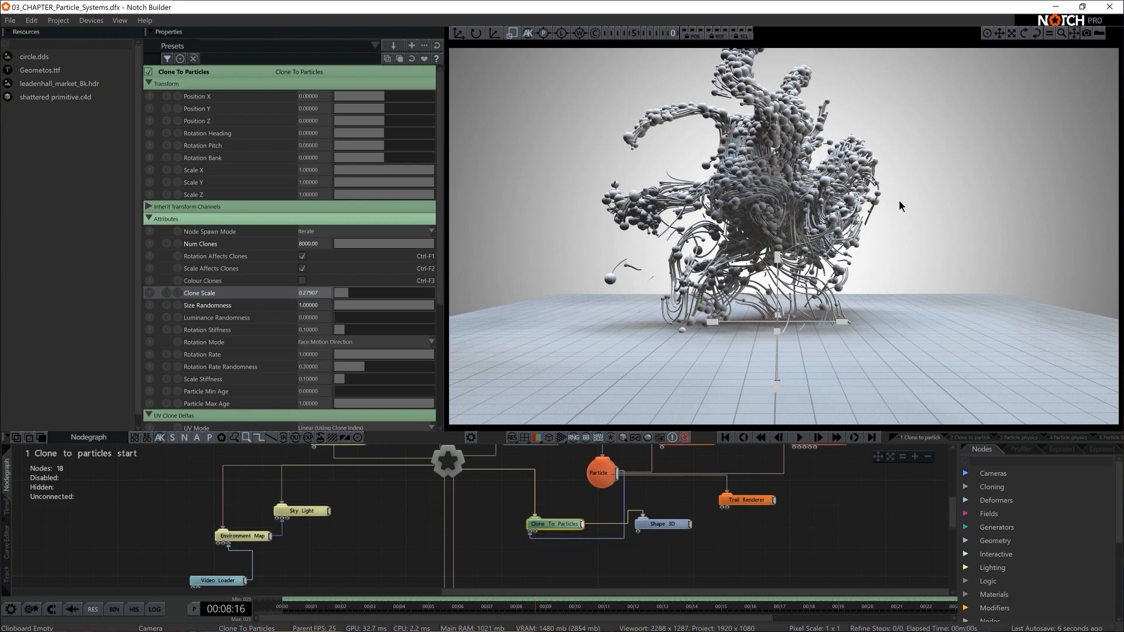
pyautogui.click(992, 486)
pyautogui.scroll(-2, 1023, 527)
pyautogui.click(1023, 529)
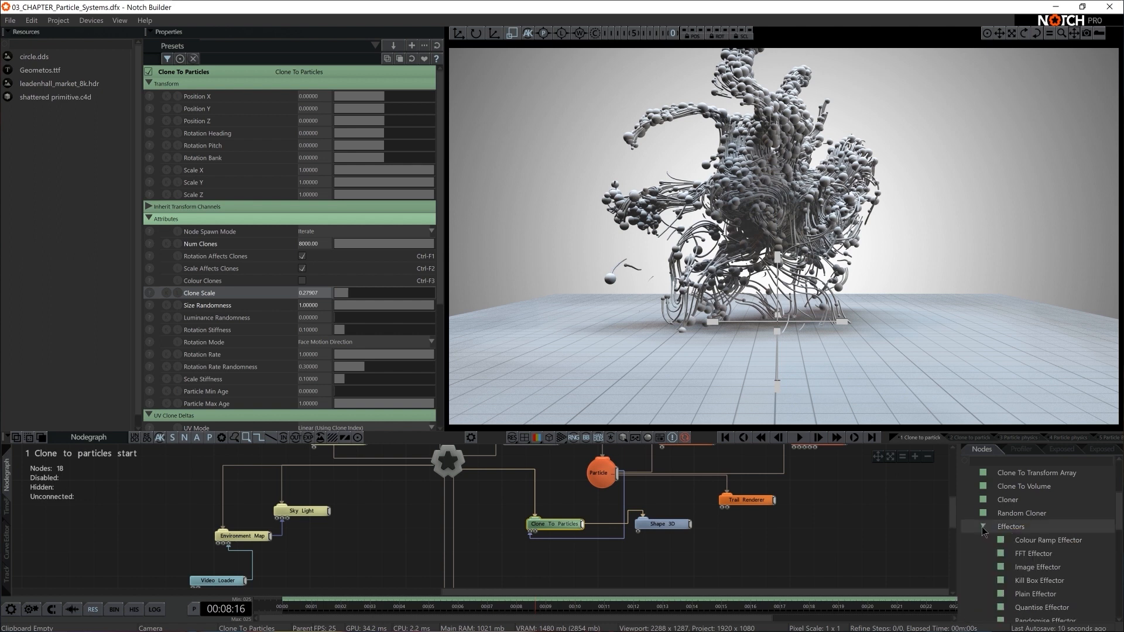
pyautogui.scroll(-3, 1044, 562)
pyautogui.moveTo(1043, 572)
pyautogui.mouseDown()
pyautogui.moveTo(831, 557)
pyautogui.moveTo(524, 559)
pyautogui.mouseUp()
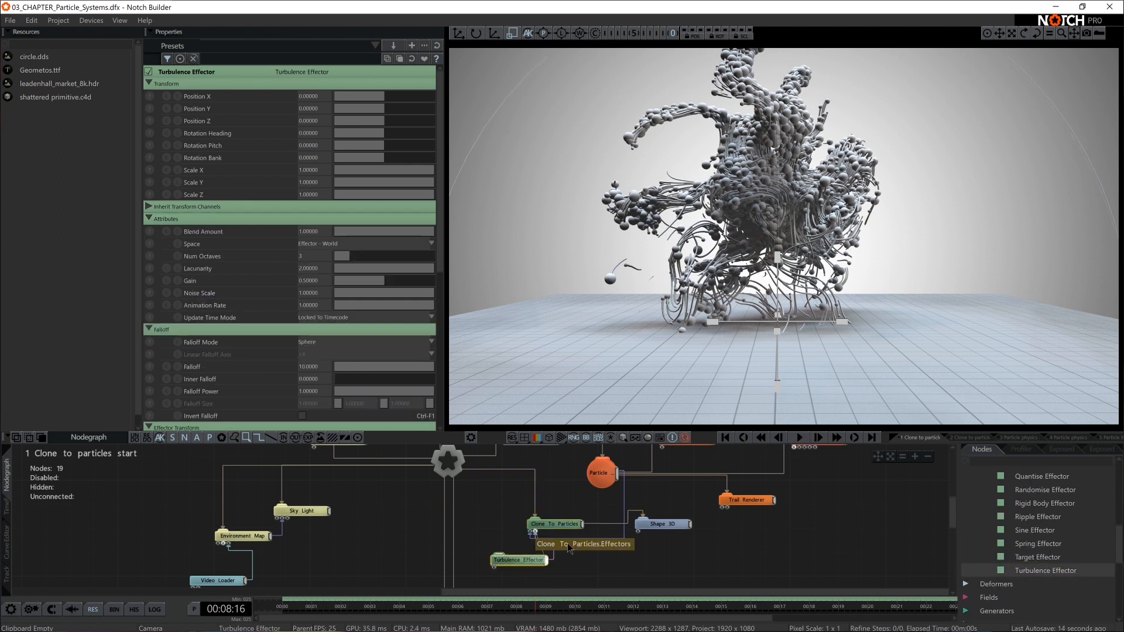
# Enable Uniform Scale in the Turbulence Effector's effector transform and raise its Scale X to about 1.76.
pyautogui.scroll(-9, 310, 368)
pyautogui.scroll(-3, 309, 368)
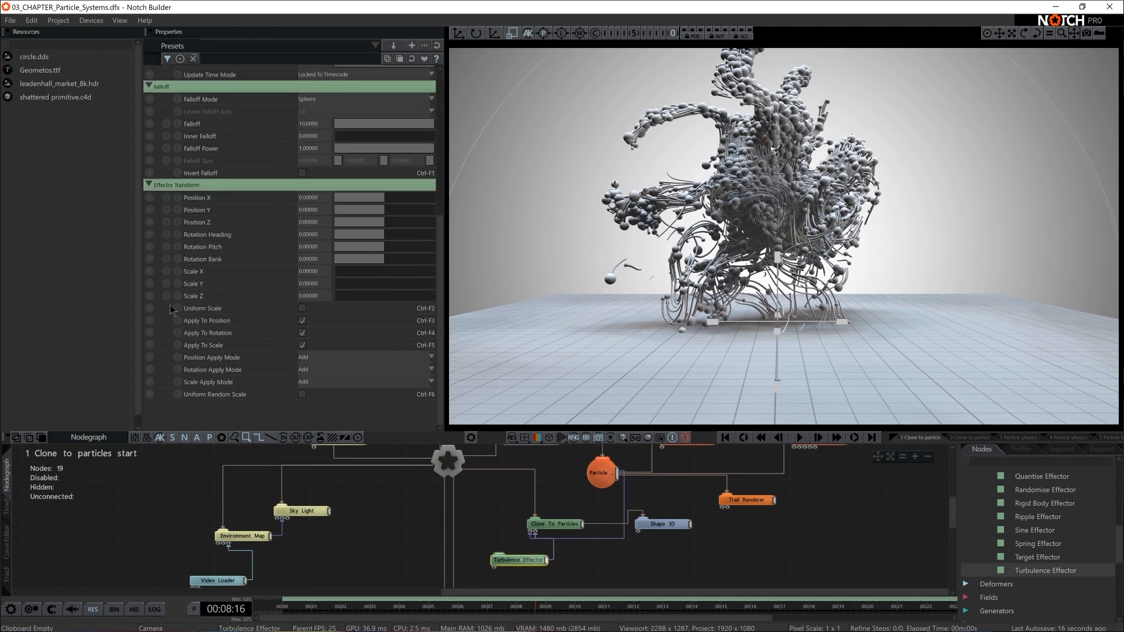
pyautogui.click(303, 308)
pyautogui.moveTo(350, 272); pyautogui.dragTo(445, 275)
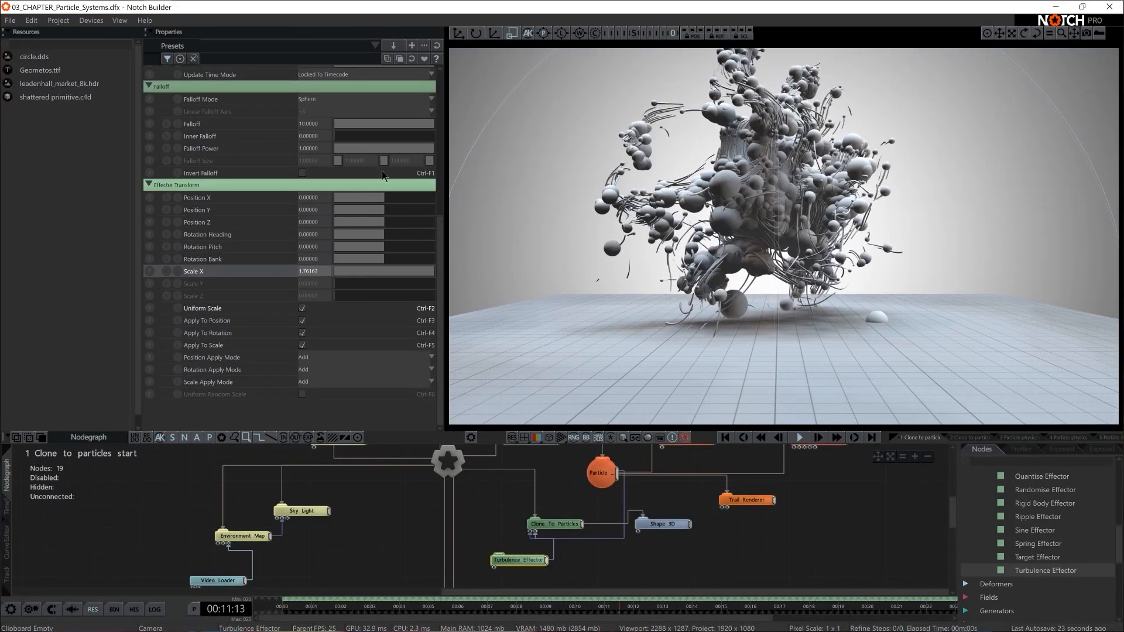
# Set the Turbulence Effector's Animation Rate to 0.3 and its effector transform Scale X to 2.
pyautogui.scroll(2, 326, 128)
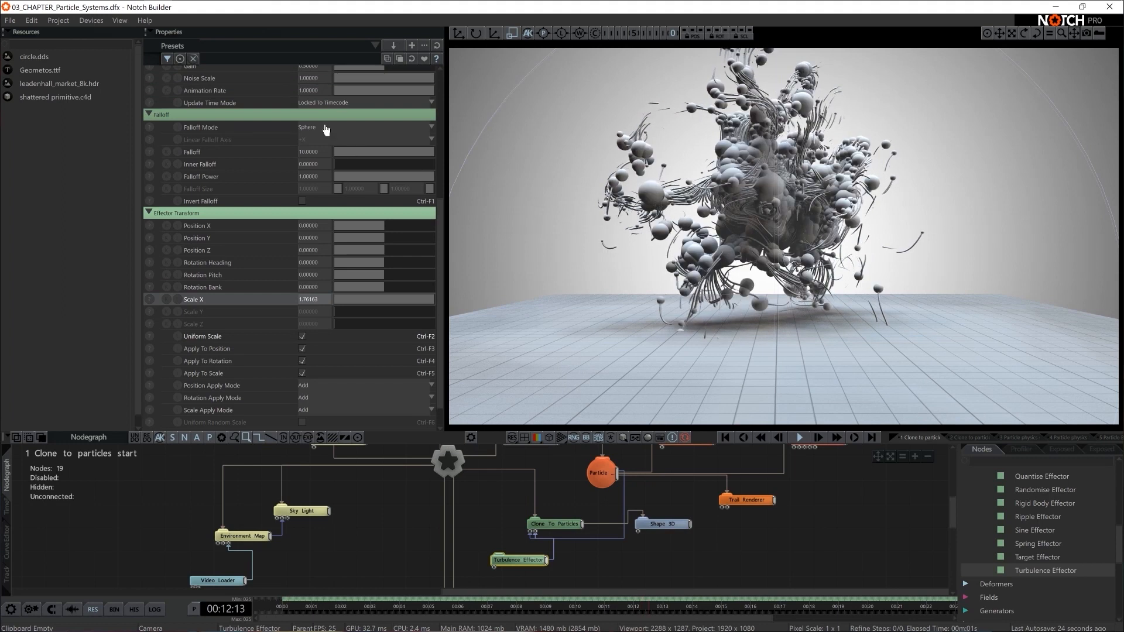
pyautogui.doubleClick(316, 90)
pyautogui.write('0.3')
pyautogui.press('Return')
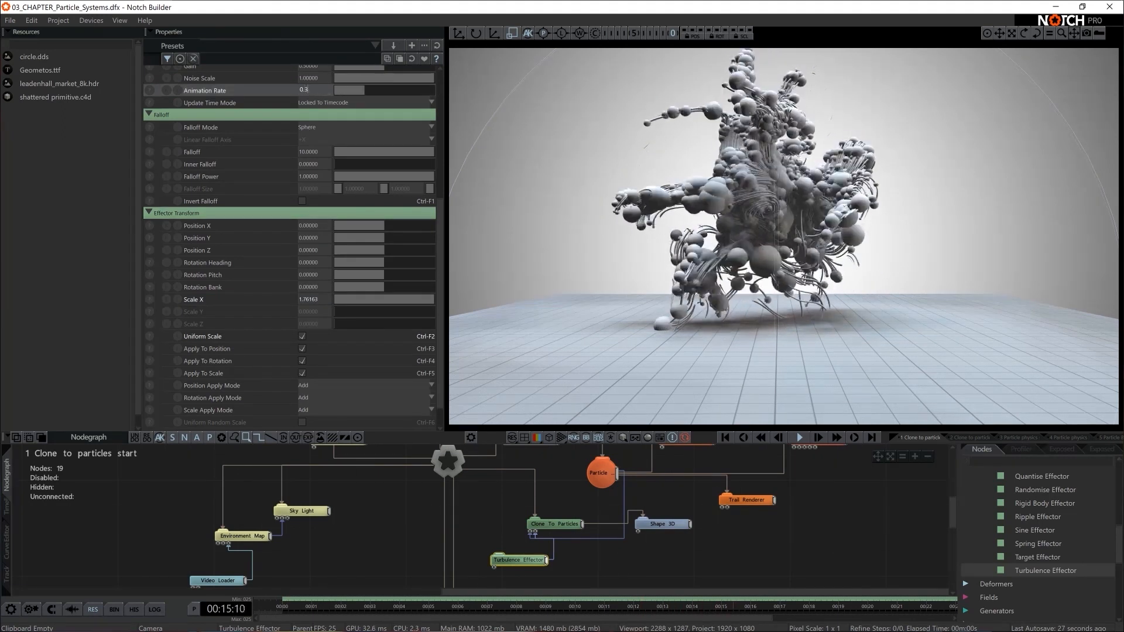
pyautogui.doubleClick(313, 298)
pyautogui.write('2')
pyautogui.press('Return')
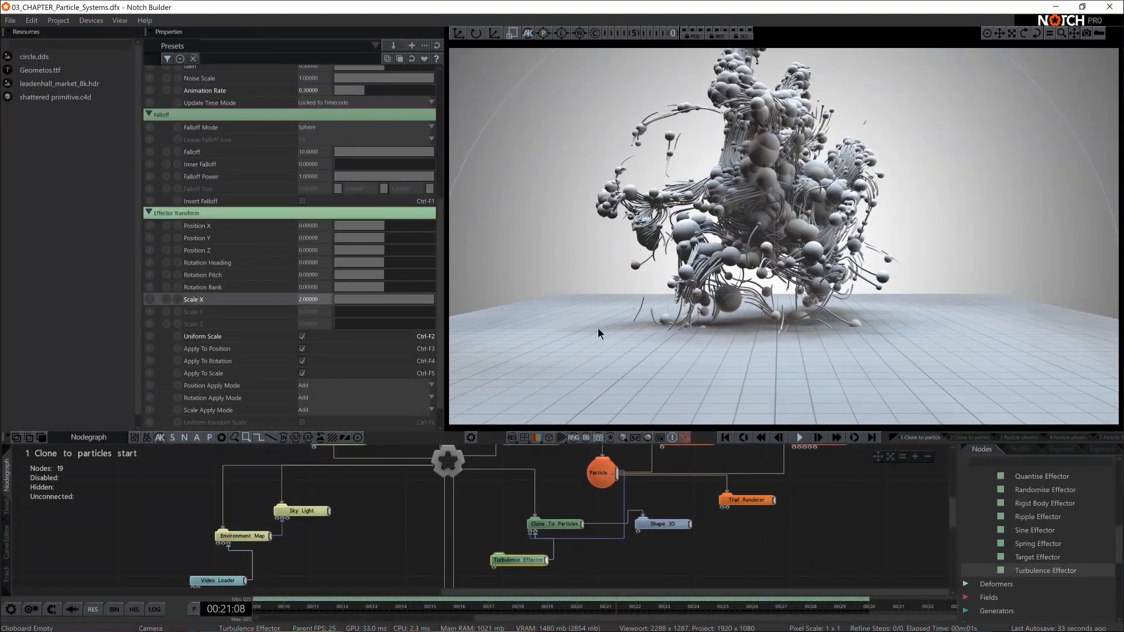
# Add a Colour Ramp Effector below the Turbulence Effector and connect it to the Effectors input of Clone To Particles.
pyautogui.scroll(-2, 736, 550)
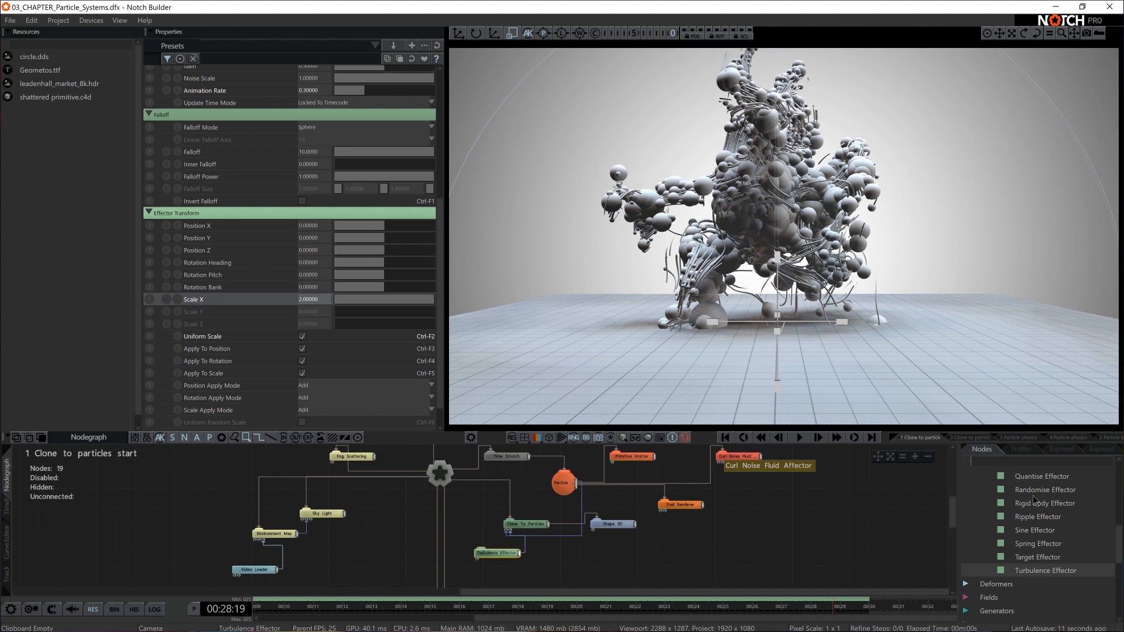
pyautogui.scroll(5, 1034, 501)
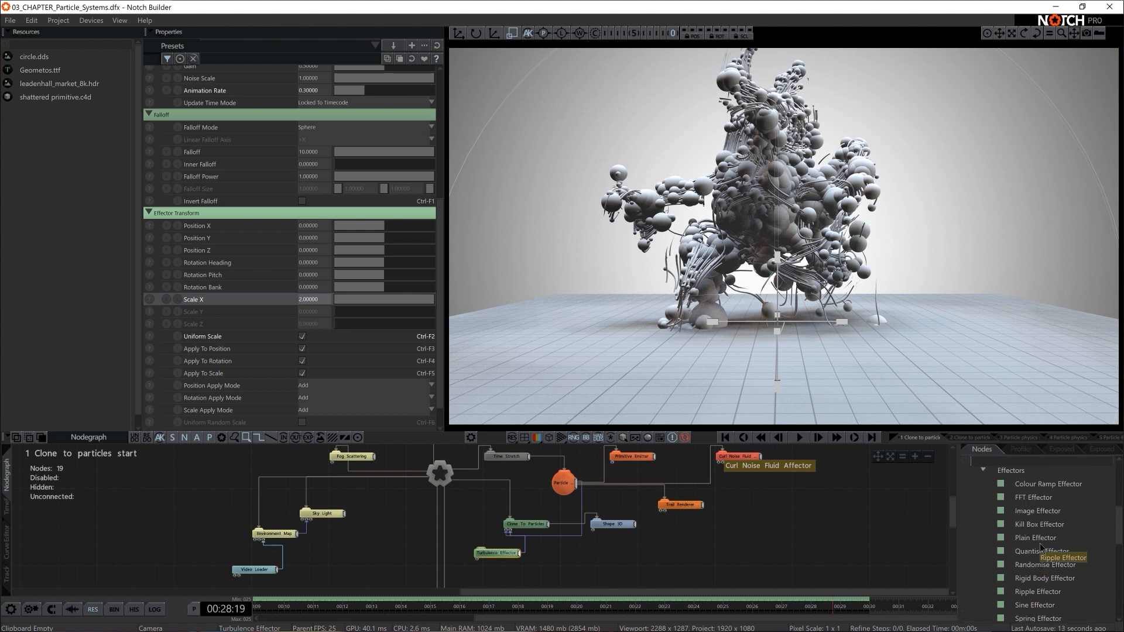
pyautogui.moveTo(1054, 484); pyautogui.dragTo(692, 562)
pyautogui.moveTo(483, 568); pyautogui.dragTo(483, 570)
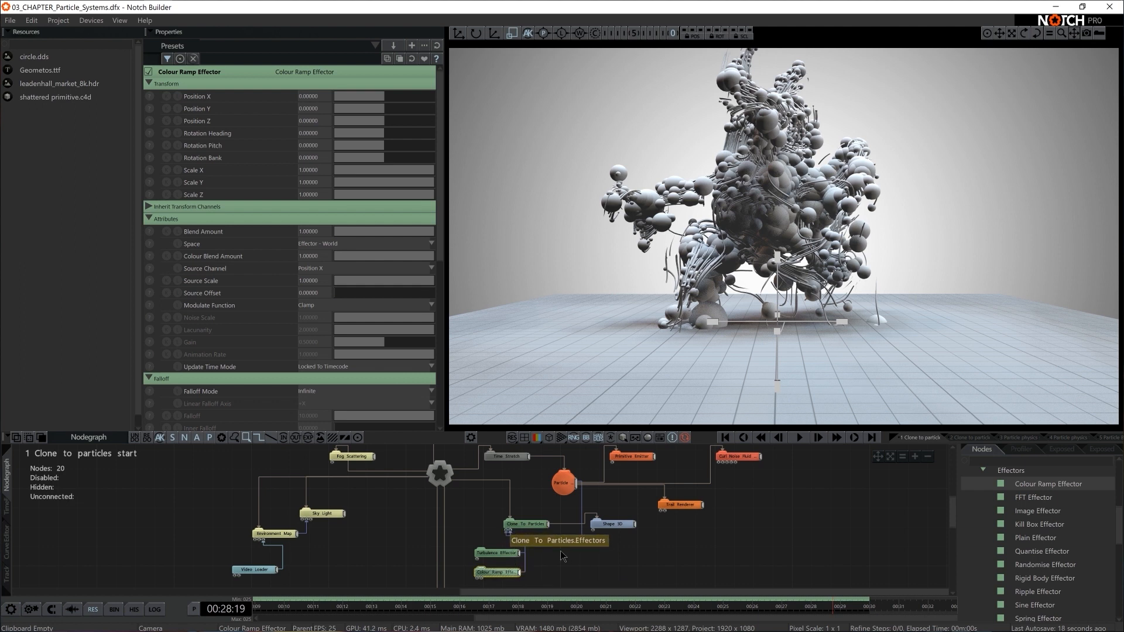
# Move the Camera node aside and add a Colour Ramp node linked to the Colour Ramp Effector.
pyautogui.moveTo(561, 555); pyautogui.dragTo(604, 502, button='middle')
pyautogui.moveTo(544, 550); pyautogui.dragTo(389, 550)
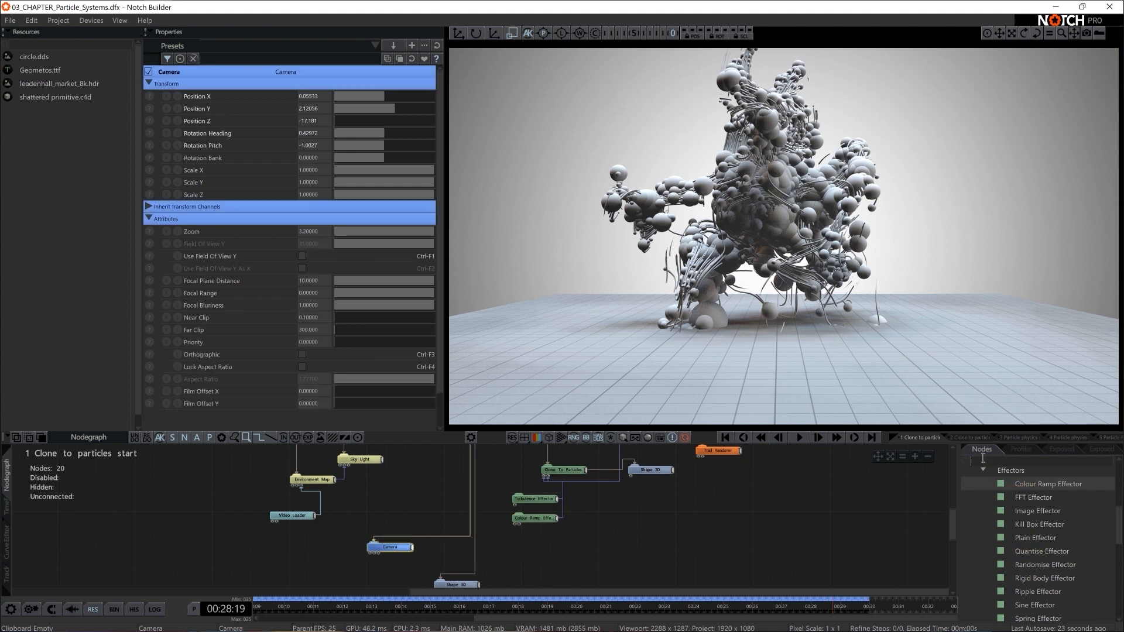
pyautogui.write('ramp')
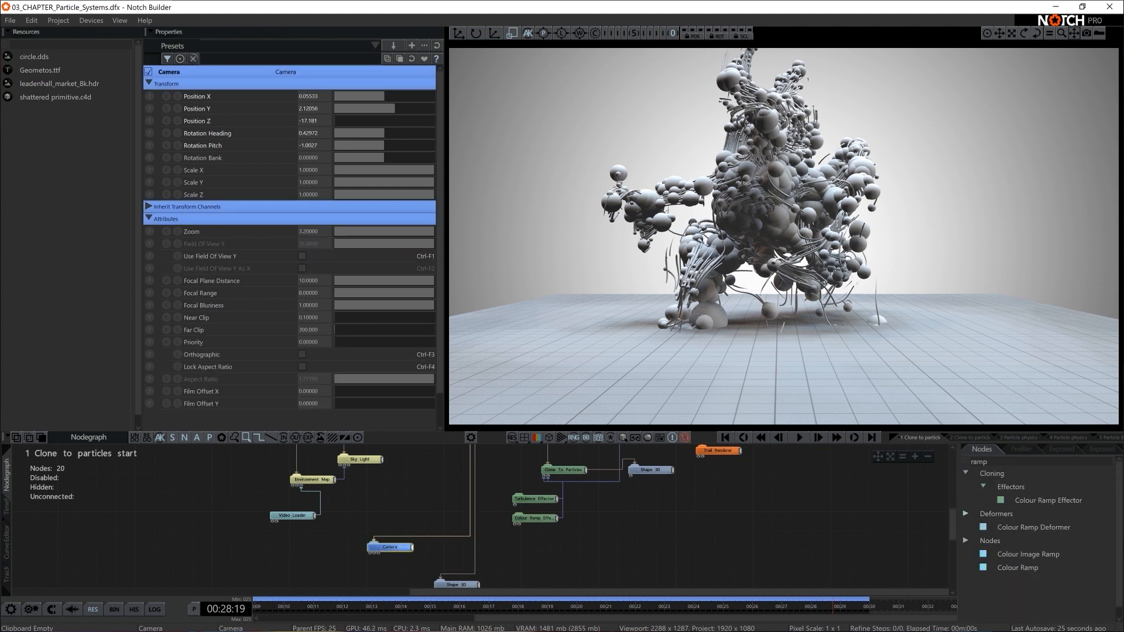
pyautogui.moveTo(1019, 578); pyautogui.dragTo(522, 546)
# Give the Colour Ramp 3 control points coloured orange-yellow (255, 190, 0), red (255, 23, 0) and blue (0, 181, 255).
pyautogui.click(312, 130)
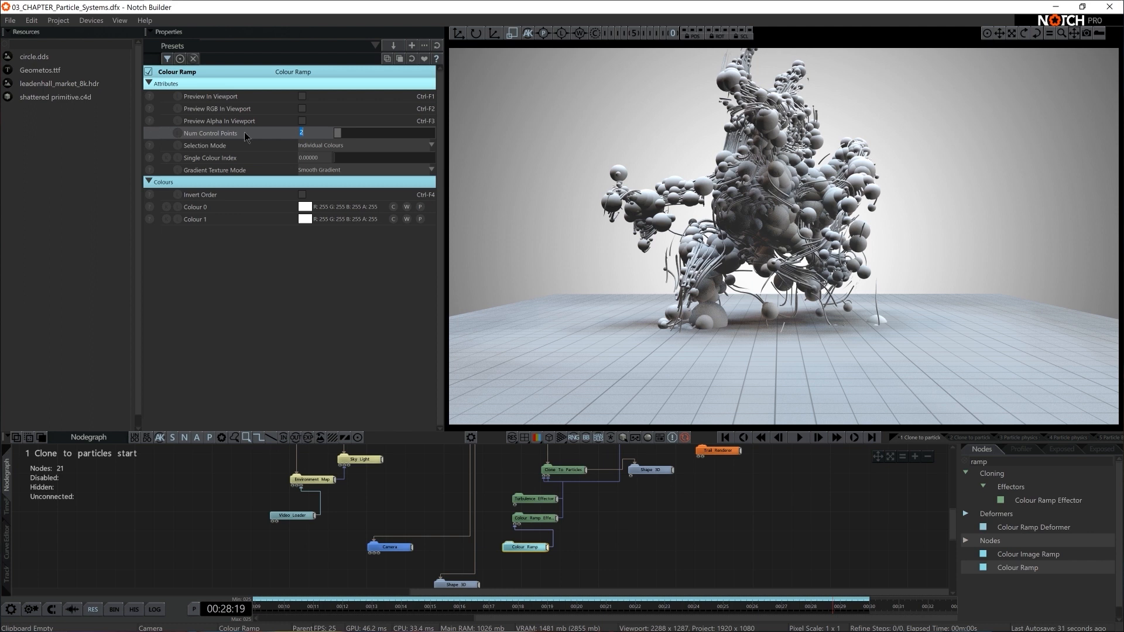
pyautogui.press('Return')
pyautogui.click(310, 208)
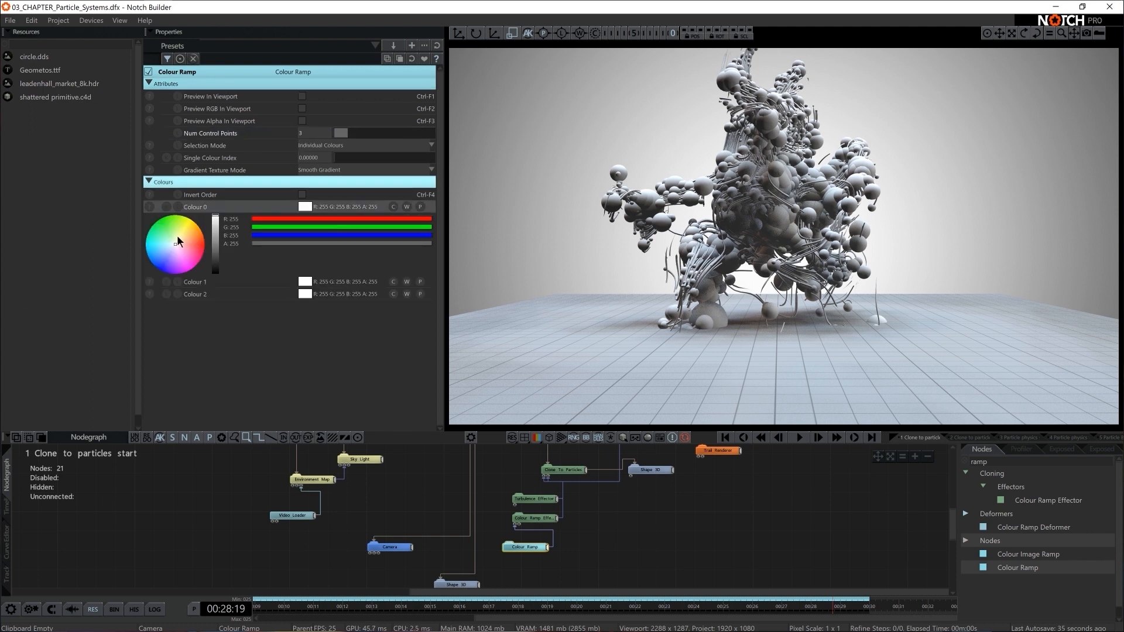
pyautogui.moveTo(177, 239); pyautogui.dragTo(209, 213)
pyautogui.click(302, 281)
pyautogui.click(204, 316)
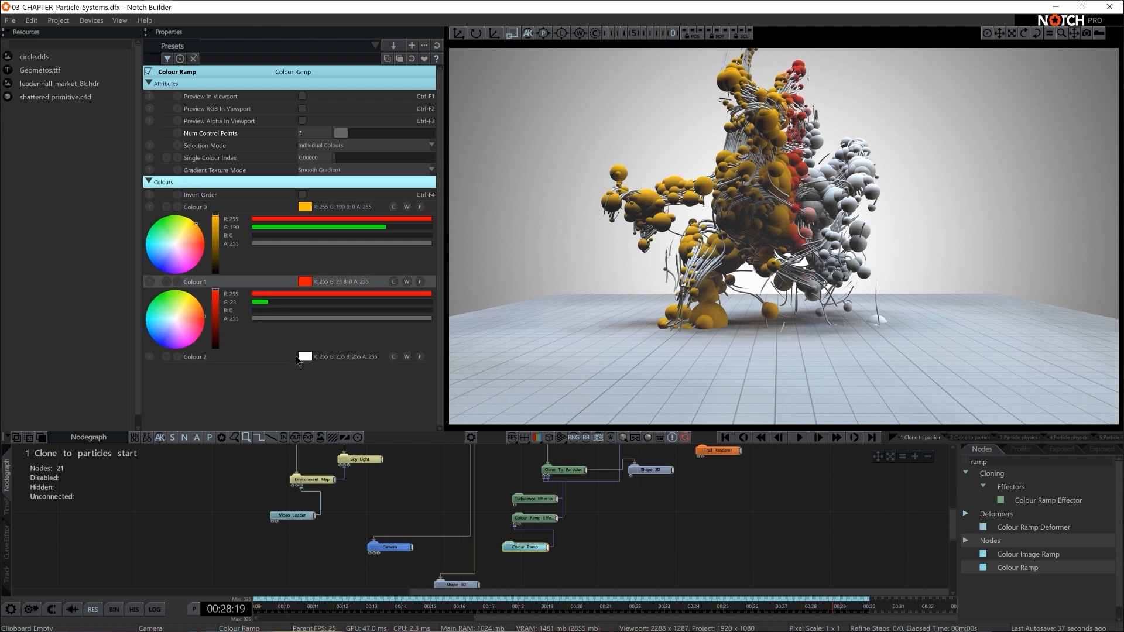
pyautogui.click(304, 357)
pyautogui.moveTo(178, 410); pyautogui.dragTo(101, 422)
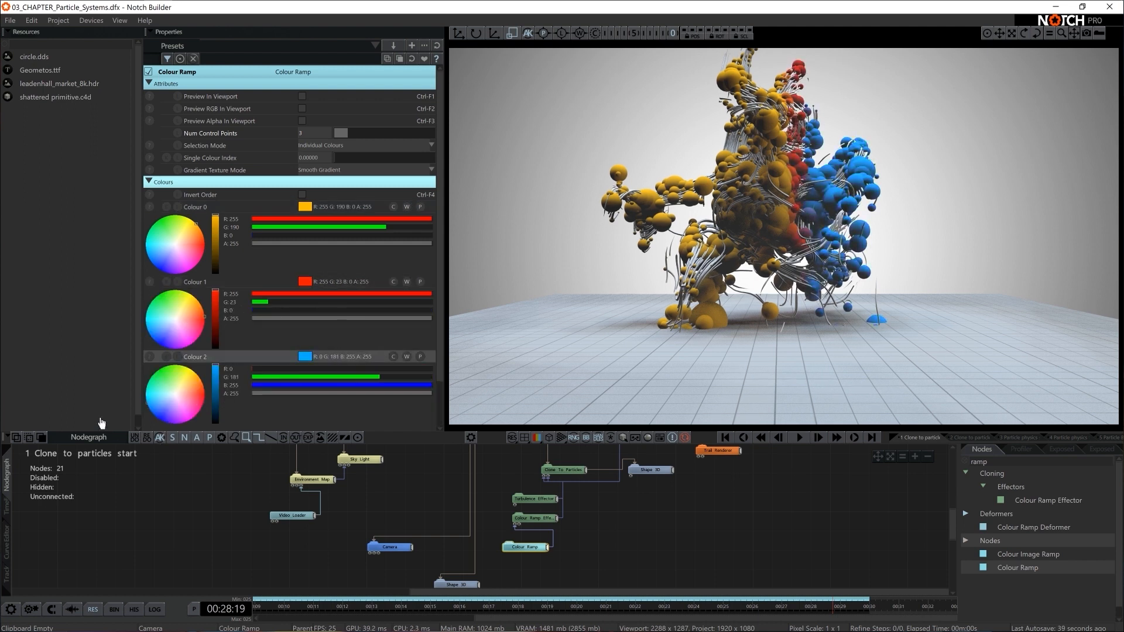
# Set the Colour Ramp Effector's Source Channel to Random Value.
pyautogui.click(534, 521)
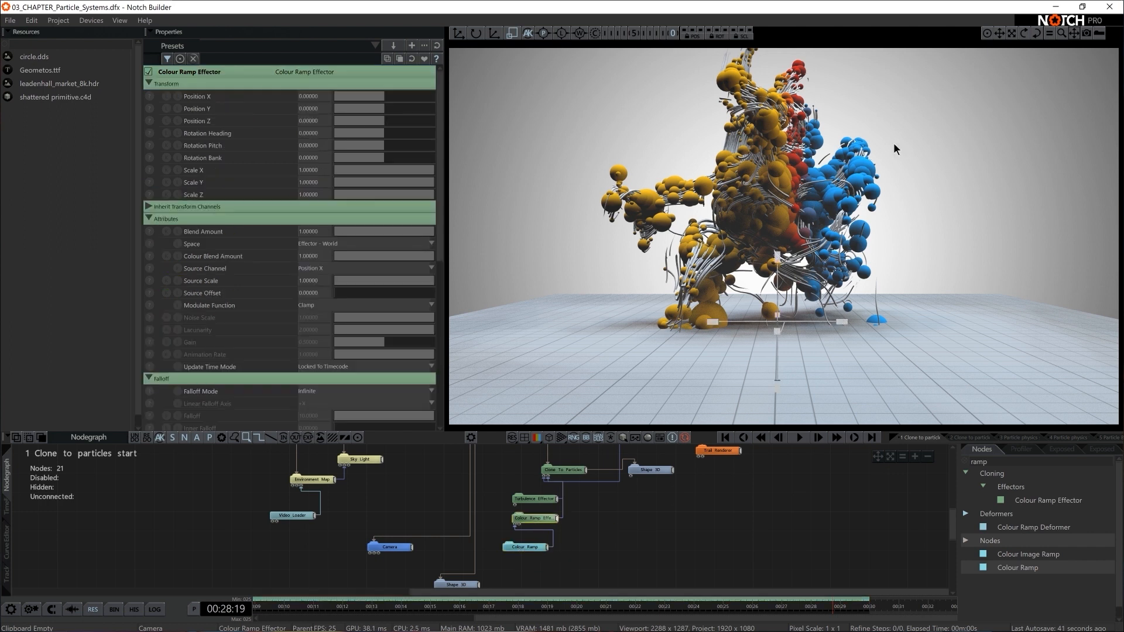
pyautogui.click(313, 269)
pyautogui.press('Down')
pyautogui.press('Down')
pyautogui.press('Down')
pyautogui.press('Down')
pyautogui.press('Down')
pyautogui.press('Down')
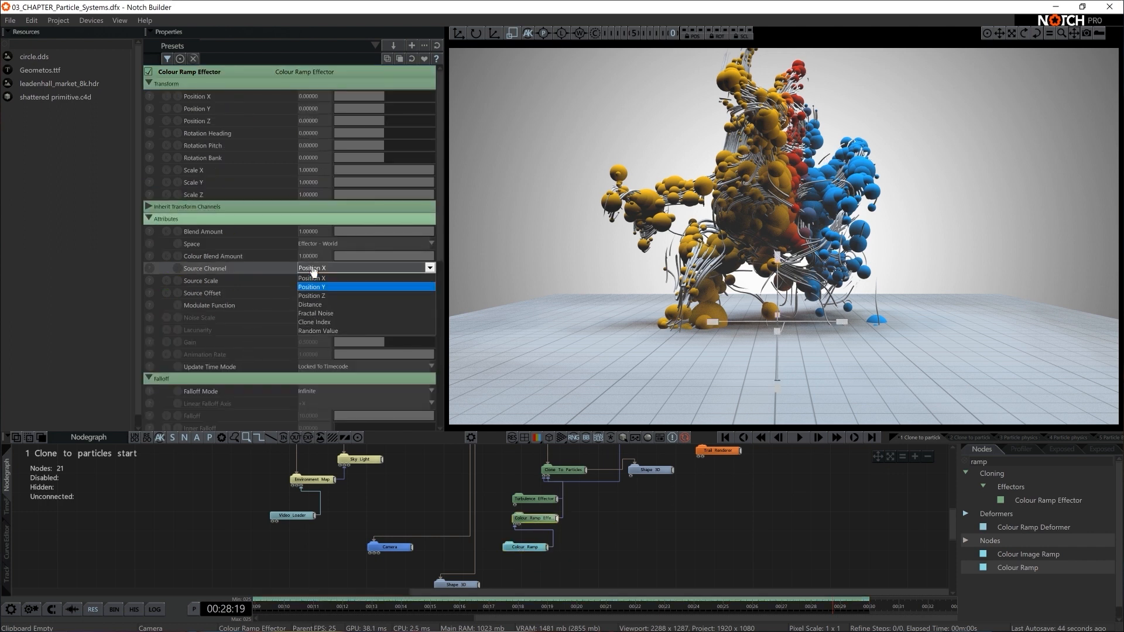
pyautogui.press('Return')
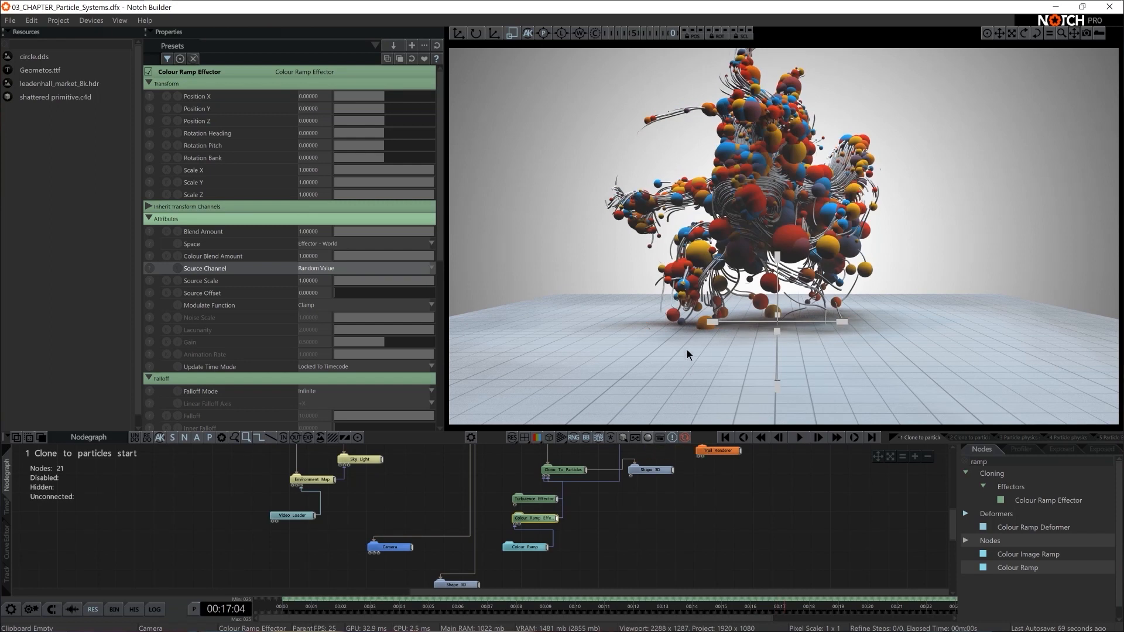
# Link the Colour Ramp to the Primitive Emitter's Colour Control Nodes input and set its Colour Selection Mode to Random Colour.
pyautogui.scroll(-3, 748, 518)
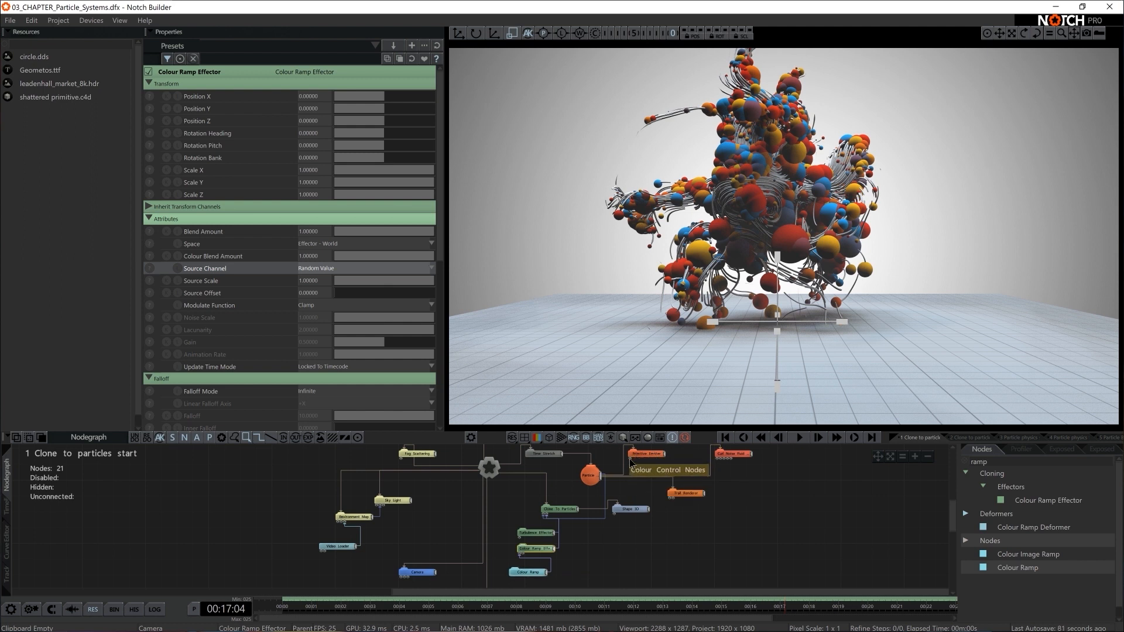
pyautogui.moveTo(548, 571); pyautogui.dragTo(631, 459)
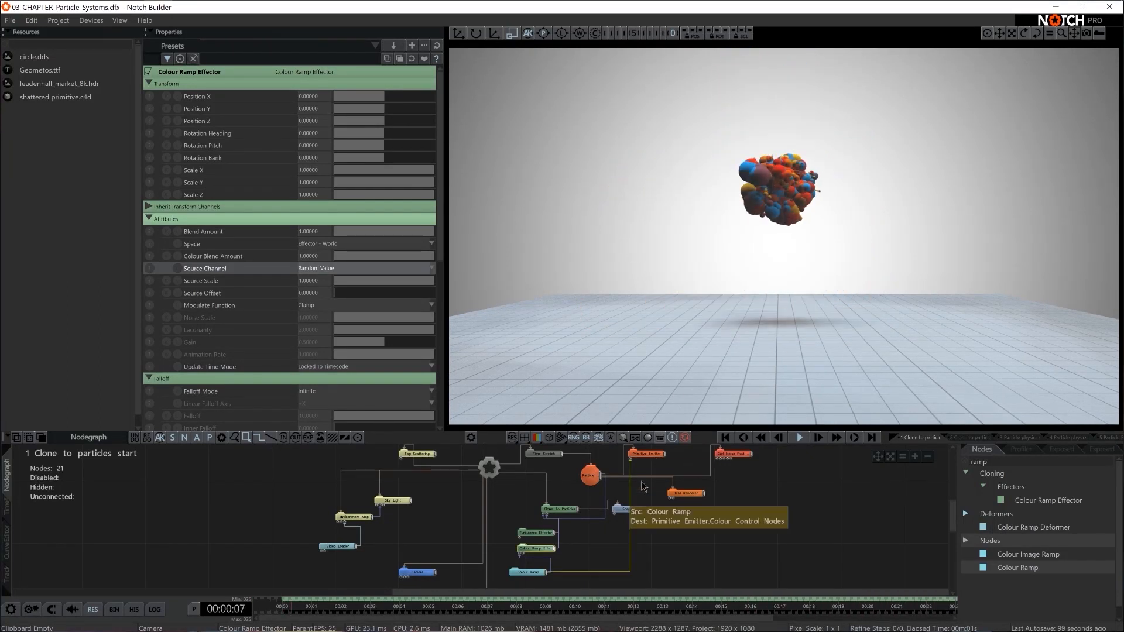
pyautogui.click(646, 454)
pyautogui.scroll(-3, 323, 325)
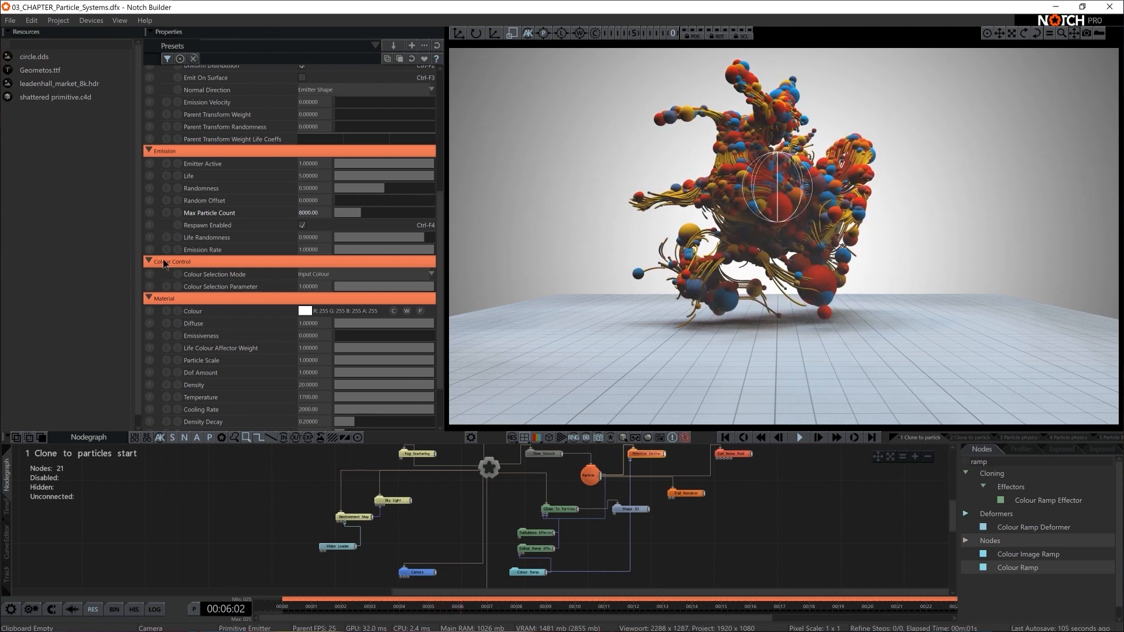
pyautogui.click(327, 274)
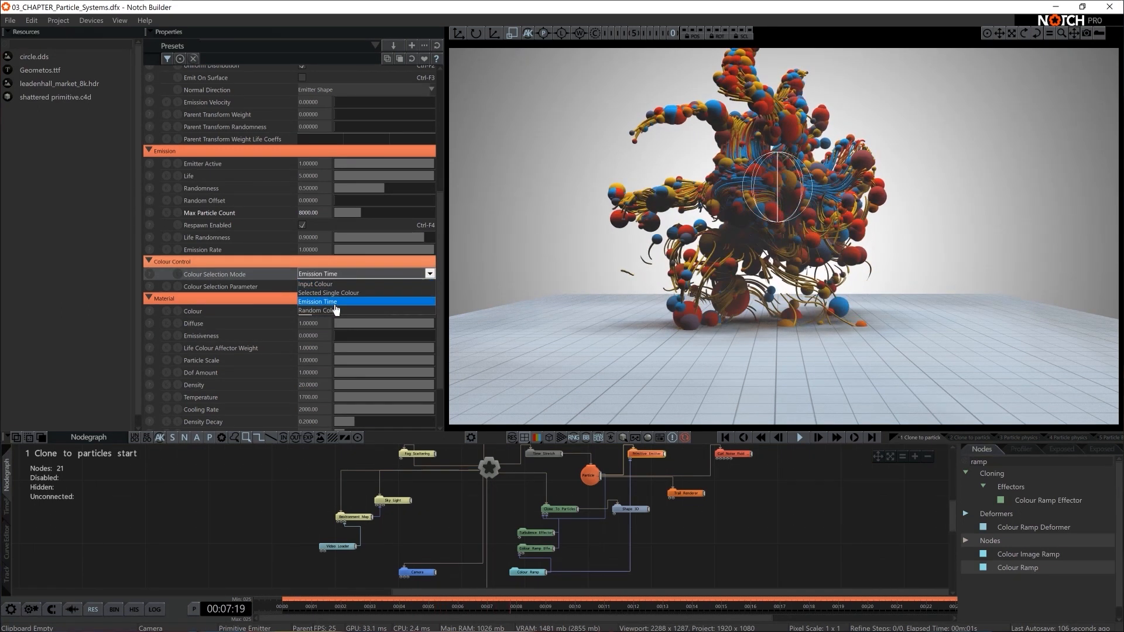
pyautogui.click(348, 311)
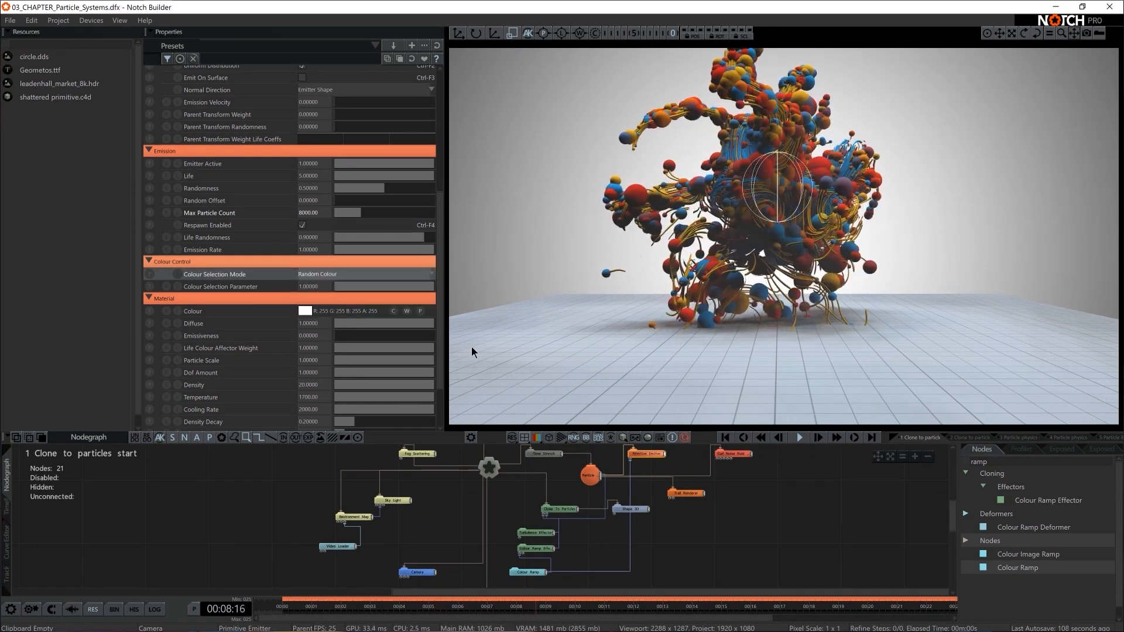
pyautogui.click(547, 549)
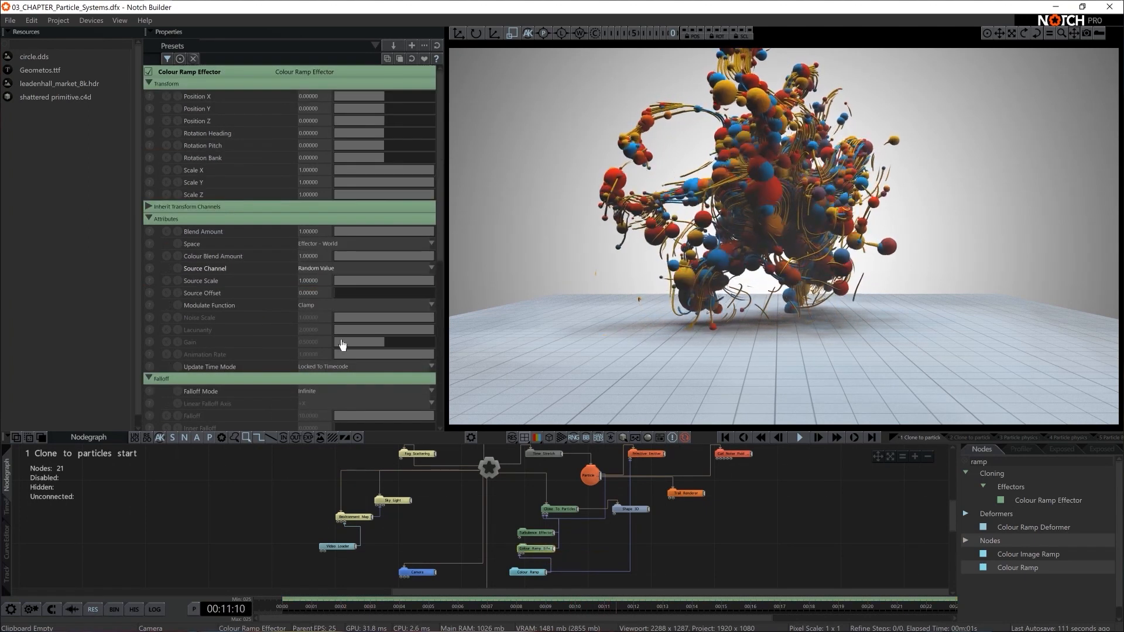
# Open the 3 Particle physics start layer in the nodegraph and select its Grid node.
pyautogui.click(766, 506)
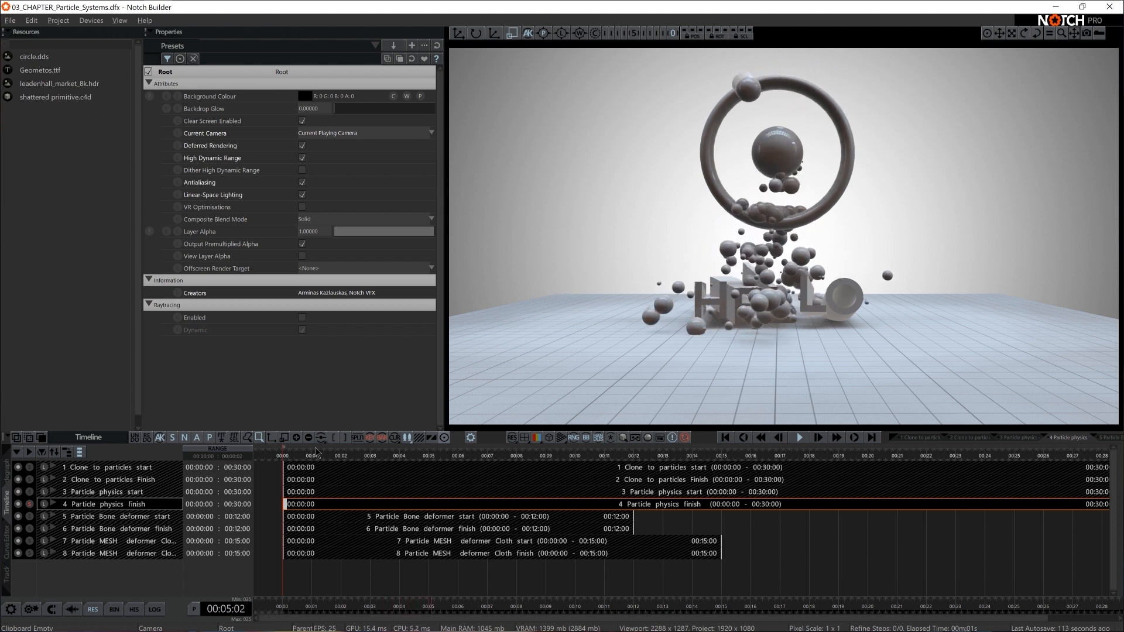
pyautogui.moveTo(73, 479); pyautogui.dragTo(73, 494)
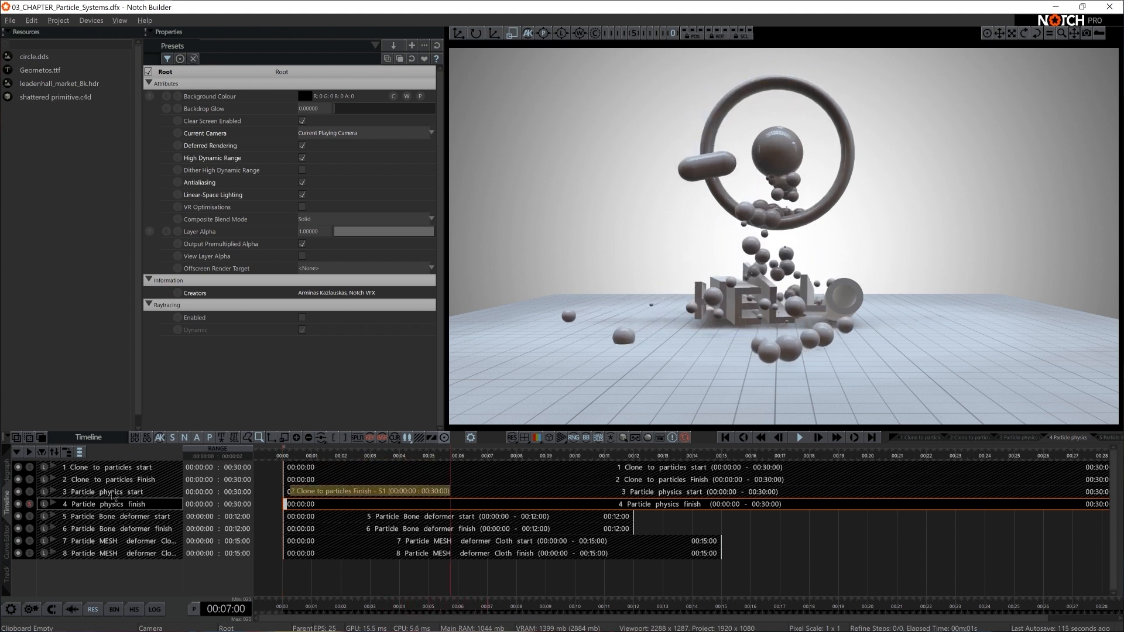
pyautogui.moveTo(148, 497); pyautogui.dragTo(117, 491)
pyautogui.click(7, 474)
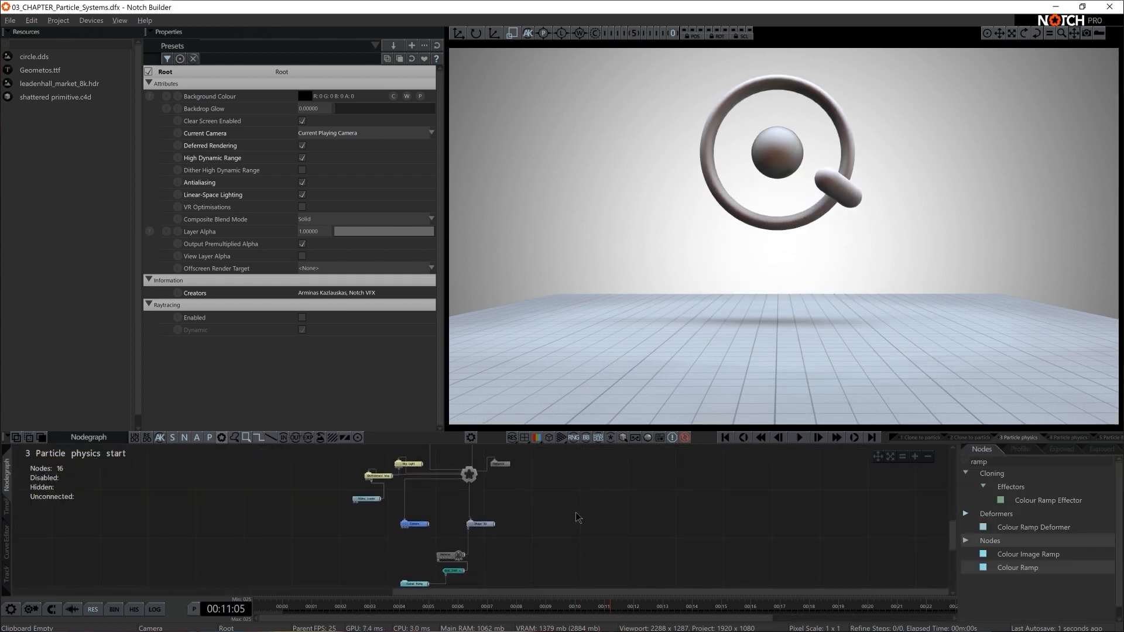
pyautogui.moveTo(494, 491); pyautogui.dragTo(481, 508)
pyautogui.click(457, 538)
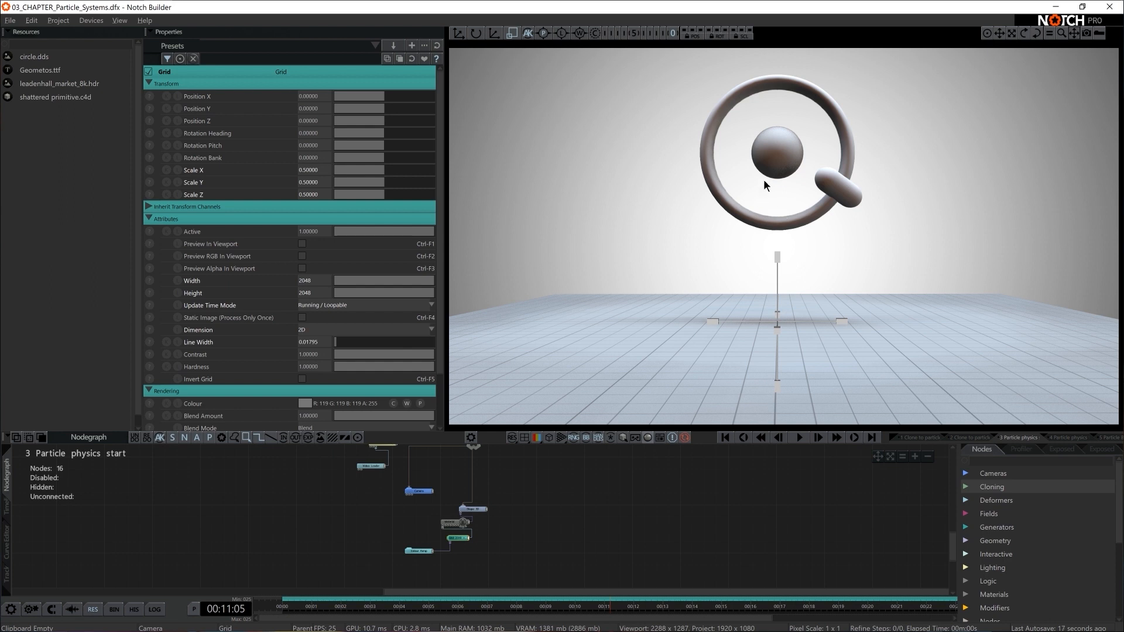
# Move the Temporal Antialiasing node closer to the root node in the nodegraph.
pyautogui.moveTo(567, 523); pyautogui.dragTo(589, 589, button='middle')
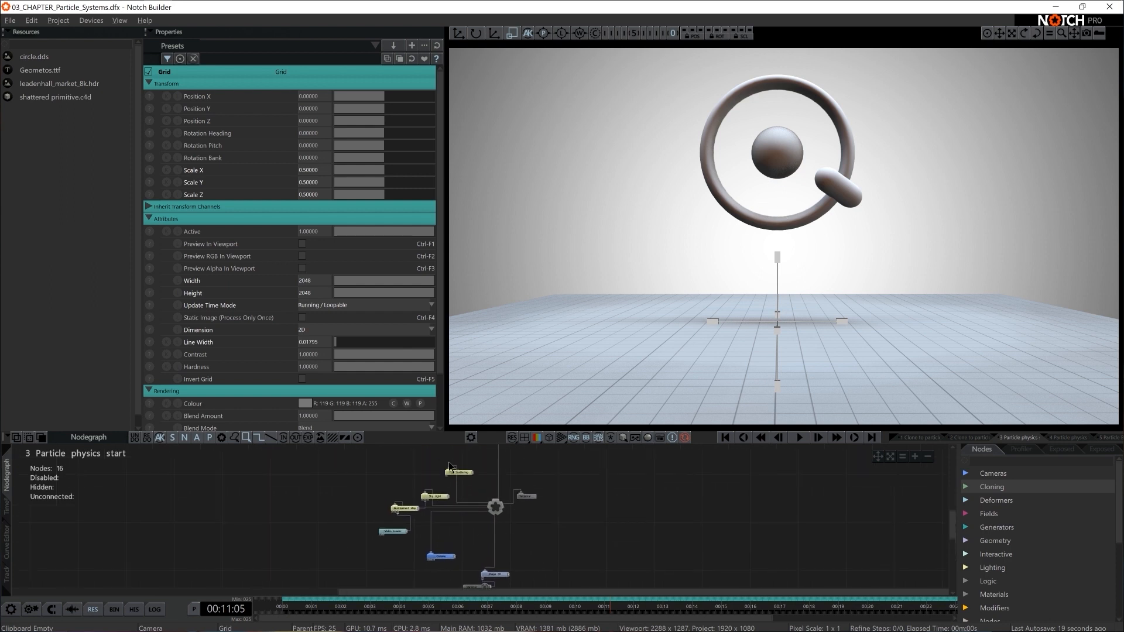
pyautogui.moveTo(526, 495); pyautogui.dragTo(488, 483)
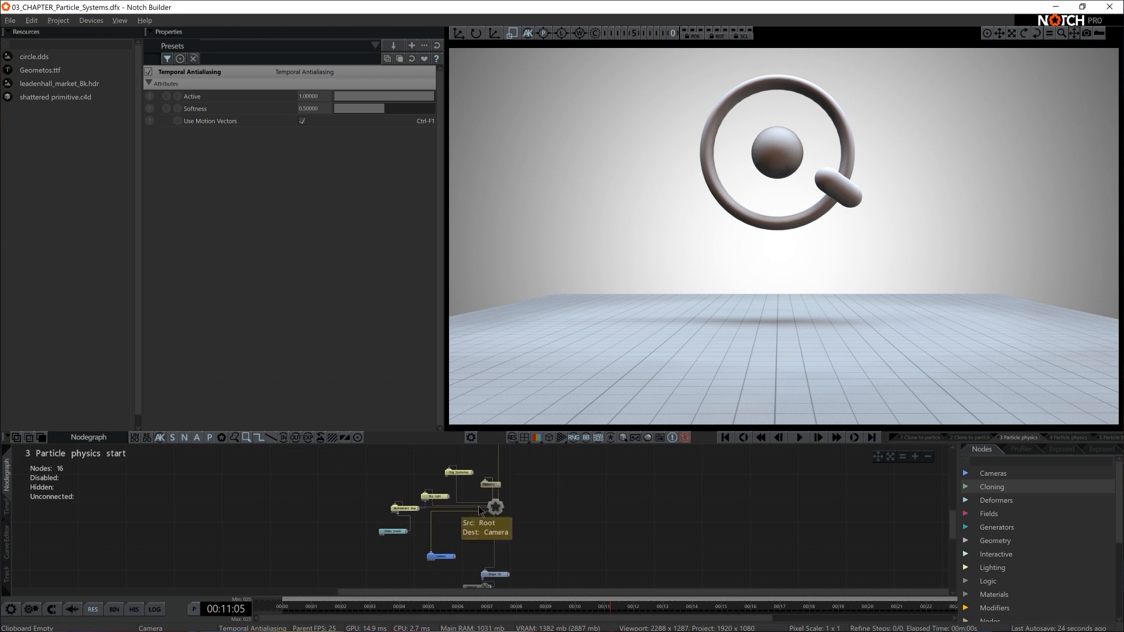
# Rename the Shape 3D node of the central sphere as "sphere emitter".
pyautogui.moveTo(591, 493); pyautogui.dragTo(580, 560, button='middle')
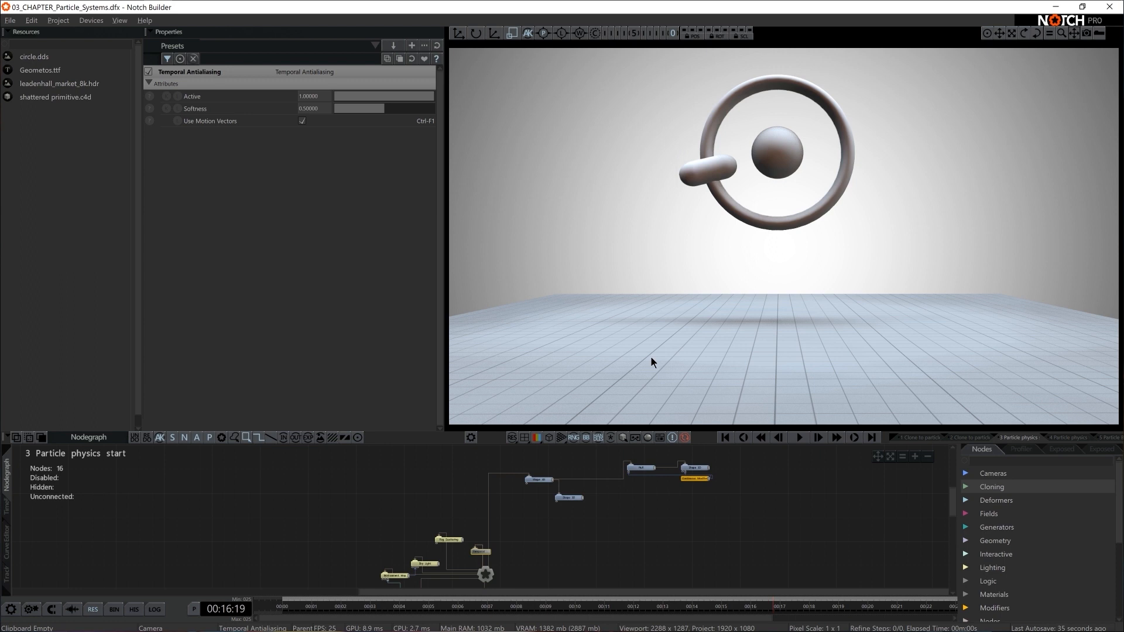
pyautogui.scroll(3, 631, 524)
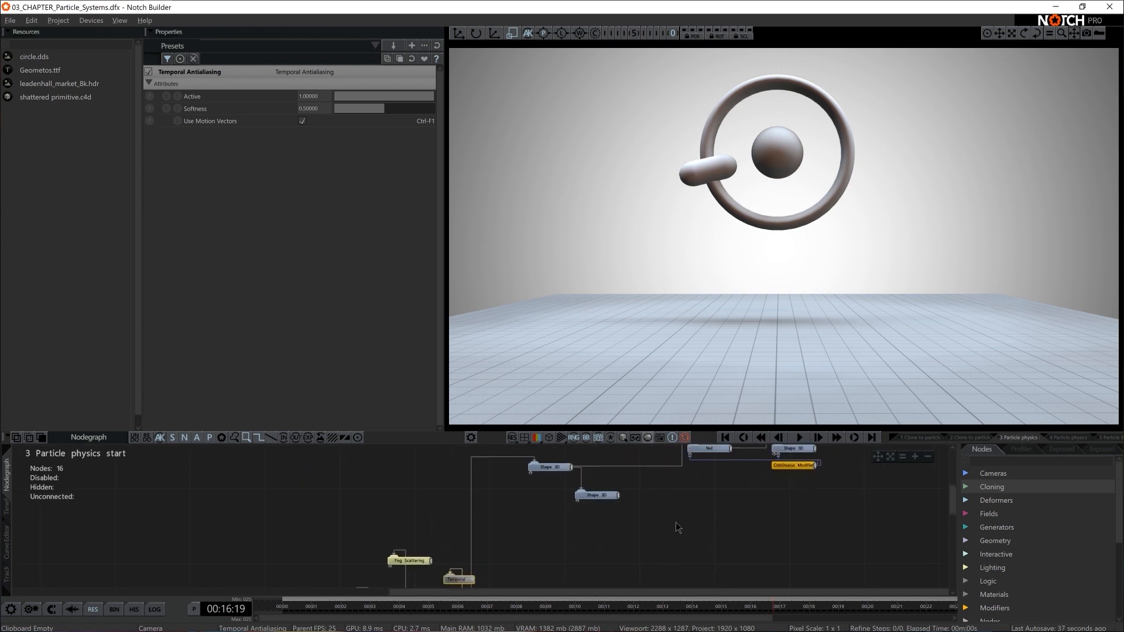
pyautogui.click(459, 493)
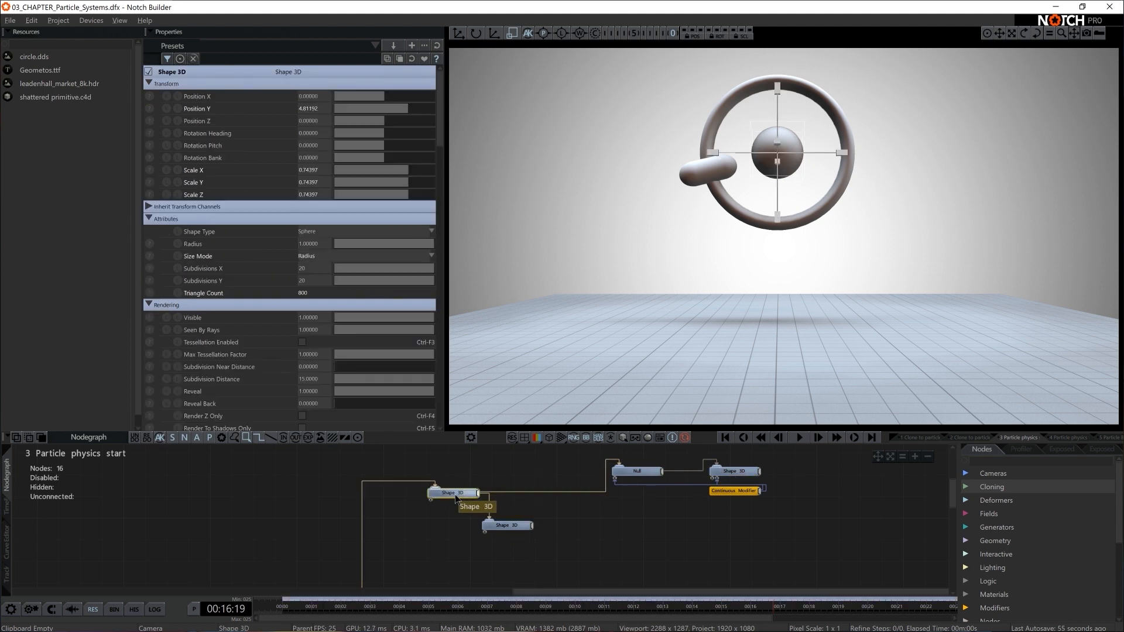
pyautogui.press('Return')
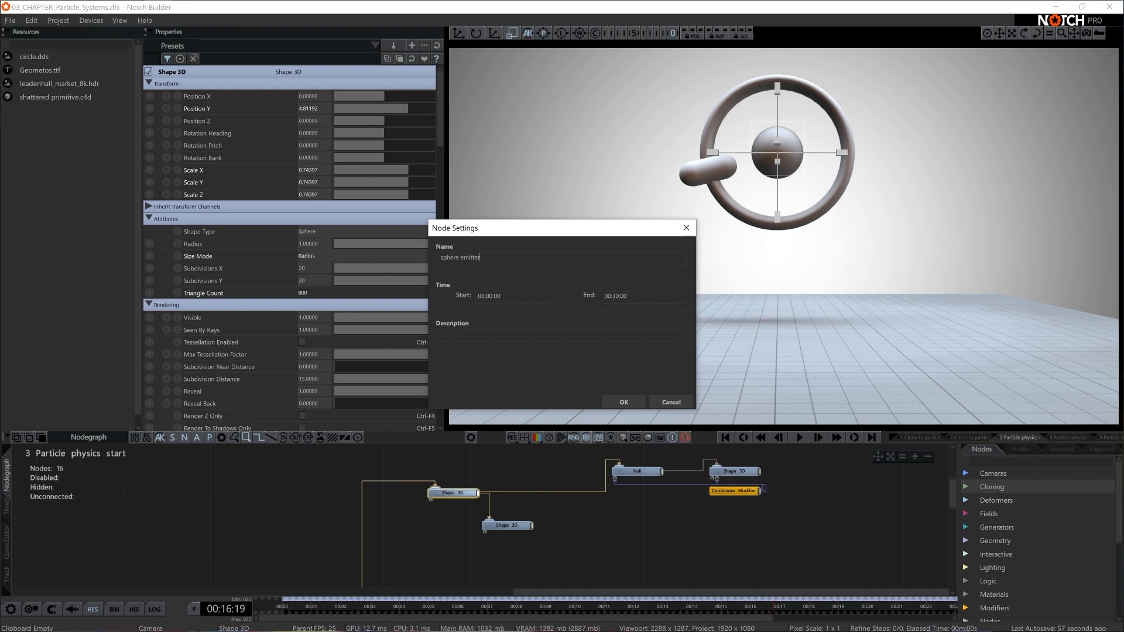
pyautogui.press('Return')
# Rename the torus Shape 3D node as "ring".
pyautogui.click(507, 525)
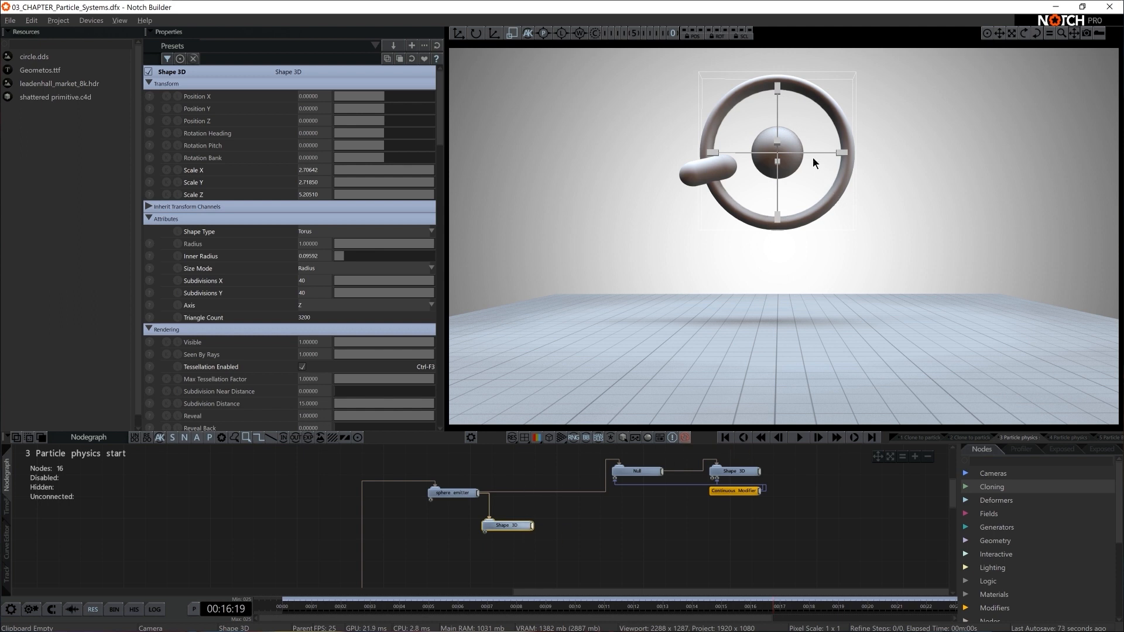
pyautogui.doubleClick(499, 530)
pyautogui.write('ring')
pyautogui.press('Return')
# Check the Null and capsule shape nodes and move the Continuous Modifier node clear below them.
pyautogui.click(629, 477)
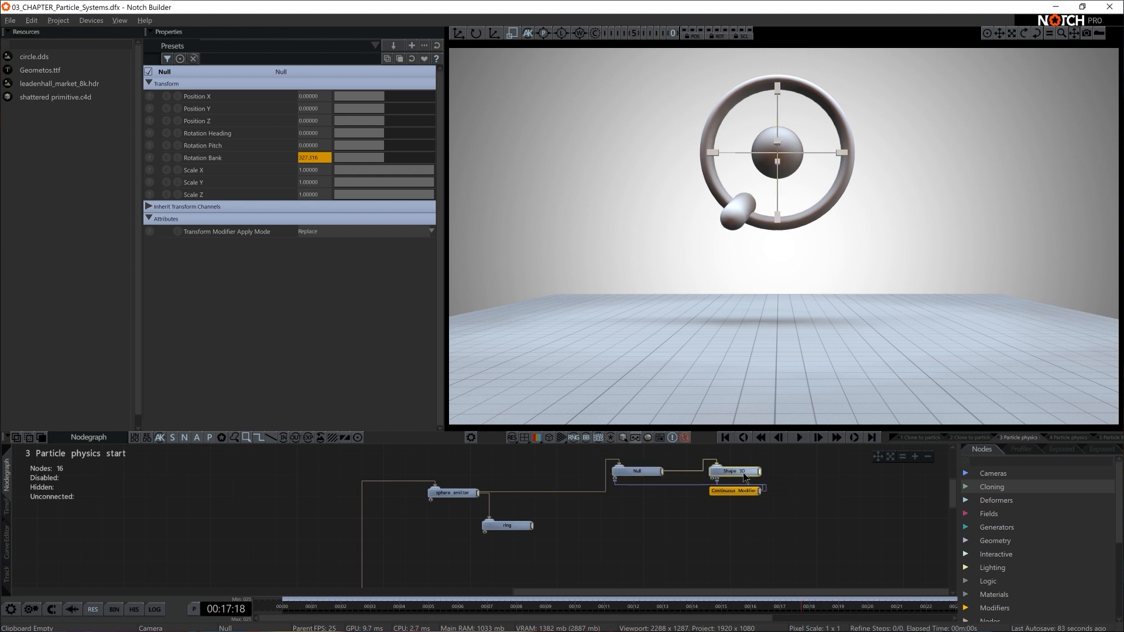
pyautogui.click(744, 195)
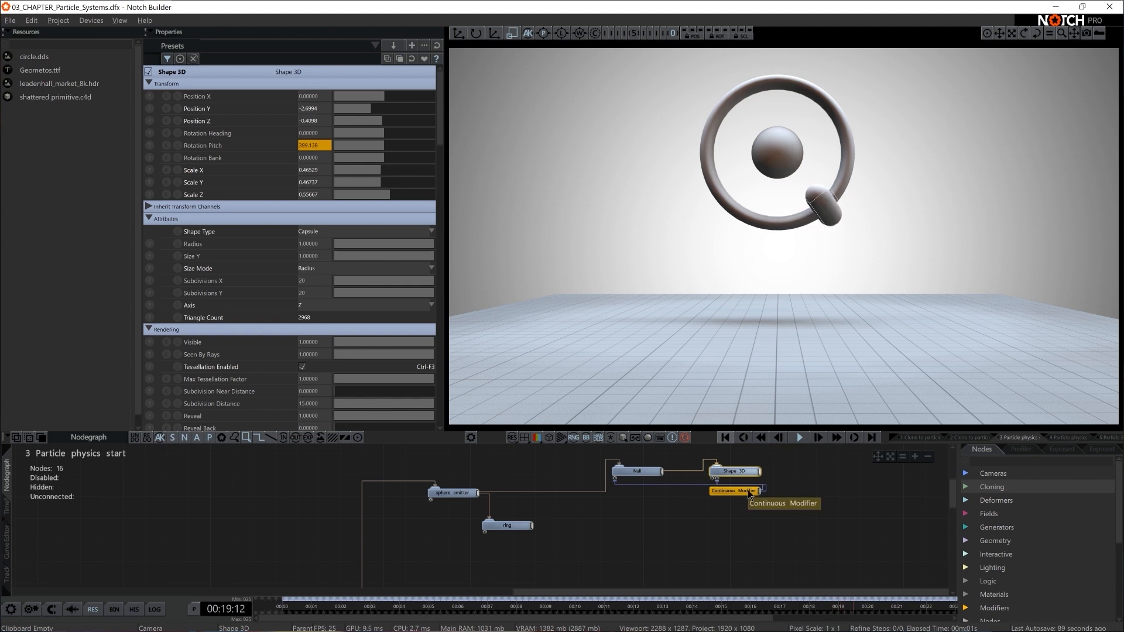
pyautogui.moveTo(732, 491); pyautogui.dragTo(711, 523)
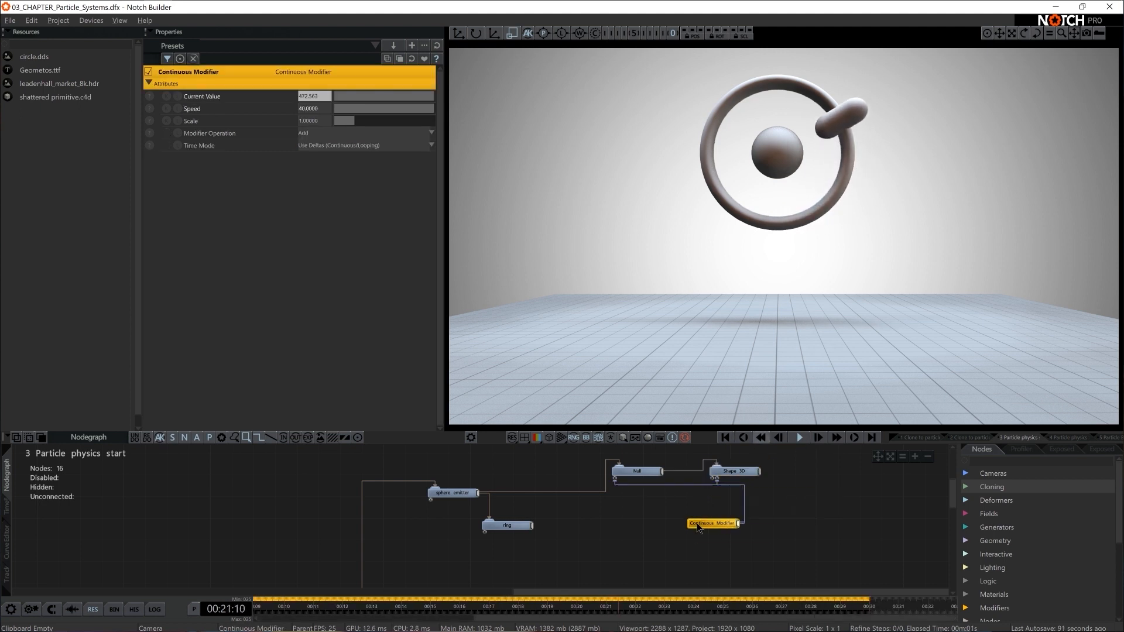
# Rename the Shape 3D node driven by the Continuous Modifier as "capsule".
pyautogui.click(735, 472)
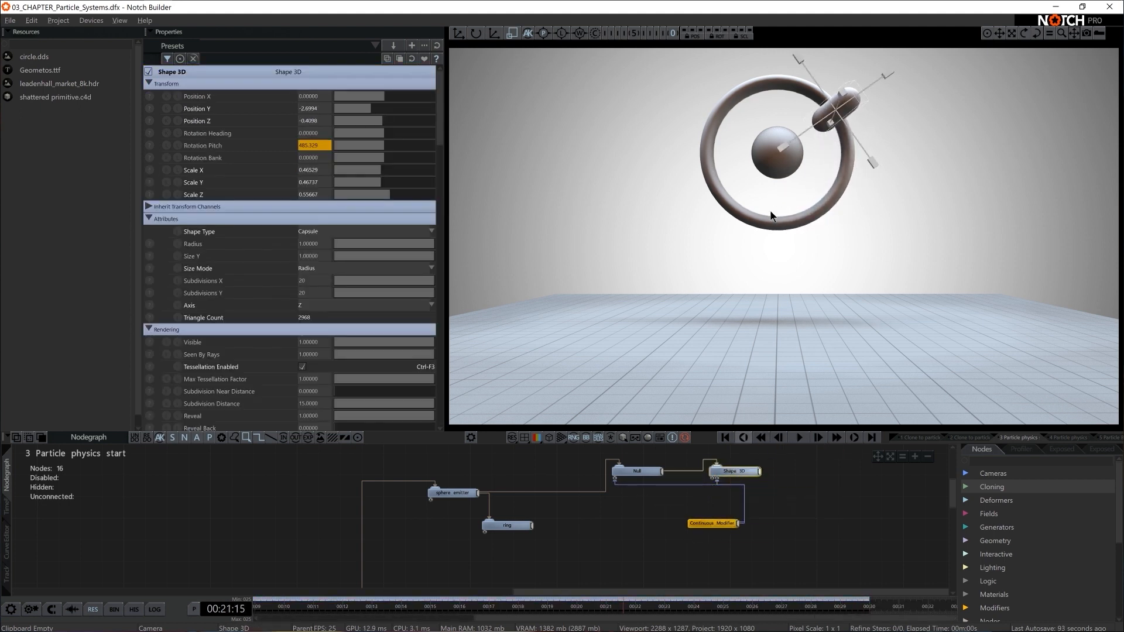
pyautogui.press('Return')
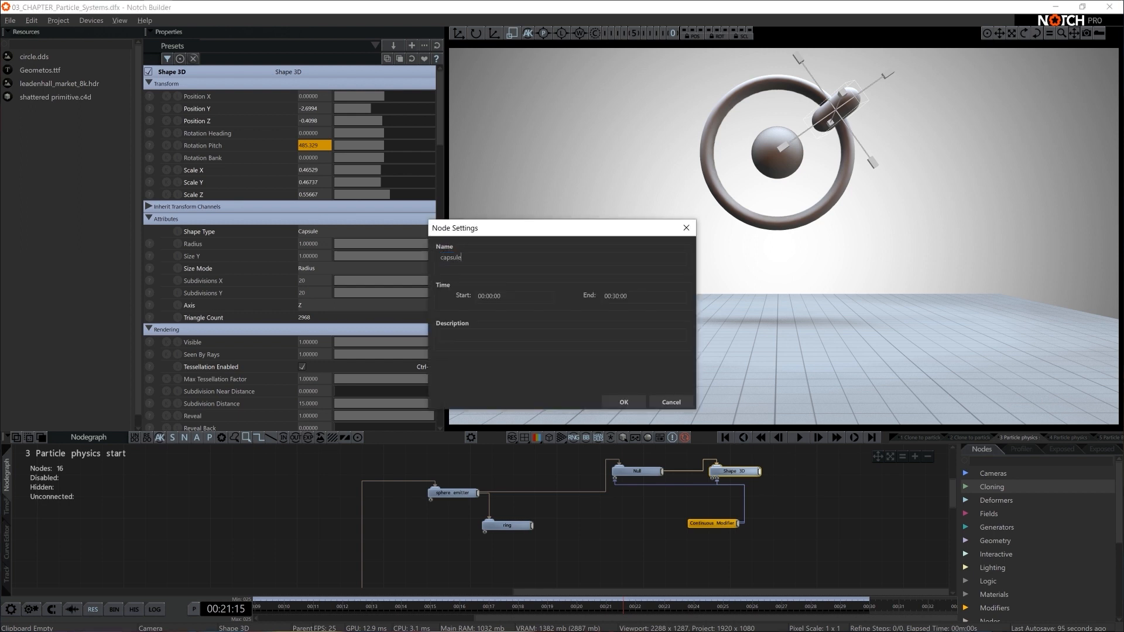
pyautogui.press('Return')
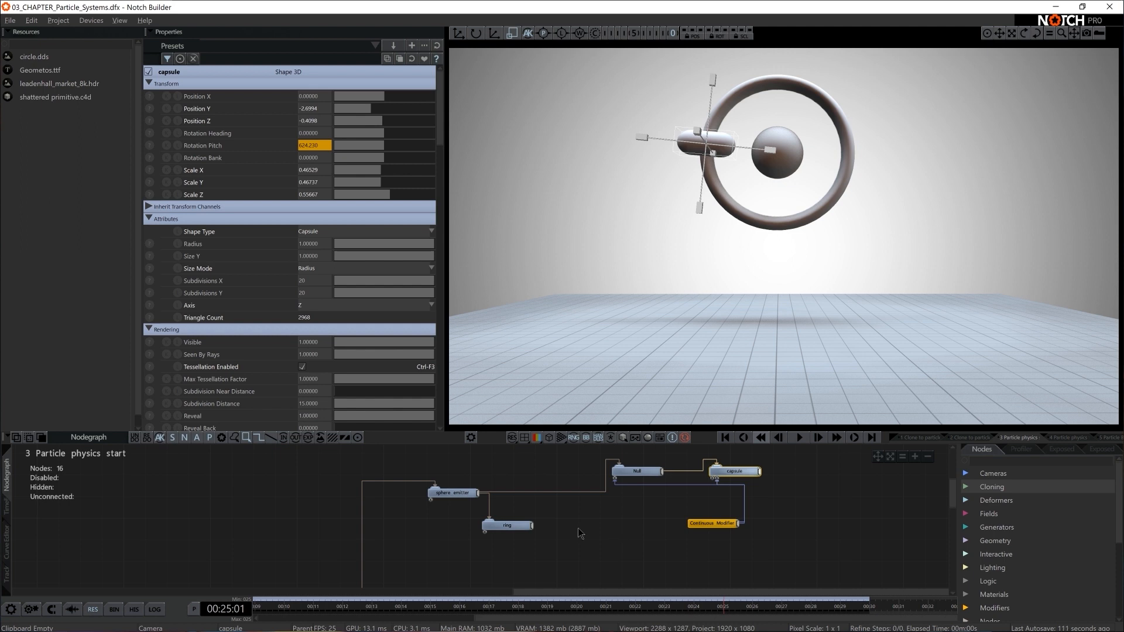
# Zoom and pan around the nodegraph into empty space and bring the nodes back into view with Find Node.
pyautogui.keyDown('alt'); pyautogui.moveTo(642, 544); pyautogui.dragTo(587, 547, button='right'); pyautogui.keyUp('alt')
pyautogui.keyDown('alt'); pyautogui.moveTo(590, 547); pyautogui.dragTo(591, 541, button='middle'); pyautogui.keyUp('alt')
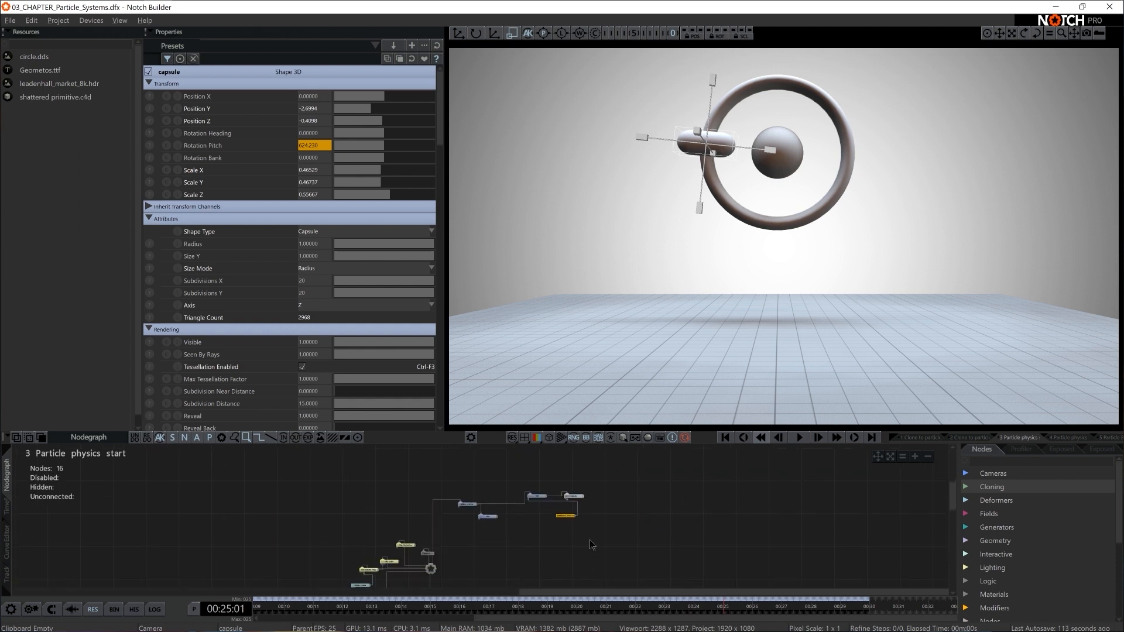
pyautogui.keyDown('alt'); pyautogui.moveTo(591, 542); pyautogui.dragTo(641, 543, button='right'); pyautogui.keyUp('alt')
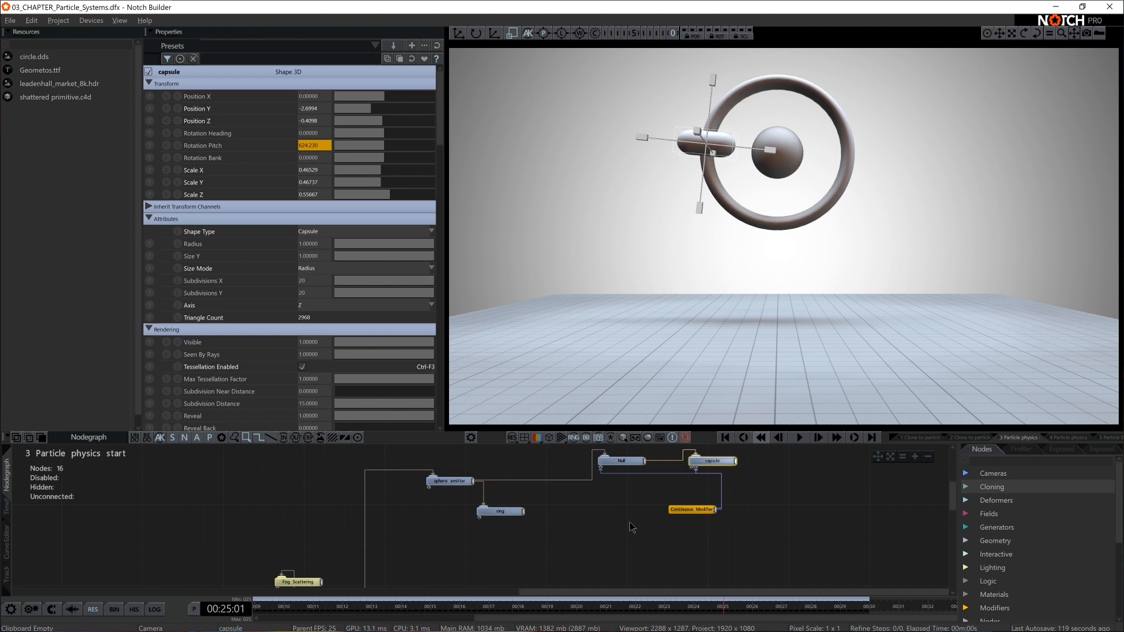
pyautogui.keyDown('alt'); pyautogui.moveTo(633, 528); pyautogui.dragTo(584, 547, button='right'); pyautogui.keyUp('alt')
pyautogui.moveTo(549, 546); pyautogui.dragTo(683, 473, button='middle')
pyautogui.moveTo(505, 538); pyautogui.dragTo(697, 471, button='middle')
pyautogui.moveTo(504, 508); pyautogui.dragTo(691, 471, button='middle')
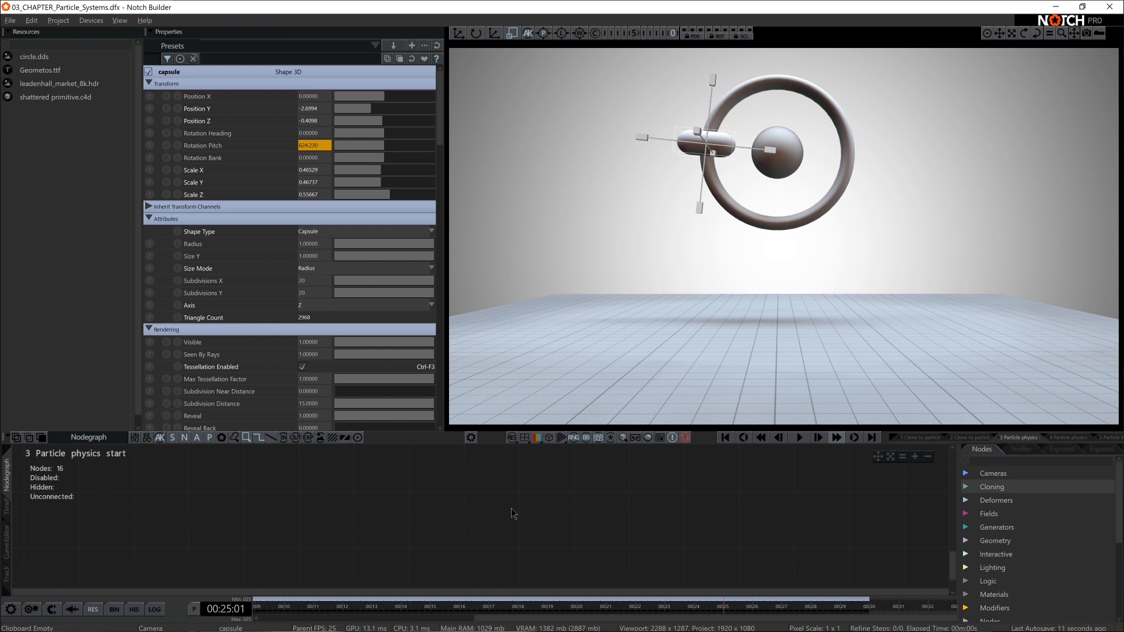
pyautogui.hotkey('ctrl', 'f')
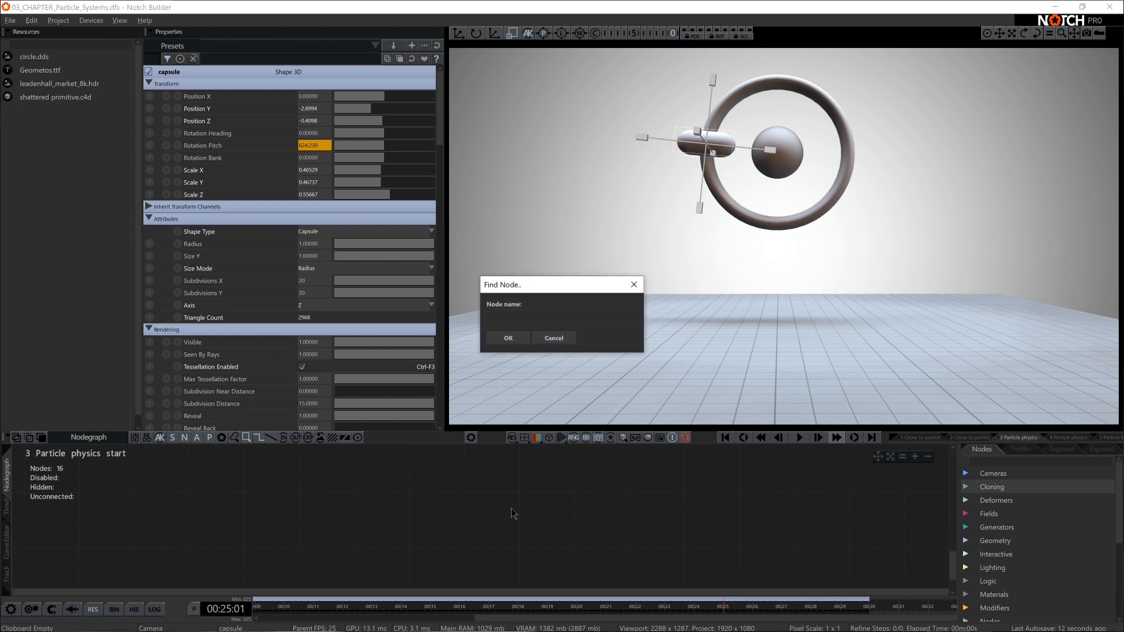
pyautogui.press('Return')
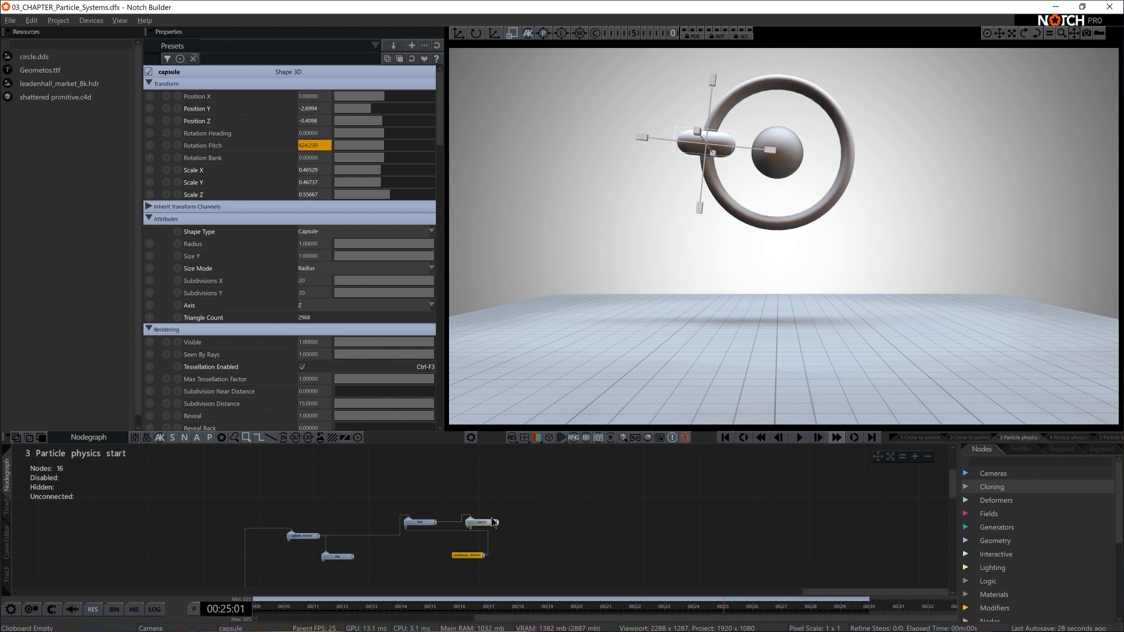
# Enlarge the nodegraph area by shrinking the viewport and frame the shape nodes with free space beneath them.
pyautogui.moveTo(443, 572); pyautogui.dragTo(578, 526, button='middle')
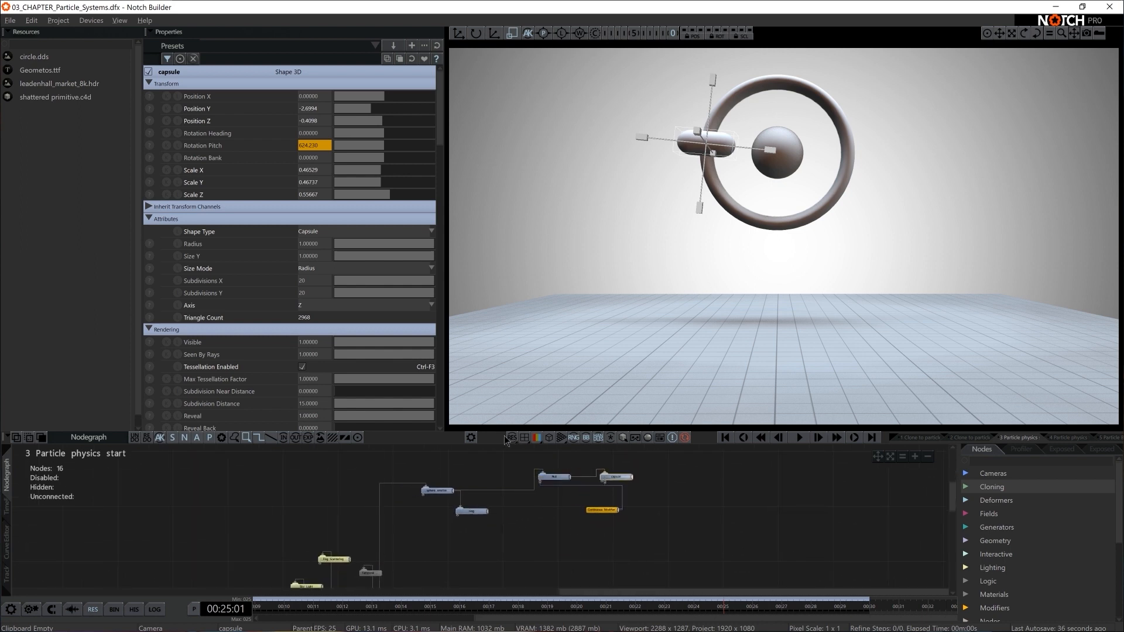
pyautogui.moveTo(499, 432); pyautogui.dragTo(498, 349)
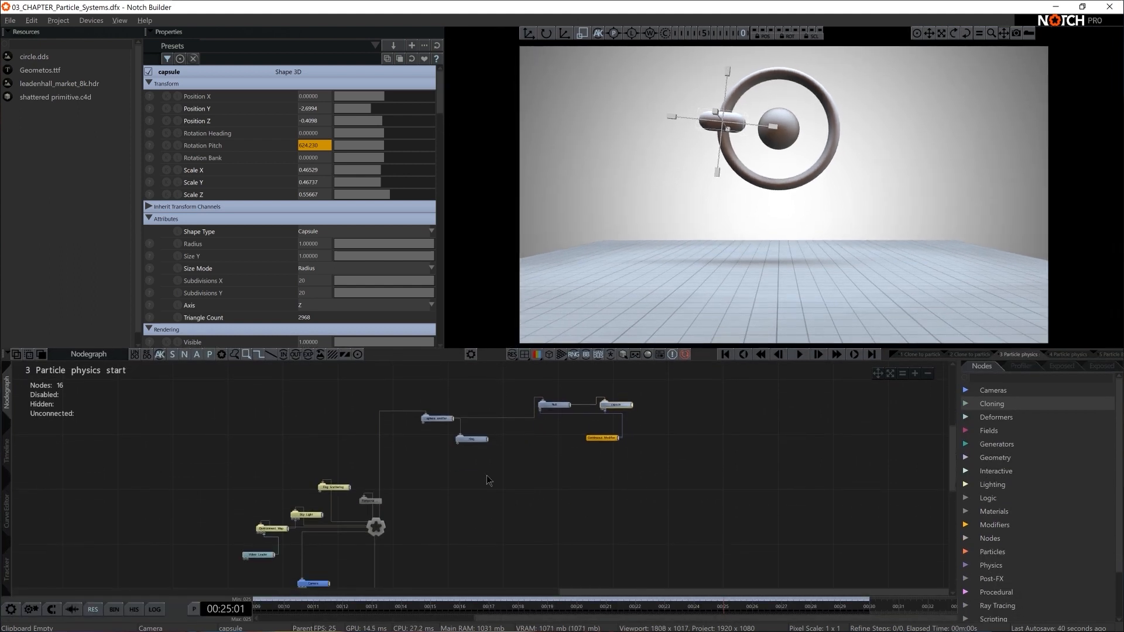
pyautogui.scroll(2, 574, 517)
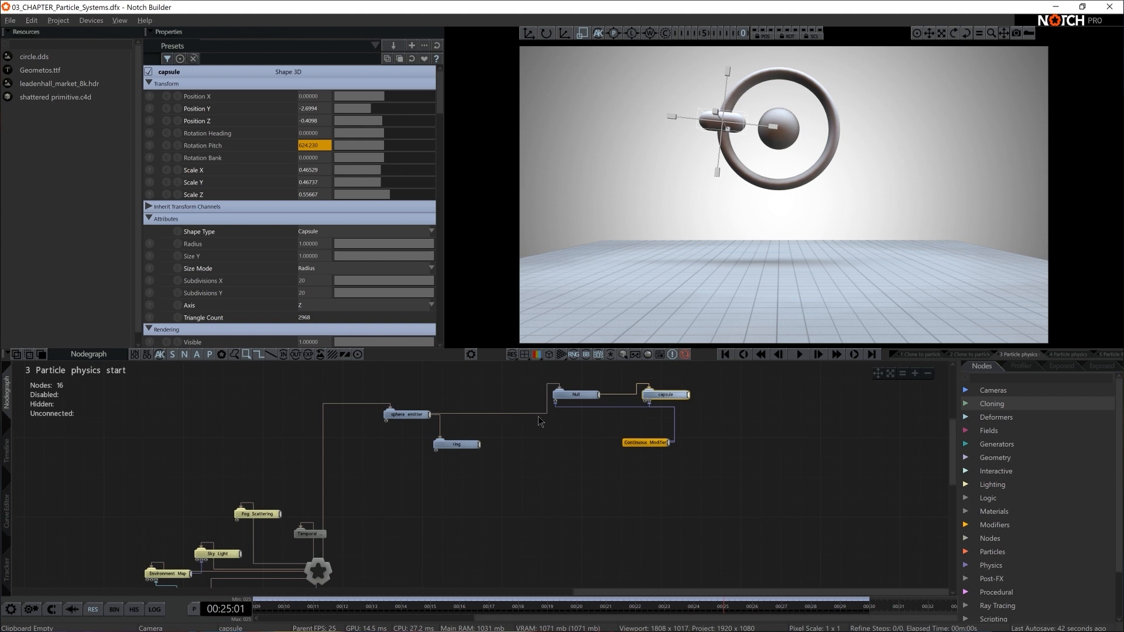
pyautogui.moveTo(519, 512); pyautogui.dragTo(597, 500, button='middle')
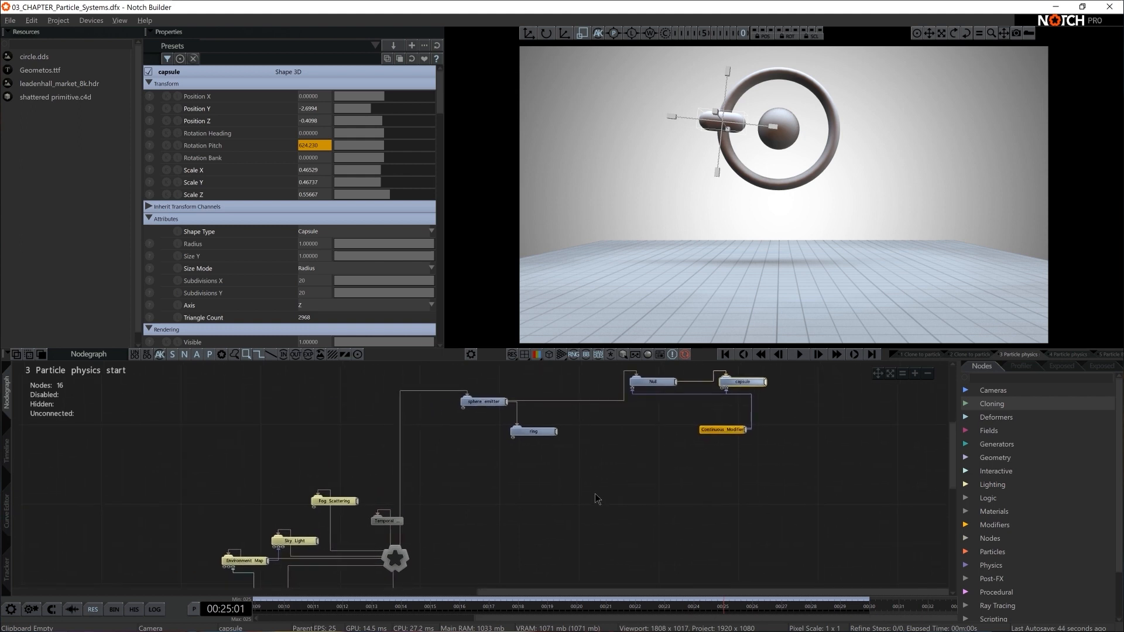
# Search the nodes for "root" and add a Particle Root connected to the scene's root node.
pyautogui.click(1012, 379)
pyautogui.write('root')
pyautogui.moveTo(1017, 470); pyautogui.dragTo(522, 523)
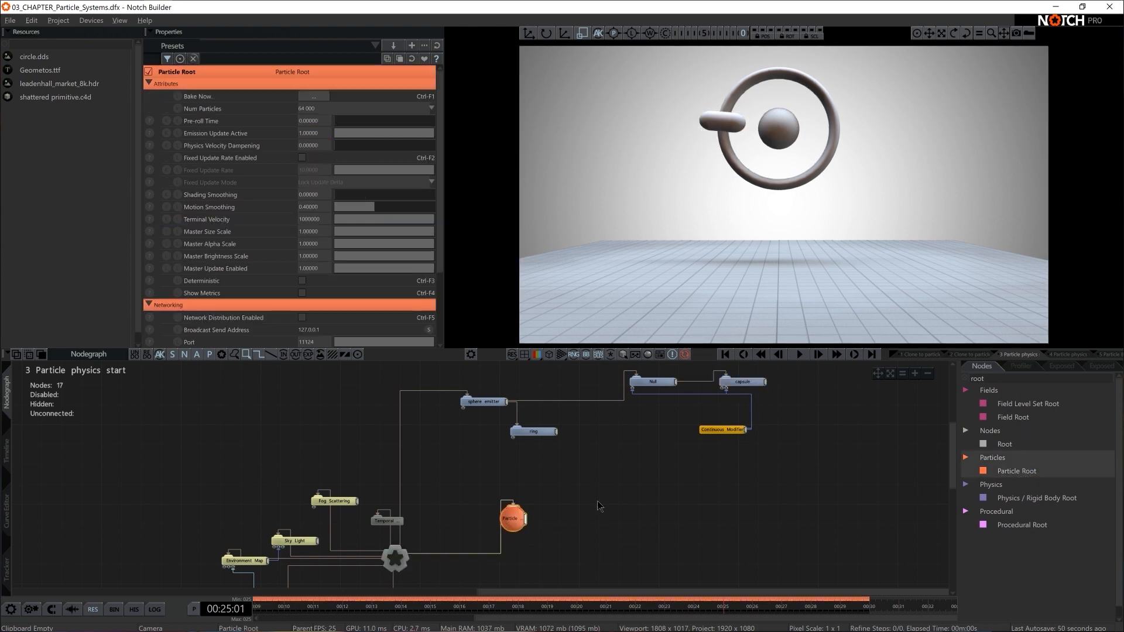
# Search the nodes for "mesh" and add a Mesh Emitter connected to the Particle Root.
pyautogui.click(492, 403)
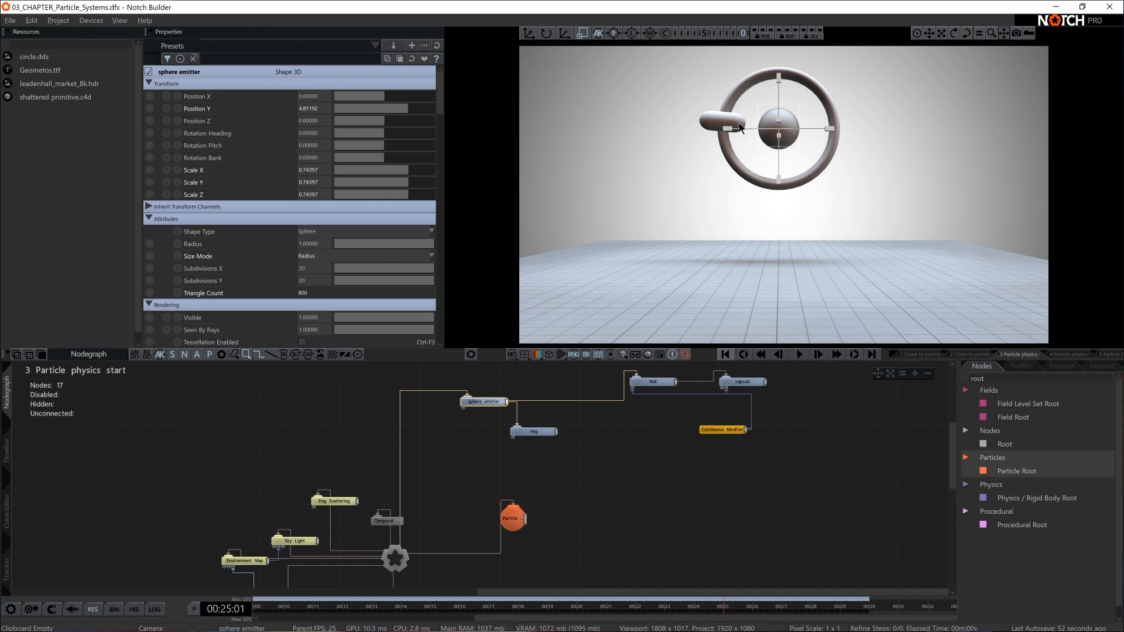
pyautogui.write('mesh')
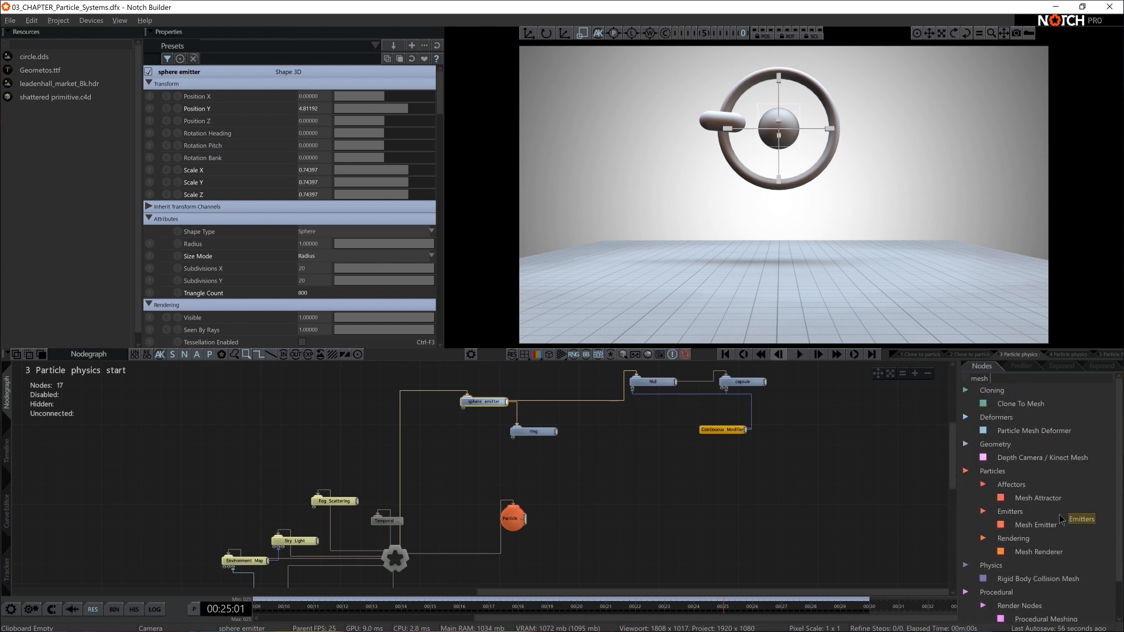
pyautogui.moveTo(998, 527); pyautogui.dragTo(571, 491)
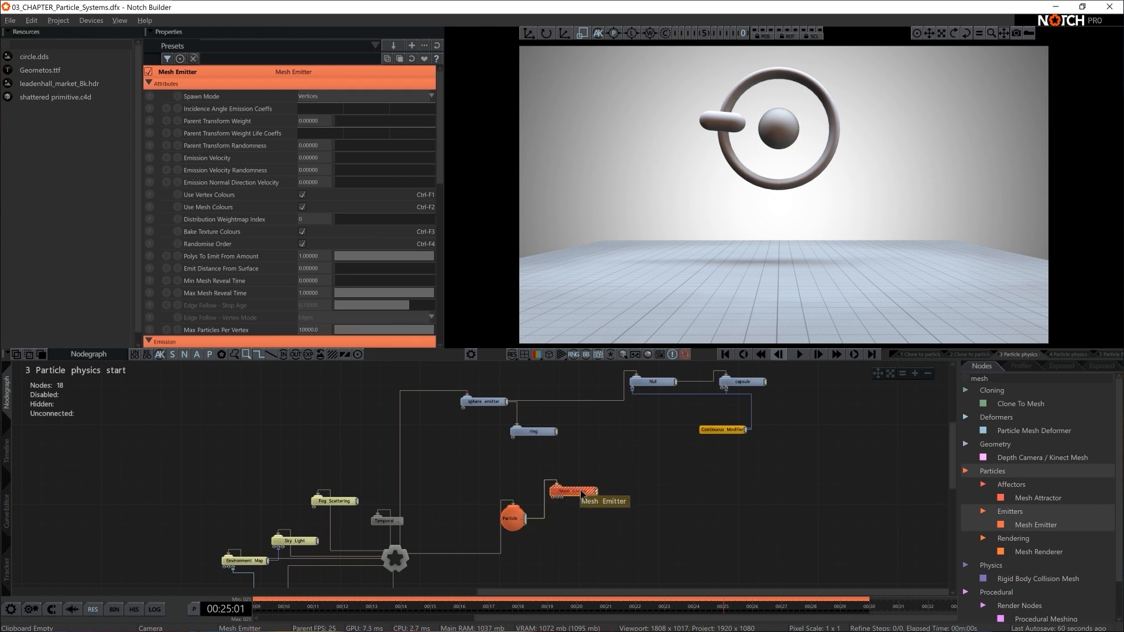
# Link the sphere emitter shape to the Mesh Emitter as its emission mesh.
pyautogui.scroll(1, 637, 493)
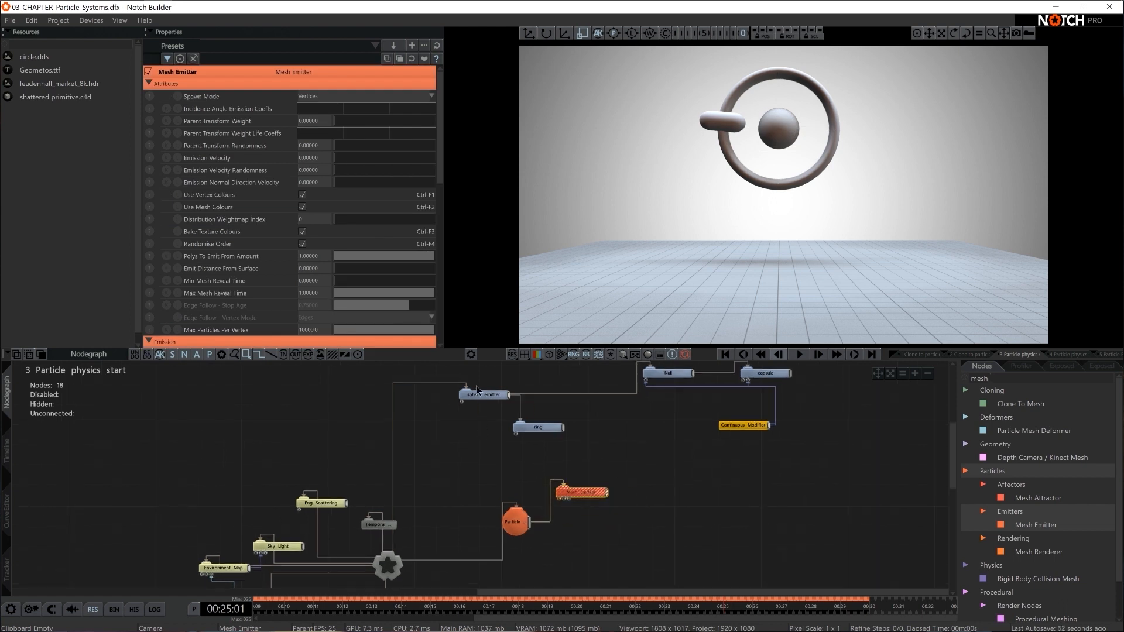
pyautogui.click(488, 396)
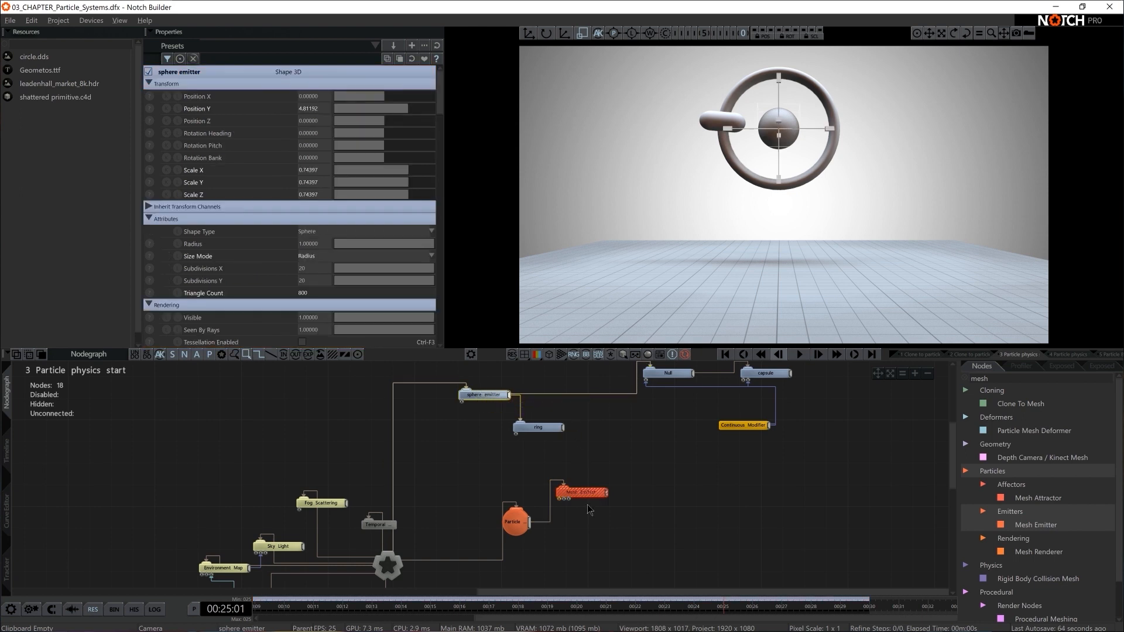
pyautogui.moveTo(517, 435); pyautogui.dragTo(564, 505)
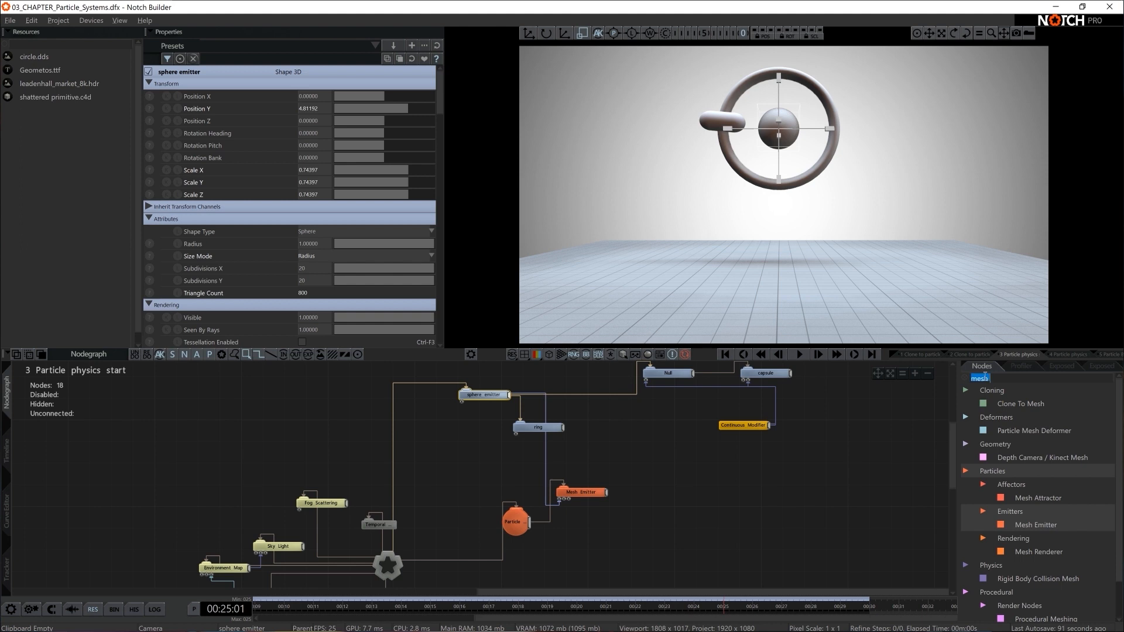
# Search the nodes for "point" and add a Point Renderer connected to the Particle Root.
pyautogui.press('BackSpace')
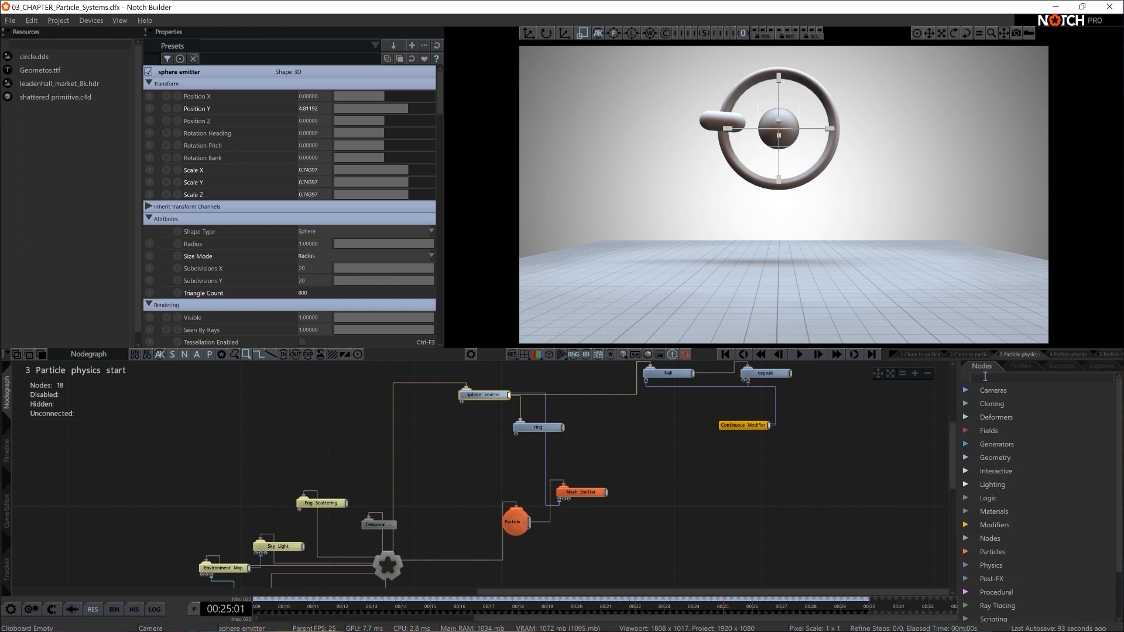
pyautogui.write('point')
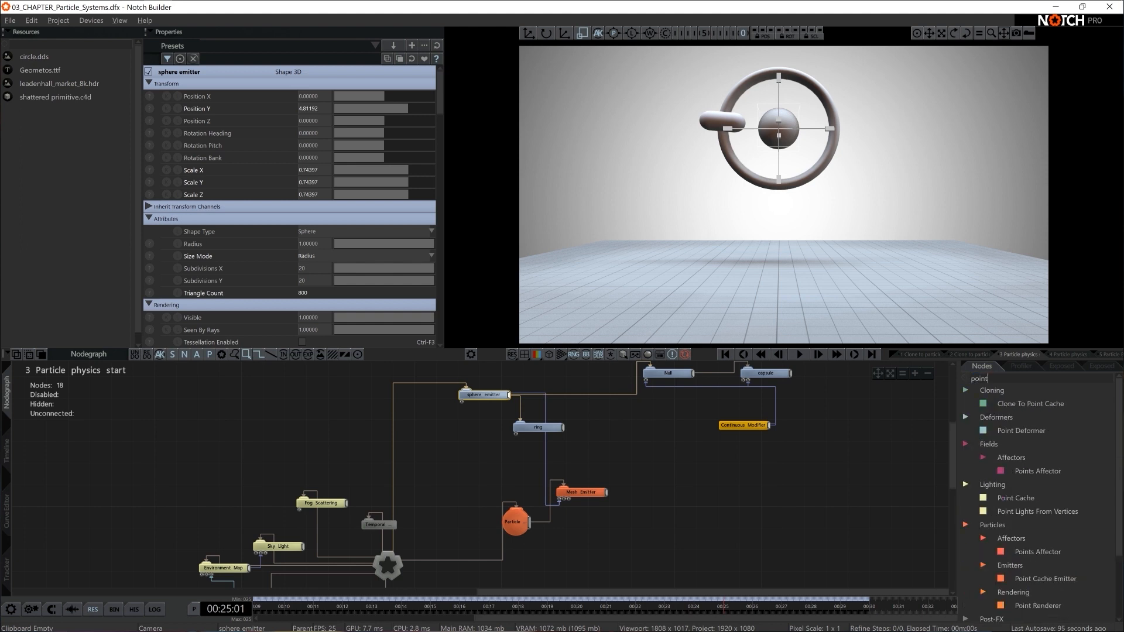
pyautogui.moveTo(1048, 609); pyautogui.dragTo(705, 521)
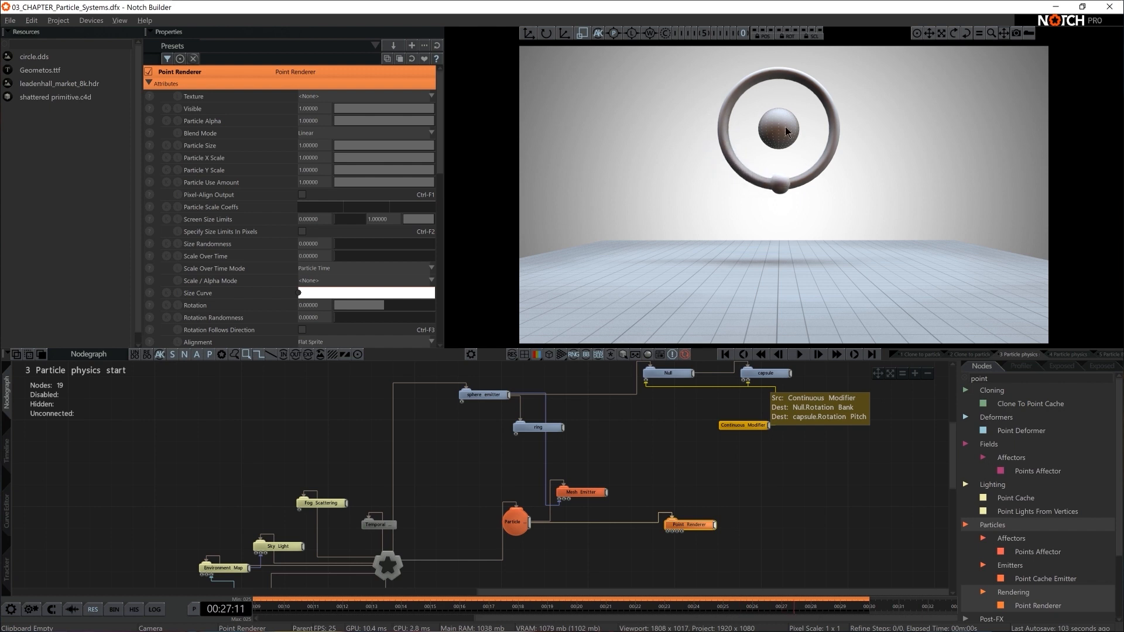
# Examine the points emitted on the sphere up close in Orbit View and return to the Camera view with the Mesh Emitter selected.
pyautogui.press('c')
pyautogui.scroll(5, 757, 176)
pyautogui.scroll(-2, 757, 176)
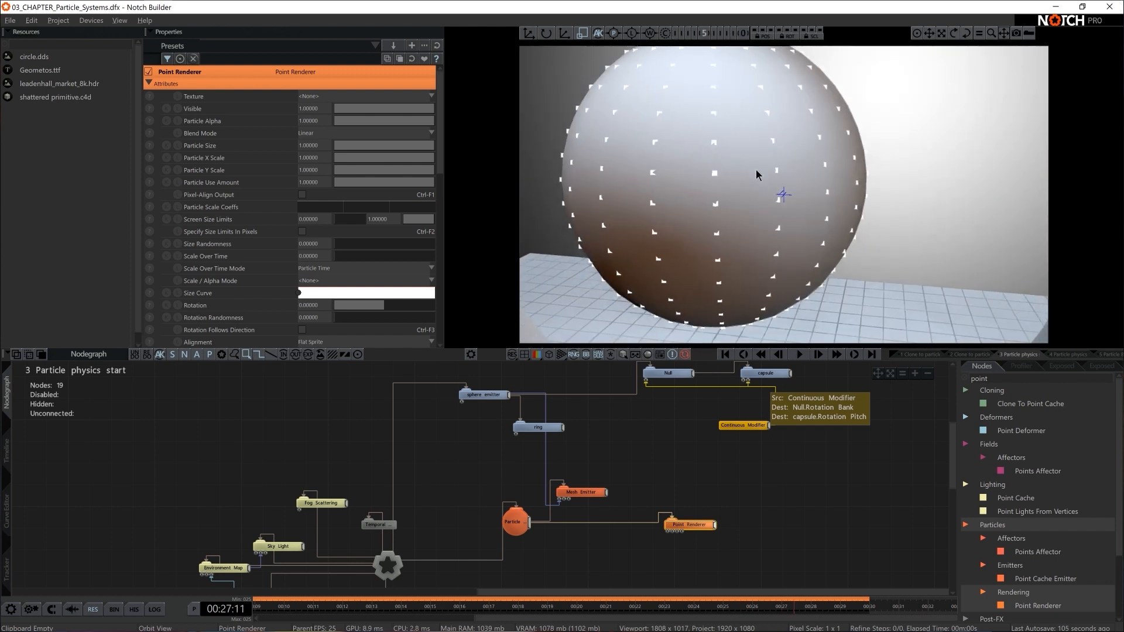
pyautogui.click(582, 493)
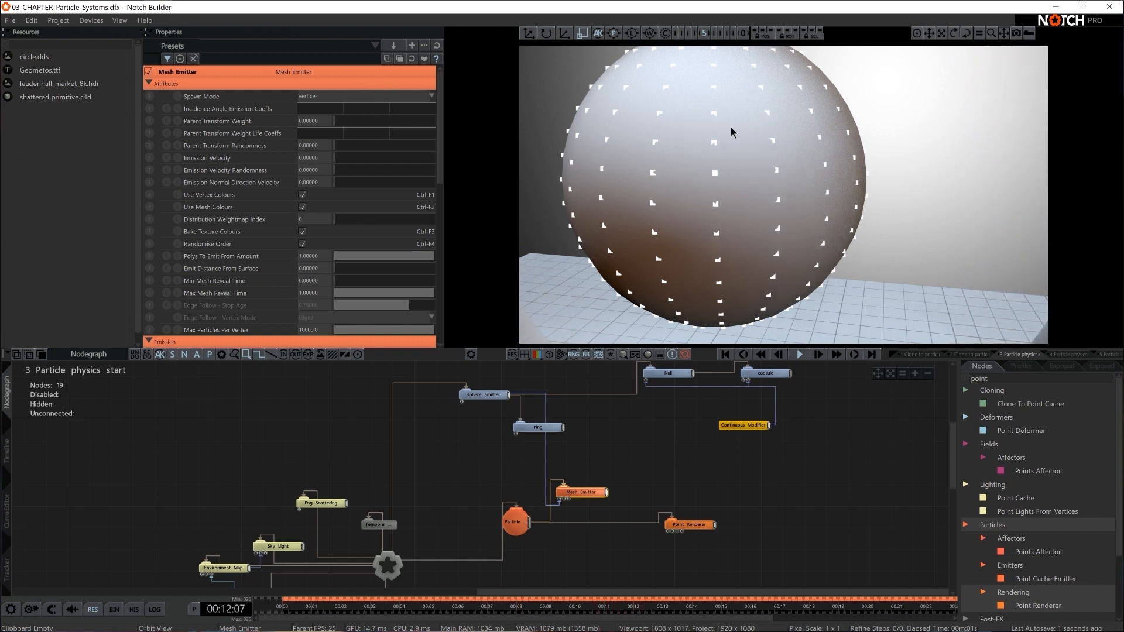
pyautogui.press('0')
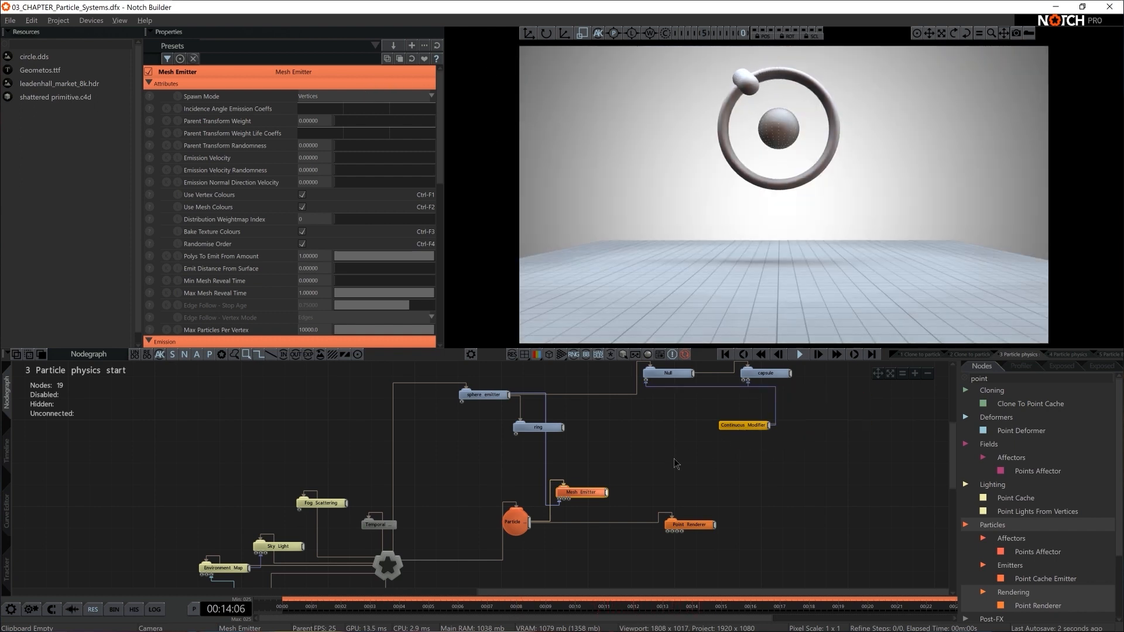
# Search the nodes for "sph", add an SPH Affector connected to the Particle Root, and play the simulation in Orbit View.
pyautogui.scroll(2, 673, 491)
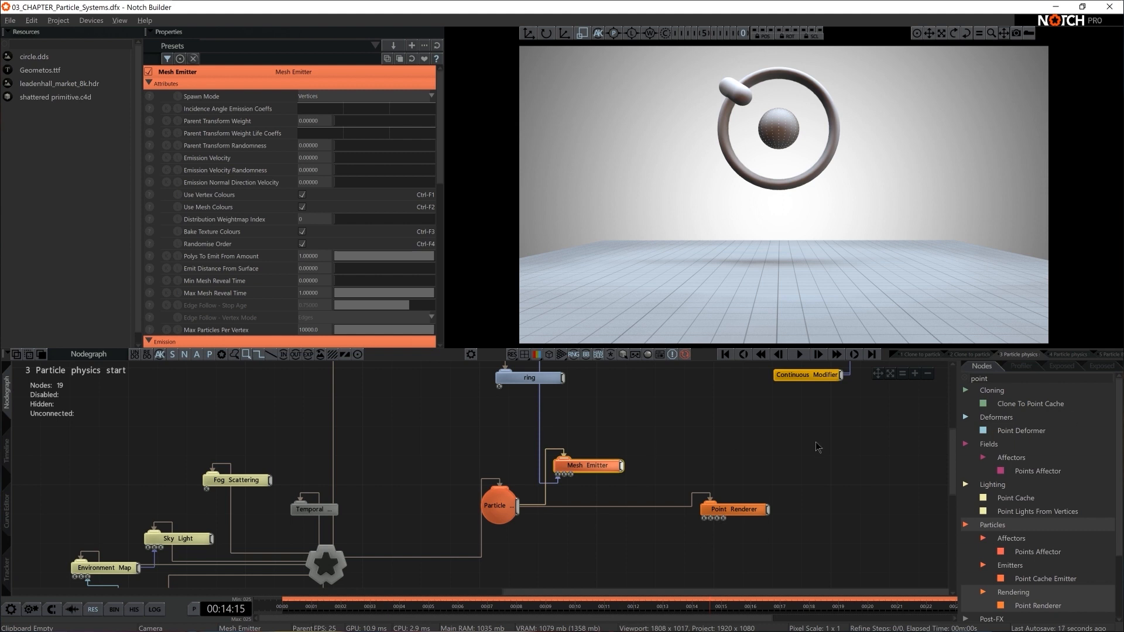
pyautogui.click(965, 384)
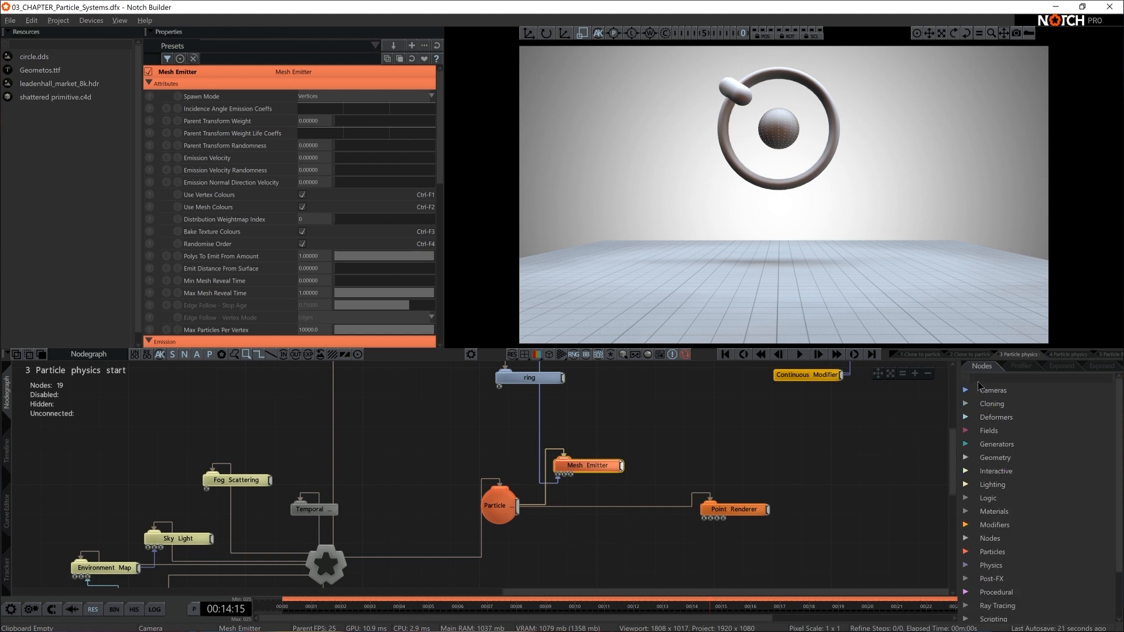
pyautogui.write('particle')
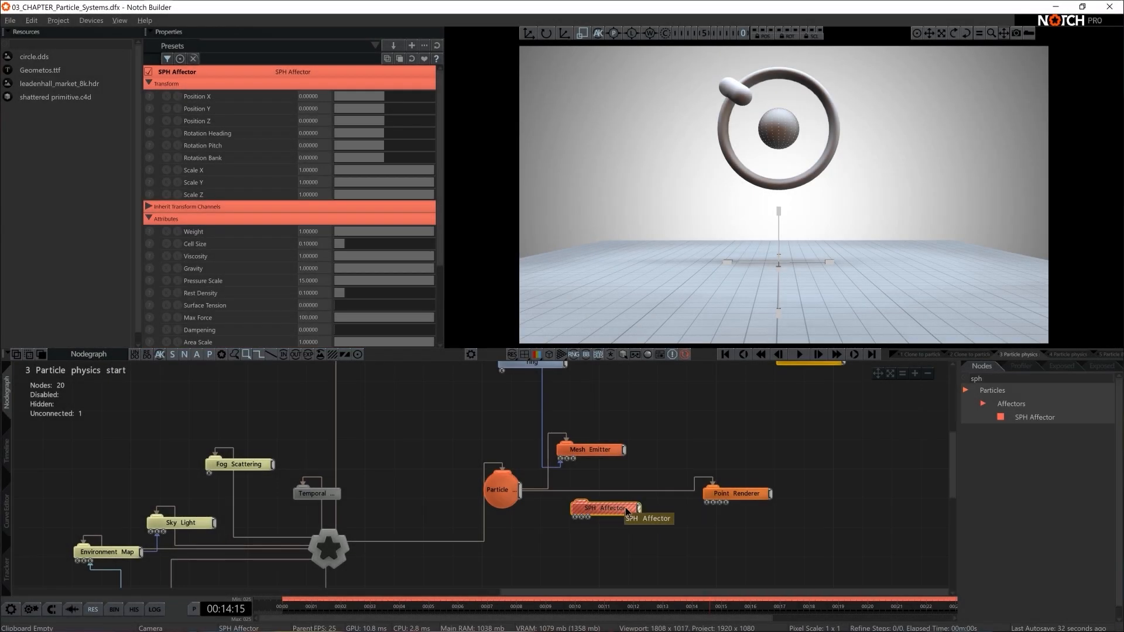
pyautogui.moveTo(523, 497); pyautogui.dragTo(726, 449)
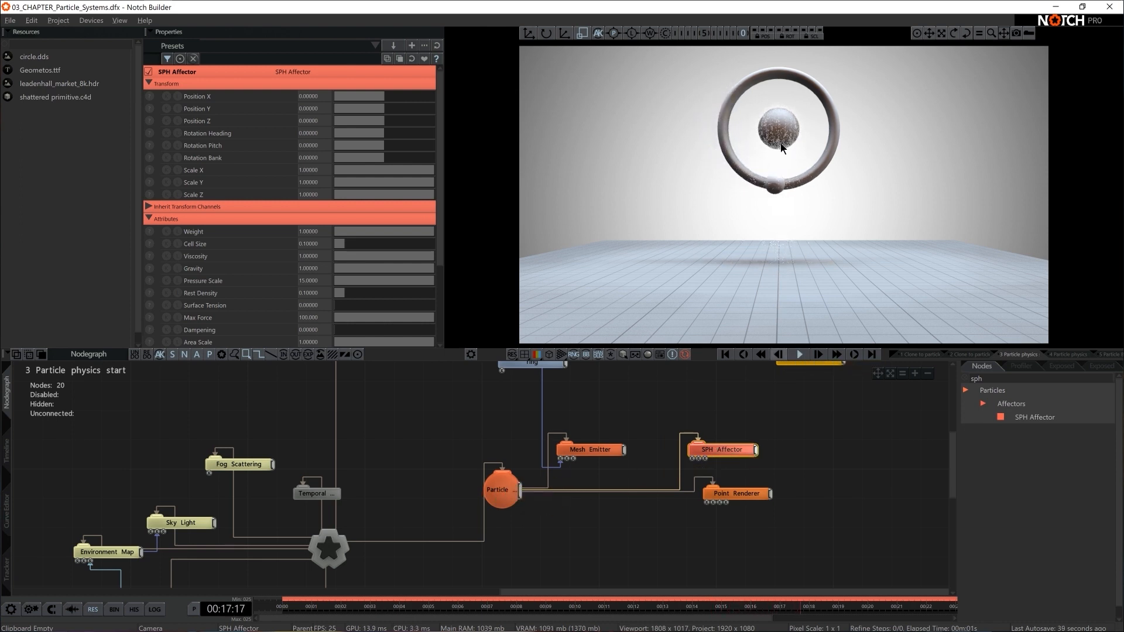
pyautogui.press('5')
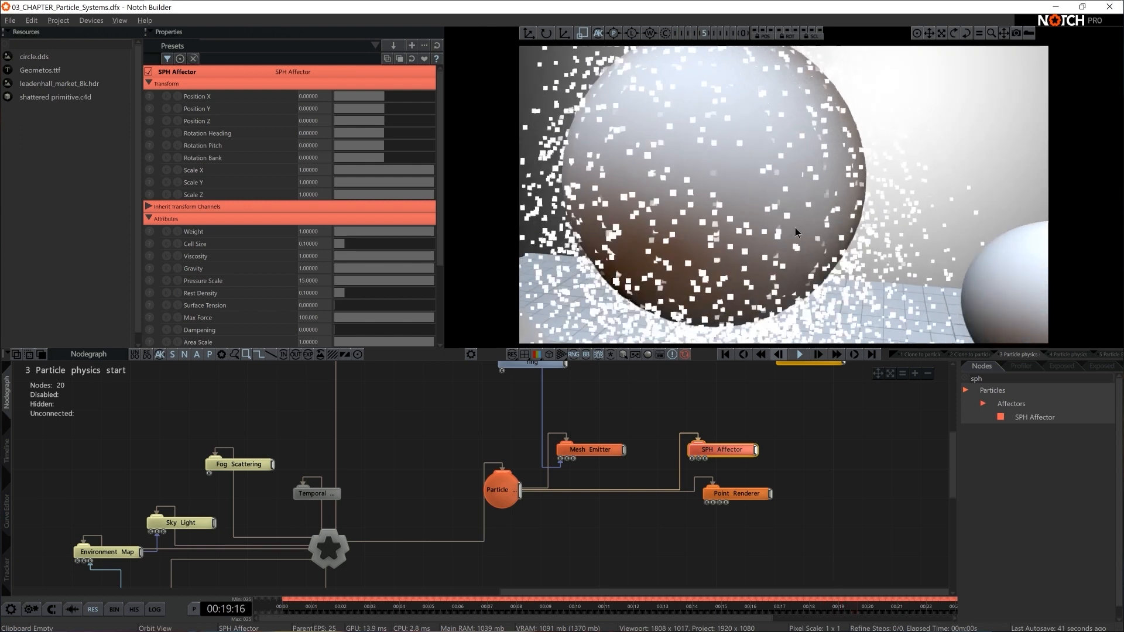
pyautogui.scroll(-6, 794, 228)
pyautogui.moveTo(786, 238); pyautogui.dragTo(787, 224, button='middle')
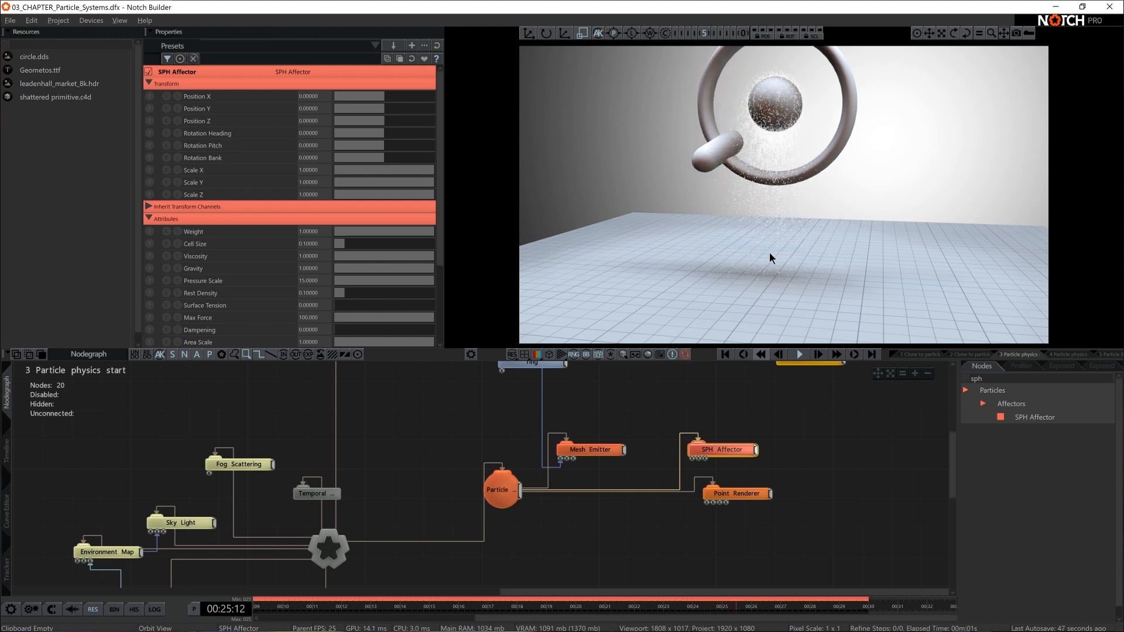
pyautogui.press('space')
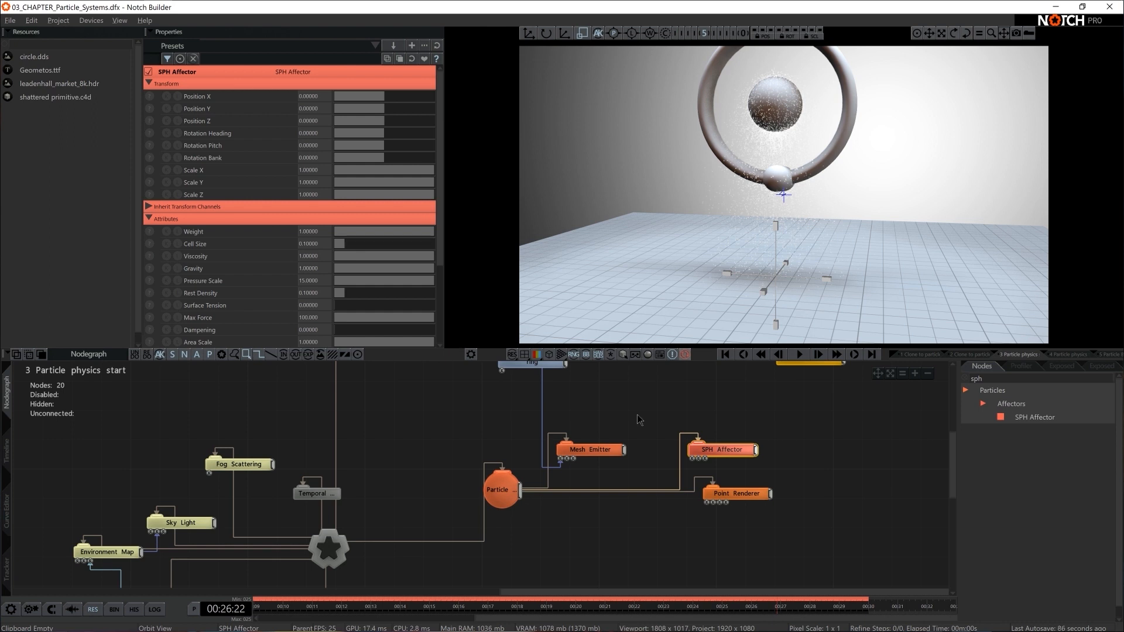
# Set the Mesh Emitter's Max Particle Count to 8000 and the Particle Root's Num Particles to 8 000.
pyautogui.click(591, 450)
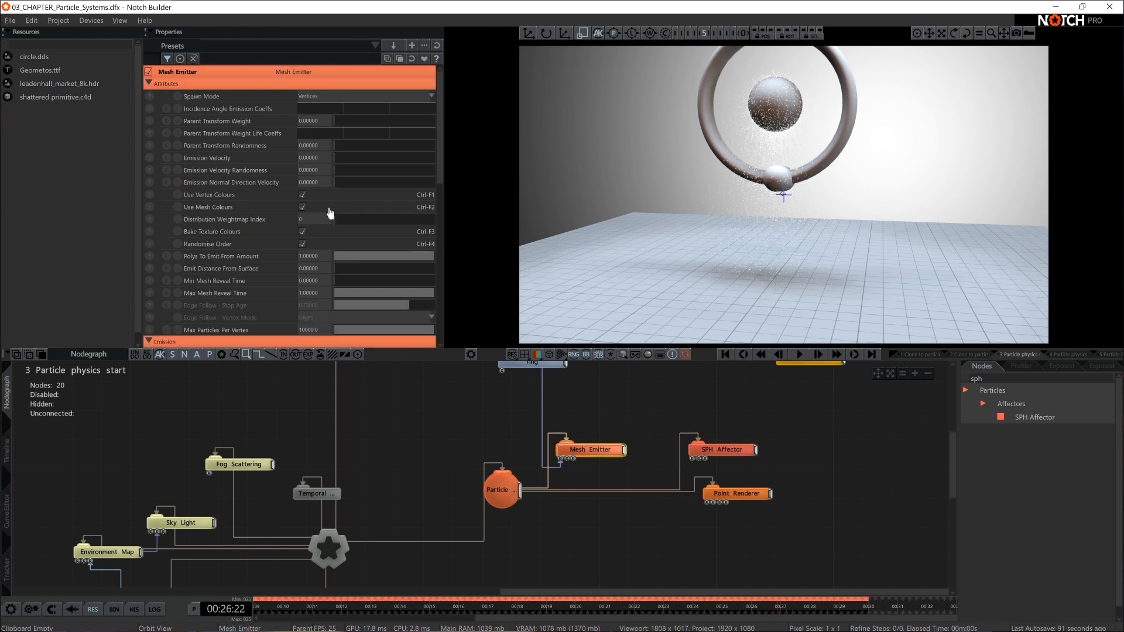
pyautogui.scroll(-10, 351, 227)
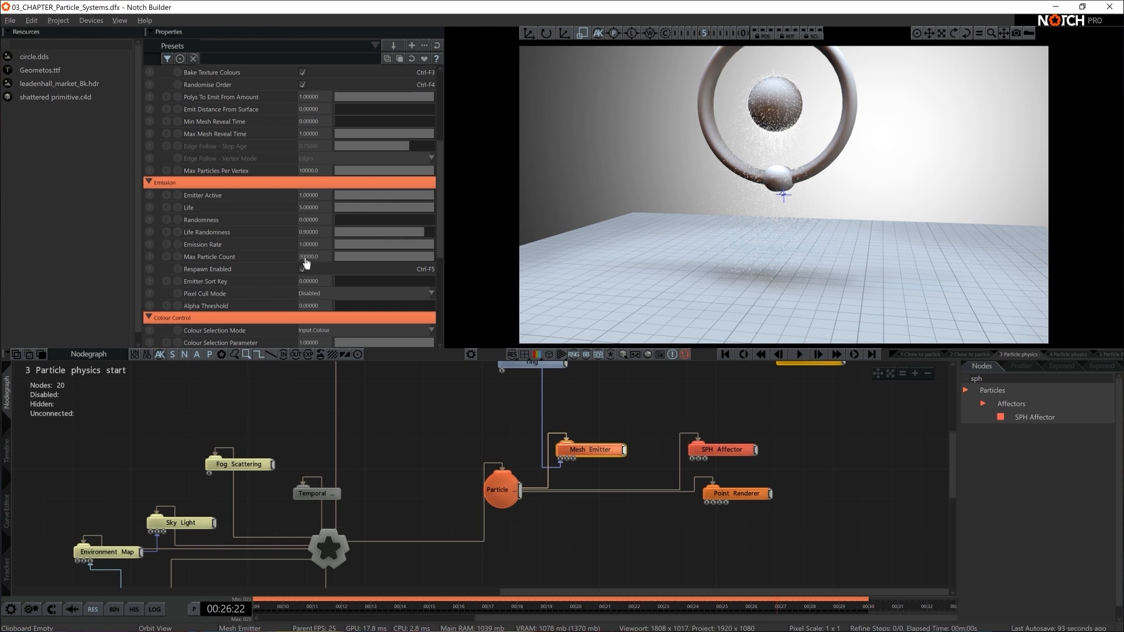
pyautogui.doubleClick(305, 258)
pyautogui.write('8')
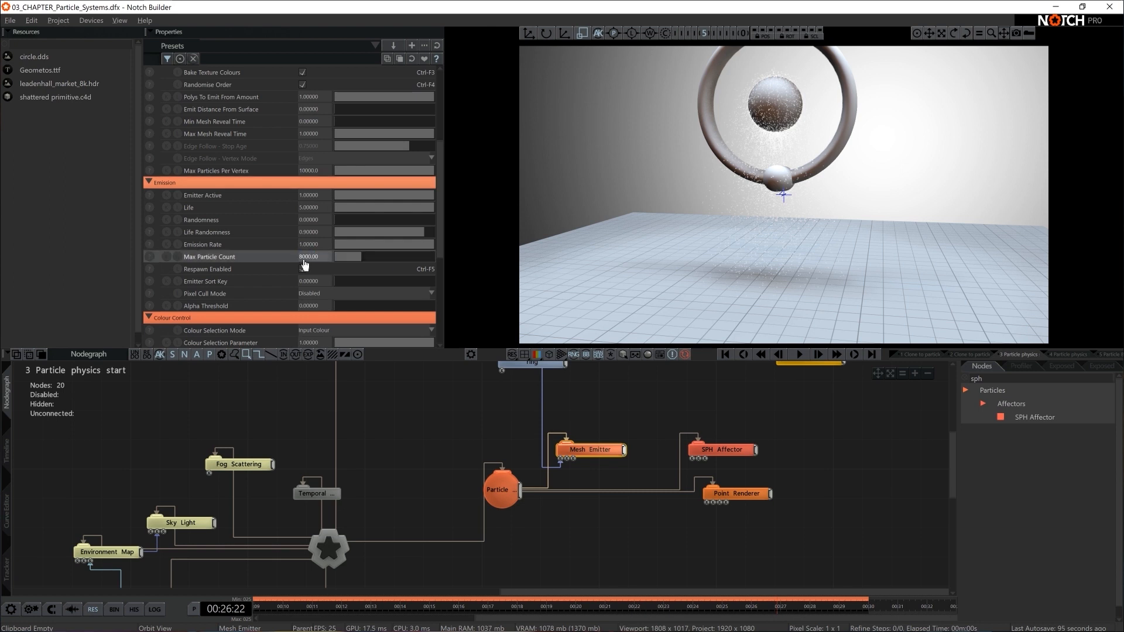
pyautogui.click(498, 484)
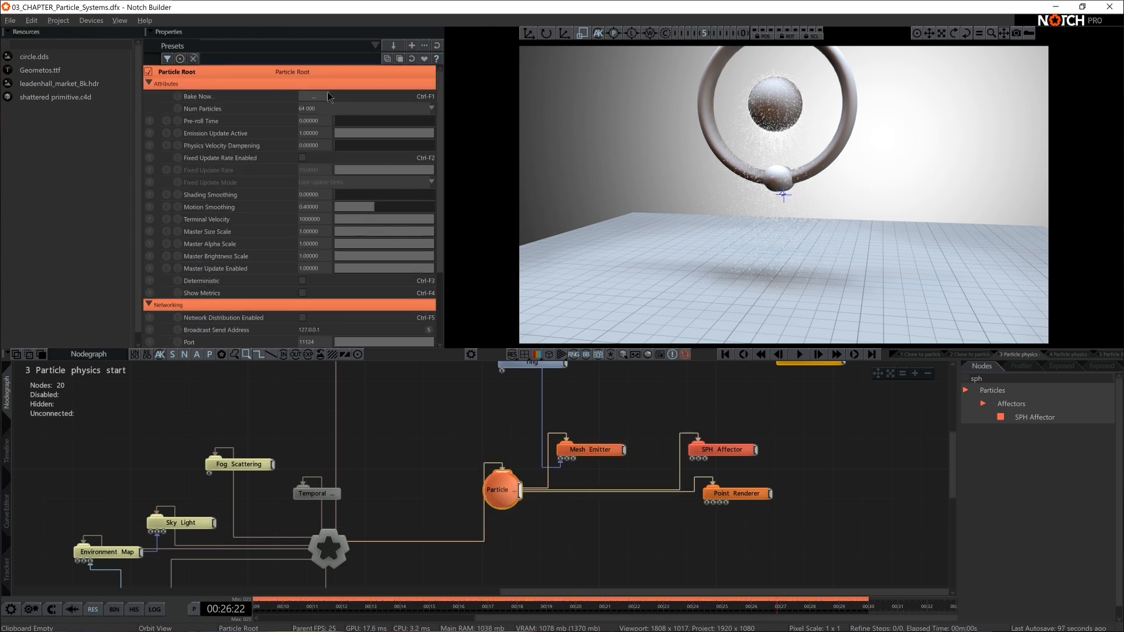
pyautogui.click(325, 109)
pyautogui.click(323, 183)
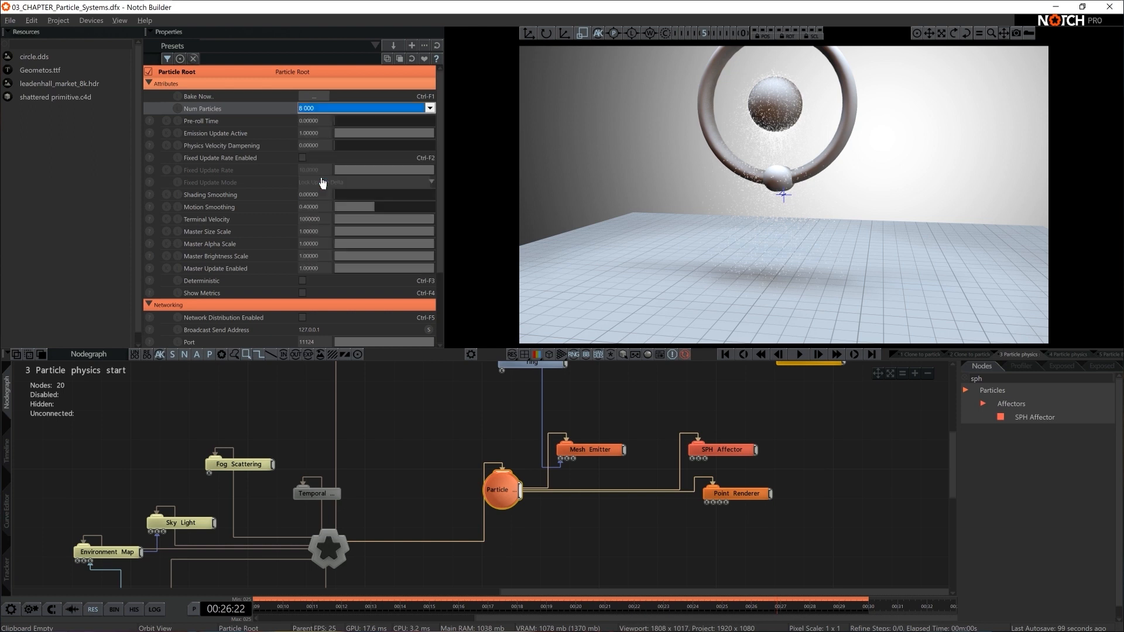
# Add a Clone To Particles node connected to the Root and linked to the Particle Root, with a Shape 3D as its child.
pyautogui.click(751, 433)
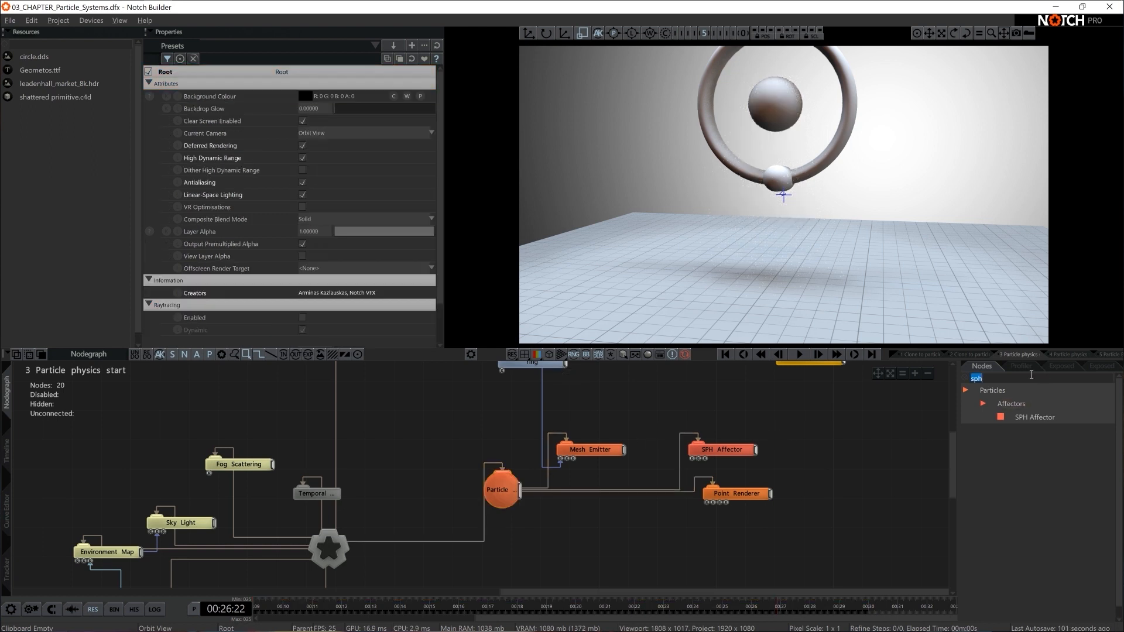
pyautogui.write('clone to')
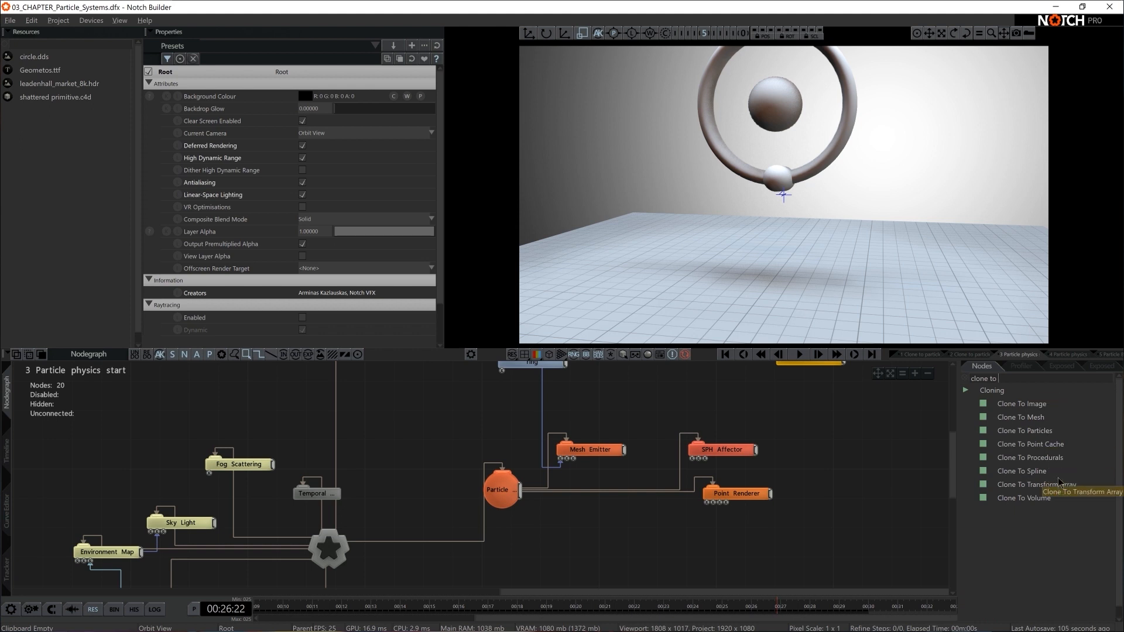
pyautogui.moveTo(1024, 430); pyautogui.dragTo(524, 552)
pyautogui.moveTo(386, 544); pyautogui.dragTo(520, 550)
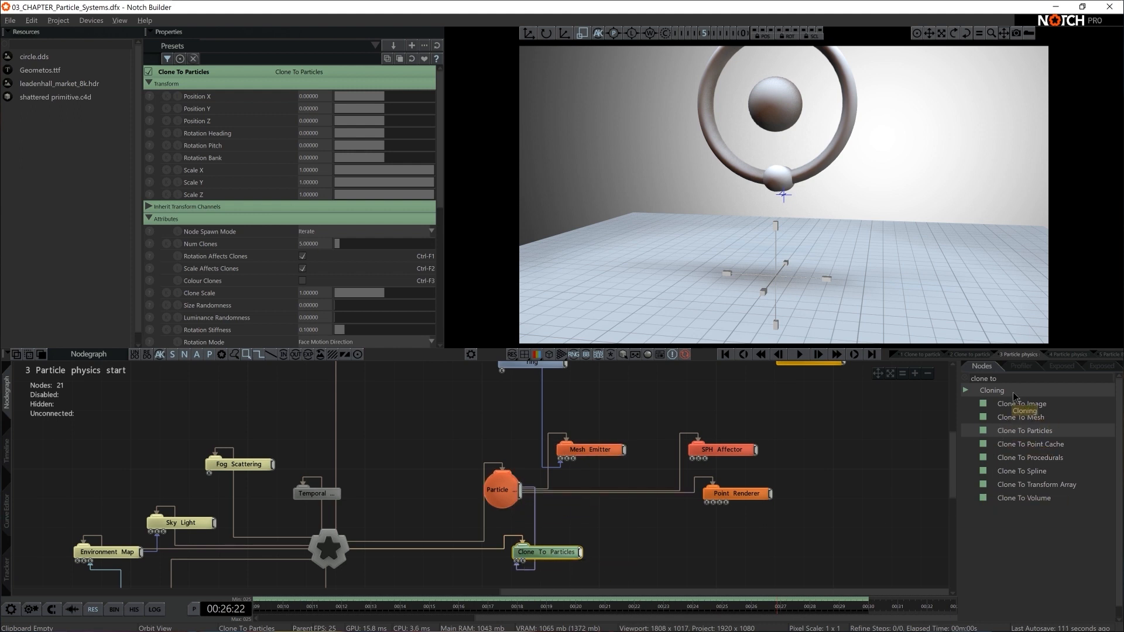
pyautogui.write('shape')
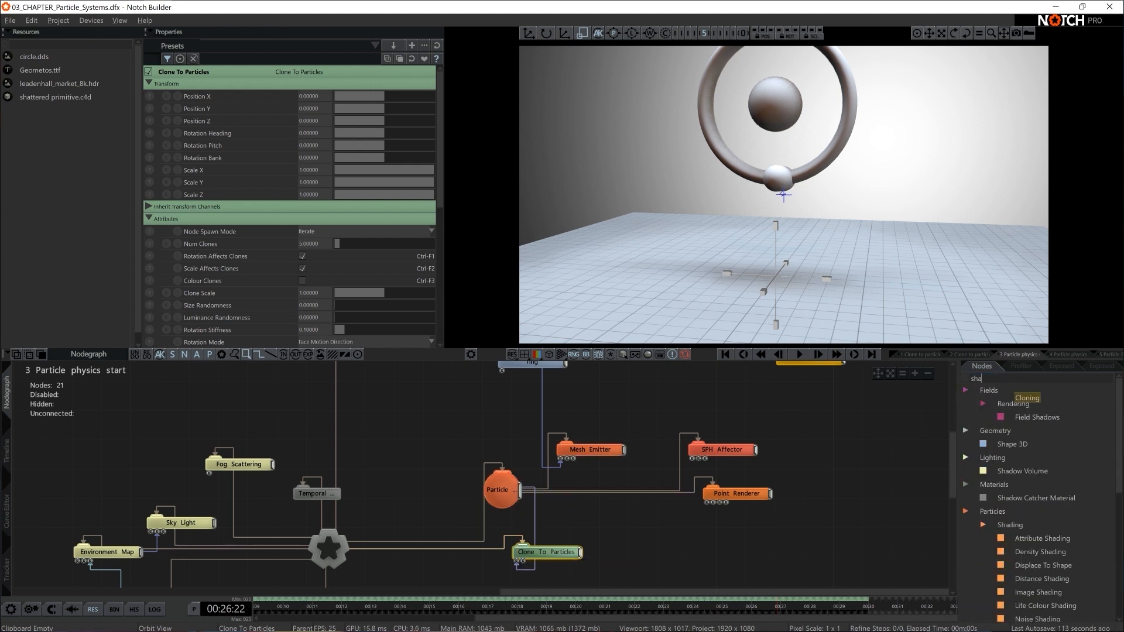
pyautogui.moveTo(1002, 405); pyautogui.dragTo(587, 551)
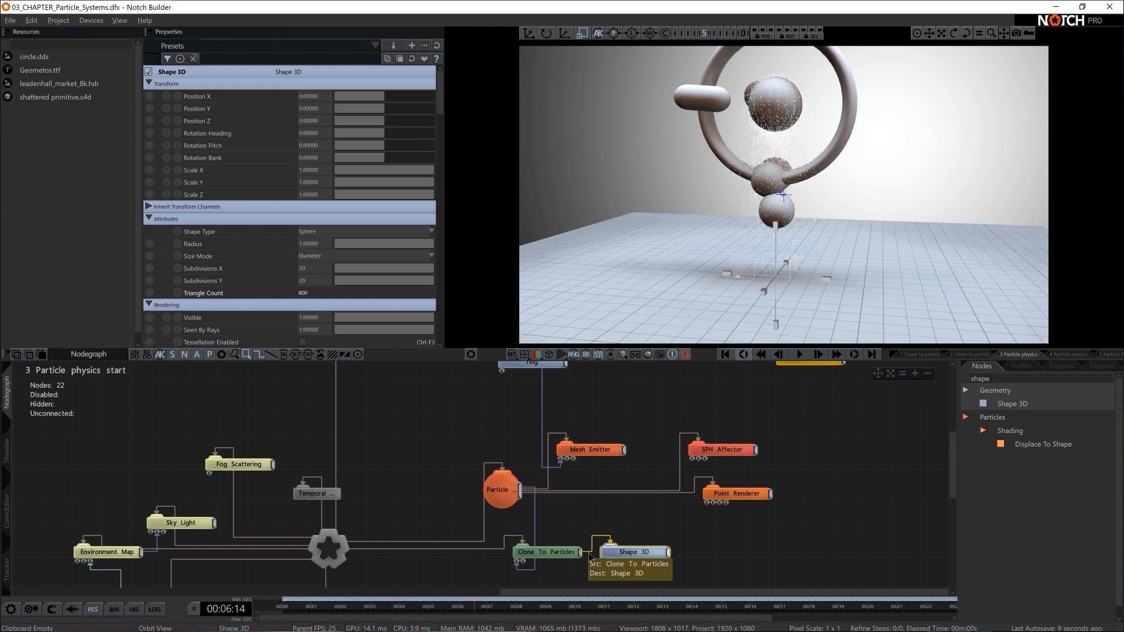
# Set the Clone To Particles node's Num Clones to 1500 and its Clone Scale to about 0.15.
pyautogui.click(545, 553)
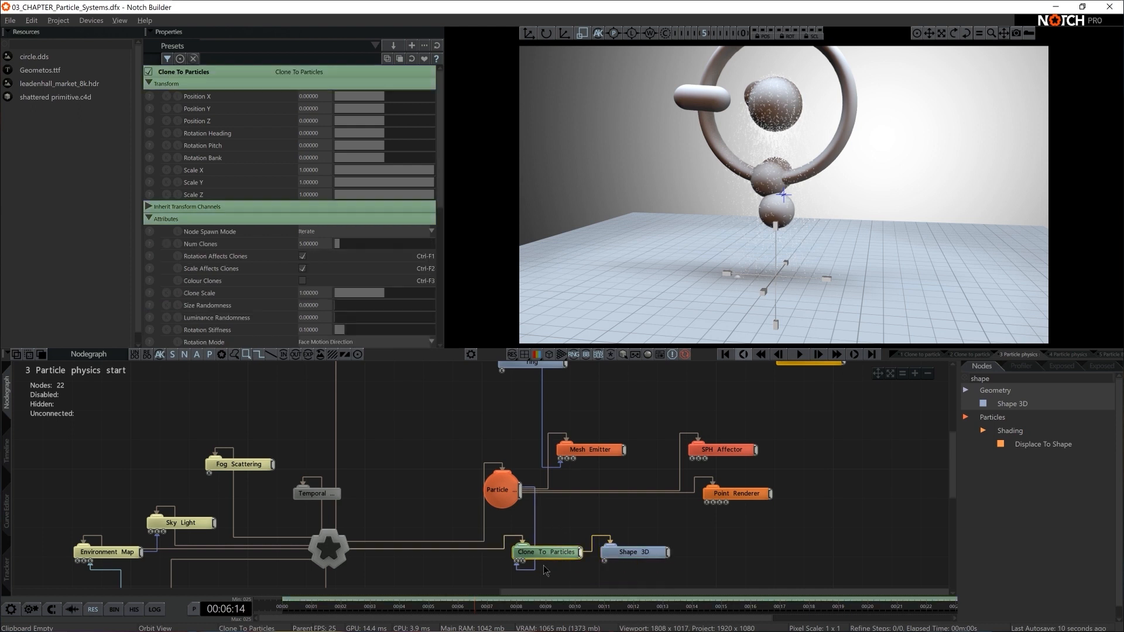
pyautogui.doubleClick(312, 244)
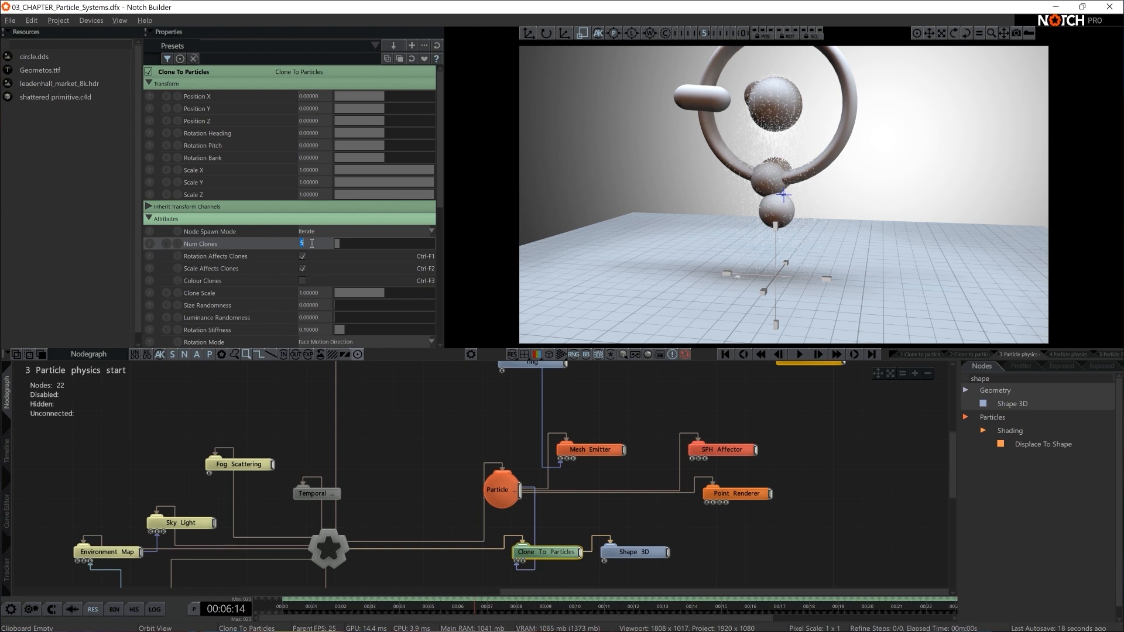
pyautogui.write('1500')
pyautogui.press('Return')
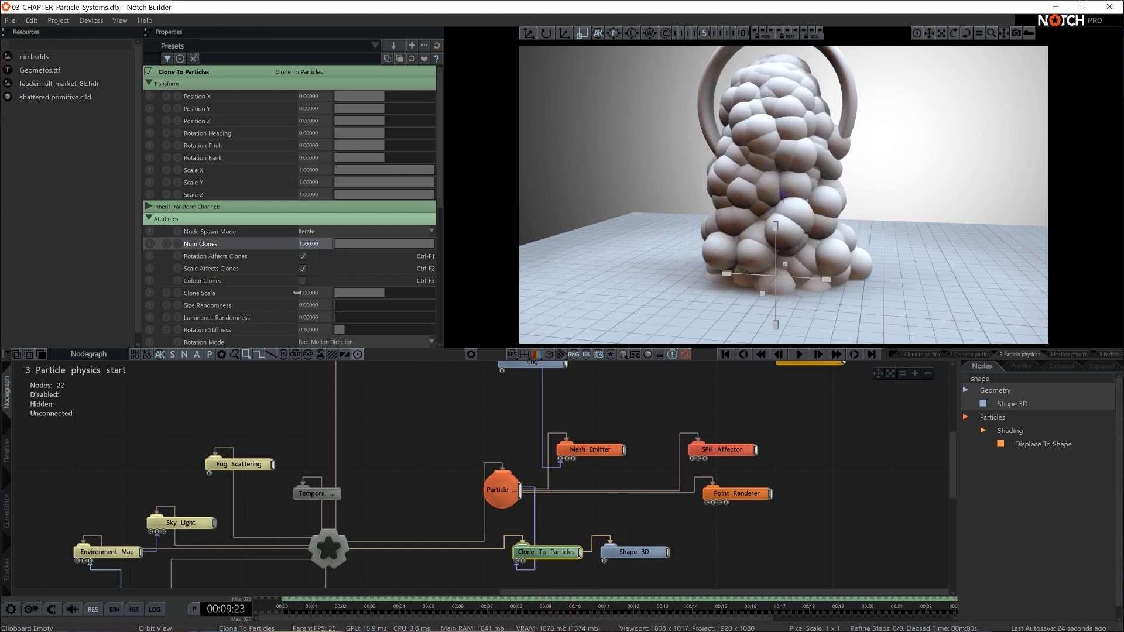
pyautogui.moveTo(375, 297); pyautogui.dragTo(344, 301)
pyautogui.press('space')
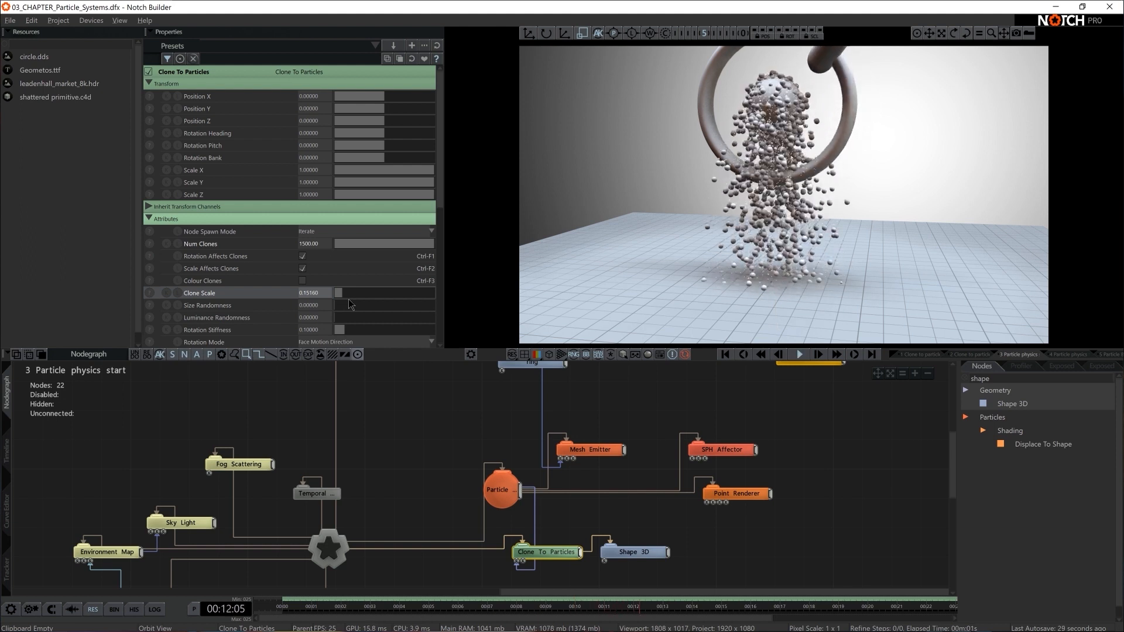
# Increase the Clone To Particles node's Num Clones to 3000.
pyautogui.doubleClick(311, 244)
pyautogui.write('3000')
pyautogui.press('Return')
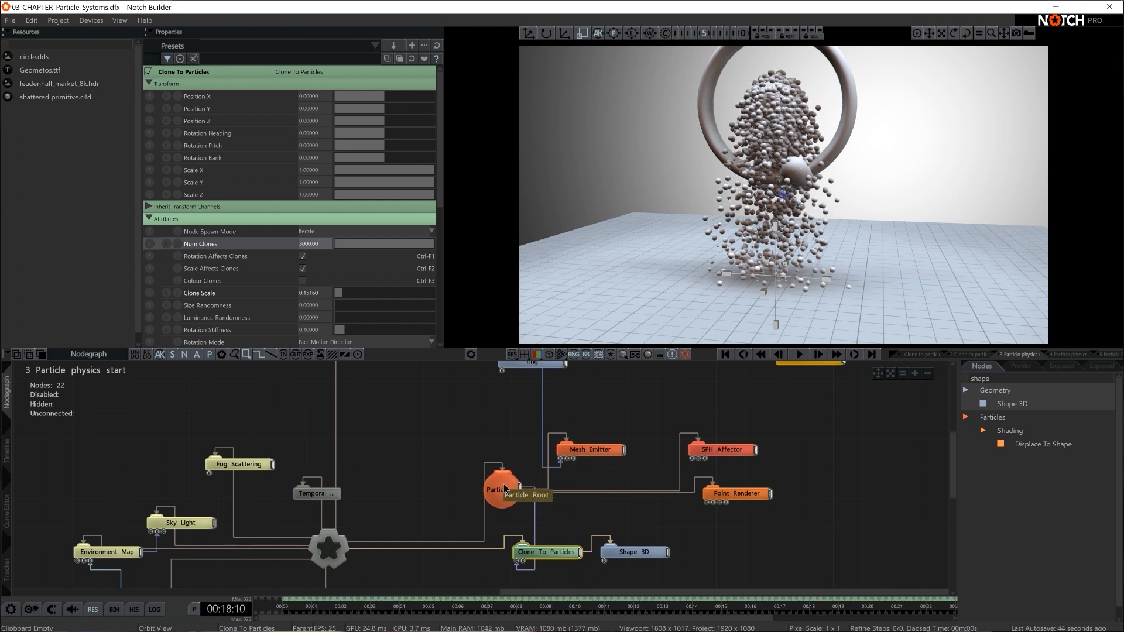
# Set the Mesh Emitter's Max Particle Count to 3000.
pyautogui.click(591, 449)
pyautogui.doubleClick(320, 256)
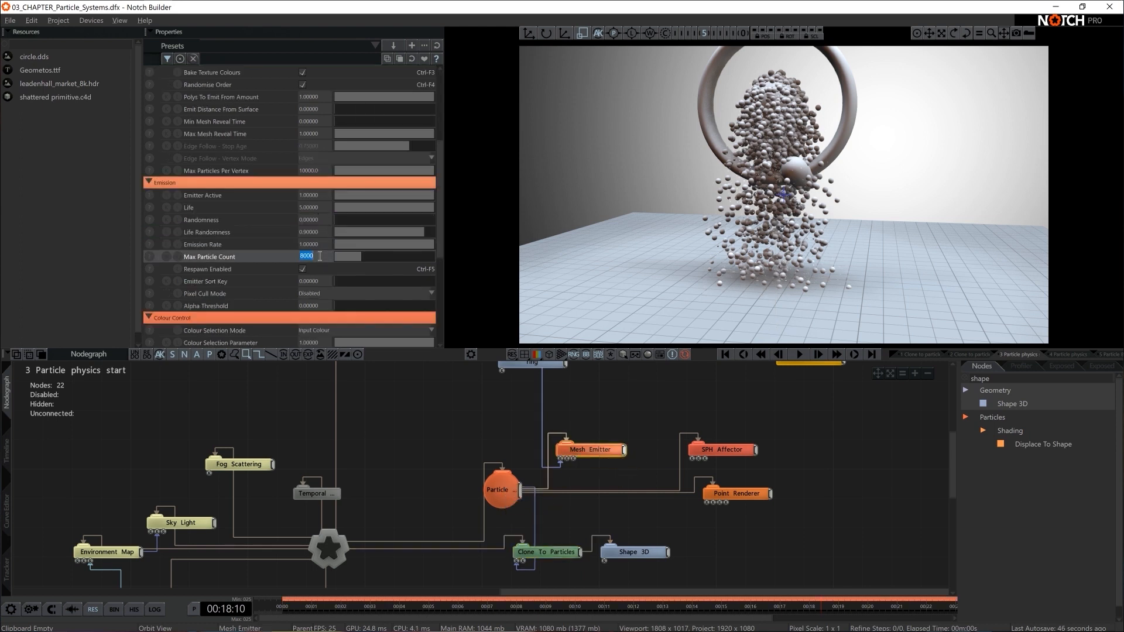
pyautogui.write('30000')
pyautogui.press('Return')
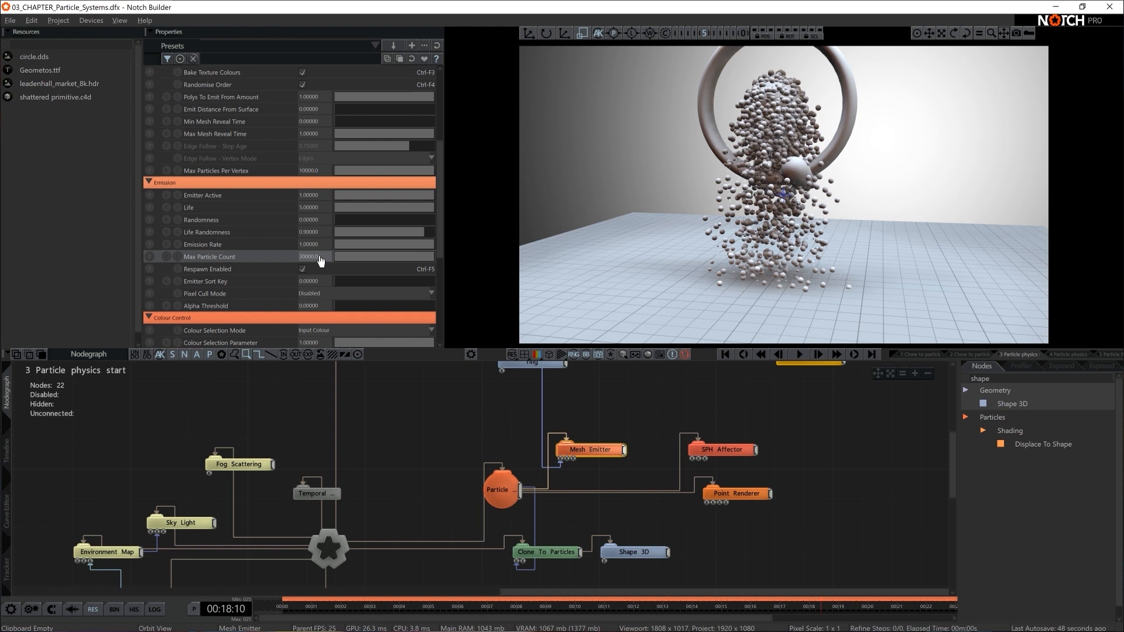
pyautogui.write('000')
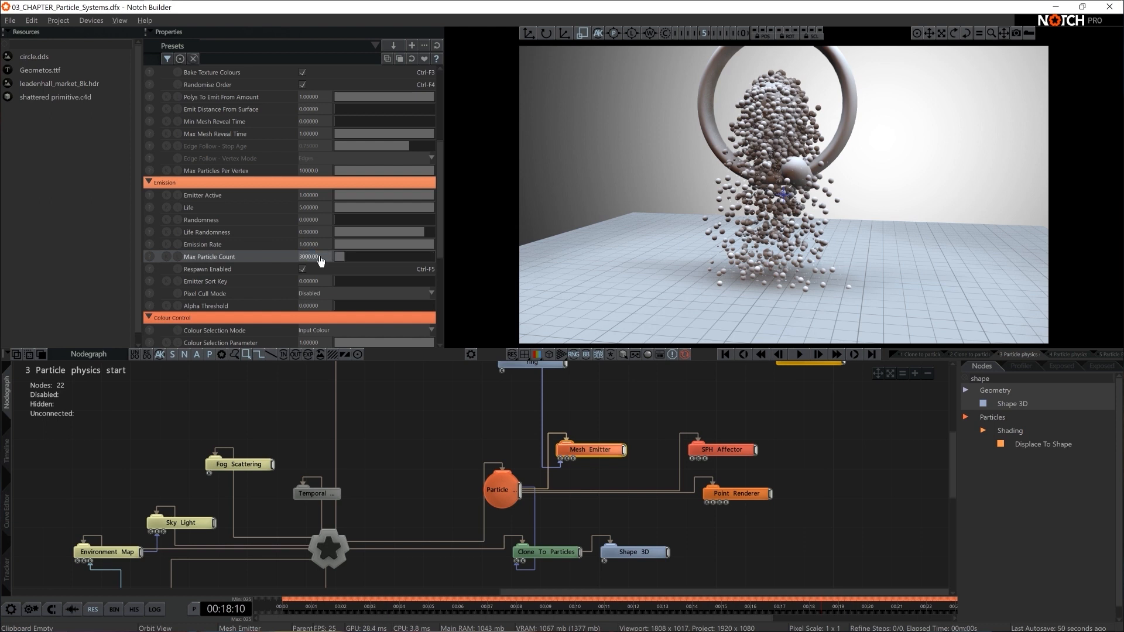
# Set the Particle Root's Num Particles to 4 000 and play the simulation with Clone To Particles selected.
pyautogui.click(498, 489)
pyautogui.click(331, 108)
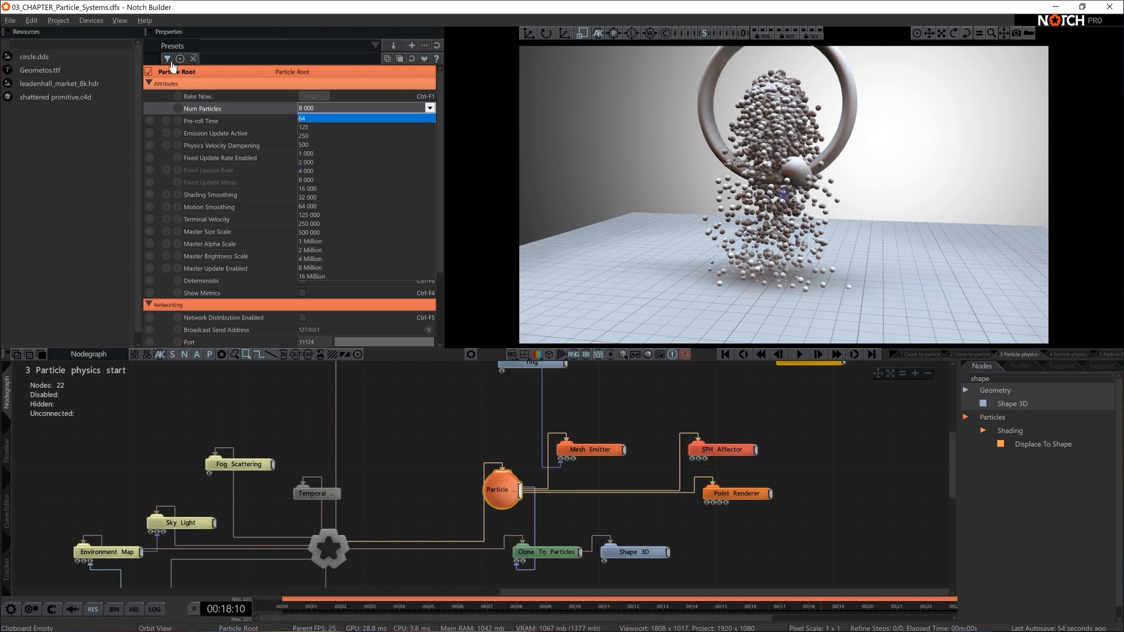
pyautogui.click(320, 171)
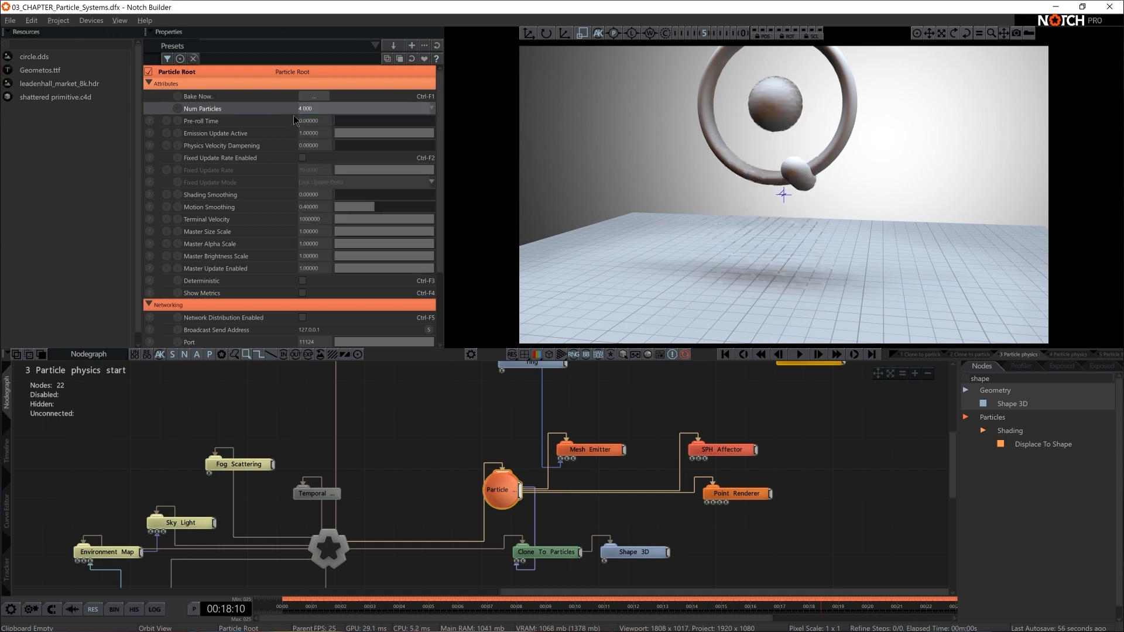
pyautogui.click(558, 552)
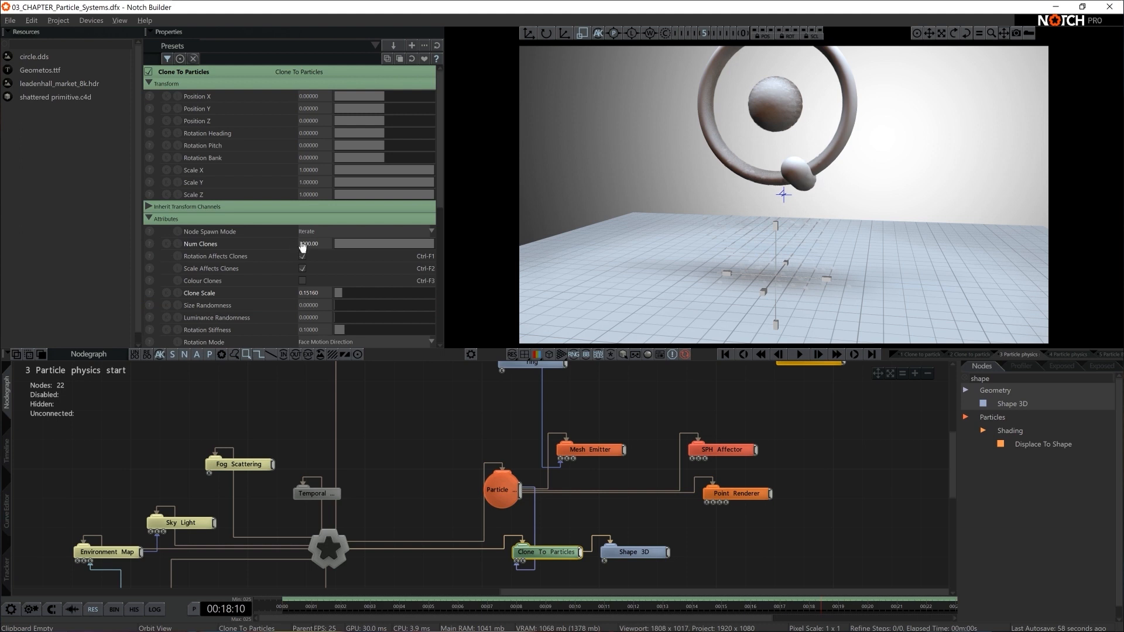
pyautogui.press('space')
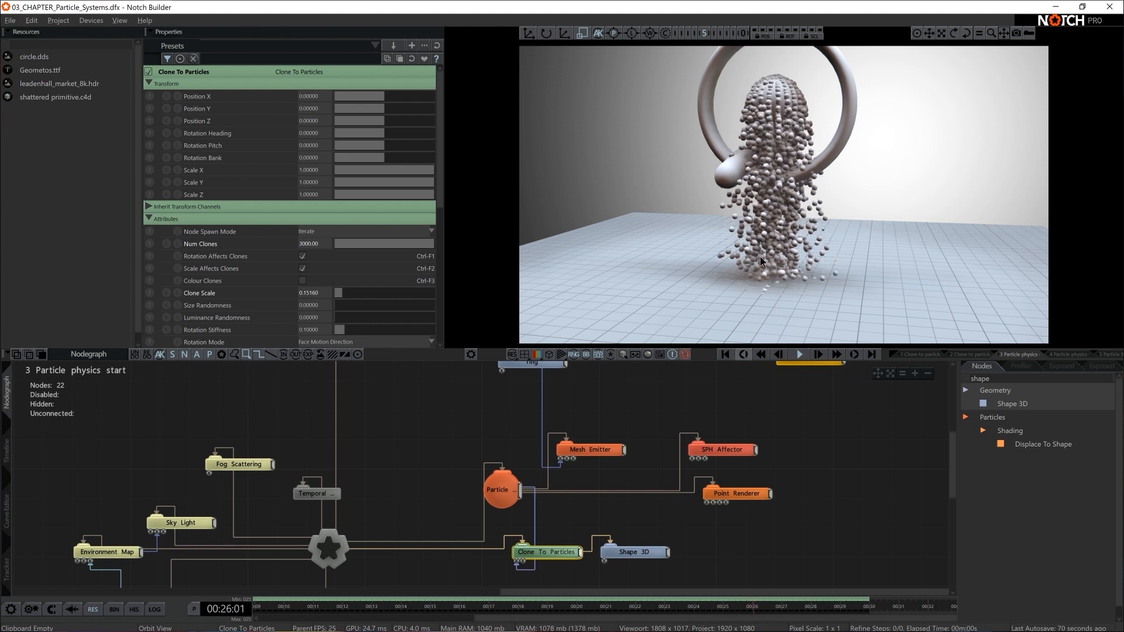
# Set the Mesh Emitter's Life to 15 and replay the simulation from the start of the timeline.
pyautogui.click(609, 449)
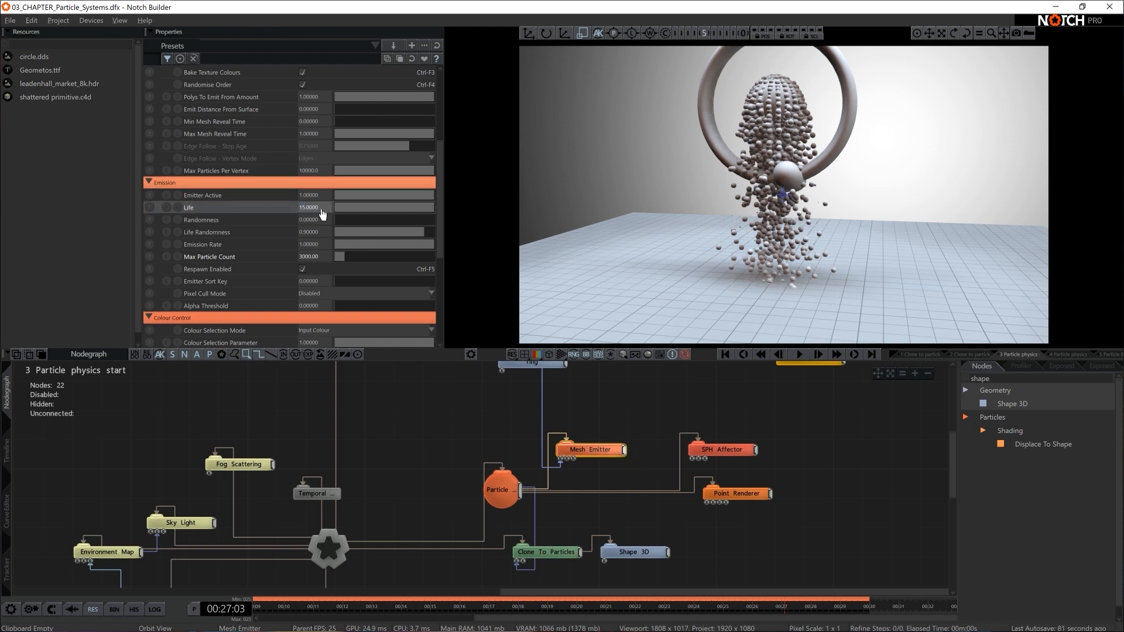
pyautogui.press('Home')
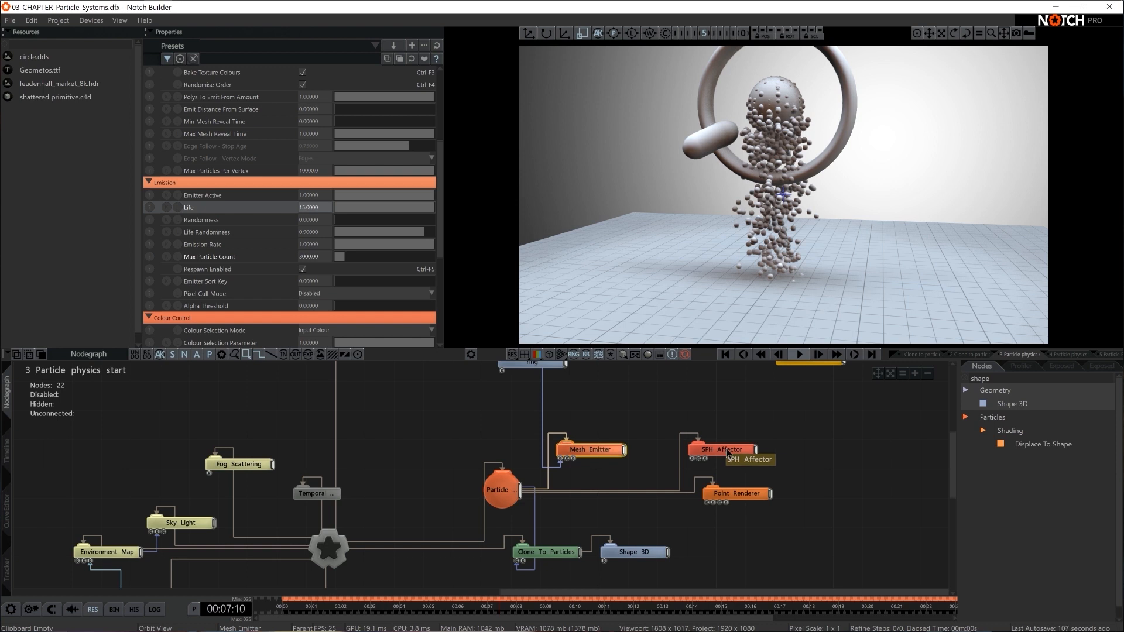
# Move the Point Renderer node aside, search the nodes for "coll" and add a Collision Affector connected to the Particle Root.
pyautogui.moveTo(735, 503); pyautogui.dragTo(834, 496)
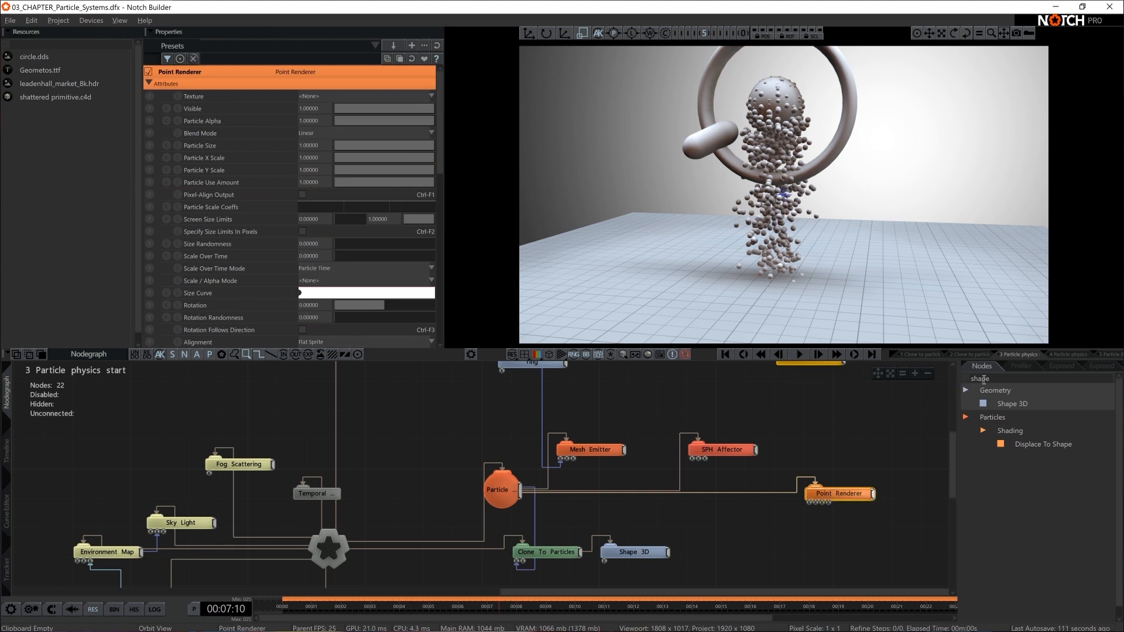
pyautogui.write('coll')
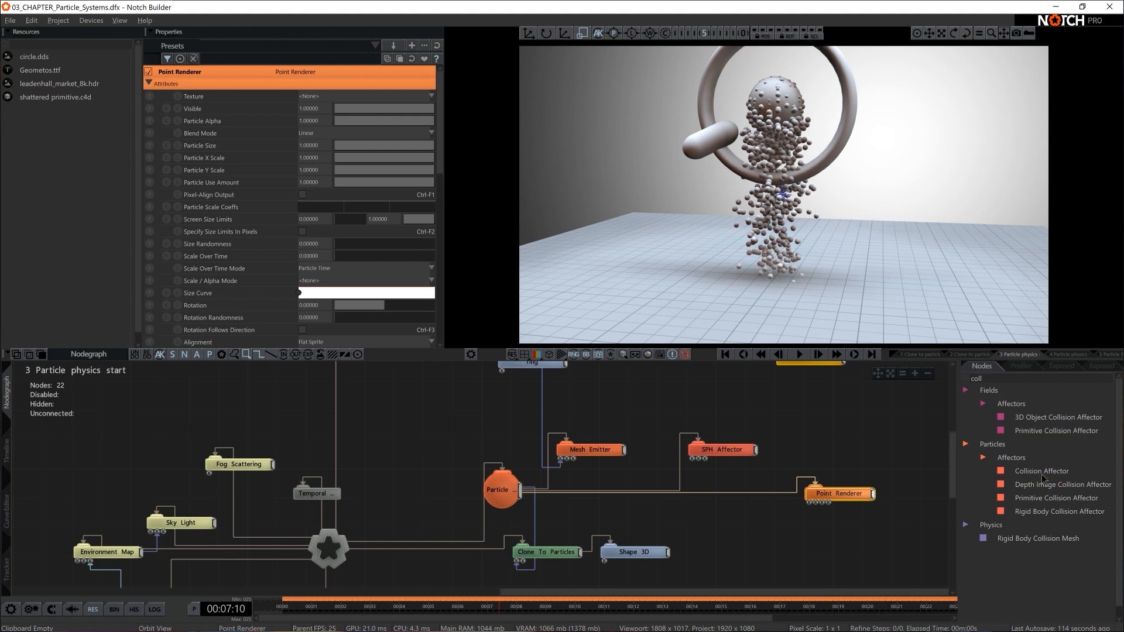
pyautogui.moveTo(1041, 479); pyautogui.dragTo(529, 500)
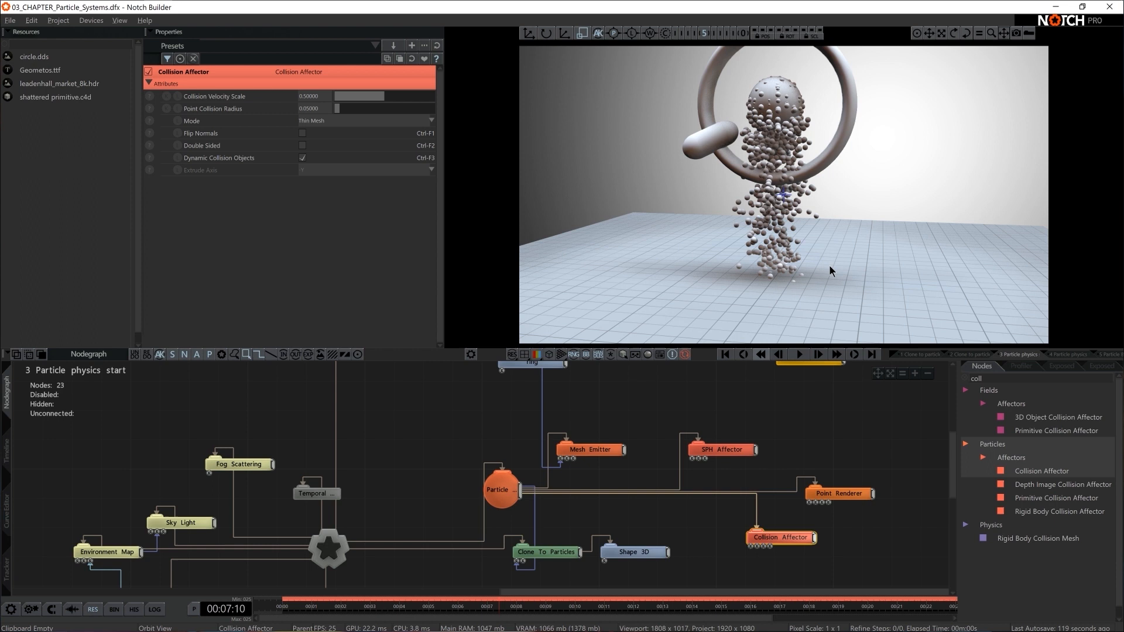
pyautogui.scroll(-4, 817, 288)
pyautogui.keyDown('alt'); pyautogui.moveTo(807, 284); pyautogui.dragTo(810, 281); pyautogui.keyUp('alt')
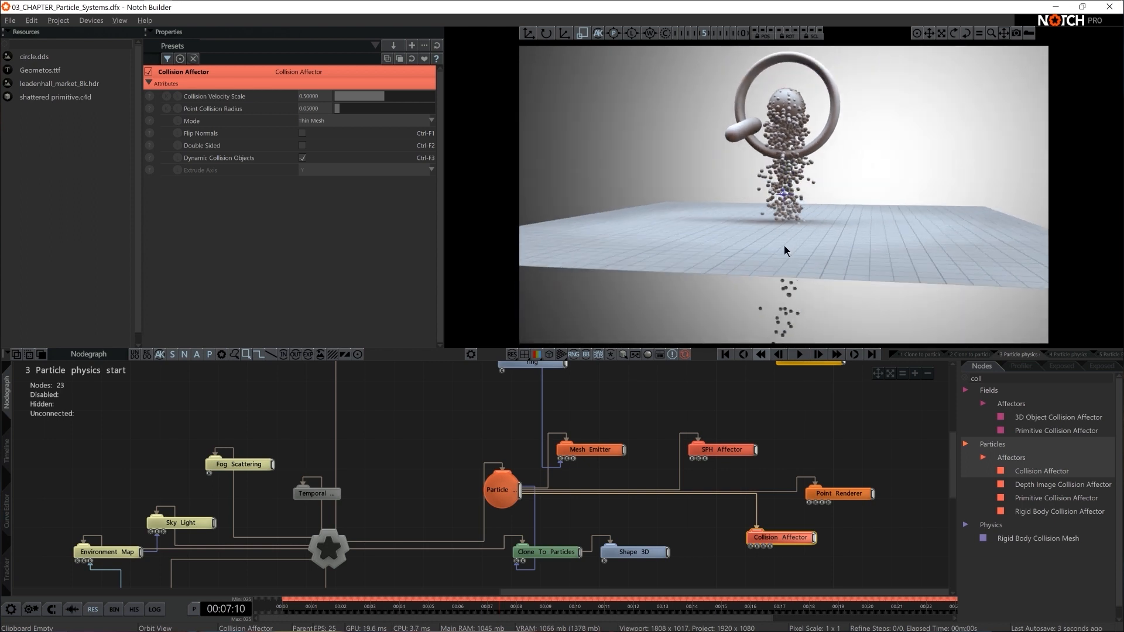
# Return to the scene camera, move the floor plane's Shape 3D node closer and connect it to the Collision Affector's Object Node input.
pyautogui.press('0')
pyautogui.scroll(-6, 676, 590)
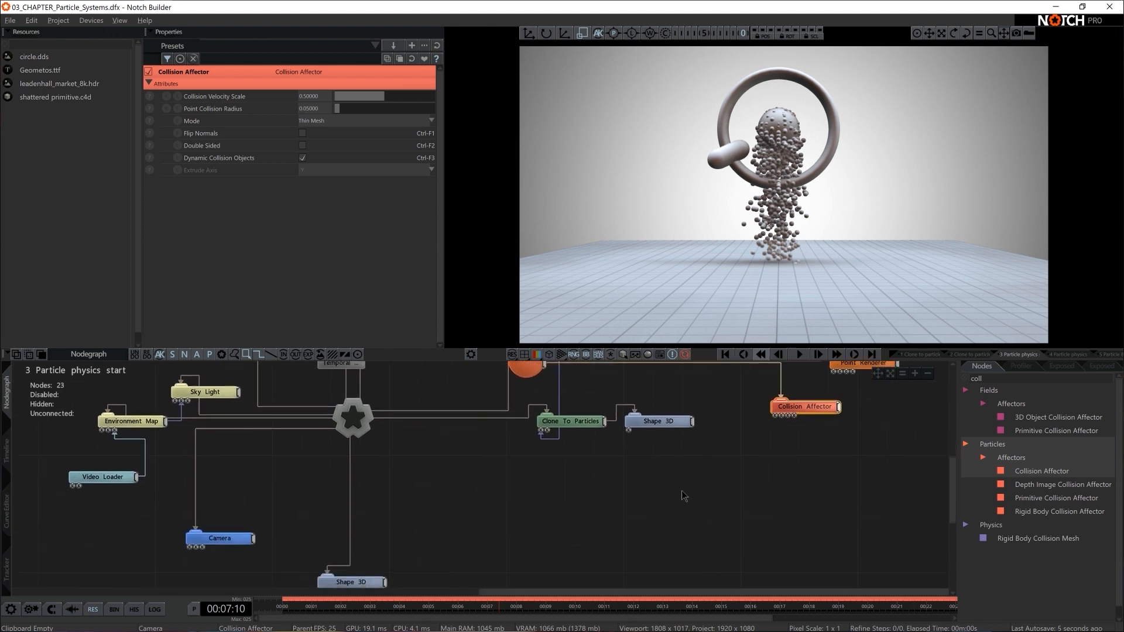
pyautogui.moveTo(417, 474); pyautogui.dragTo(456, 446)
pyautogui.moveTo(496, 439); pyautogui.dragTo(469, 530, button='middle')
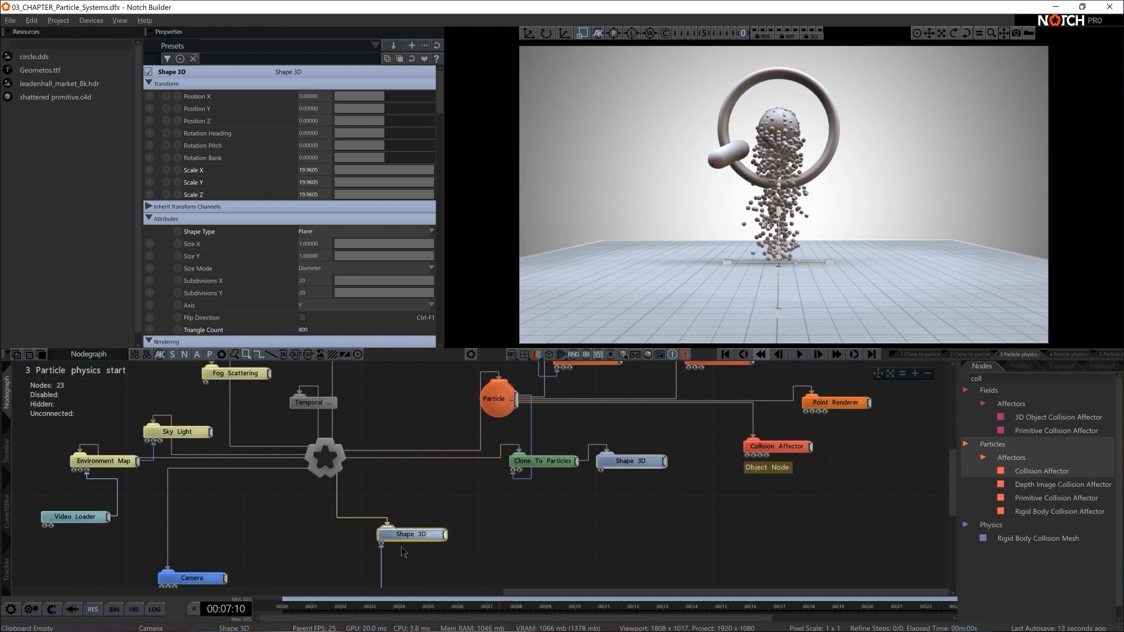
pyautogui.moveTo(746, 457); pyautogui.dragTo(747, 456)
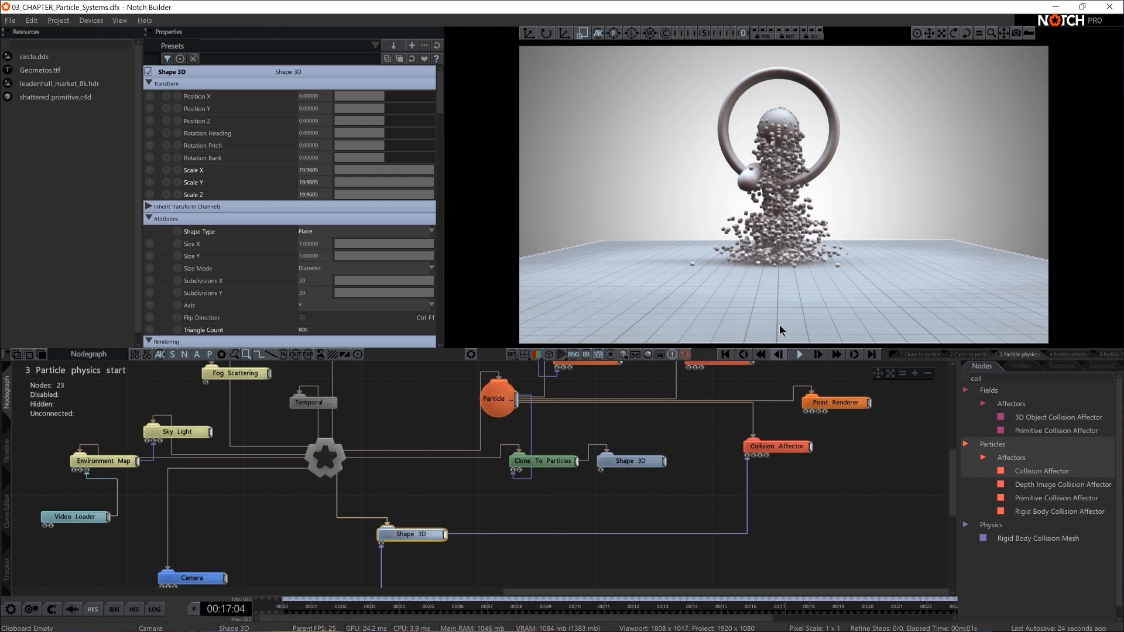
# Open the reference manual page for the SPH Affector and read its method, example and attribute descriptions.
pyautogui.scroll(2, 664, 505)
pyautogui.scroll(3, 672, 461)
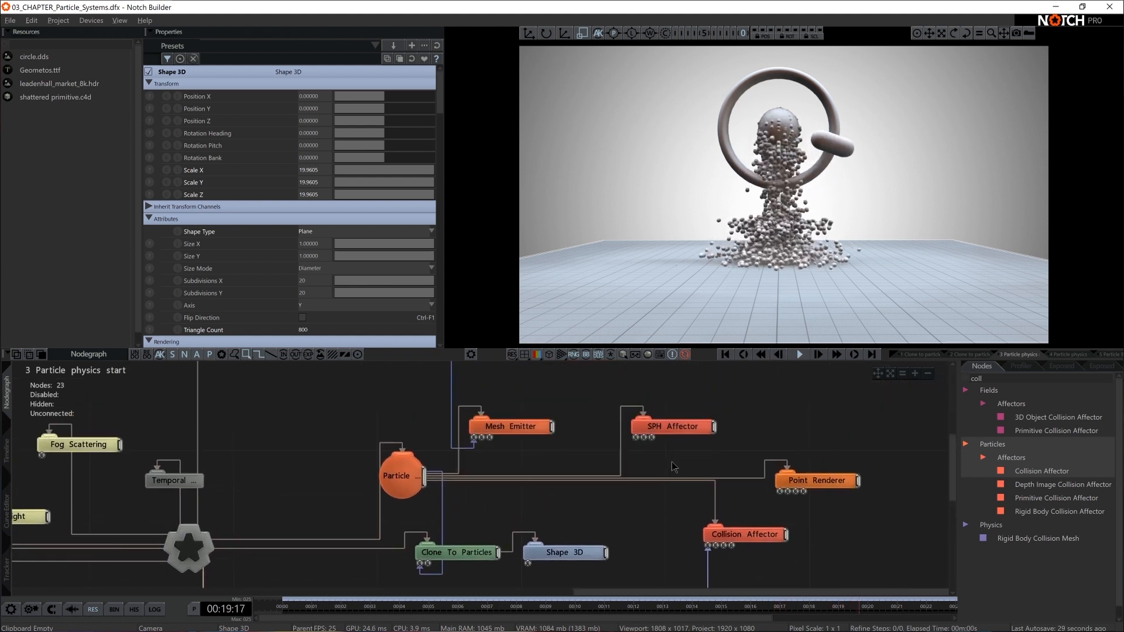
pyautogui.click(673, 425)
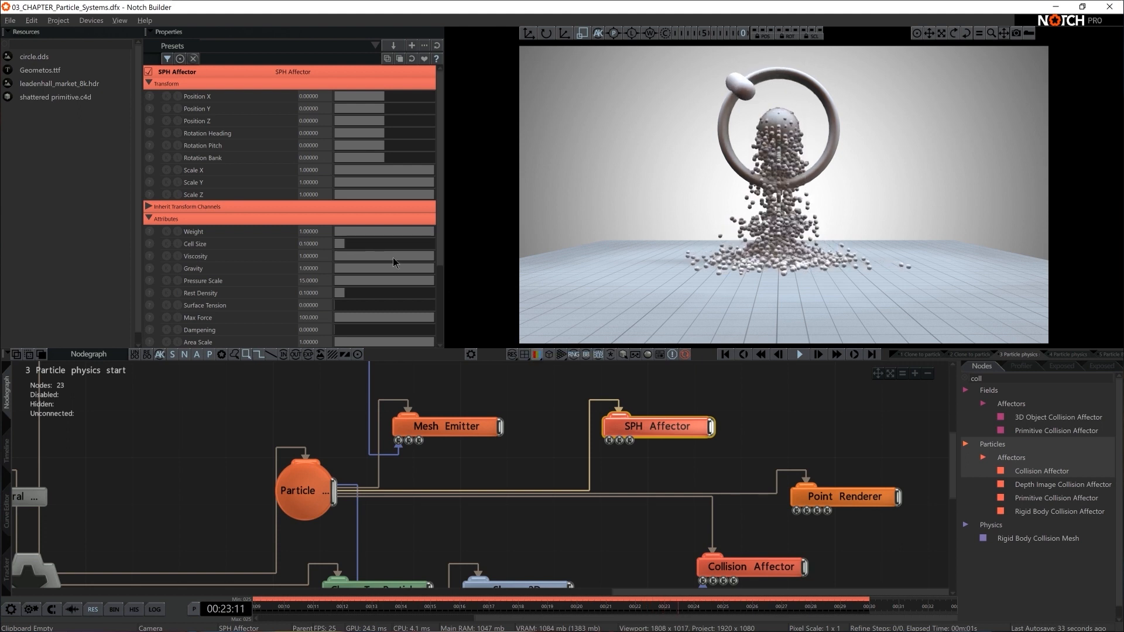
pyautogui.scroll(-2, 392, 257)
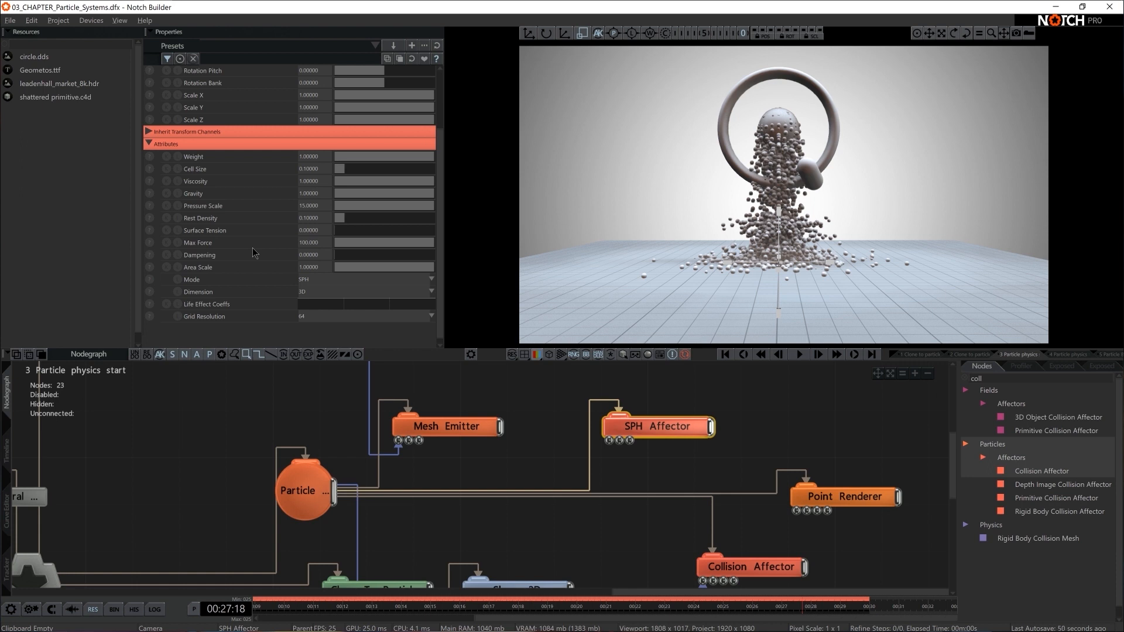
pyautogui.click(438, 60)
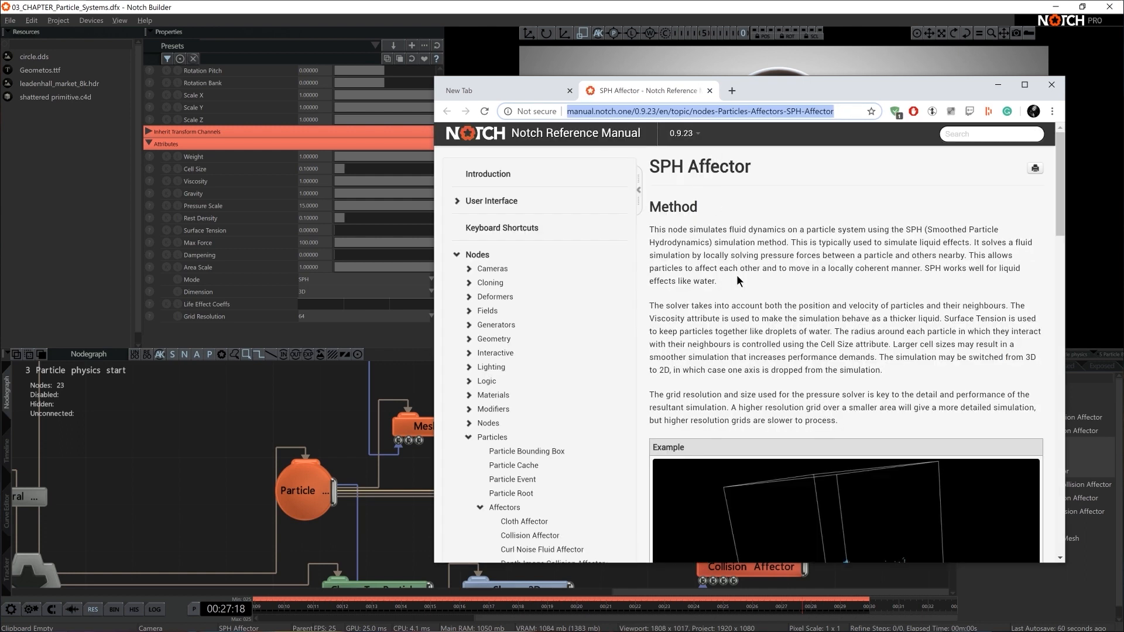
pyautogui.scroll(-5, 738, 281)
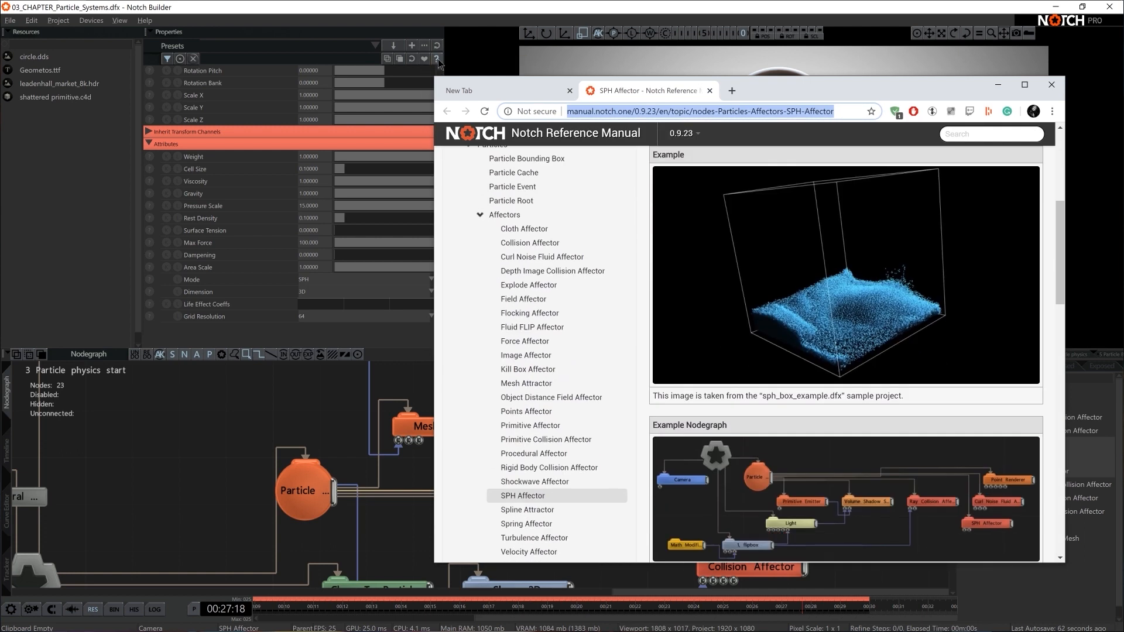
pyautogui.scroll(-10, 819, 287)
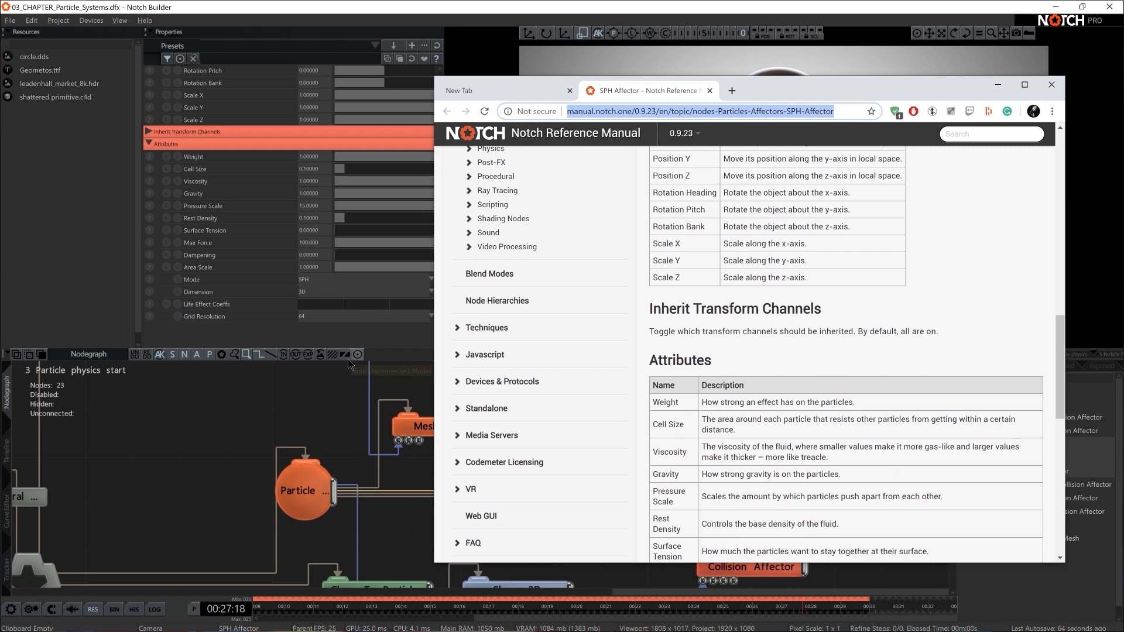
pyautogui.click(354, 366)
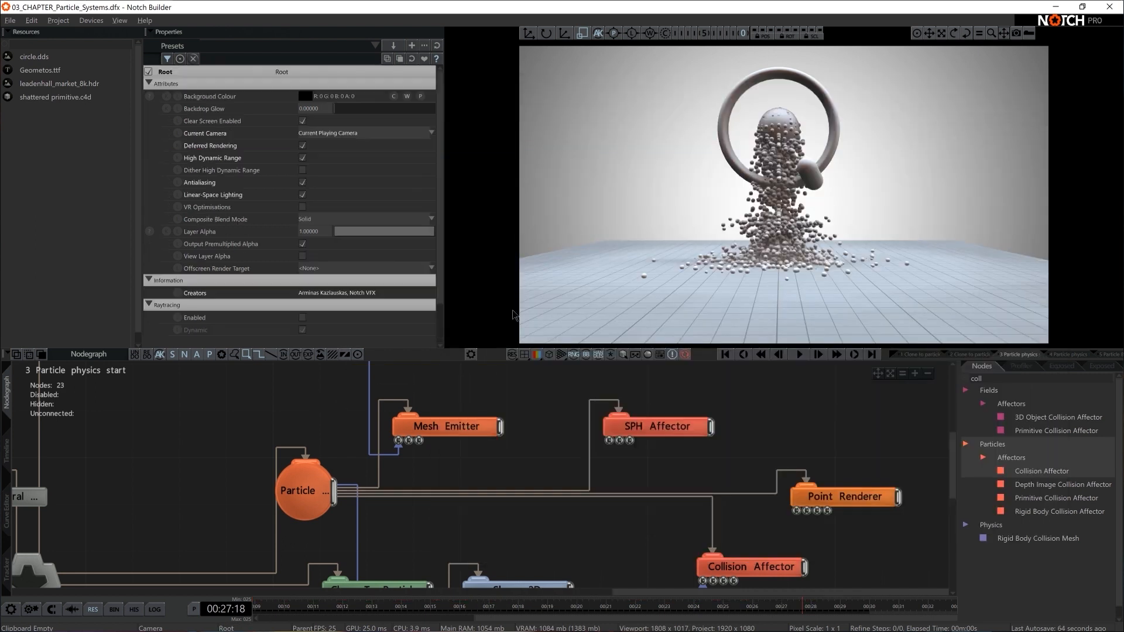
# Set the SPH Affector's Dampening to 0.5.
pyautogui.click(679, 433)
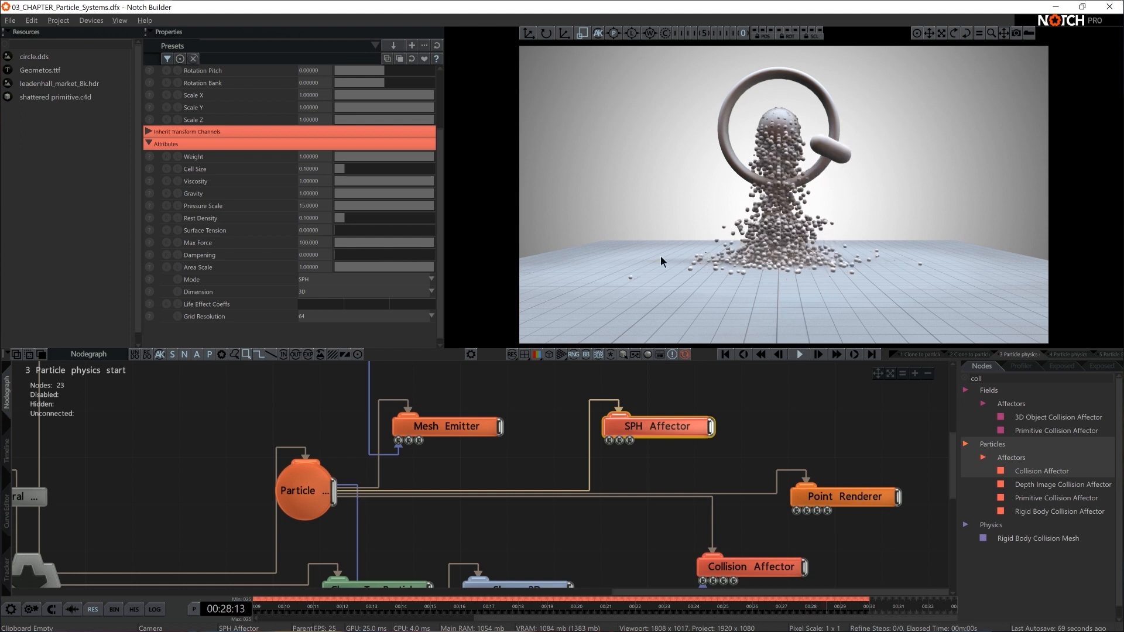
pyautogui.moveTo(361, 255); pyautogui.dragTo(396, 254)
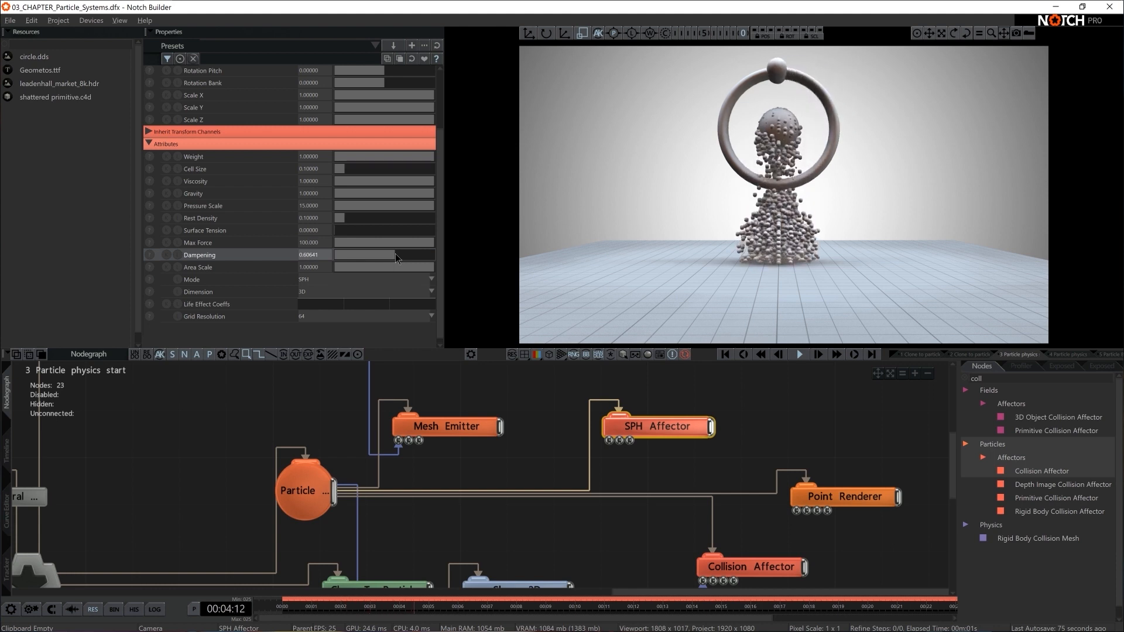
pyautogui.moveTo(395, 254); pyautogui.dragTo(389, 254)
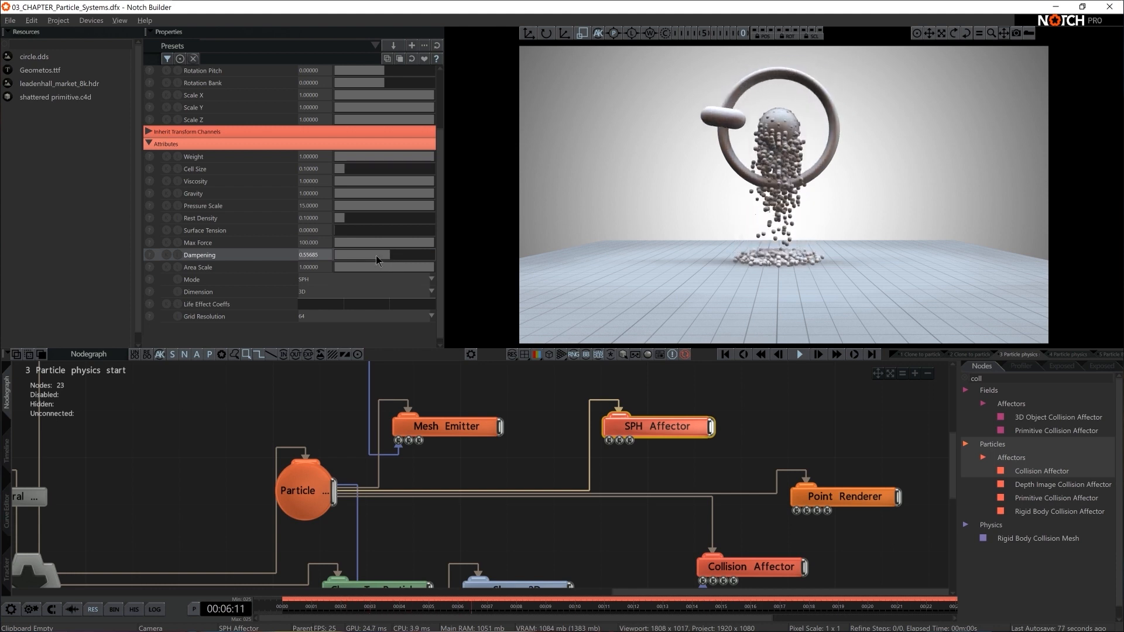
pyautogui.doubleClick(324, 256)
pyautogui.write('0.5')
pyautogui.press('Return')
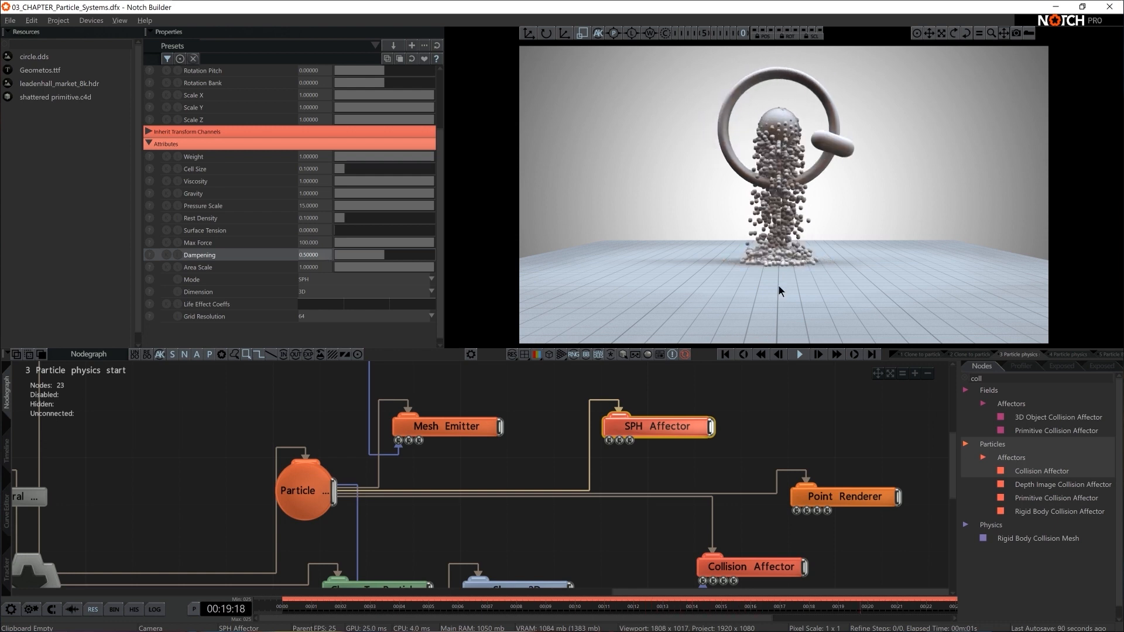
# Examine close up how the particles meet the floor, toggling Clone To Particles off and on to compare spheres with raw points.
pyautogui.moveTo(789, 287); pyautogui.dragTo(897, 267)
pyautogui.scroll(8, 889, 267)
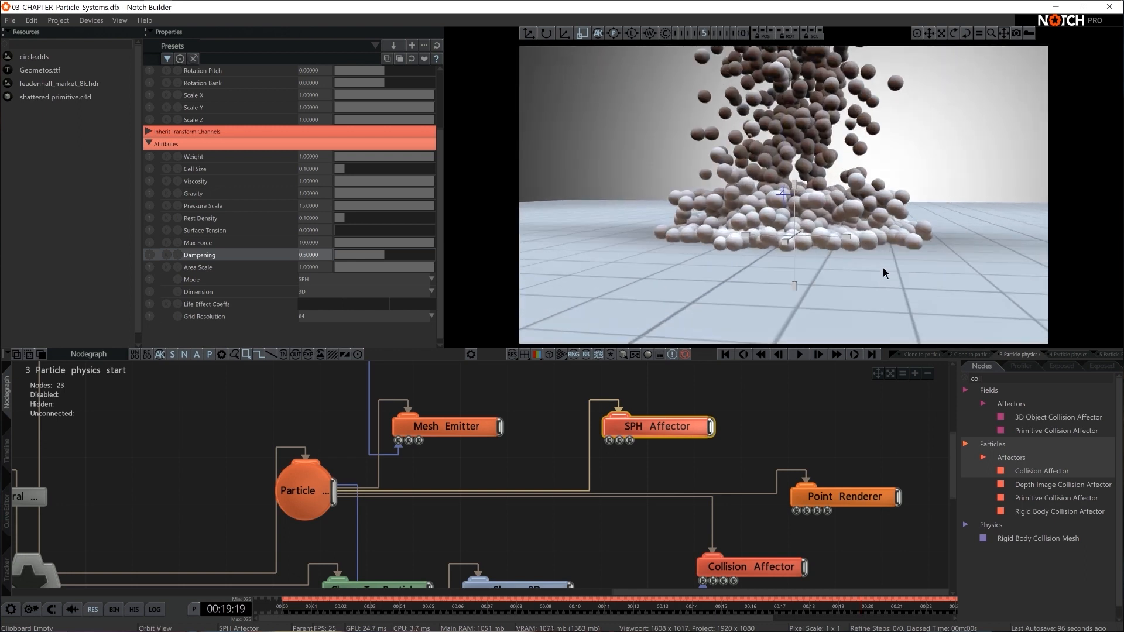
pyautogui.scroll(6, 898, 268)
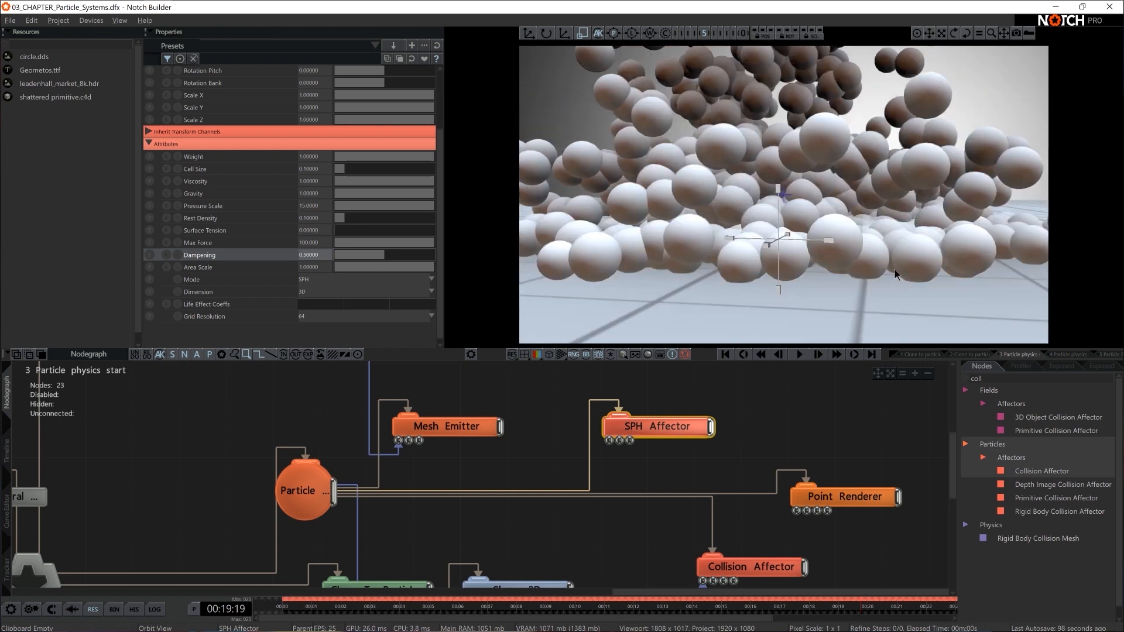
pyautogui.scroll(3, 896, 270)
pyautogui.press('space')
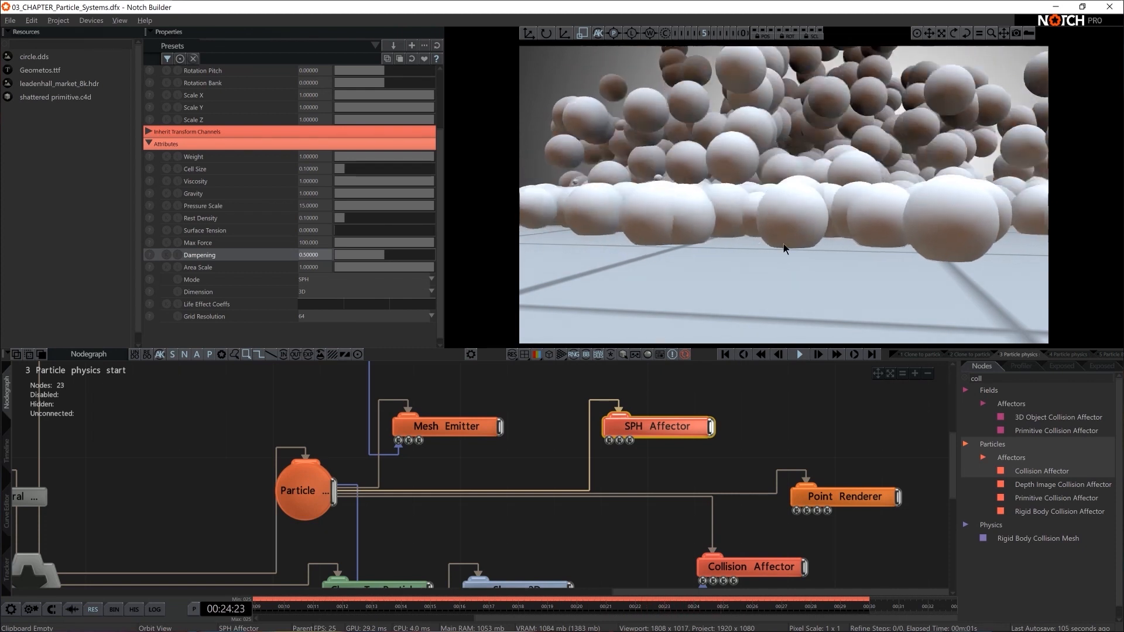
pyautogui.moveTo(822, 424); pyautogui.dragTo(706, 384, button='middle')
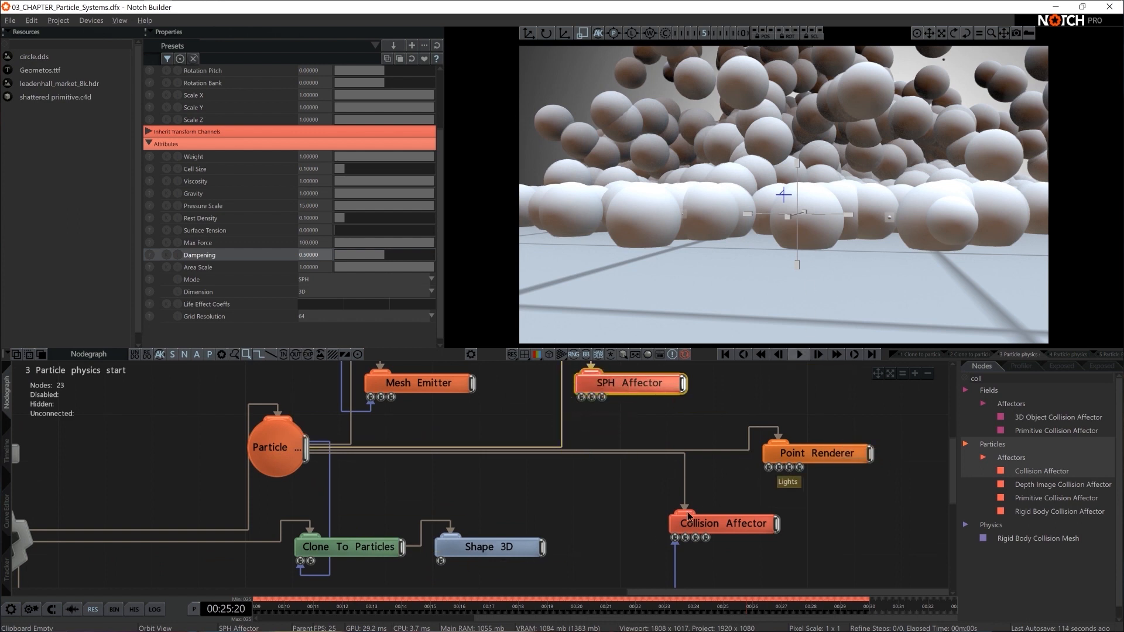
pyautogui.click(342, 547)
pyautogui.press('d')
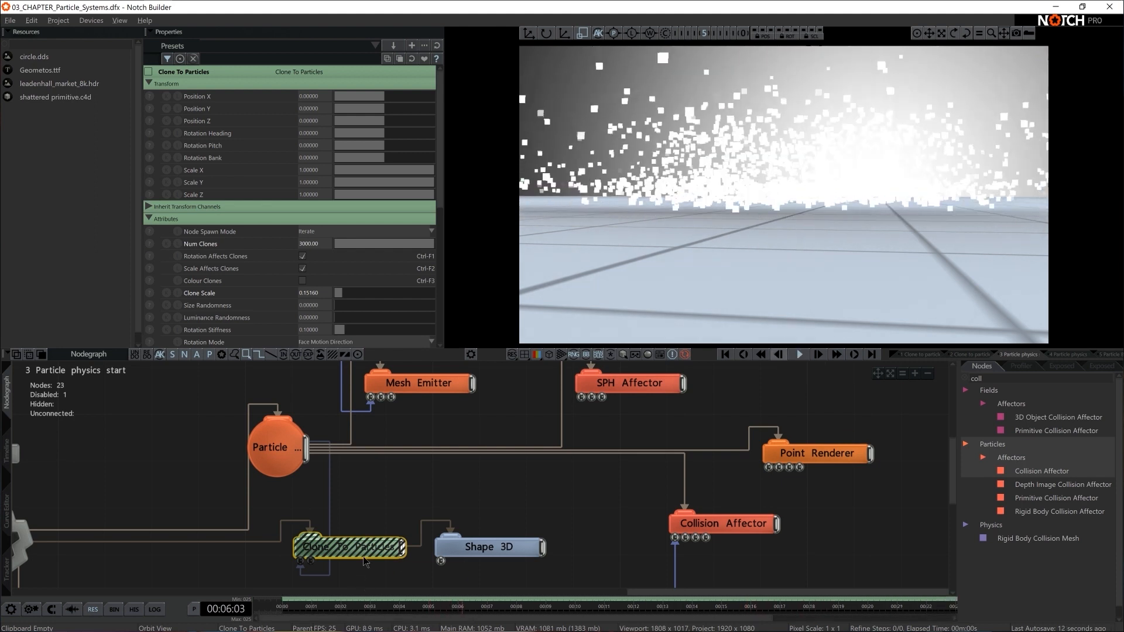
pyautogui.press('d')
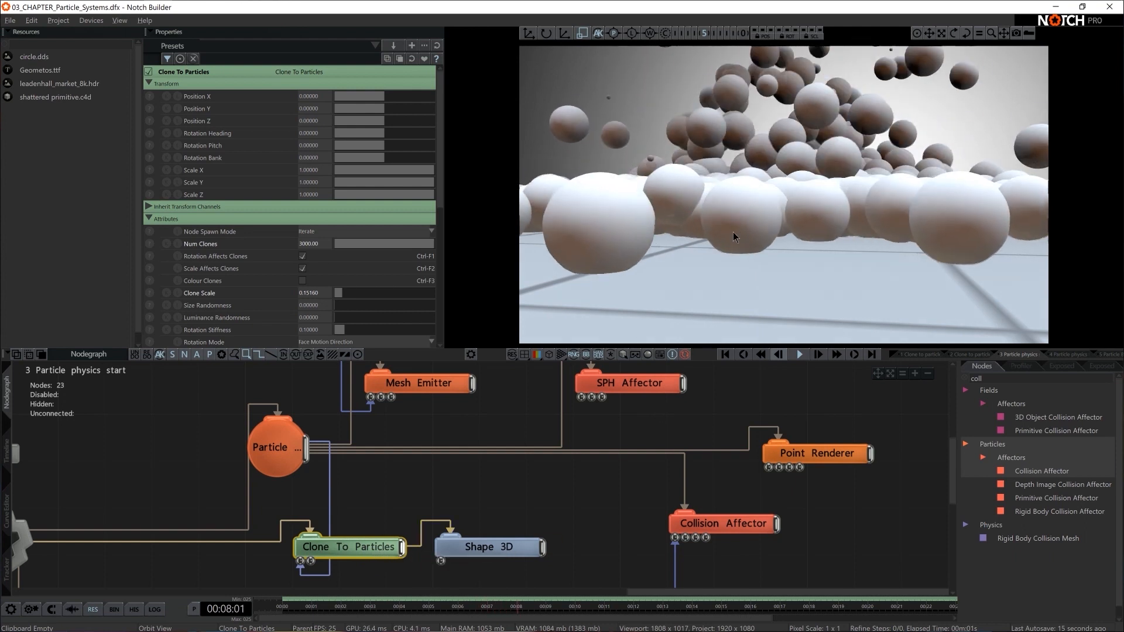
pyautogui.press('d')
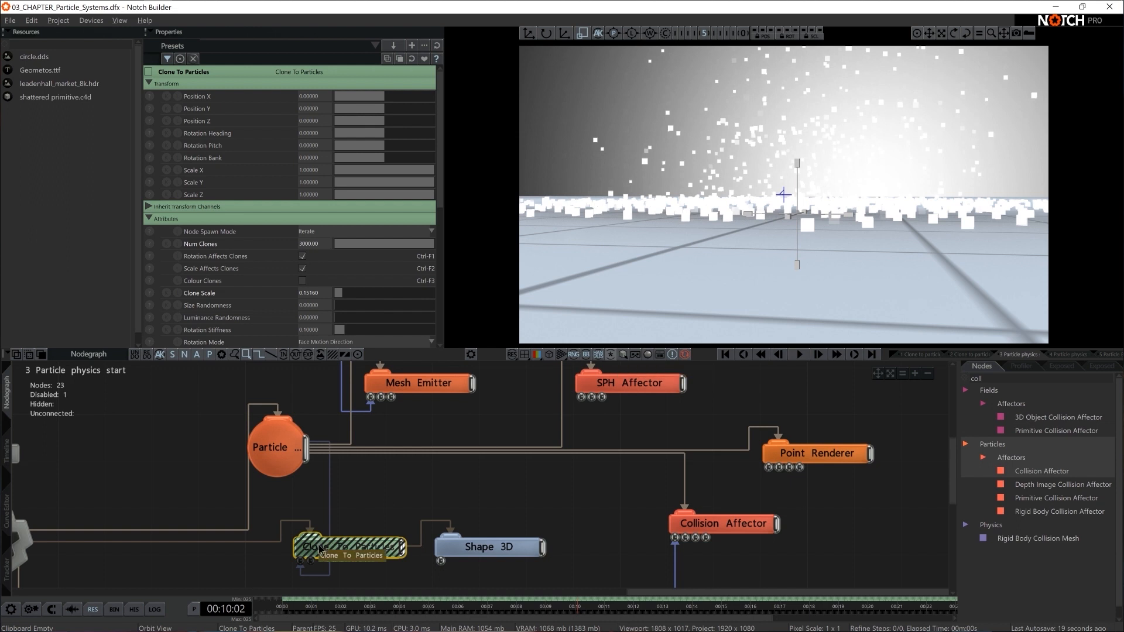
pyautogui.press('d')
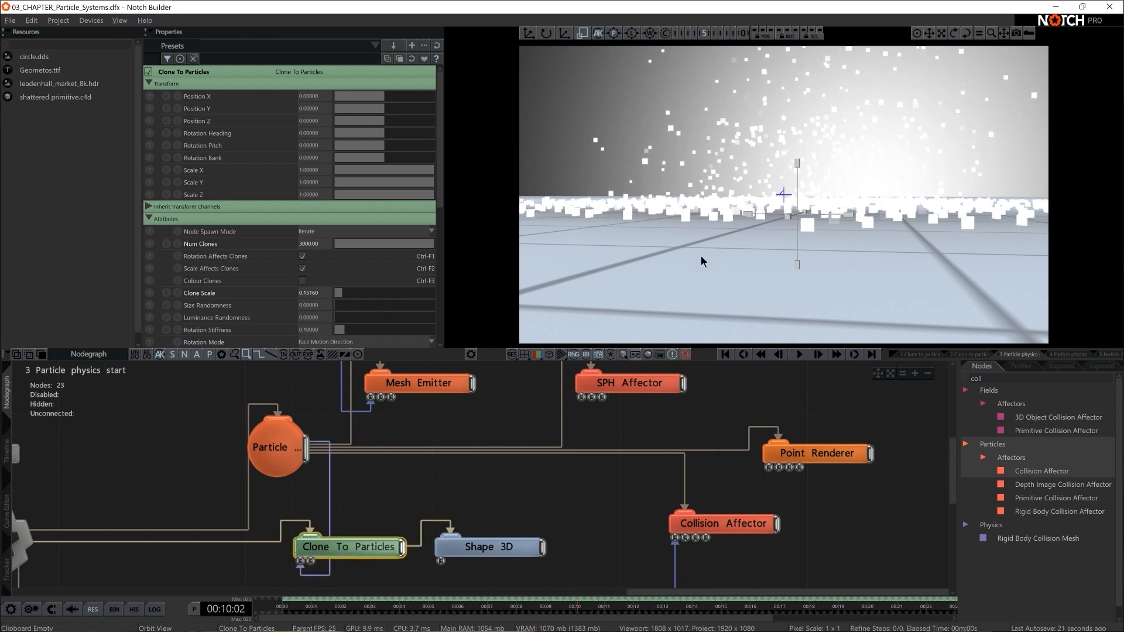
pyautogui.press('space')
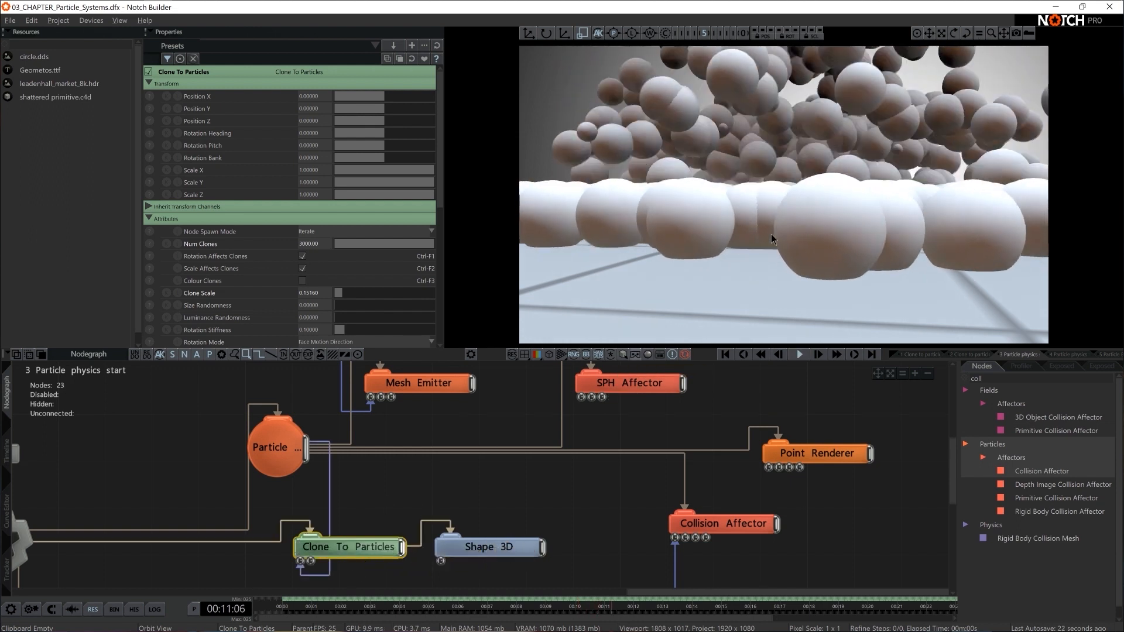
# Try a Point Collision Radius of about 0.099 on the Collision Affector with Clone To Particles disabled, and re-enable the clones.
pyautogui.press('d')
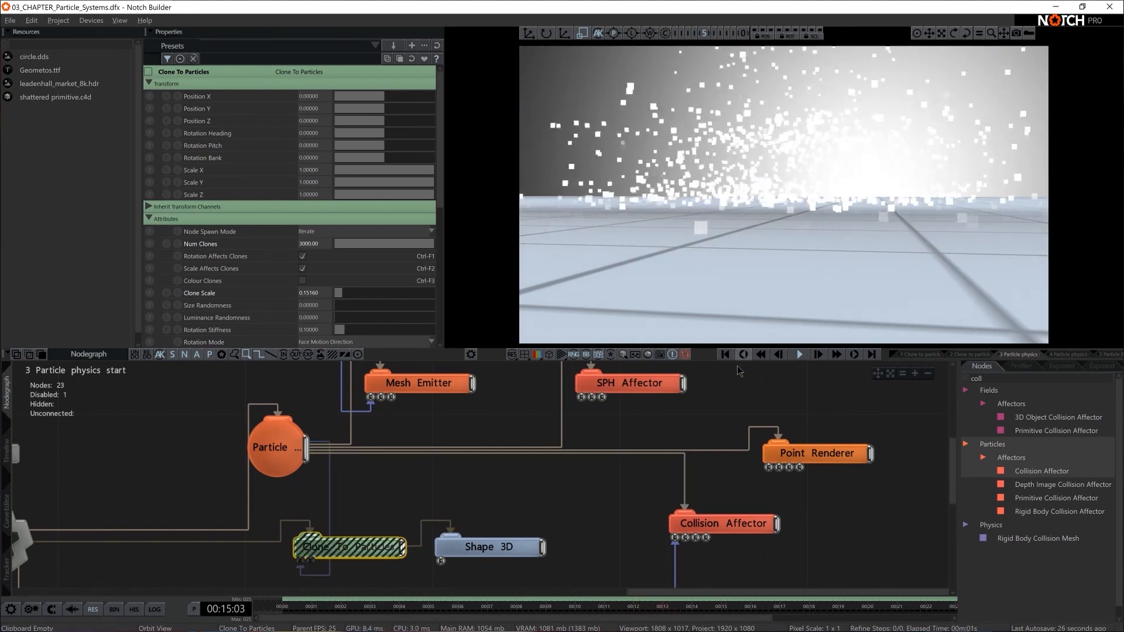
pyautogui.click(712, 525)
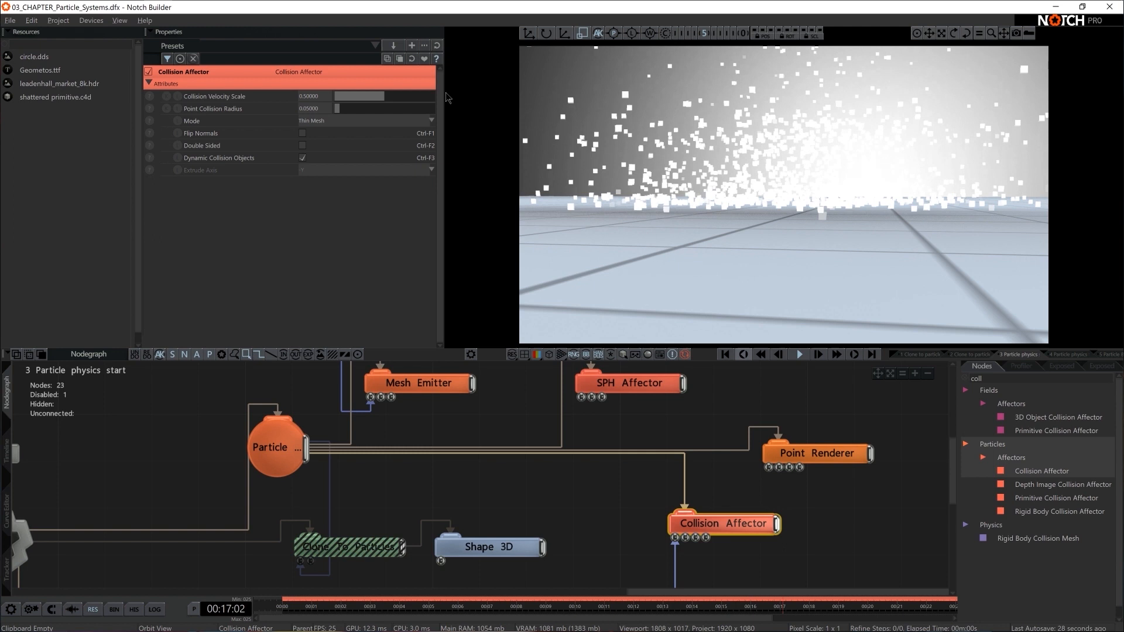
pyautogui.moveTo(338, 108); pyautogui.dragTo(345, 106)
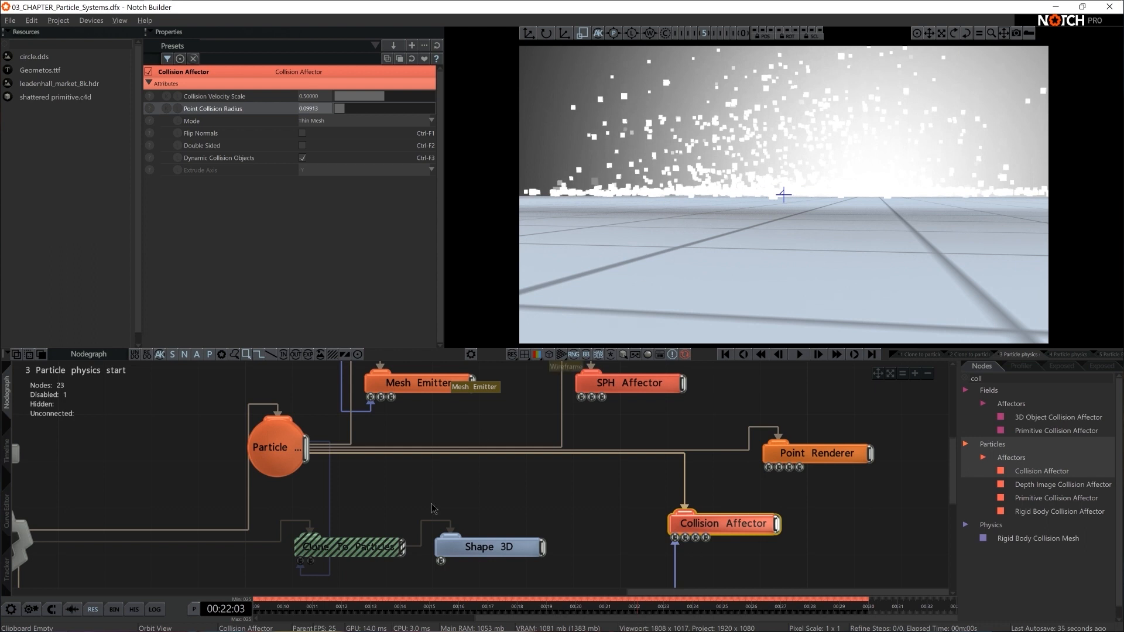
pyautogui.click(375, 547)
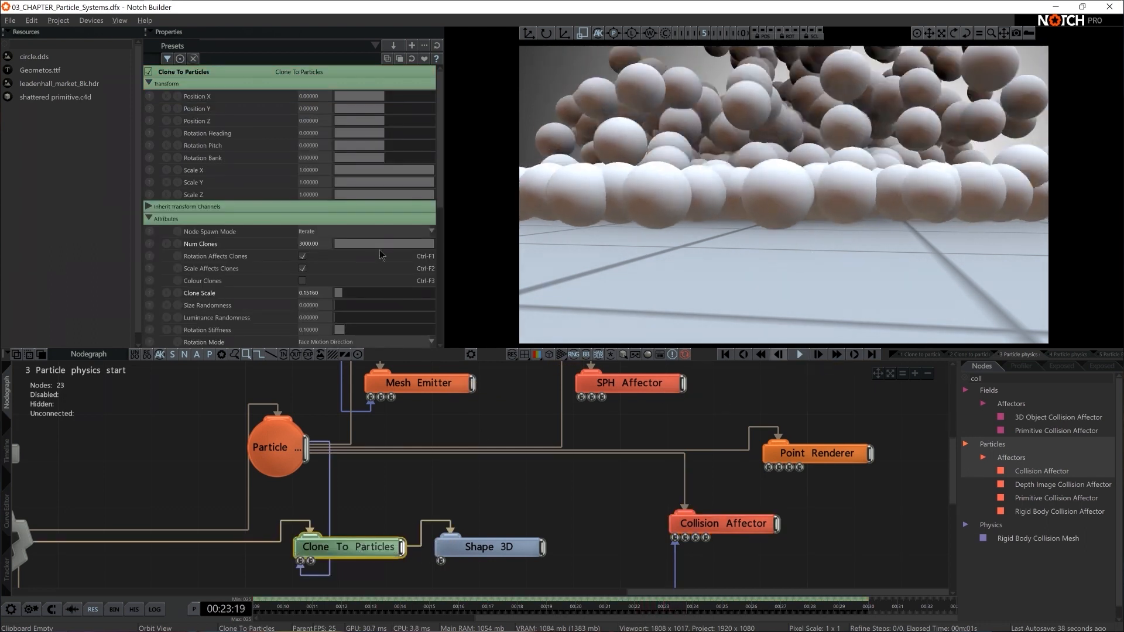
# Reset the Collision Affector's Point Collision Radius to its default and raise it to about 0.117.
pyautogui.click(724, 523)
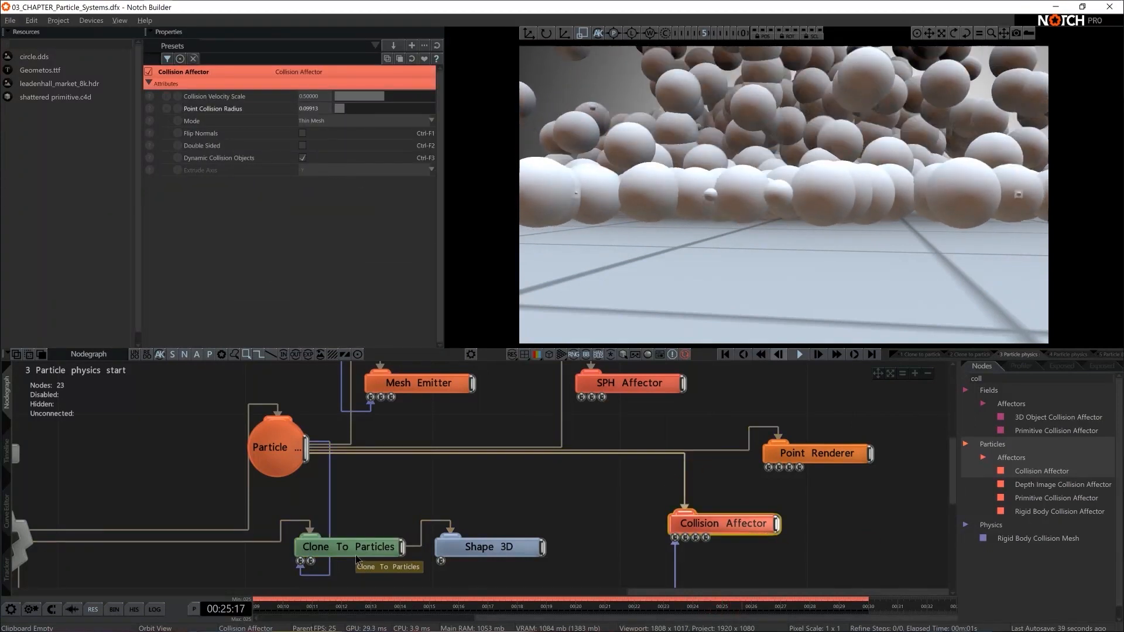
pyautogui.moveTo(346, 110); pyautogui.dragTo(339, 109)
pyautogui.click(320, 109)
pyautogui.click(258, 107)
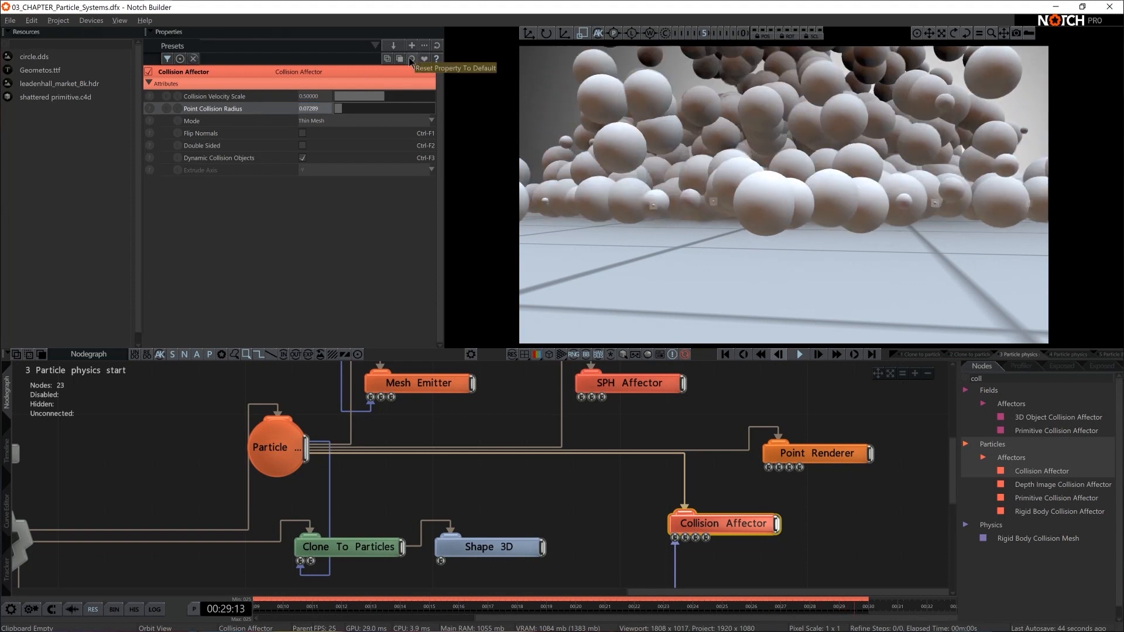
pyautogui.click(411, 58)
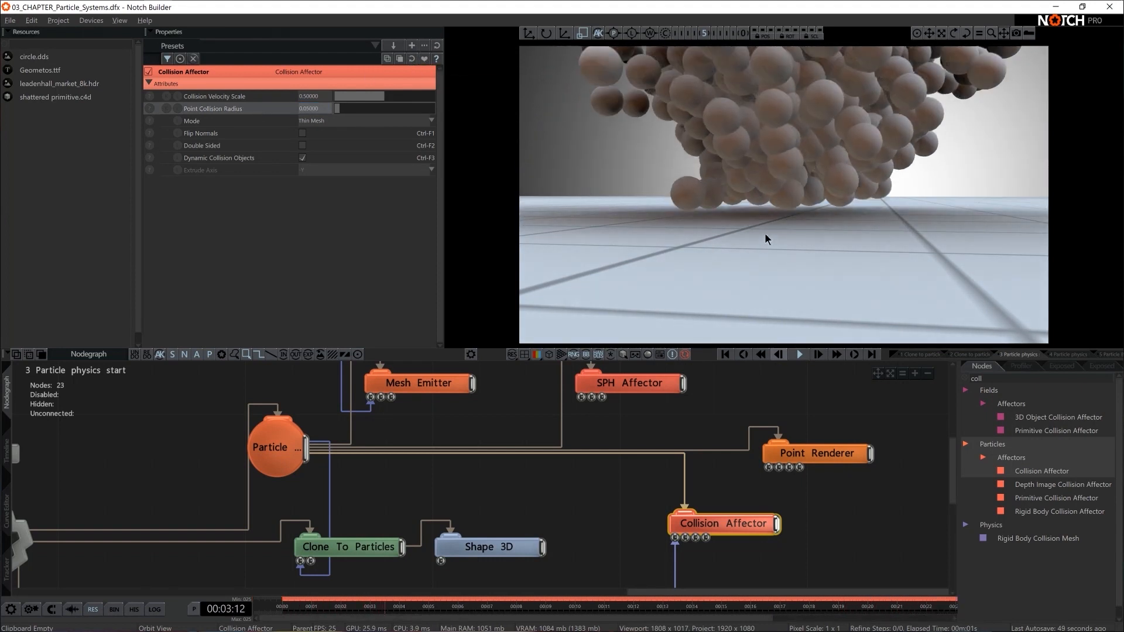
pyautogui.moveTo(383, 109); pyautogui.dragTo(346, 109)
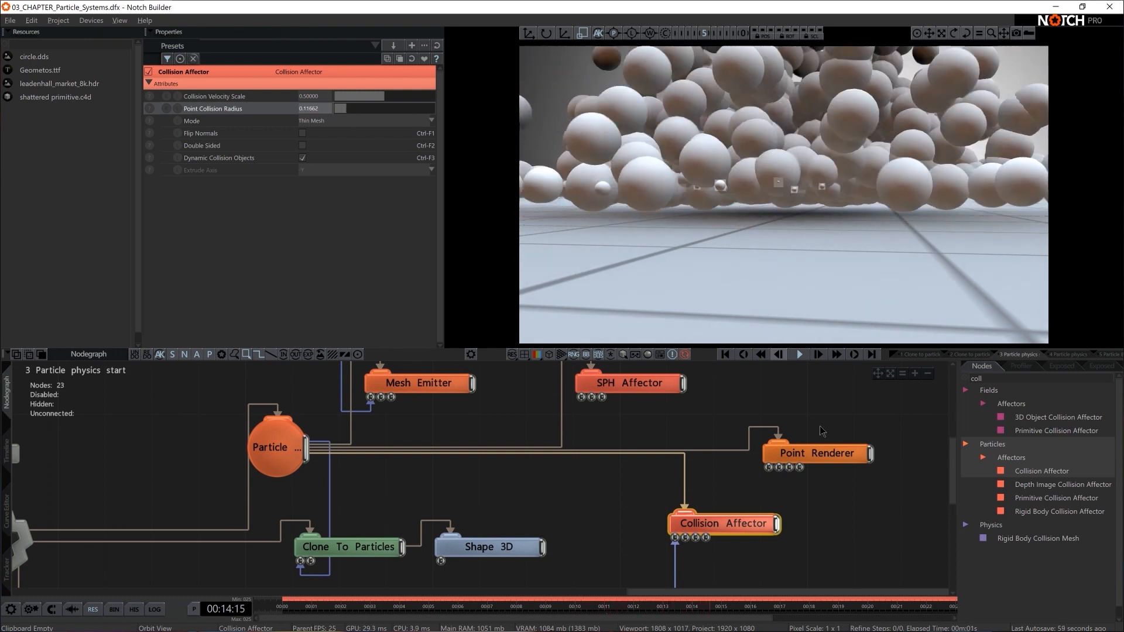
# Disable the Point Renderer node and return the viewport to the scene camera.
pyautogui.click(819, 454)
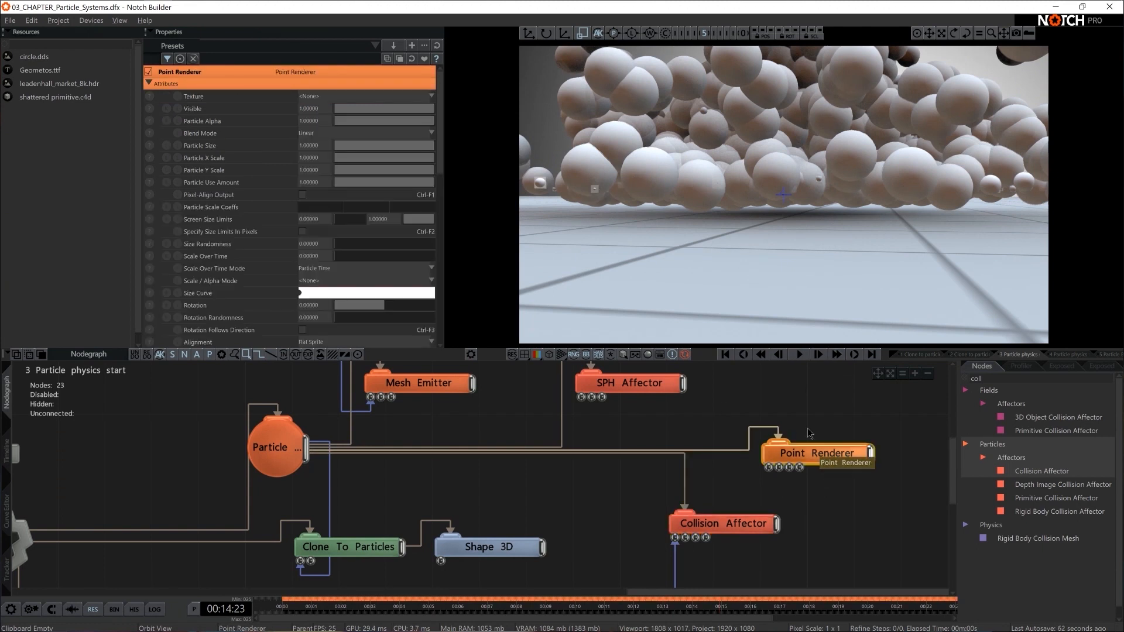
pyautogui.hotkey('ctrl', 'd')
pyautogui.hotkey('ctrl', 'd')
pyautogui.hotkey('ctrl', 'd')
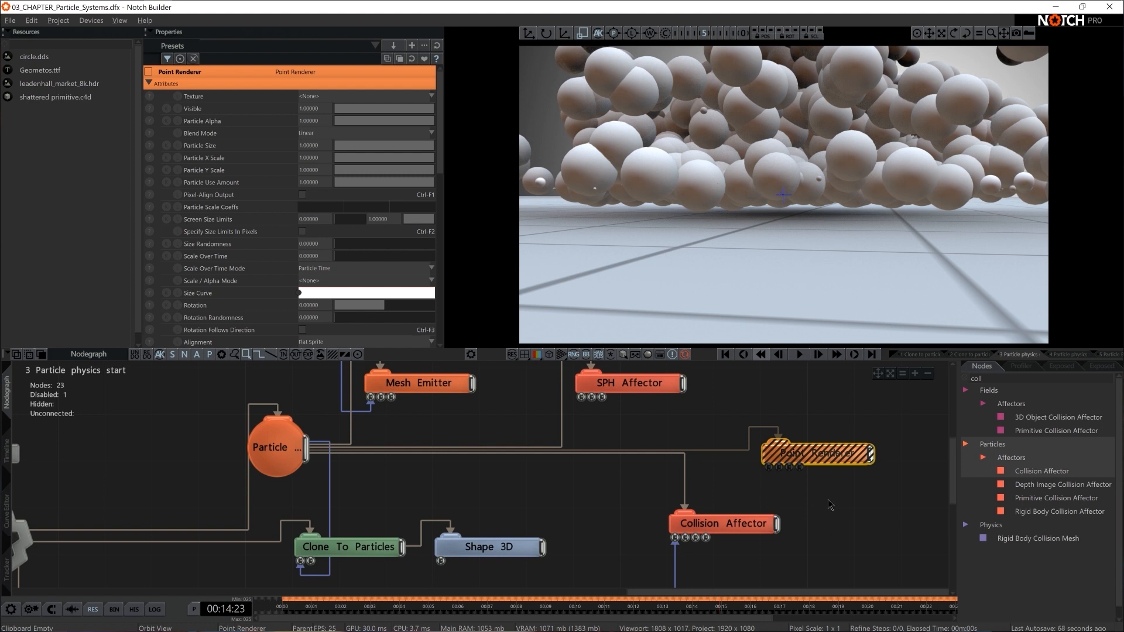
pyautogui.press('0')
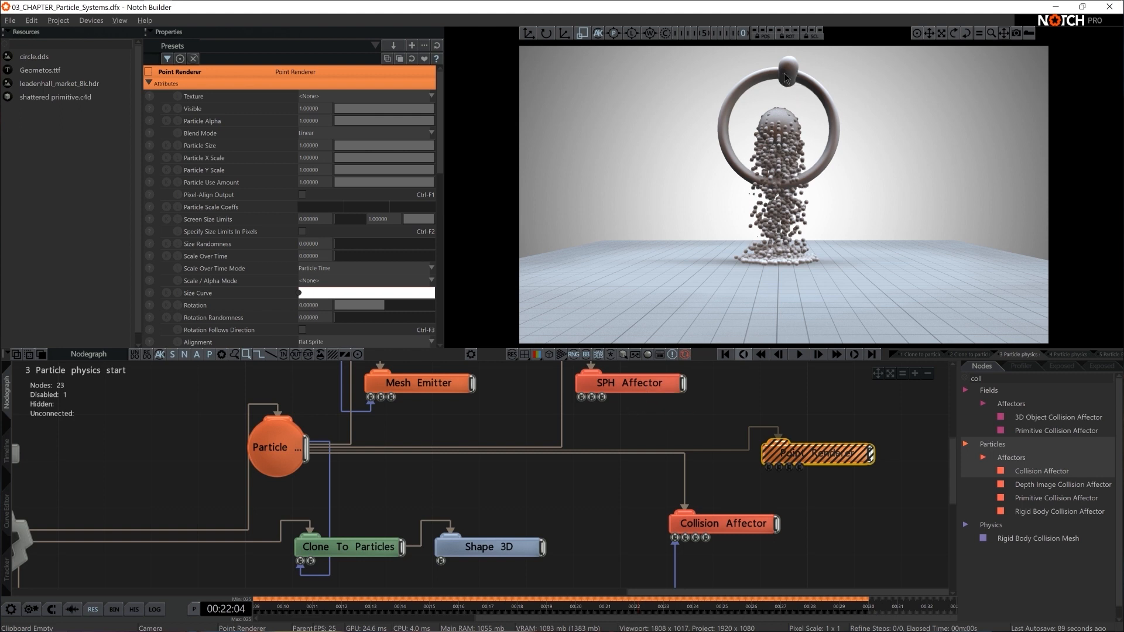
pyautogui.scroll(-5, 732, 391)
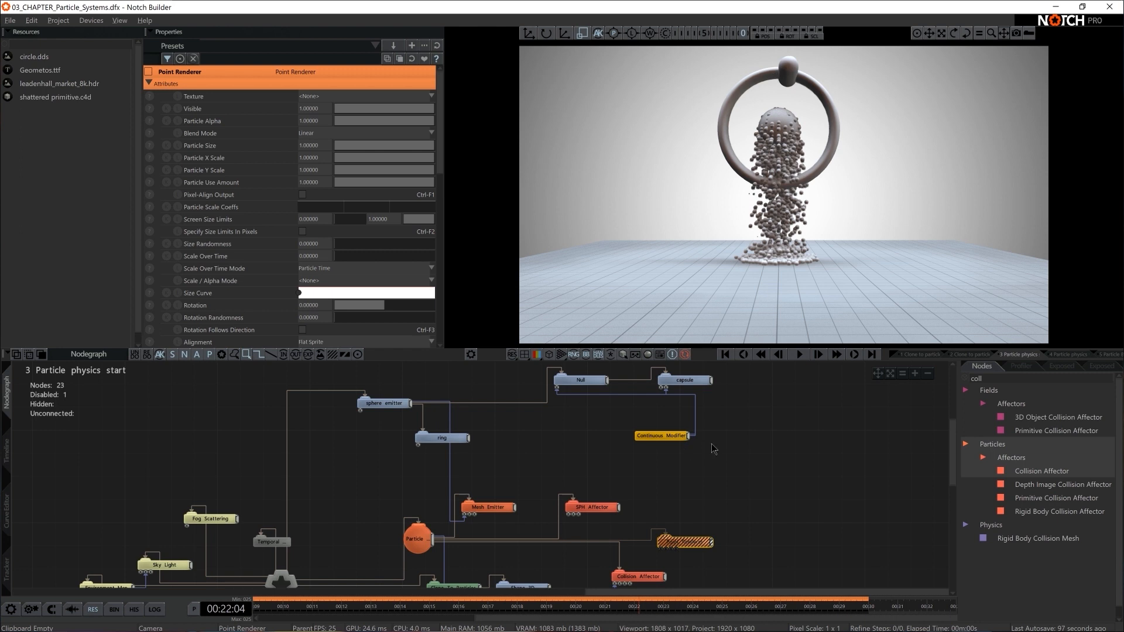
# Reposition the Collision Affector node, connect the capsule and ring to it as collision meshes, and replay the simulation.
pyautogui.moveTo(651, 579); pyautogui.dragTo(790, 511)
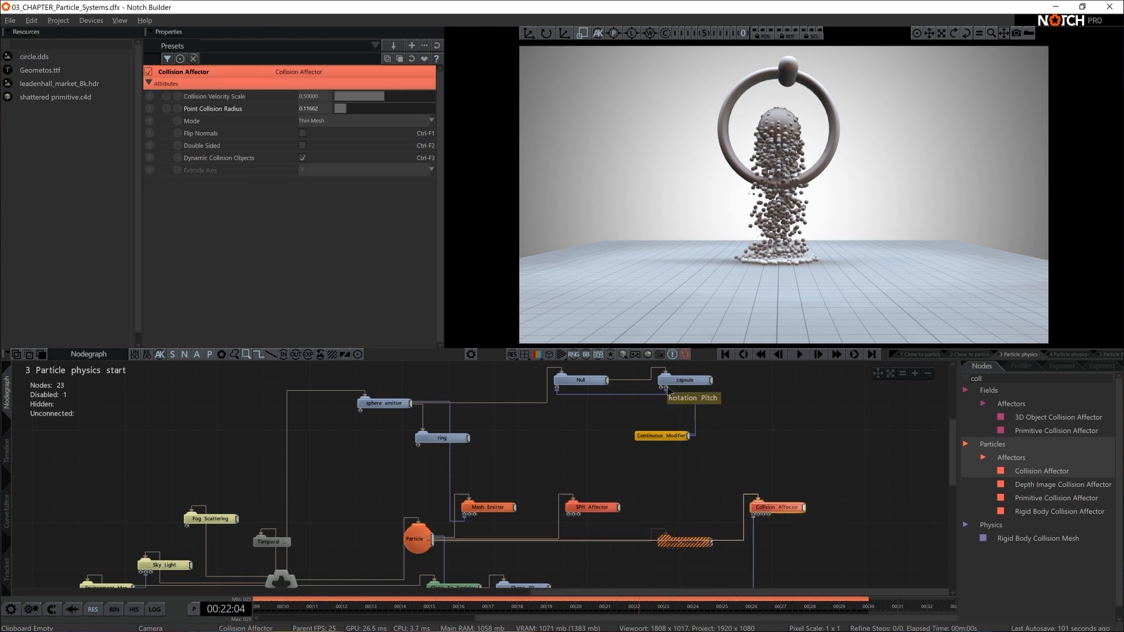
pyautogui.moveTo(711, 381); pyautogui.dragTo(756, 518)
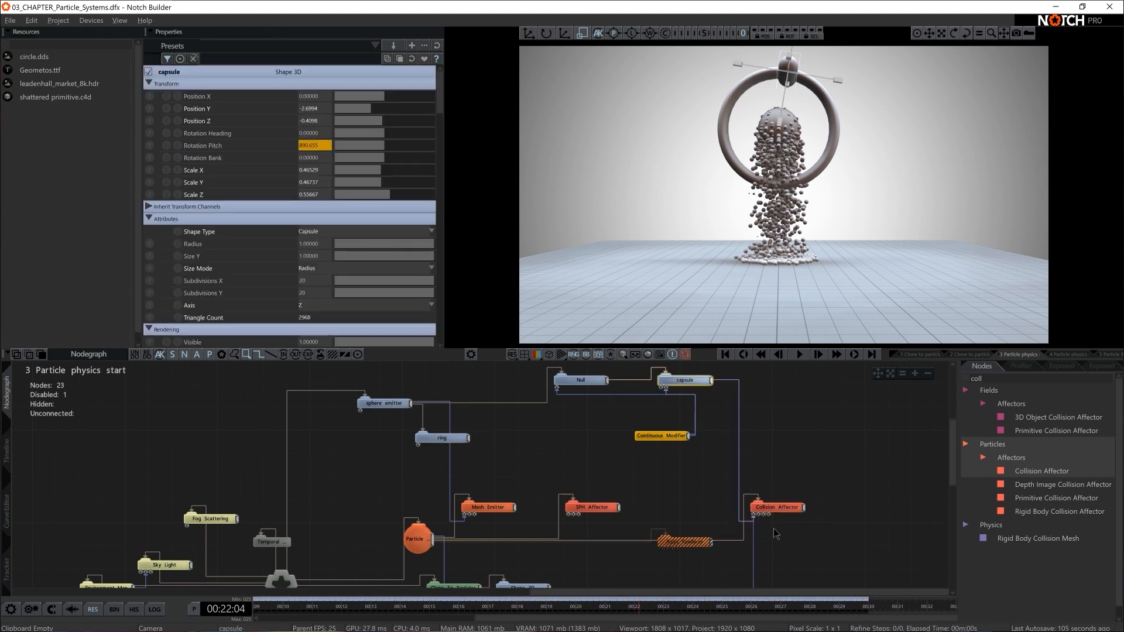
pyautogui.click(459, 439)
pyautogui.moveTo(469, 443); pyautogui.dragTo(757, 517)
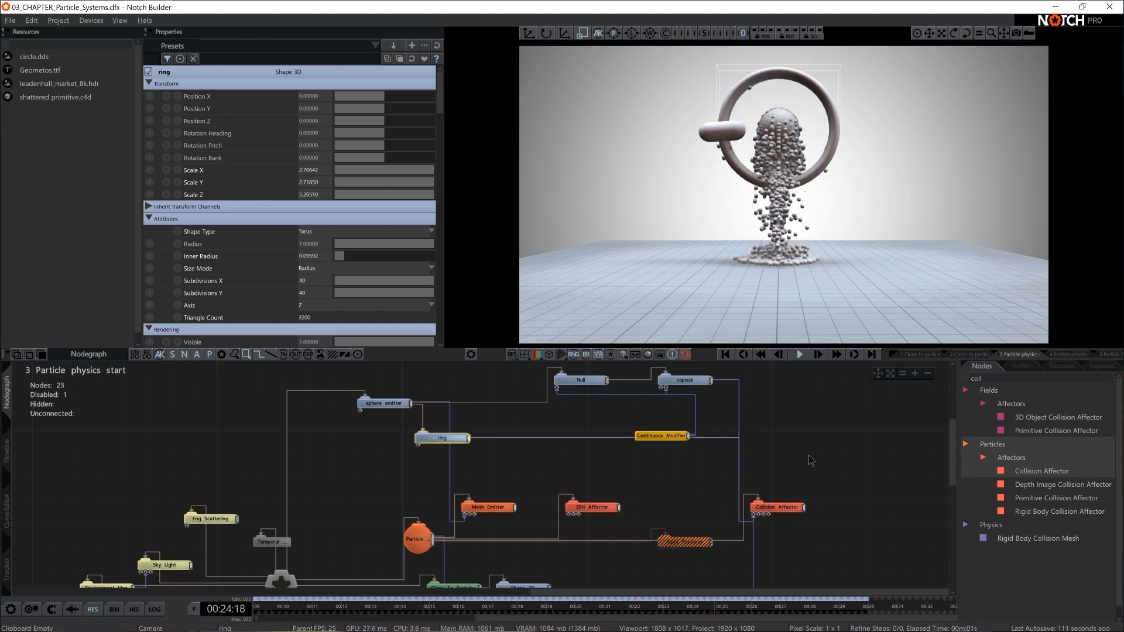
pyautogui.press('Return')
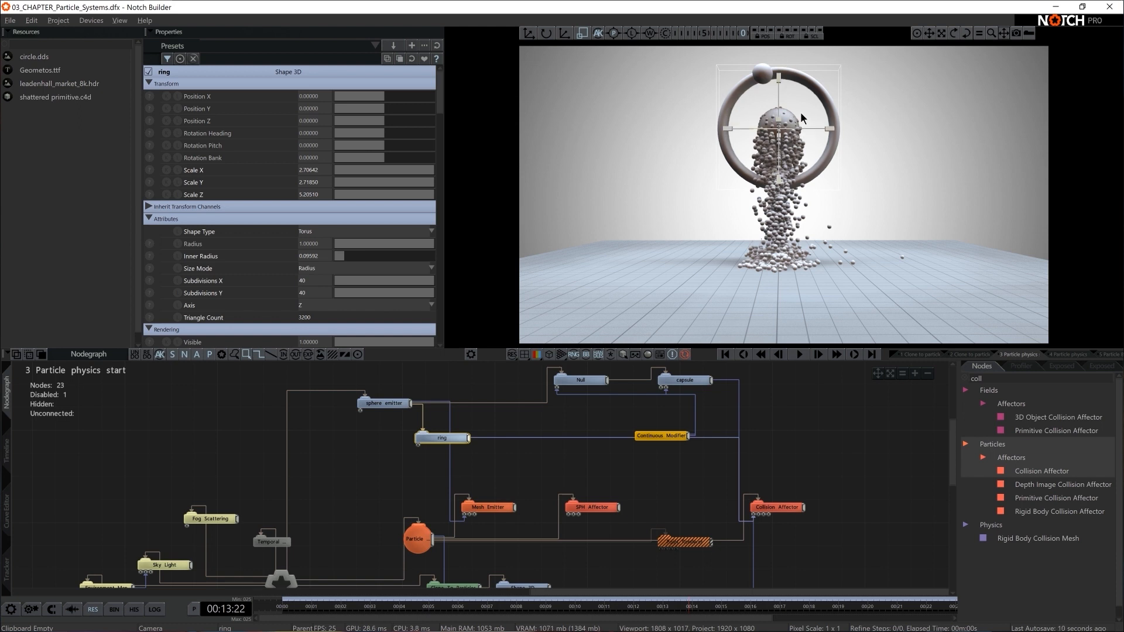
pyautogui.press('space')
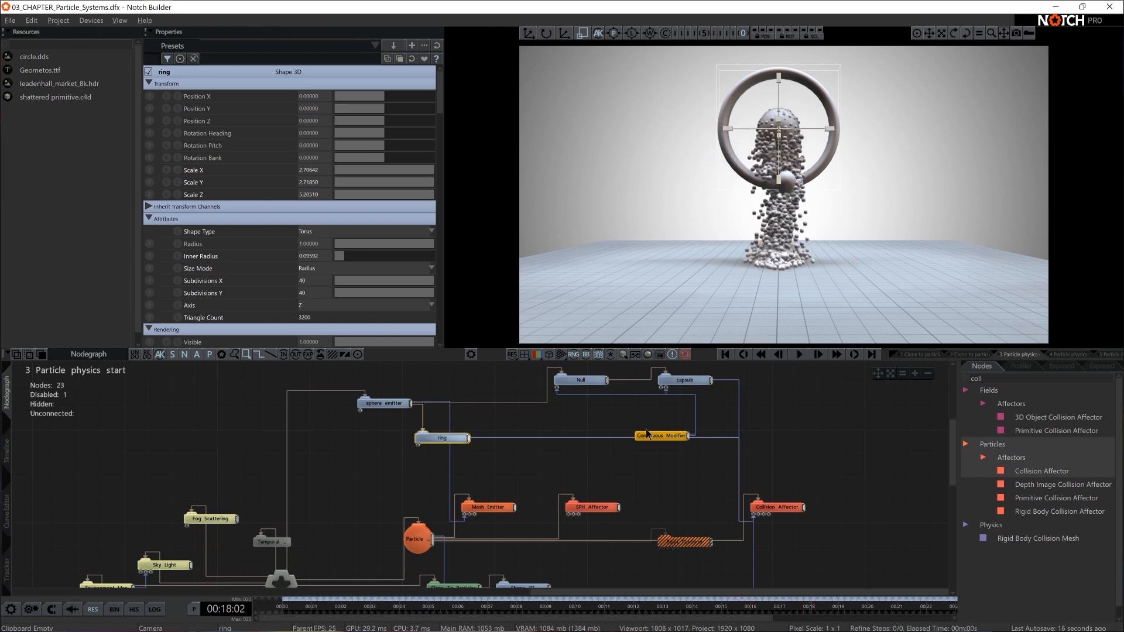
# Add a particle Kill Box Affector to the particle system, raise it to about 5.79 in Y around the emitter sphere, and resume playback.
pyautogui.moveTo(648, 490); pyautogui.dragTo(648, 425, button='middle')
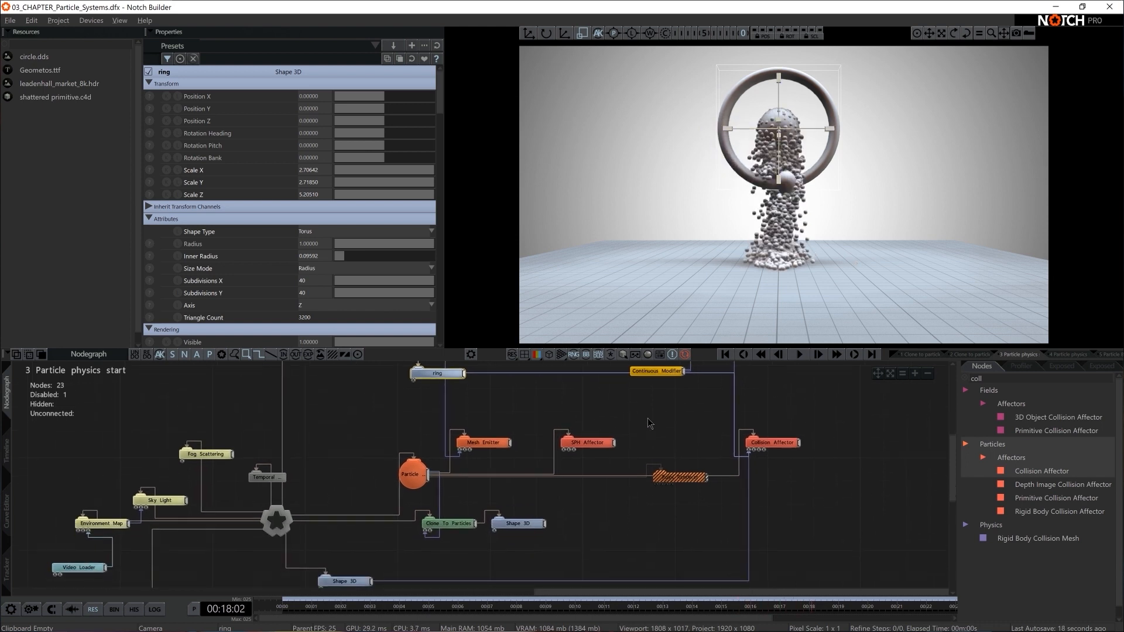
pyautogui.write('kill')
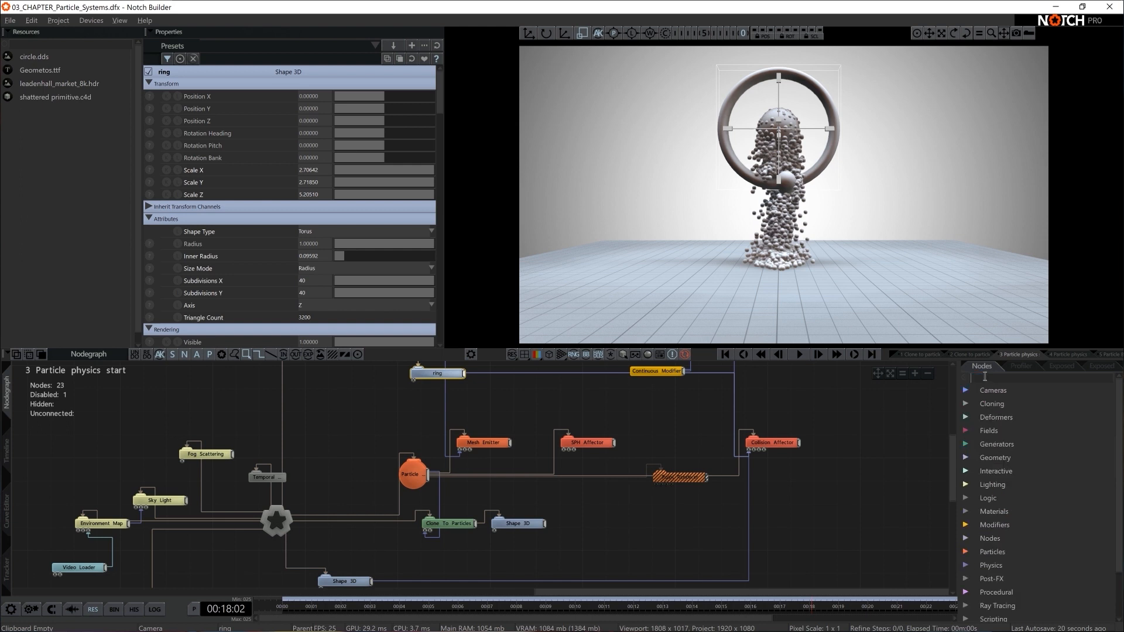
pyautogui.moveTo(1035, 457); pyautogui.dragTo(623, 423)
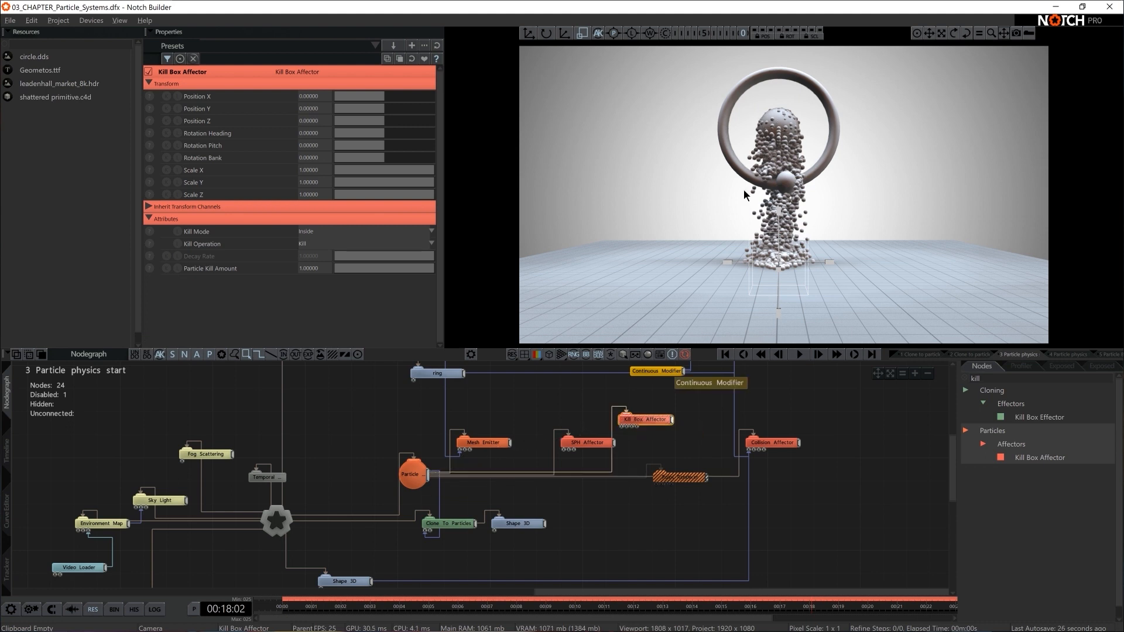
pyautogui.click(529, 34)
pyautogui.moveTo(782, 159); pyautogui.dragTo(781, 60)
pyautogui.press('space')
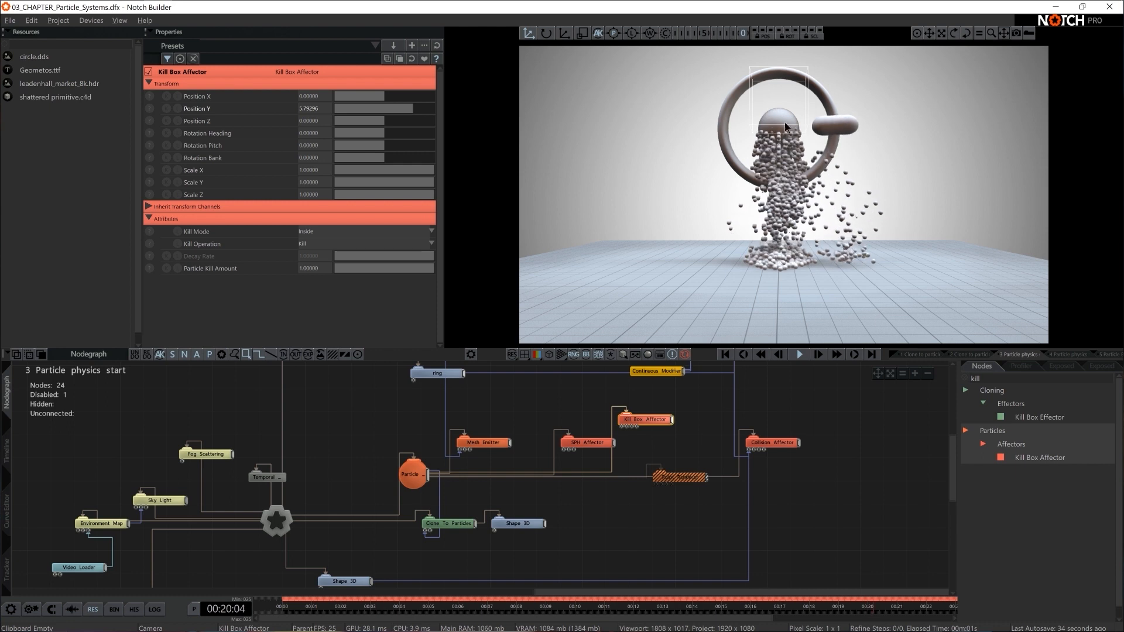
pyautogui.click(810, 394)
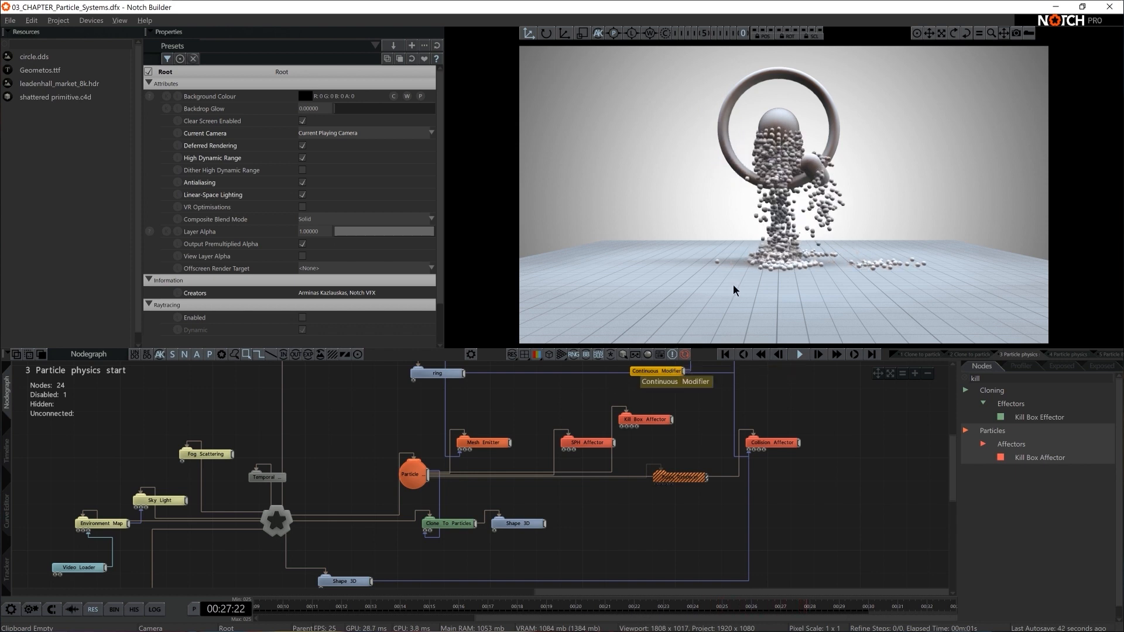
# Raise the Size Randomness of Clone To Particles to about 0.87 and pause playback.
pyautogui.click(460, 524)
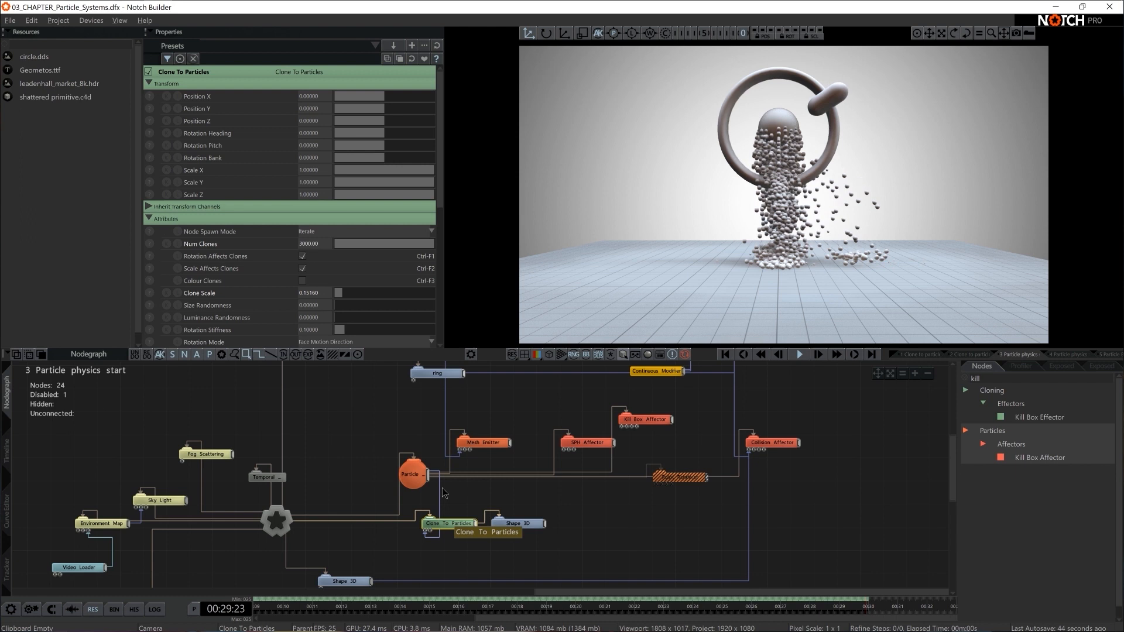
pyautogui.moveTo(350, 310); pyautogui.dragTo(425, 312)
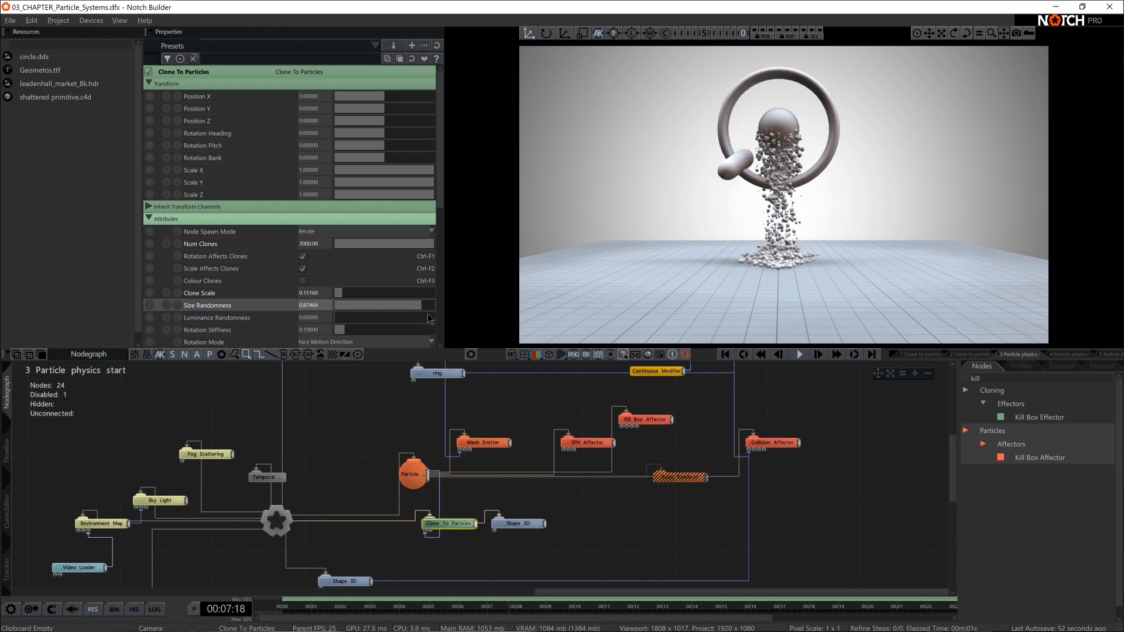
pyautogui.press('space')
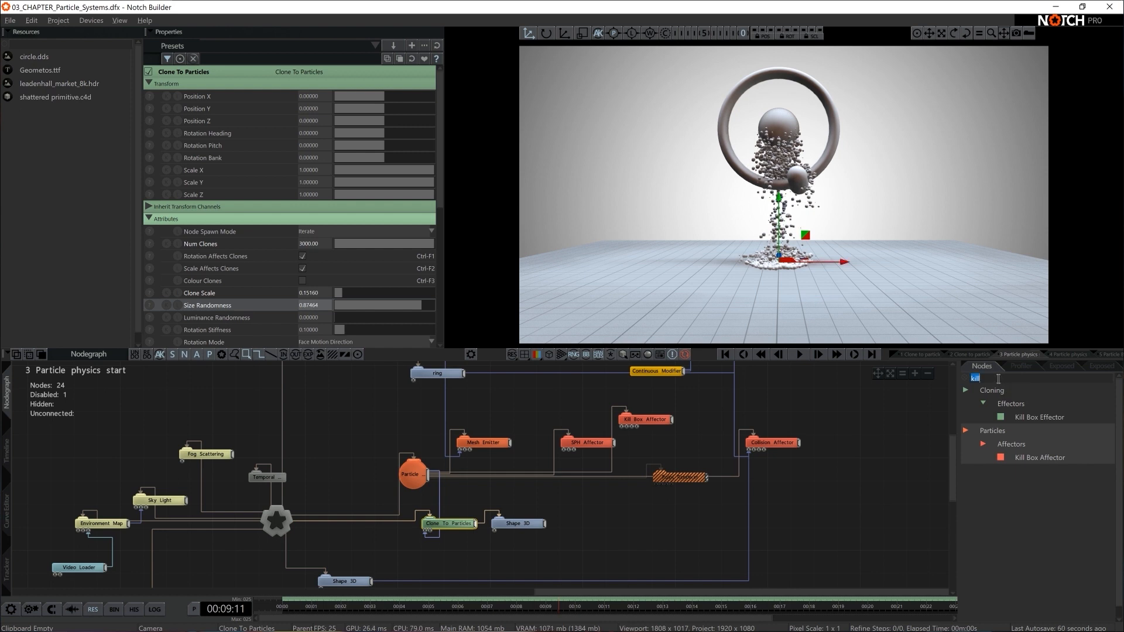
# Add a particle Vortex Affector node and connect it to the particle system's root.
pyautogui.press('BackSpace')
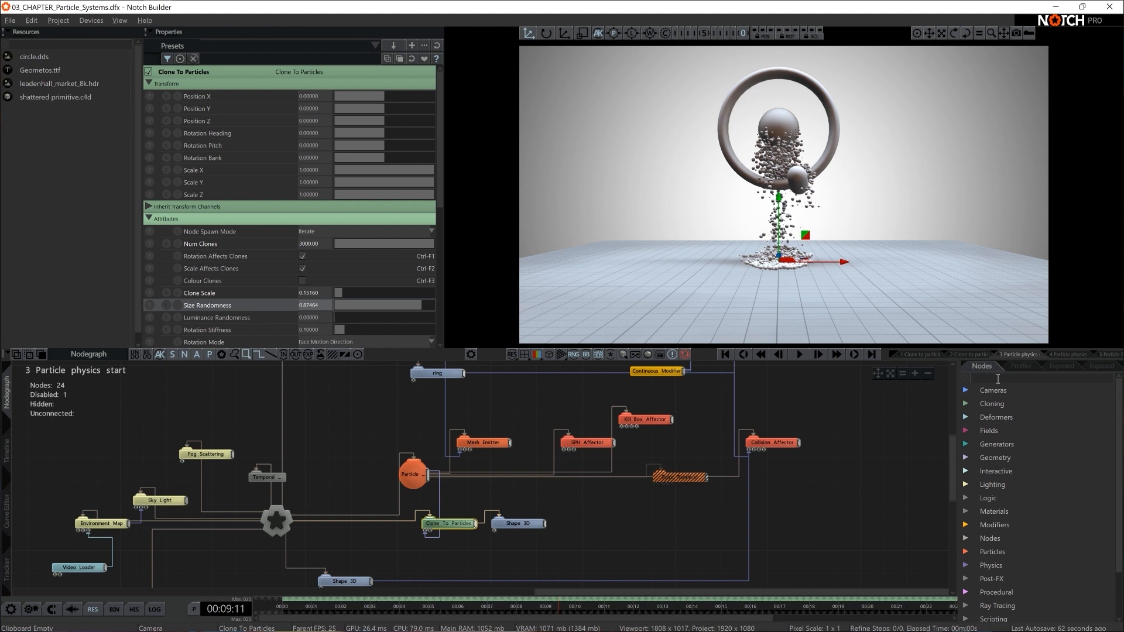
pyautogui.write('vorte')
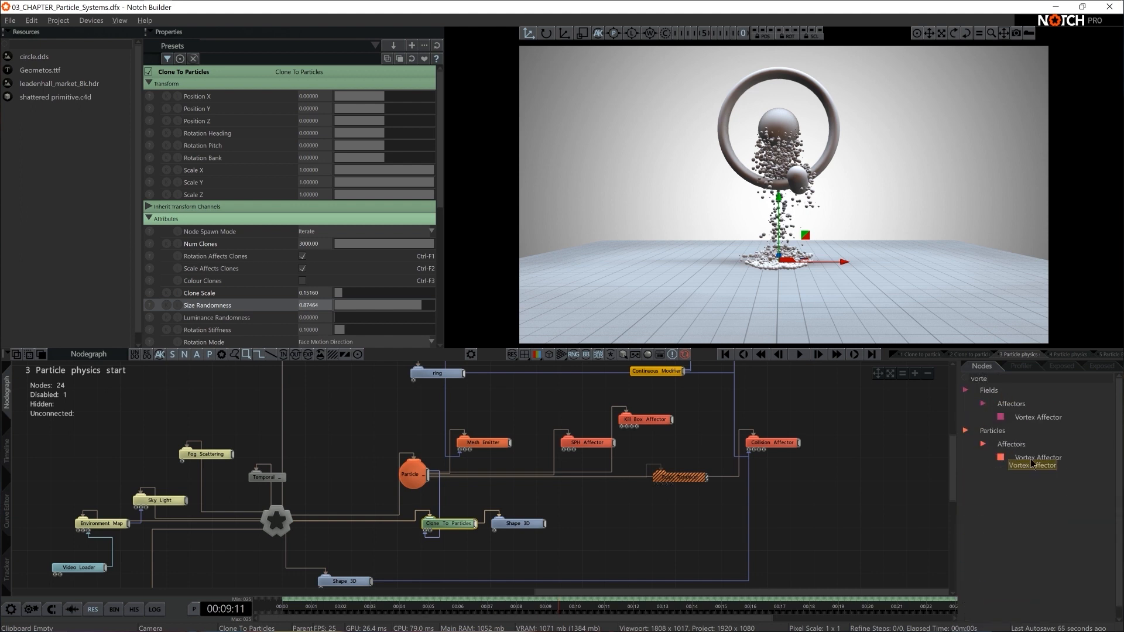
pyautogui.moveTo(1038, 457); pyautogui.dragTo(673, 511)
pyautogui.click(425, 477)
pyautogui.moveTo(430, 479); pyautogui.dragTo(679, 512)
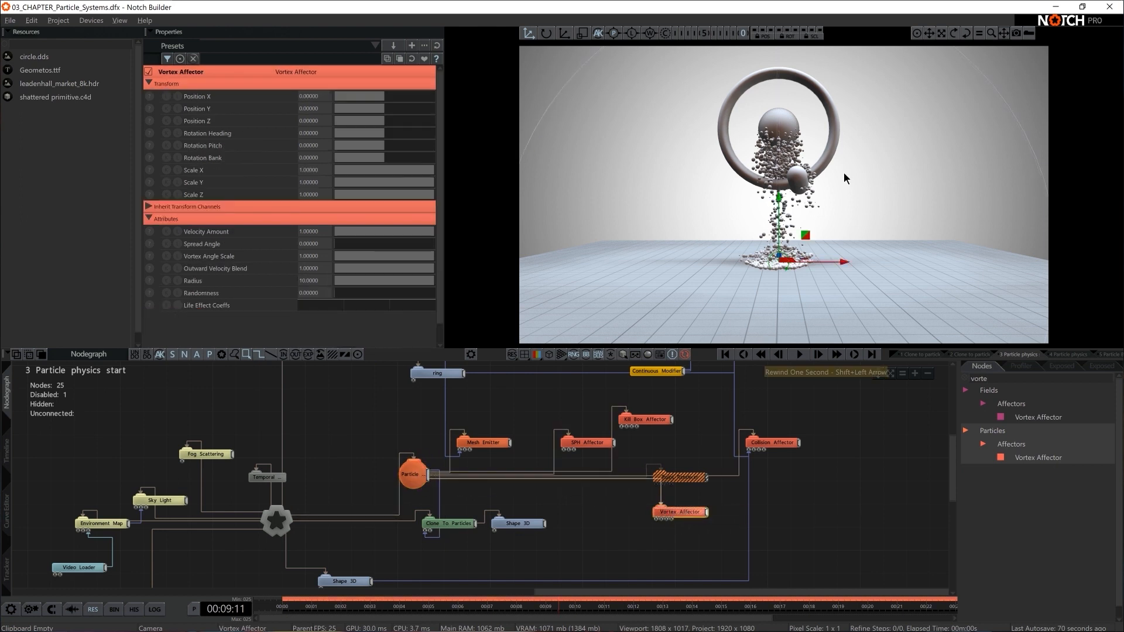
# Place the Vortex Affector at a Rotation Pitch of 90 and about 1.74 in Y, with its Radius reduced to about 2.16.
pyautogui.press('e')
pyautogui.moveTo(777, 284); pyautogui.dragTo(781, 238)
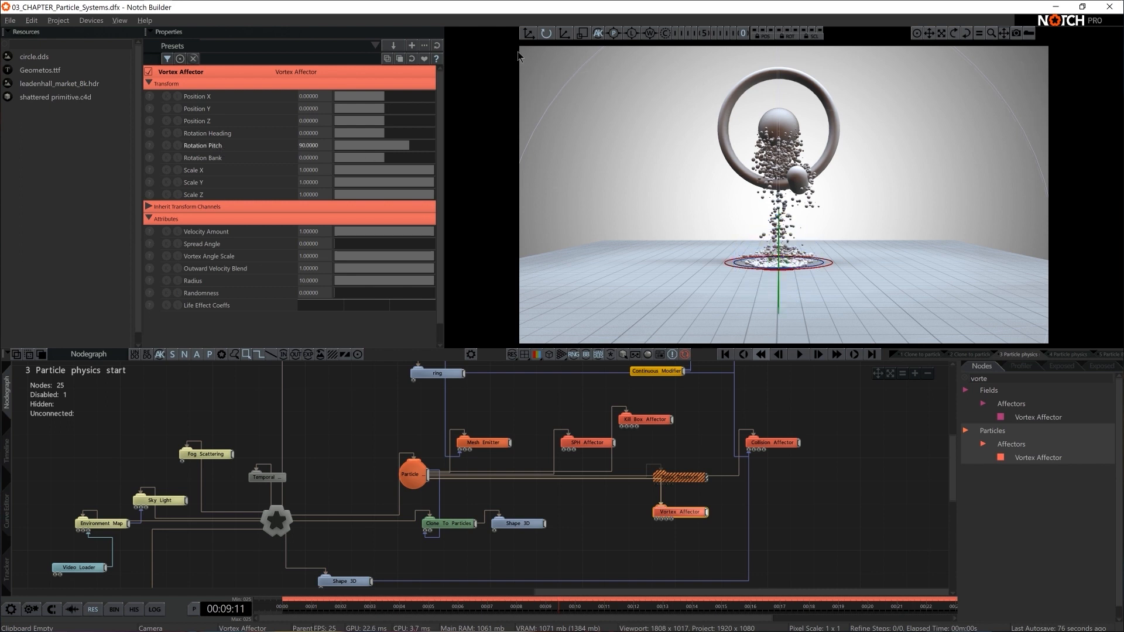
pyautogui.press('w')
pyautogui.moveTo(780, 230); pyautogui.dragTo(782, 217)
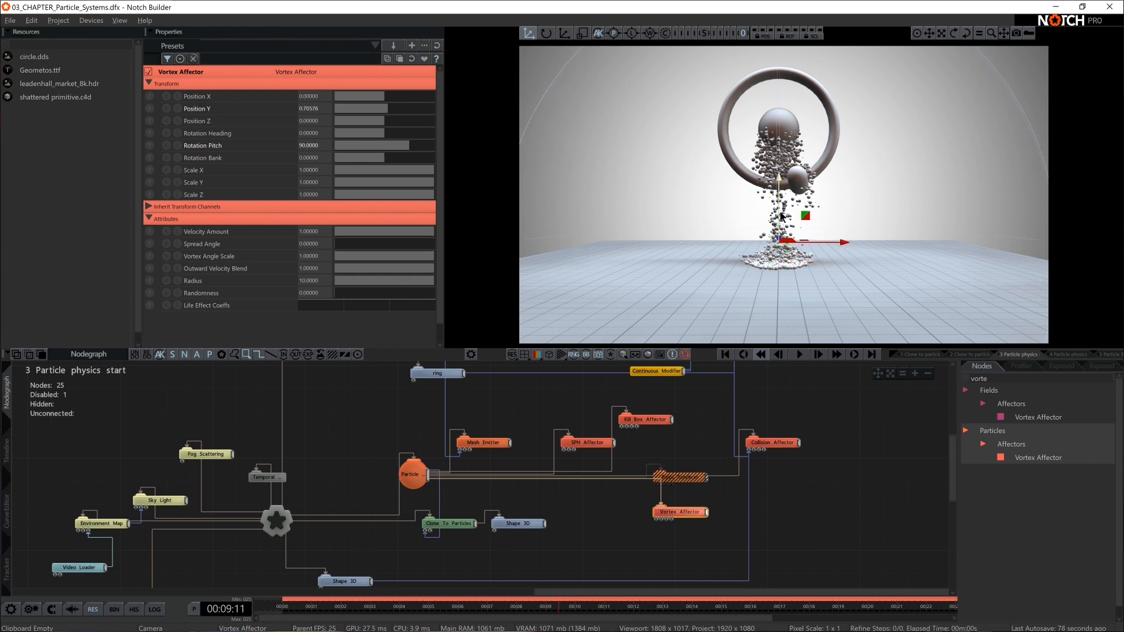
pyautogui.moveTo(402, 283); pyautogui.dragTo(368, 284)
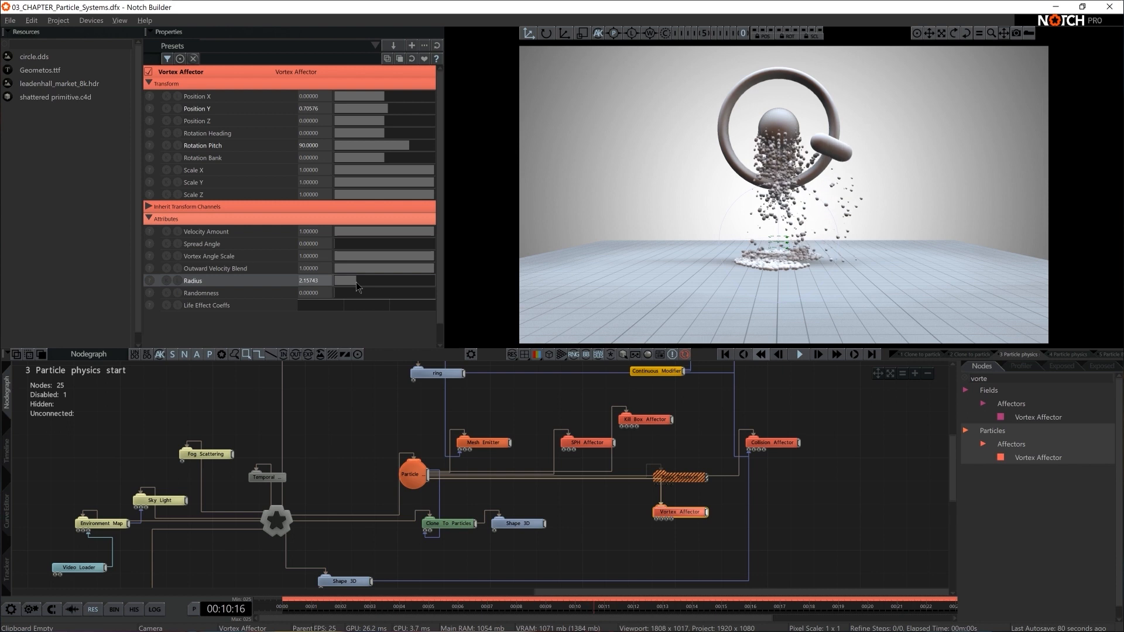
pyautogui.moveTo(782, 199); pyautogui.dragTo(781, 179)
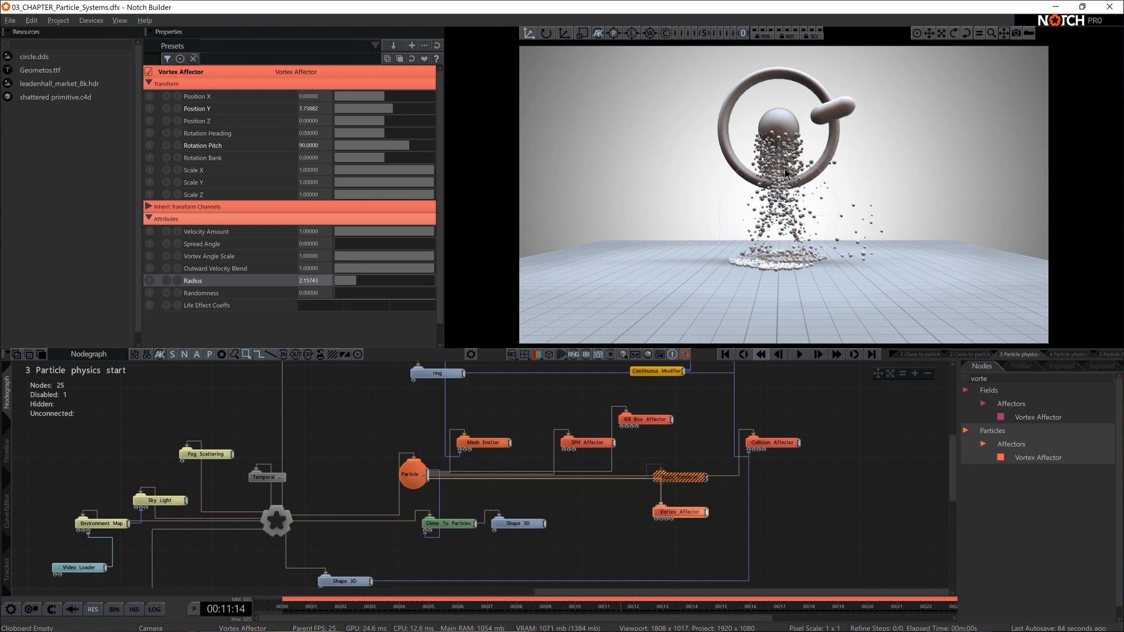
# Set the Vortex Affector's Velocity Amount to 0.2 and Position Y to 1.3, and open its Radius for editing.
pyautogui.click(309, 231)
pyautogui.doubleClick(309, 231)
pyautogui.write('0.')
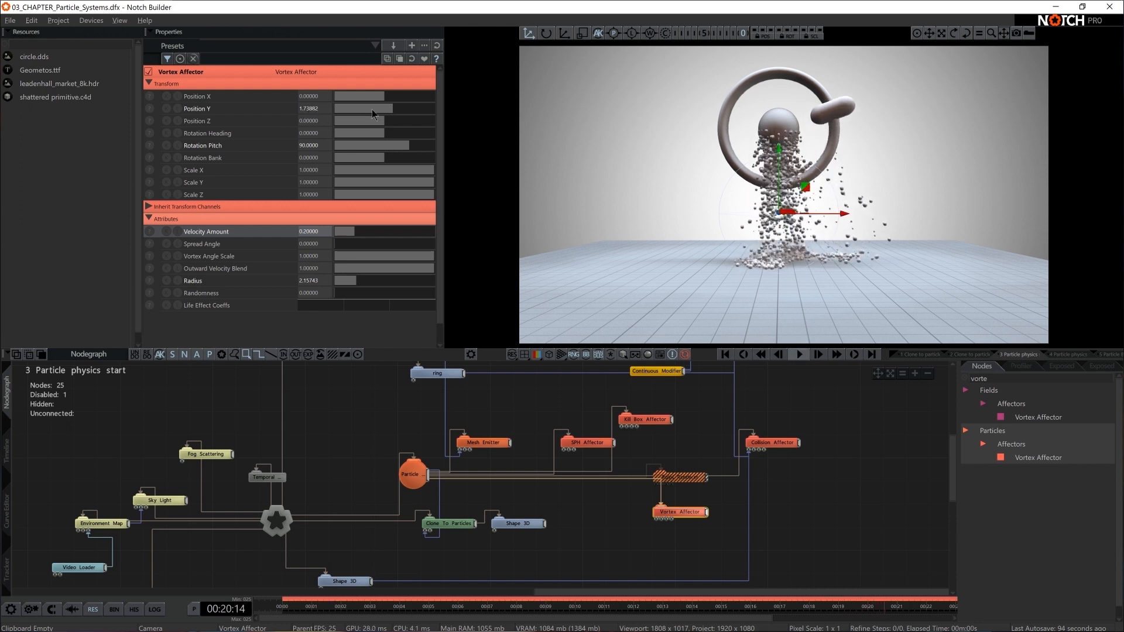
pyautogui.moveTo(373, 113); pyautogui.dragTo(394, 114)
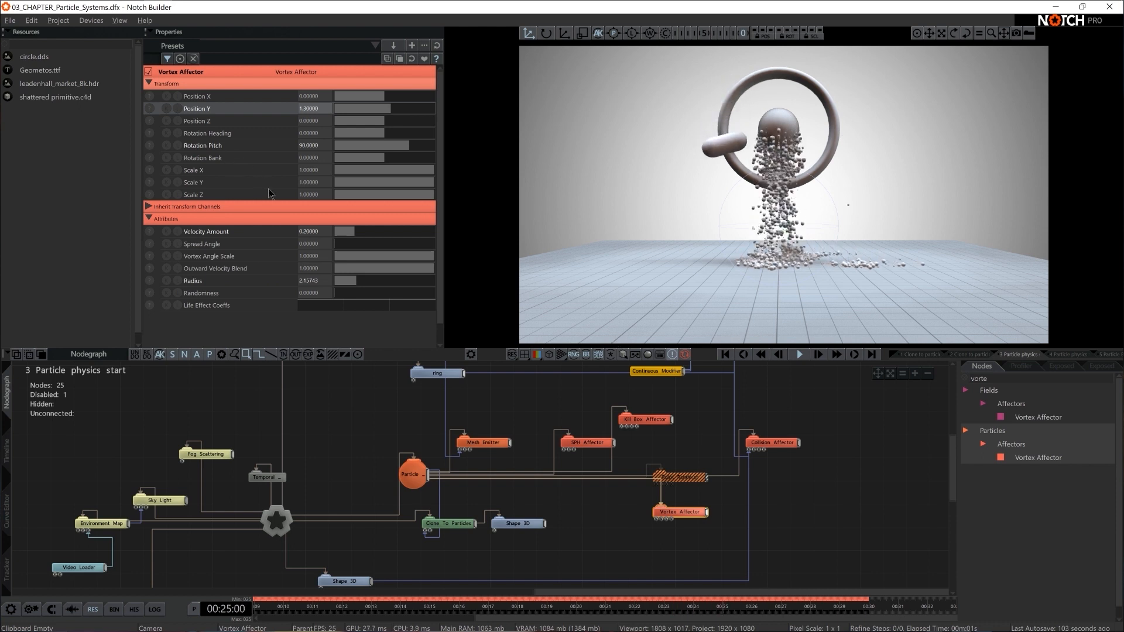
pyautogui.doubleClick(308, 280)
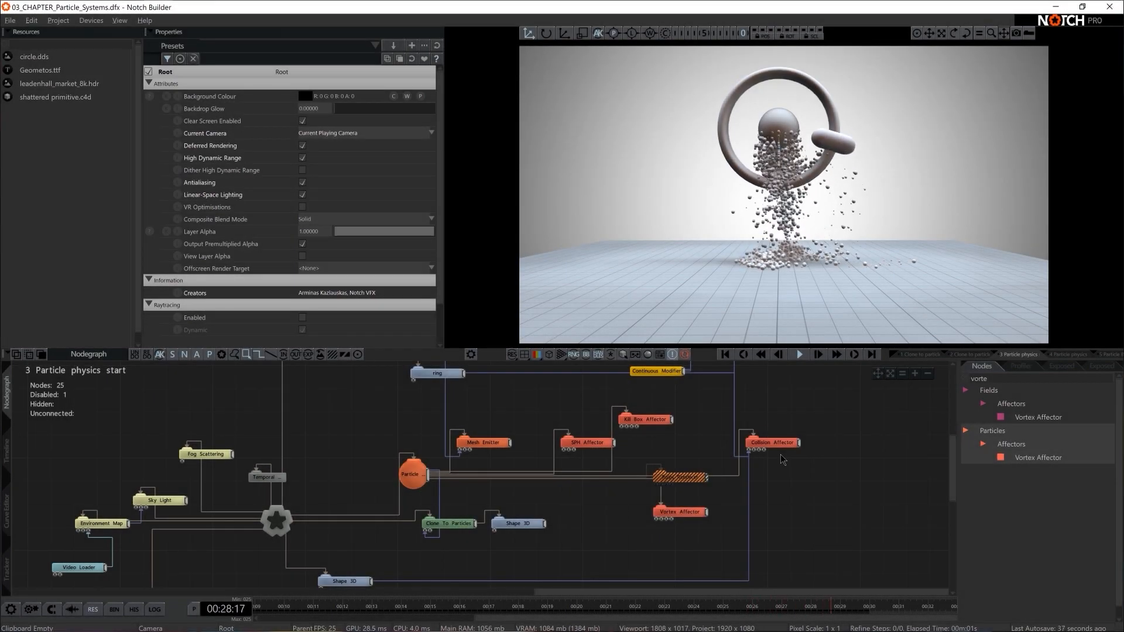
# Add a geometry Text node to the nodegraph and connect it to the scene root.
pyautogui.moveTo(813, 483); pyautogui.dragTo(809, 481, button='middle')
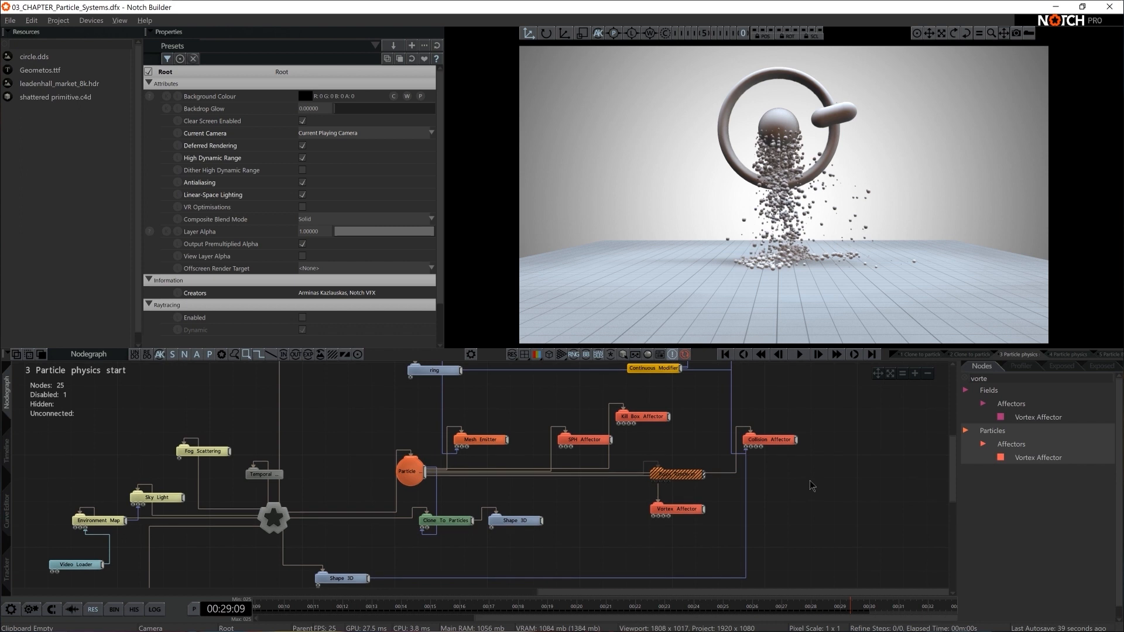
pyautogui.click(967, 380)
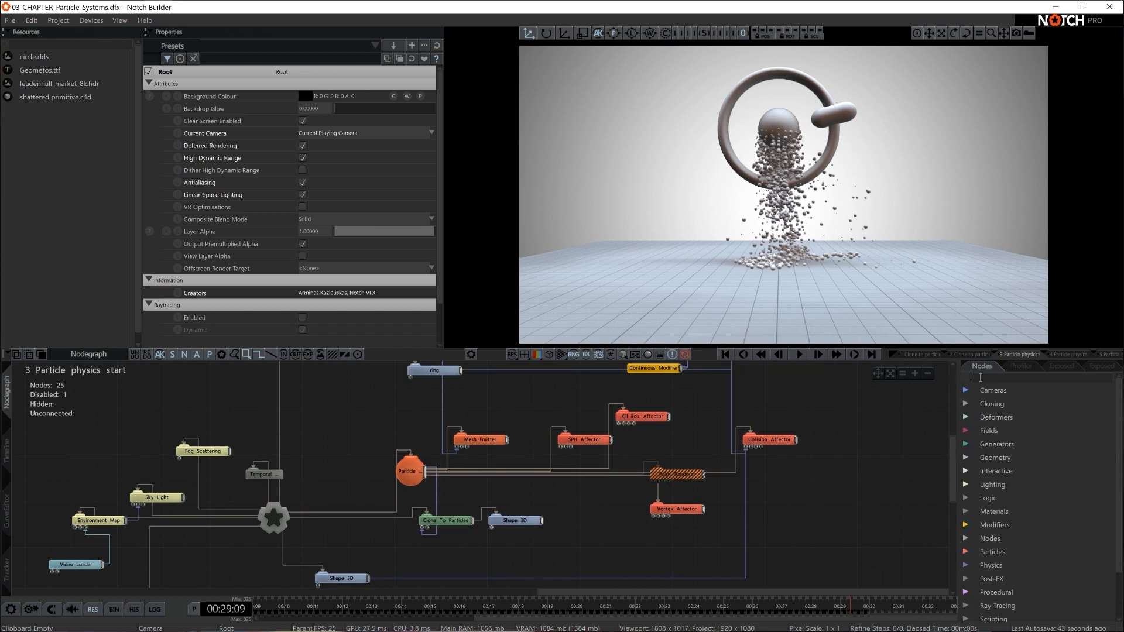
pyautogui.write('text')
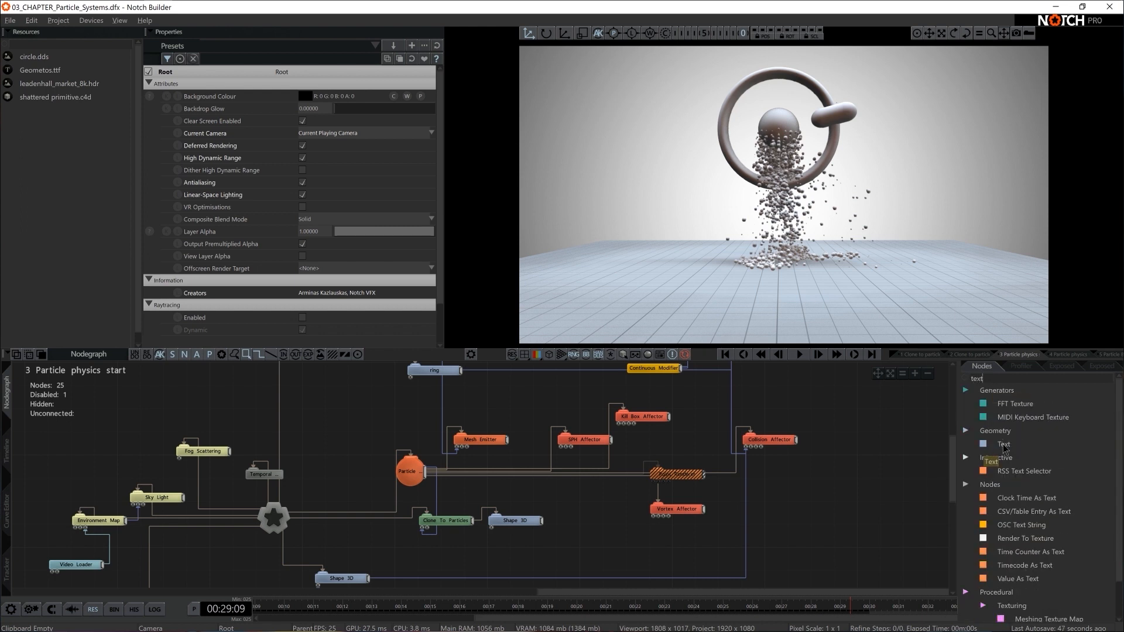
pyautogui.moveTo(1005, 443); pyautogui.dragTo(808, 510)
pyautogui.moveTo(284, 518); pyautogui.dragTo(835, 513)
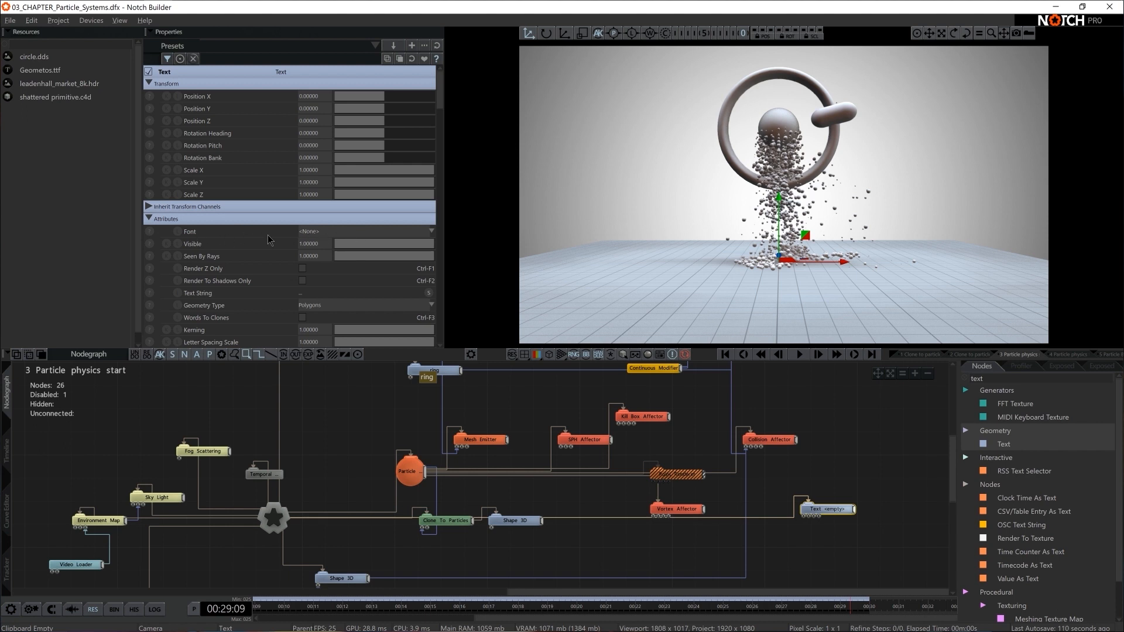
# Set the Text node's font to Geometos.ttf and its text string to "Hello".
pyautogui.click(311, 232)
pyautogui.click(319, 245)
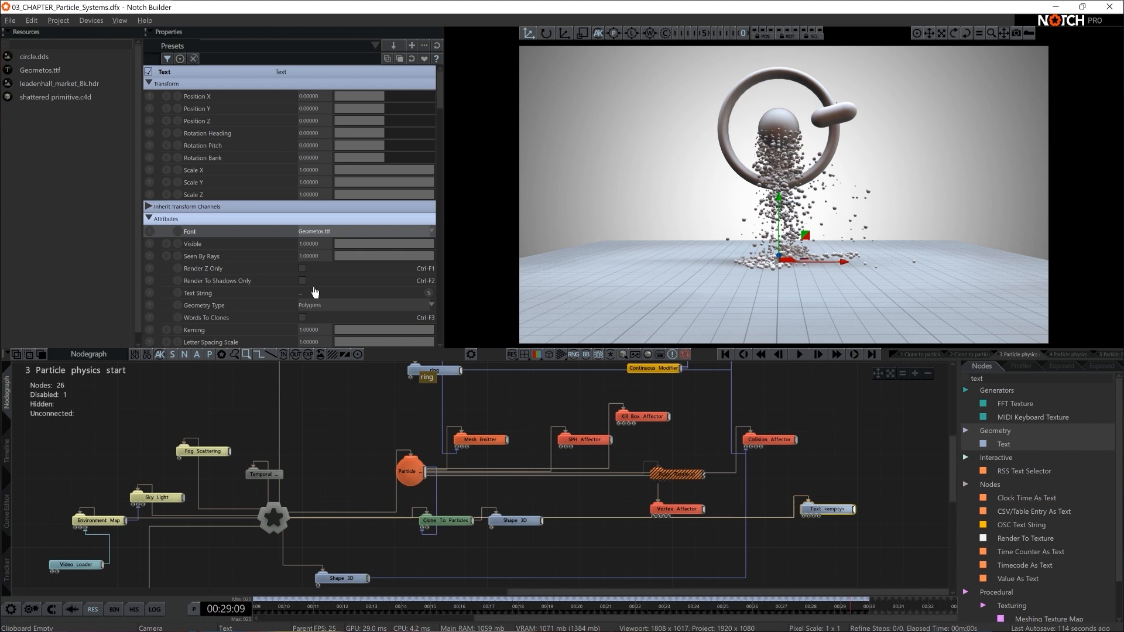
pyautogui.scroll(-2, 314, 292)
pyautogui.click(312, 265)
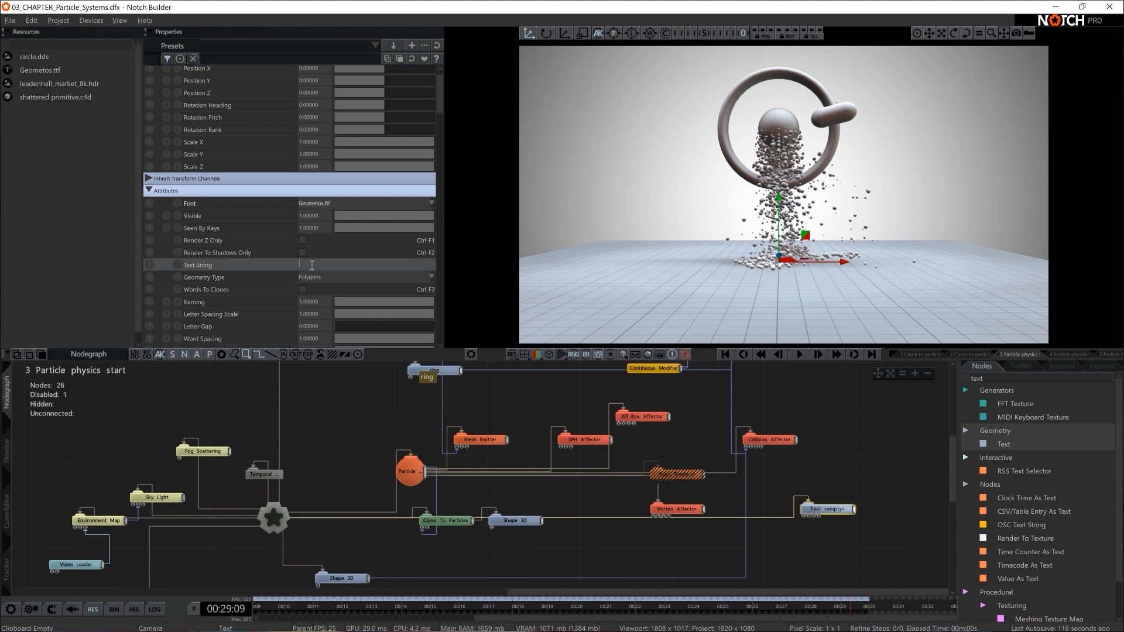
pyautogui.write('Hello')
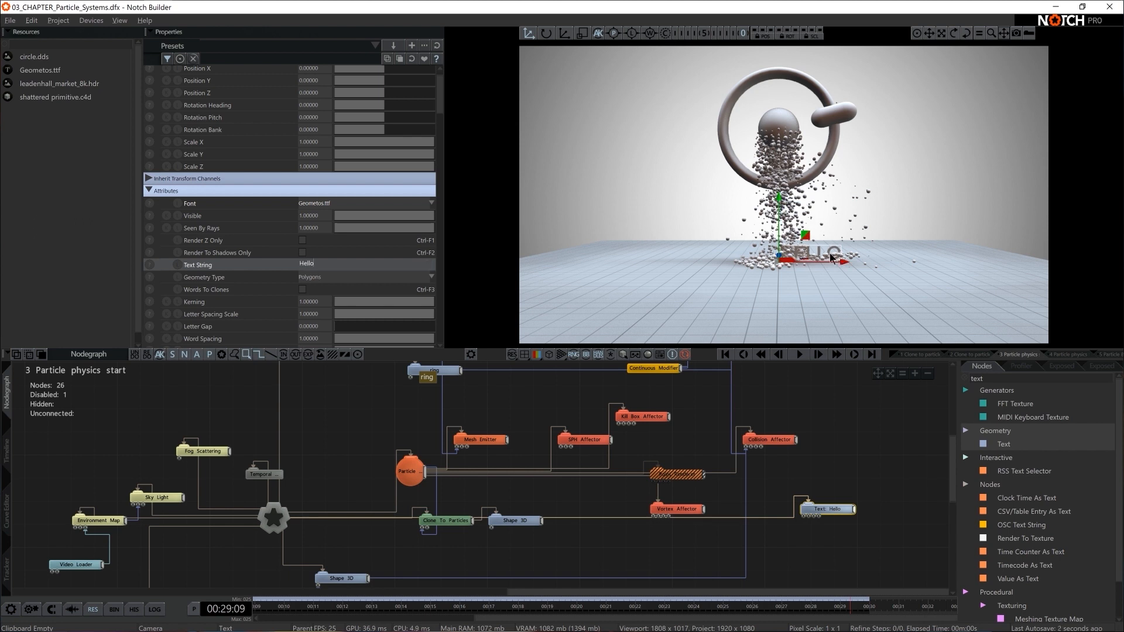
pyautogui.press('Return')
# Set the Justification of the Hello text to Centre.
pyautogui.scroll(-5, 348, 261)
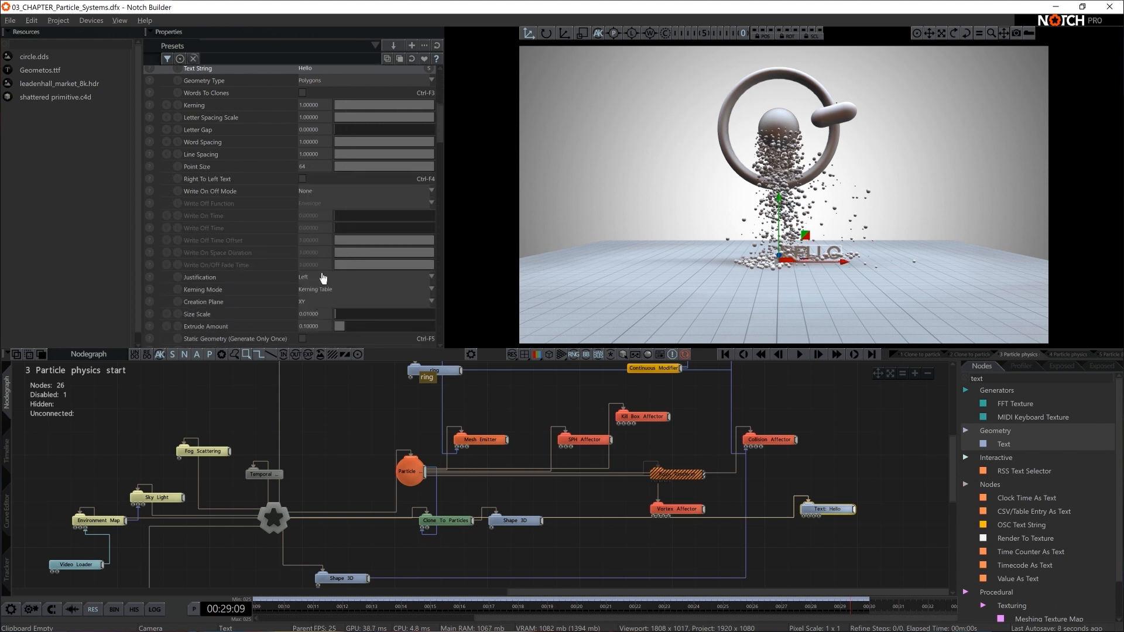
pyautogui.click(323, 278)
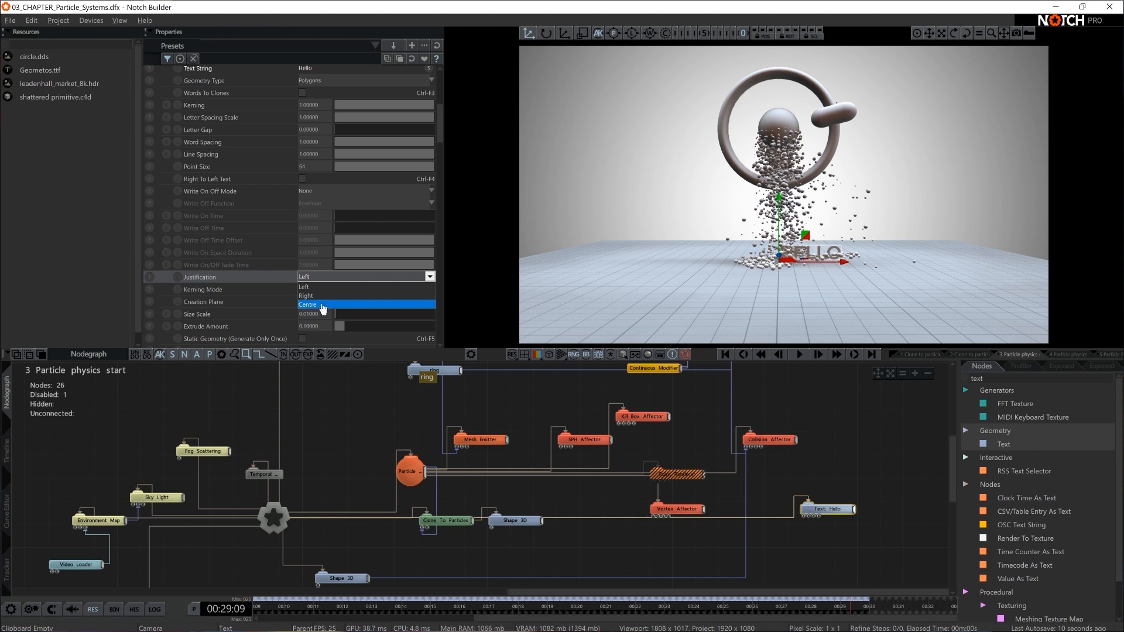
pyautogui.click(323, 305)
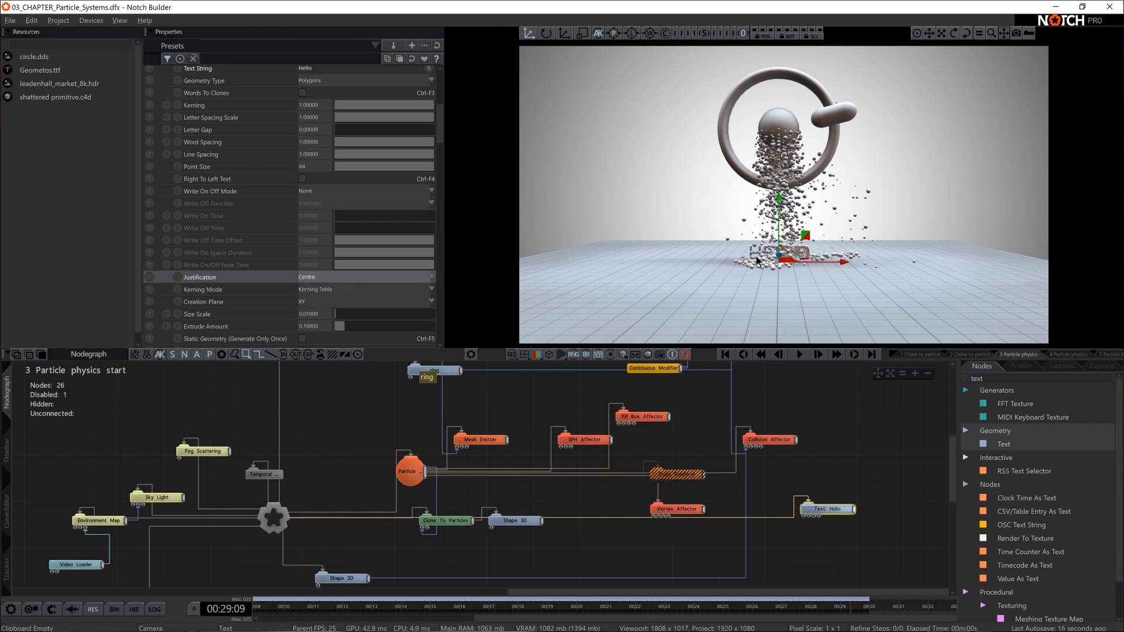
# Scale the Hello text up uniformly until it is slightly wider than the ring, and switch the viewport to the orbit view.
pyautogui.press('r')
pyautogui.moveTo(829, 260); pyautogui.dragTo(876, 263)
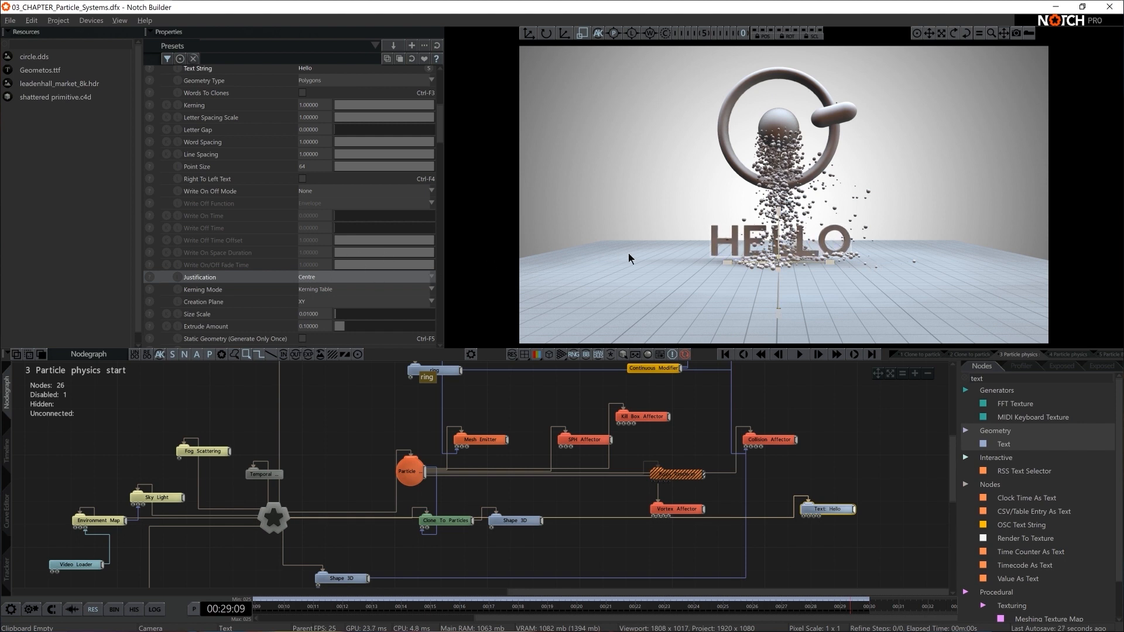
pyautogui.press('o')
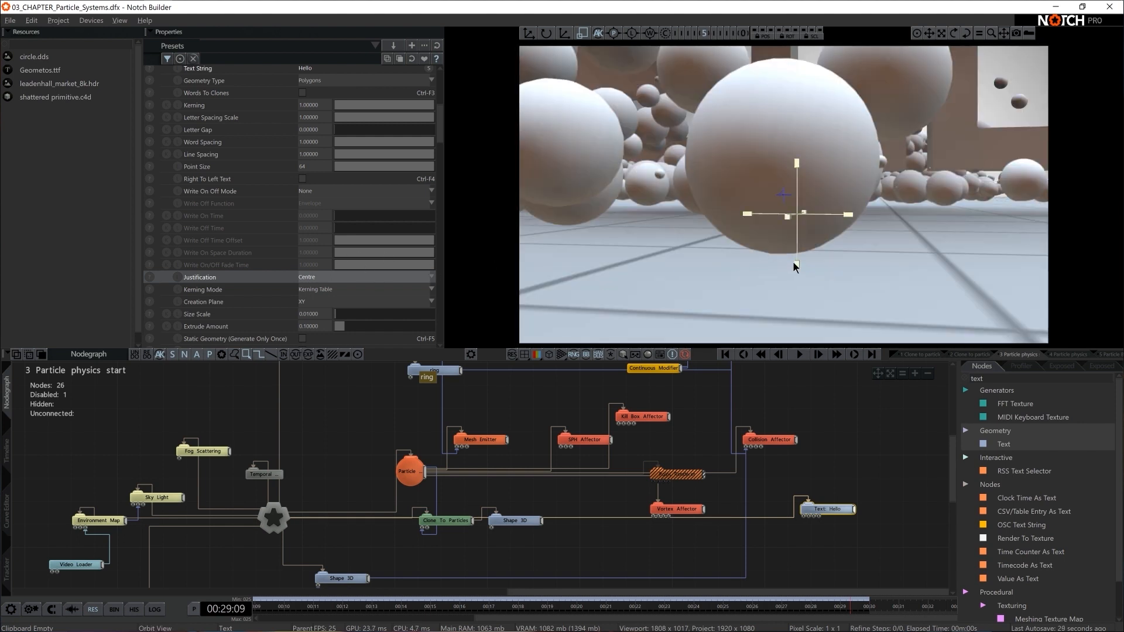
# Set the Hello text's Extrude Amount to 1, move the text forward beneath the ring, and return the viewport to the camera view.
pyautogui.scroll(-5, 774, 254)
pyautogui.moveTo(774, 254); pyautogui.dragTo(707, 302, button='middle')
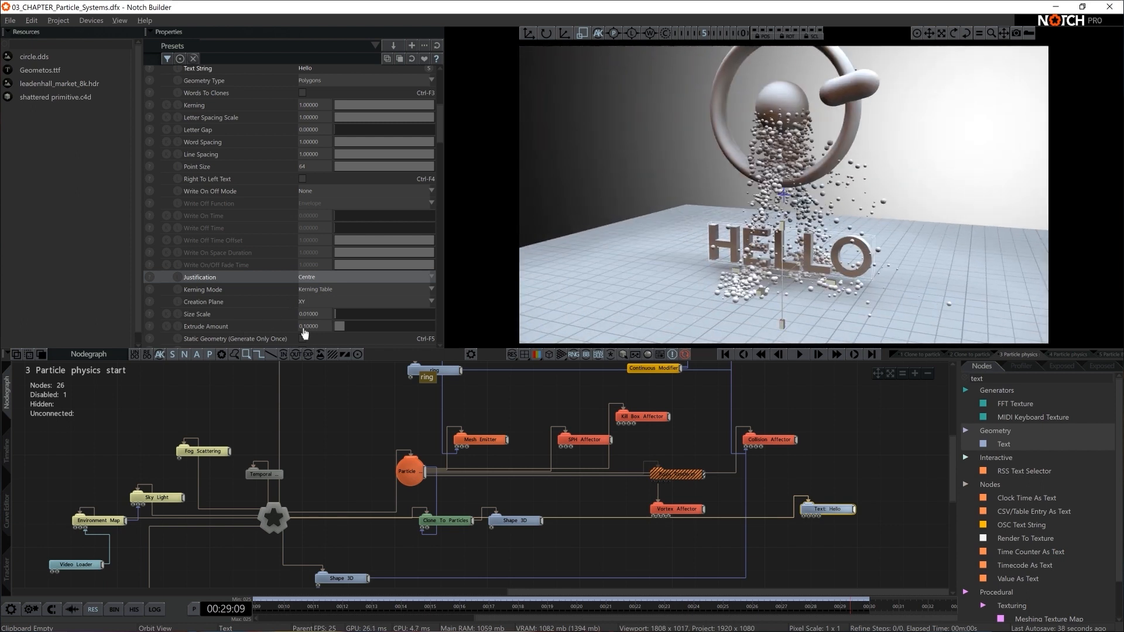
pyautogui.moveTo(356, 327); pyautogui.dragTo(611, 336)
pyautogui.click(529, 34)
pyautogui.moveTo(808, 256); pyautogui.dragTo(785, 307)
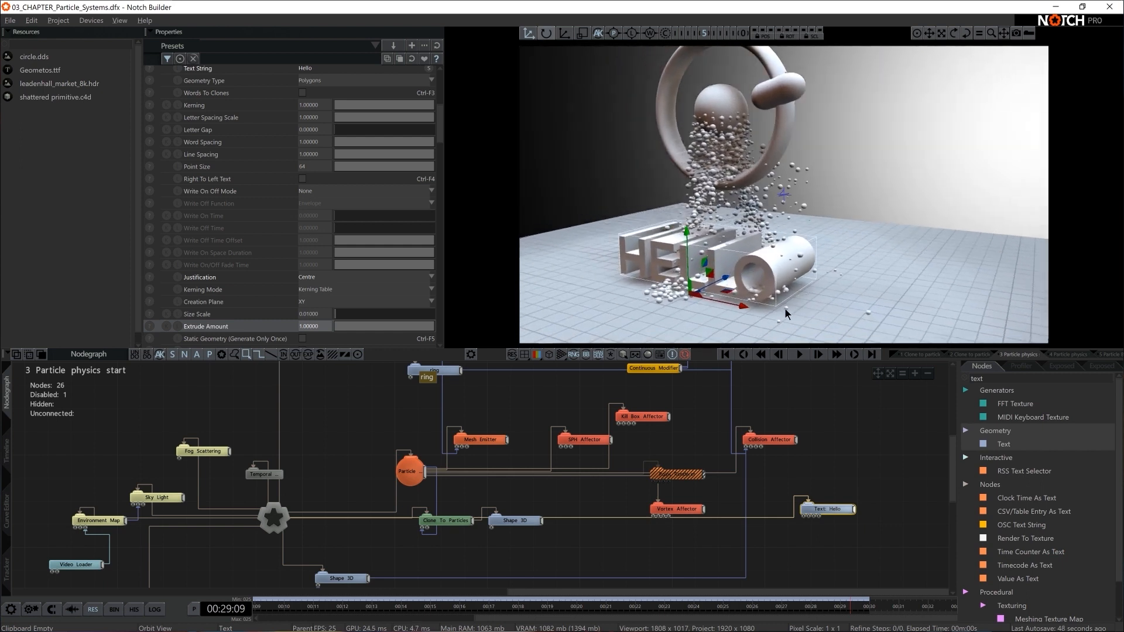
pyautogui.press('o')
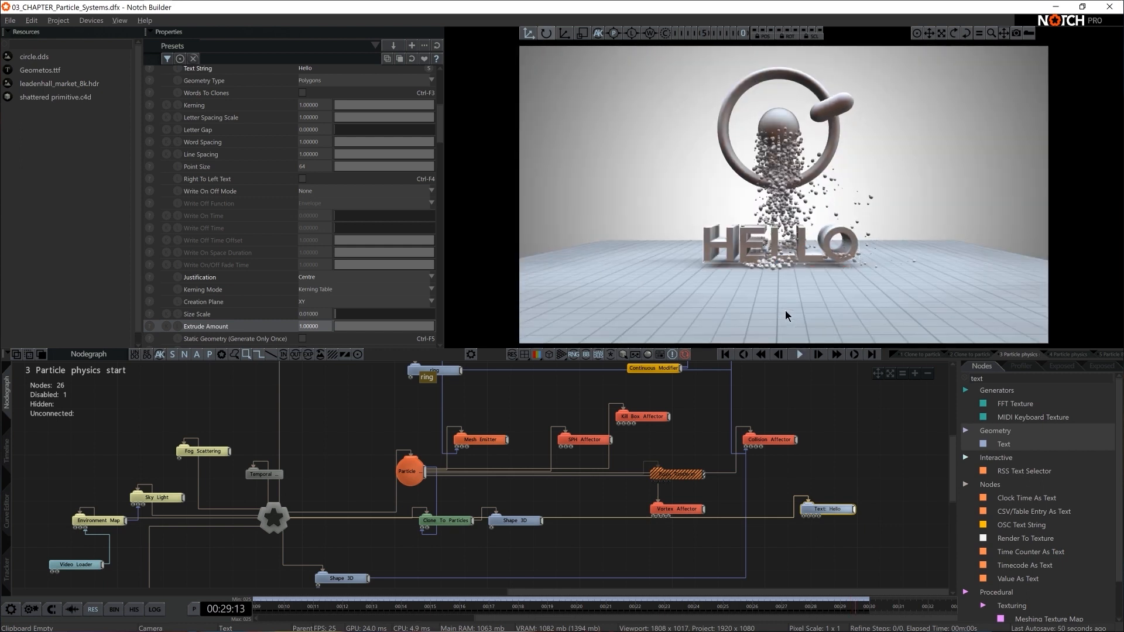
# Connect the Hello Text node's output to the Object Node input of the Collision Affector and deselect the node.
pyautogui.click(837, 510)
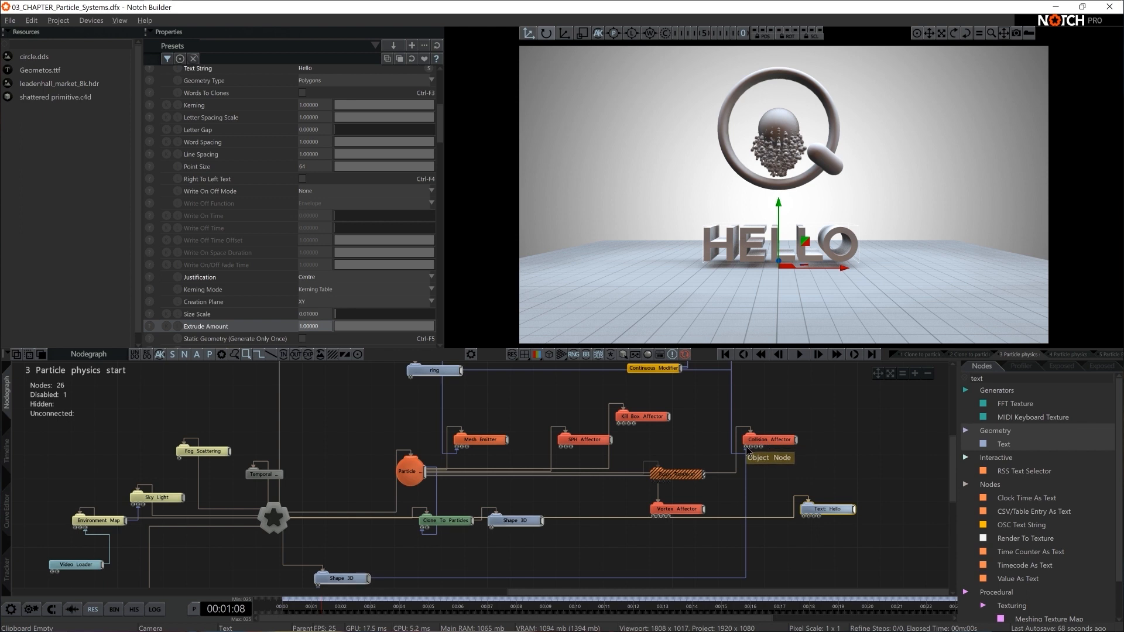
pyautogui.moveTo(855, 510); pyautogui.dragTo(749, 434)
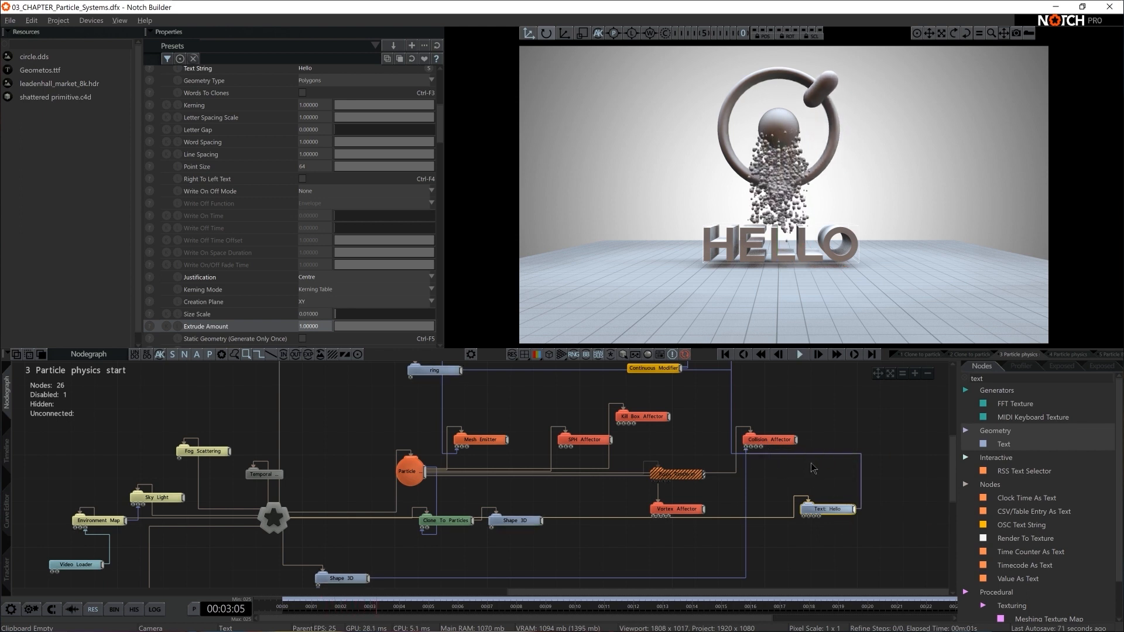
pyautogui.click(876, 416)
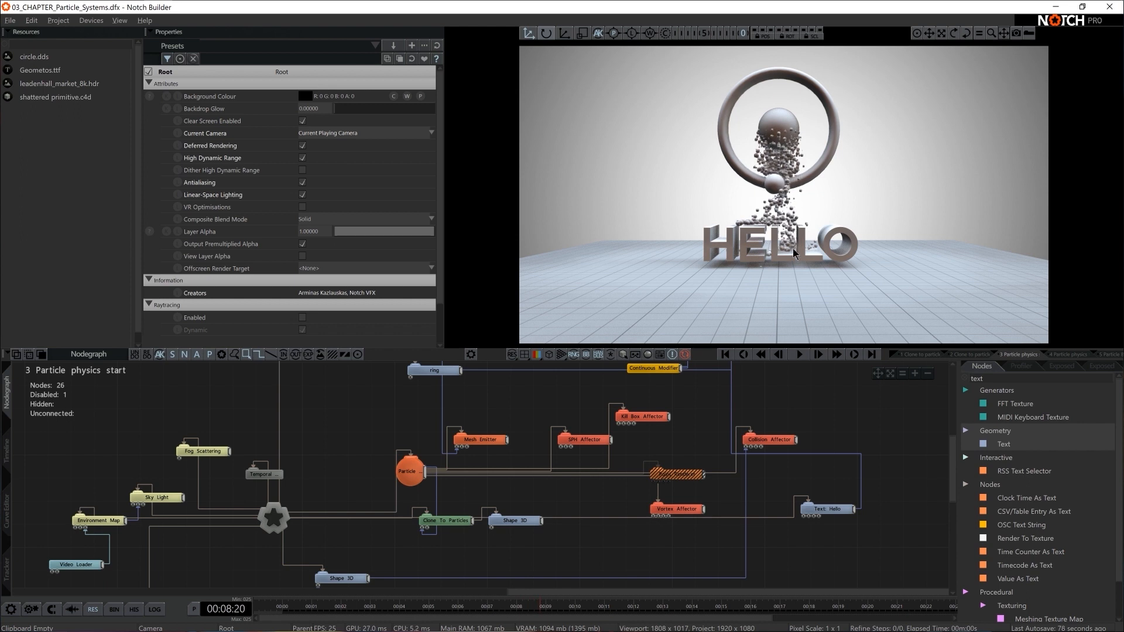
pyautogui.moveTo(849, 432); pyautogui.dragTo(779, 408, button='middle')
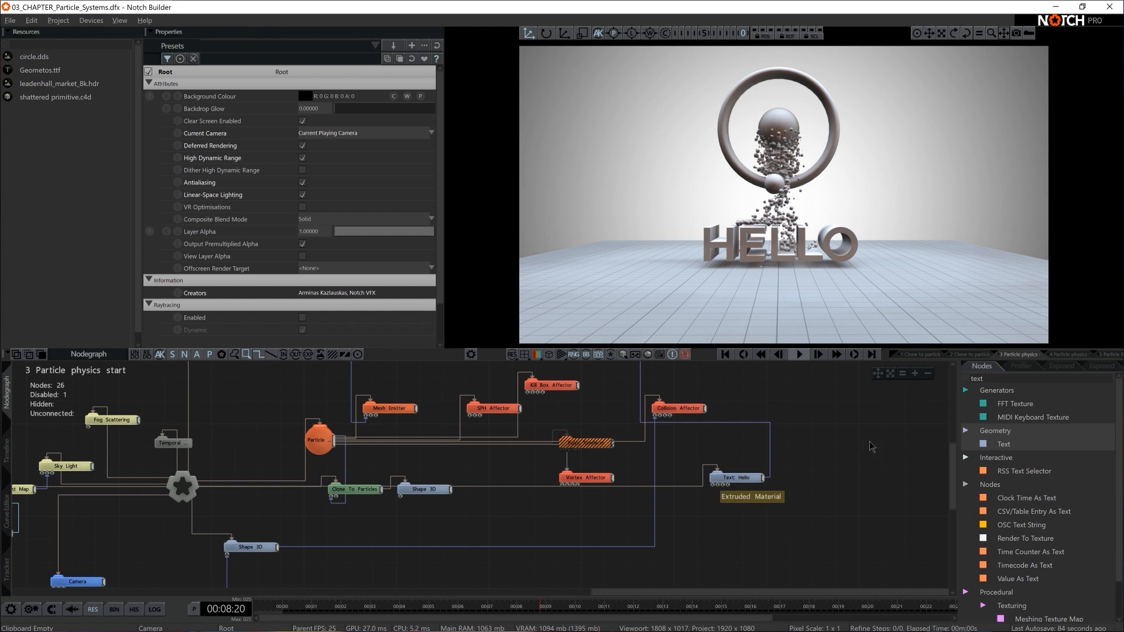
# Add a cloning Turbulence Effector and attach it to the Text: Hello node, placing it just below.
pyautogui.click(965, 379)
pyautogui.click(966, 404)
pyautogui.click(984, 543)
pyautogui.scroll(-5, 997, 516)
pyautogui.scroll(5, 997, 516)
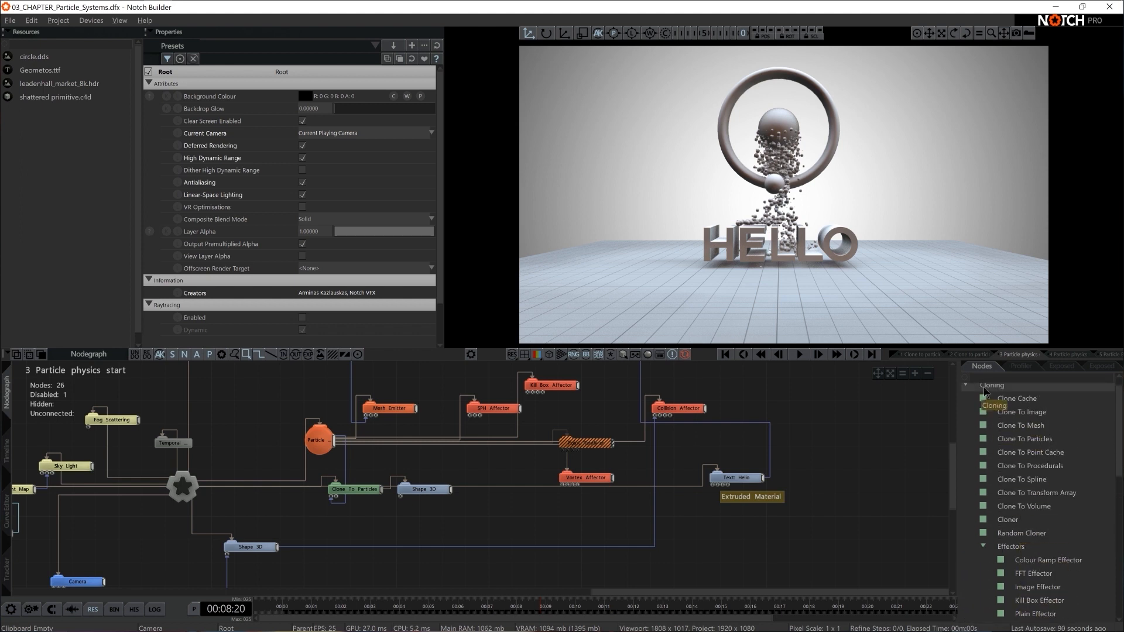
pyautogui.scroll(-3, 1005, 432)
pyautogui.scroll(-8, 1006, 432)
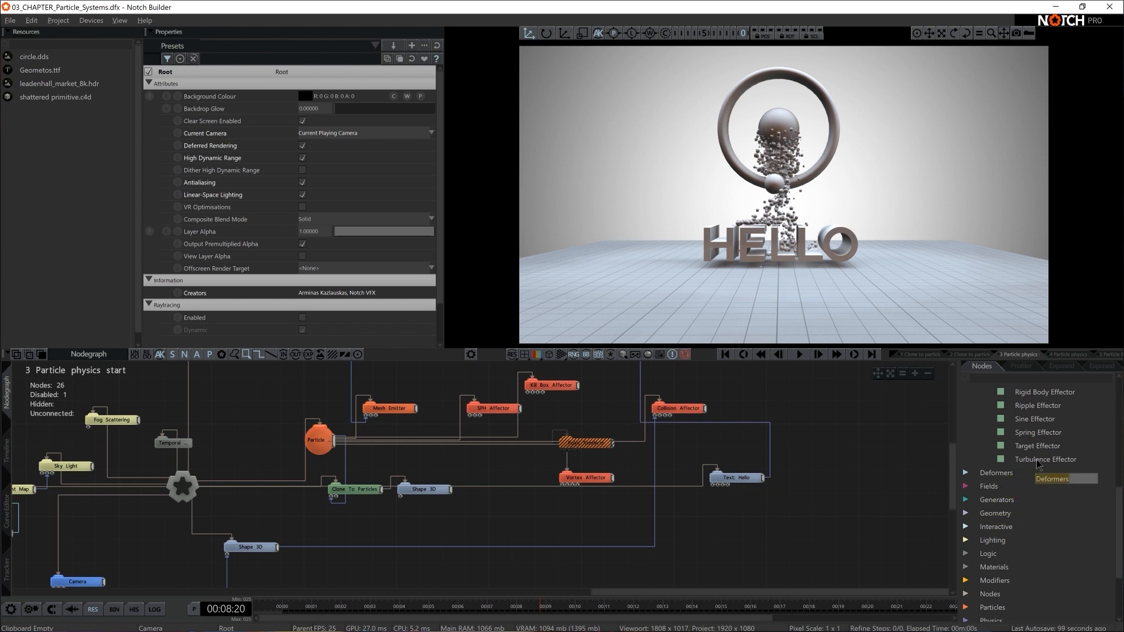
pyautogui.moveTo(1046, 460); pyautogui.dragTo(713, 486)
pyautogui.click(795, 509)
pyautogui.click(722, 514)
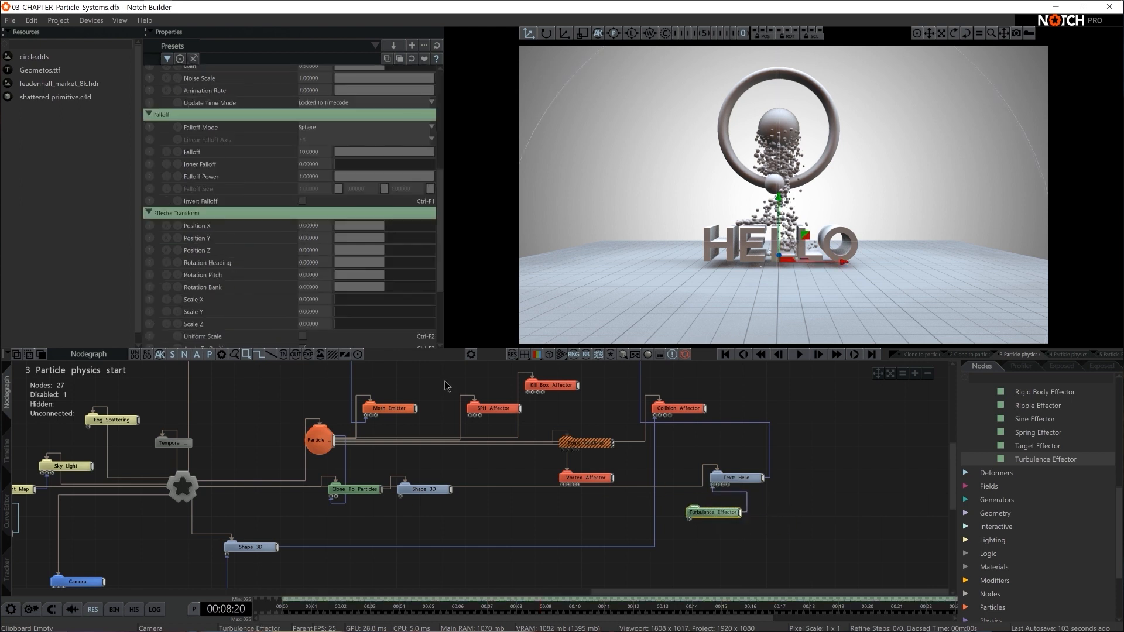
# Set the Turbulence Effector's Animation Rate to 0.
pyautogui.scroll(-3, 328, 295)
pyautogui.scroll(2, 328, 301)
pyautogui.click(304, 89)
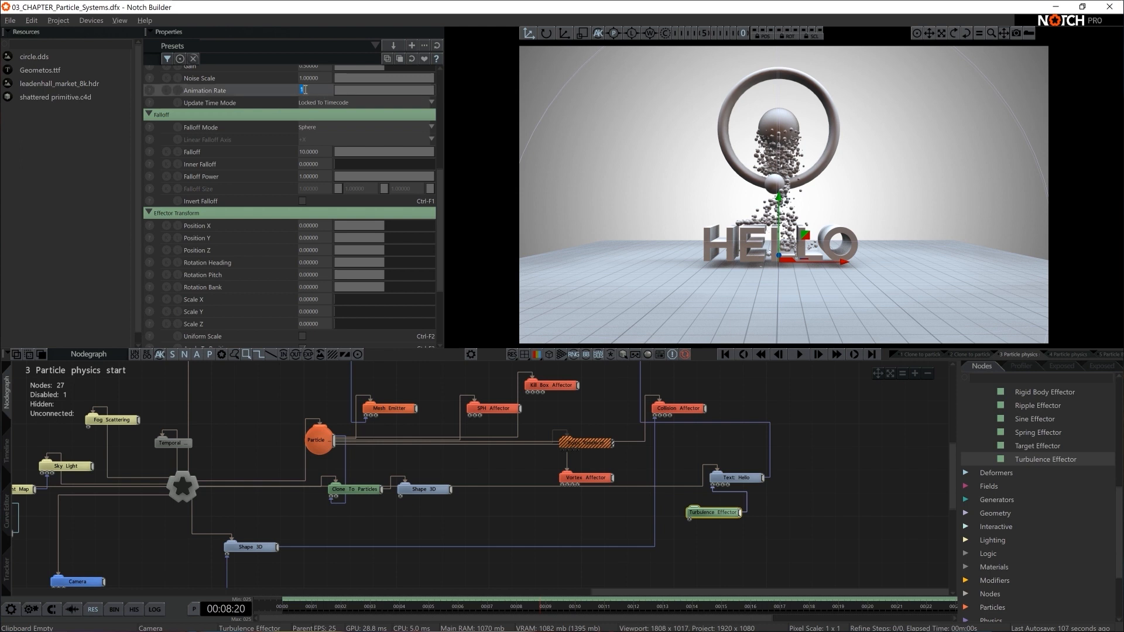
pyautogui.write('0')
pyautogui.press('Return')
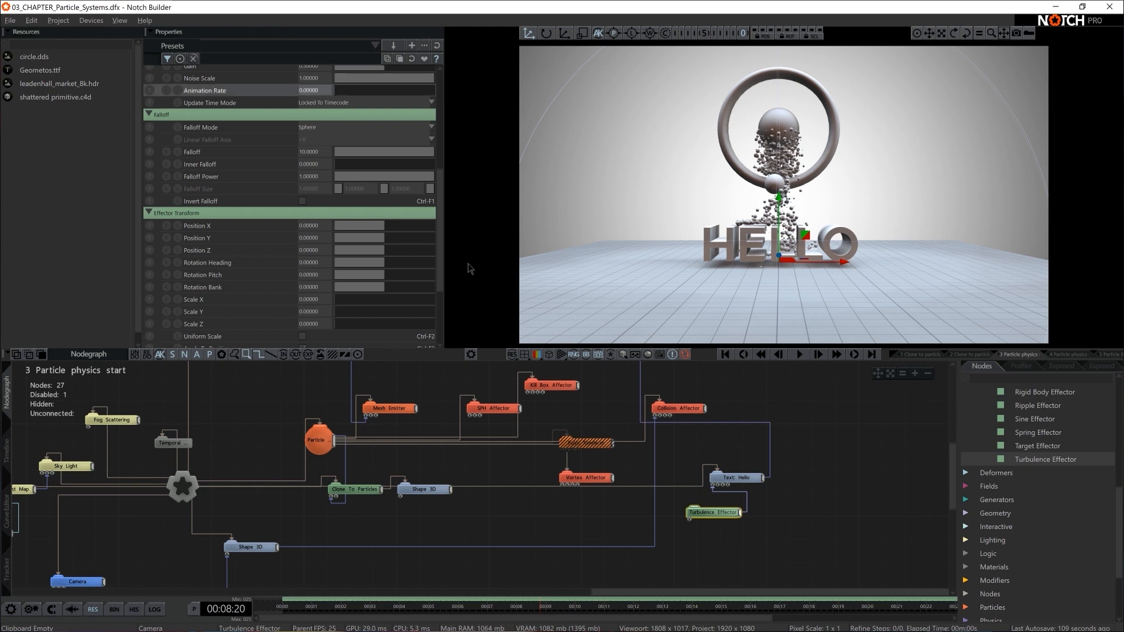
# Adjust the Turbulence Effector to Position Z about 1.9, heading about -77, pitch about 119 and bank about 80, and return to the camera view.
pyautogui.moveTo(384, 286); pyautogui.dragTo(434, 288)
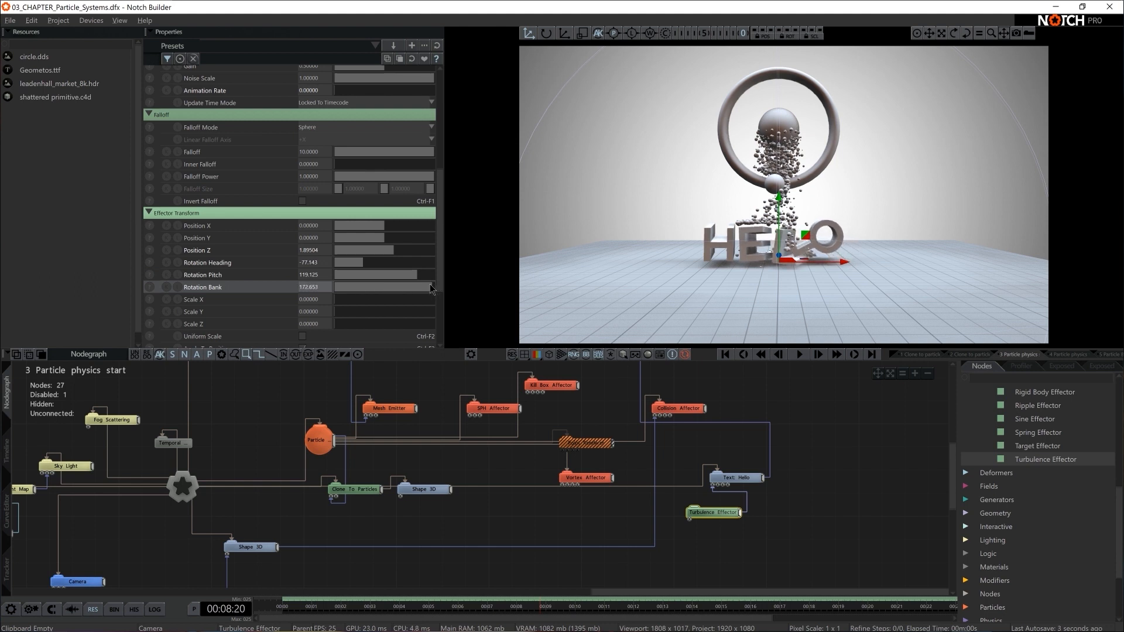
pyautogui.moveTo(731, 320); pyautogui.dragTo(813, 270)
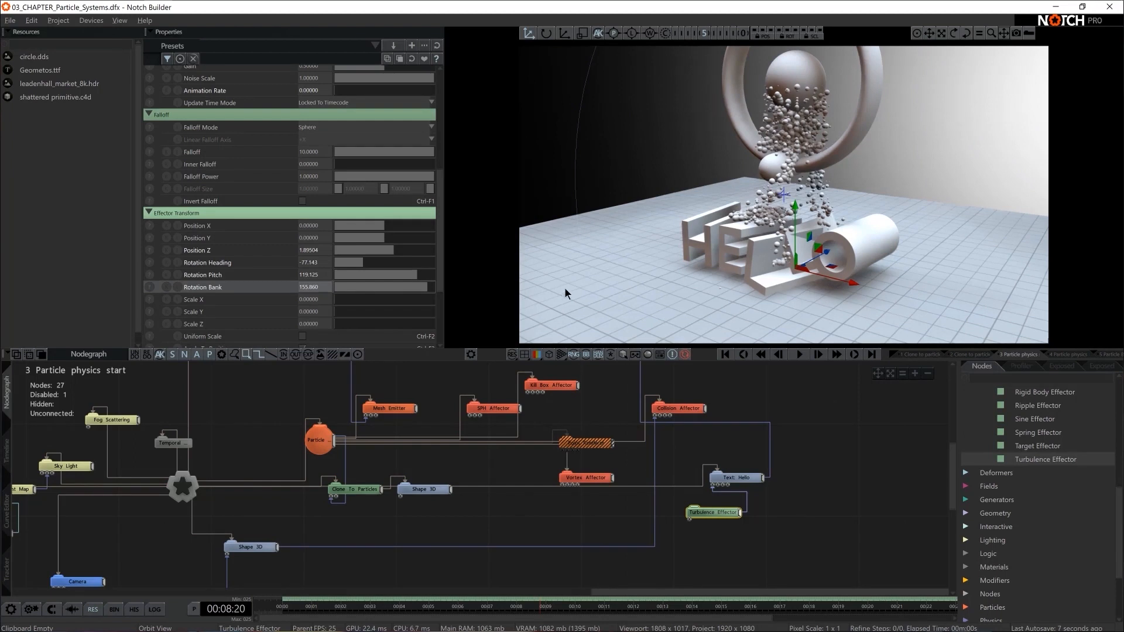
pyautogui.moveTo(424, 288); pyautogui.dragTo(406, 289)
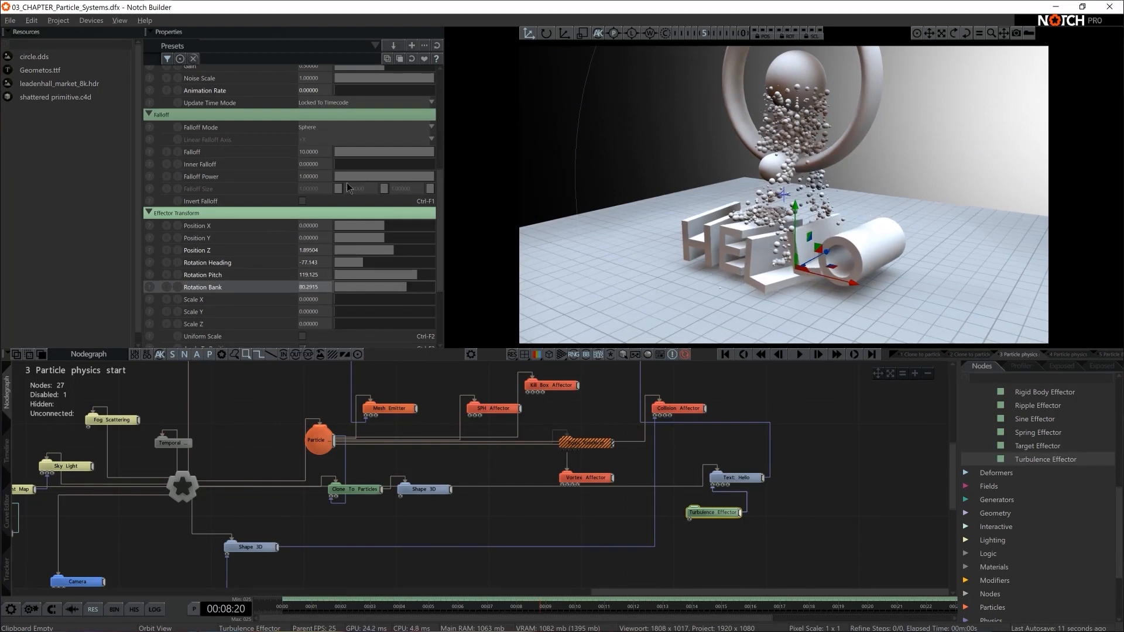
pyautogui.press('c')
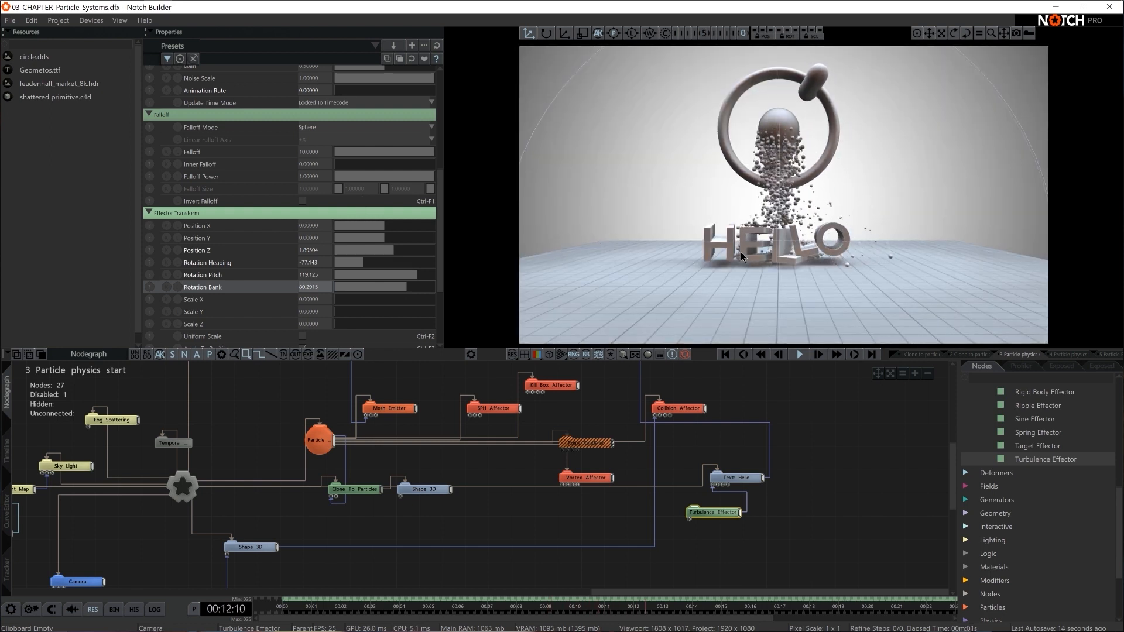
# Try a Turbulence Effector Animation Rate of about 0.2 and reset it to 0.
pyautogui.moveTo(338, 94); pyautogui.dragTo(354, 94)
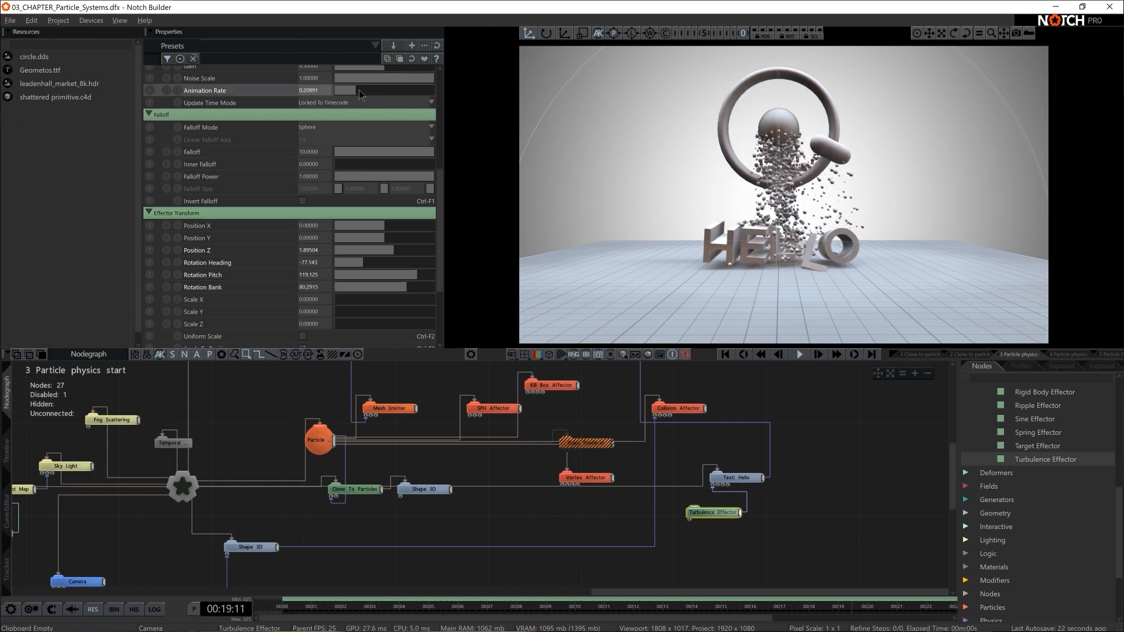
pyautogui.moveTo(361, 94); pyautogui.dragTo(282, 96)
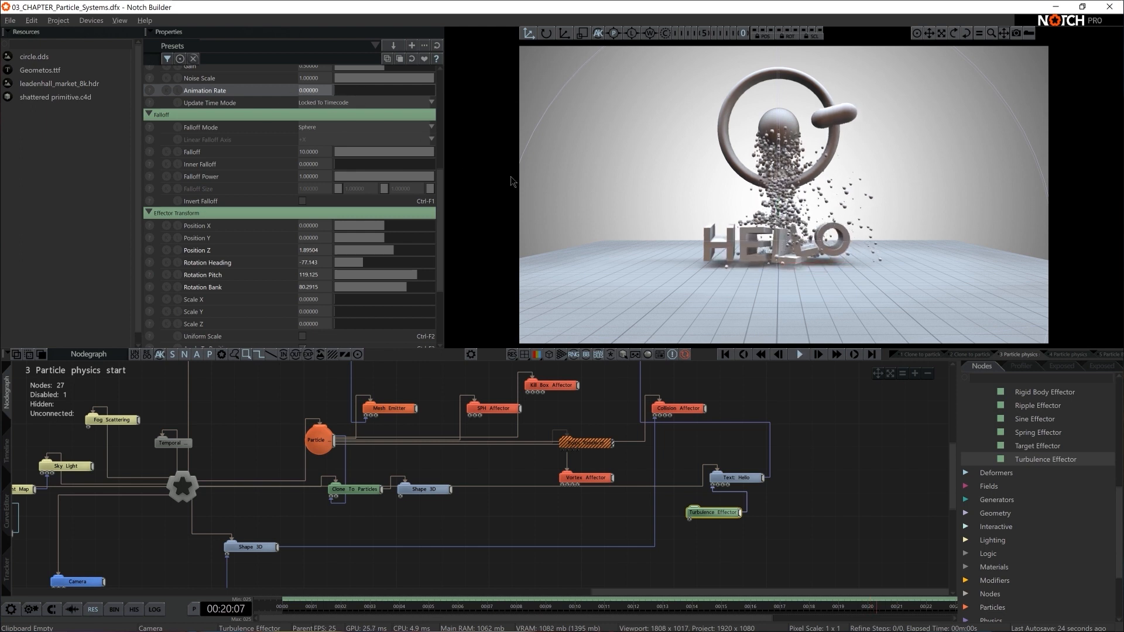
# Delete the disabled Point Renderer node from the particle system.
pyautogui.click(824, 464)
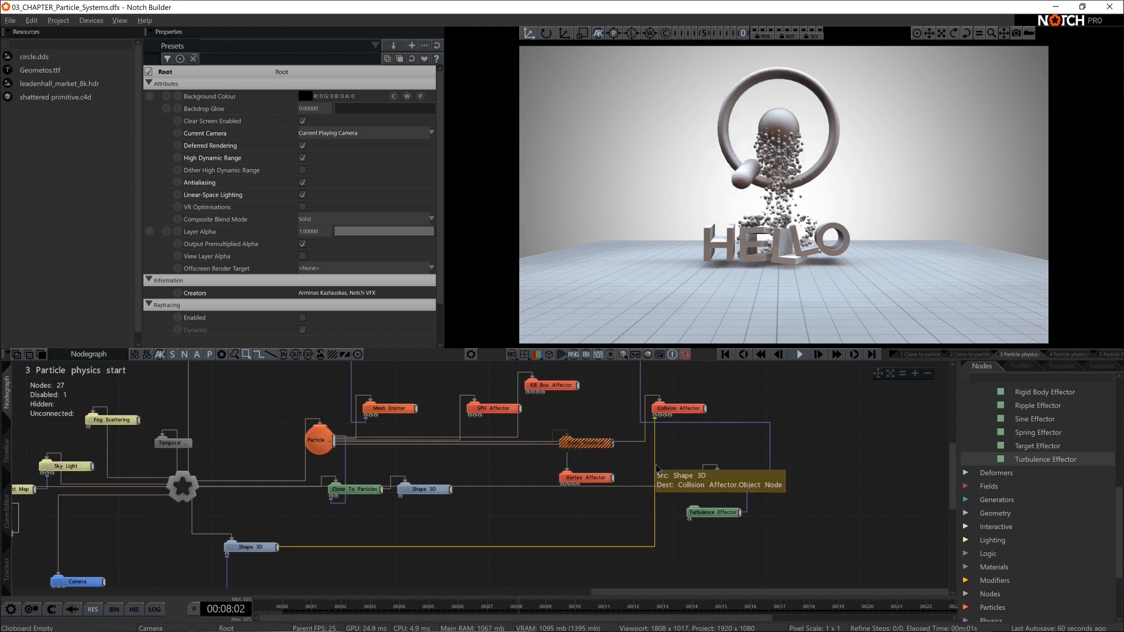
pyautogui.moveTo(597, 444); pyautogui.dragTo(847, 442)
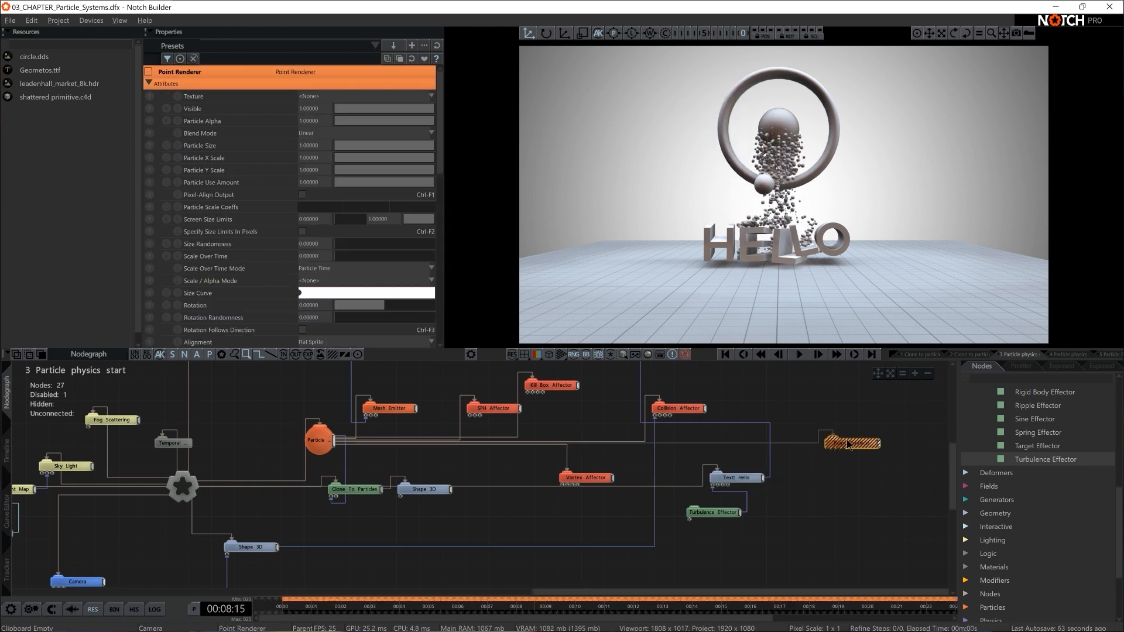
pyautogui.press('Delete')
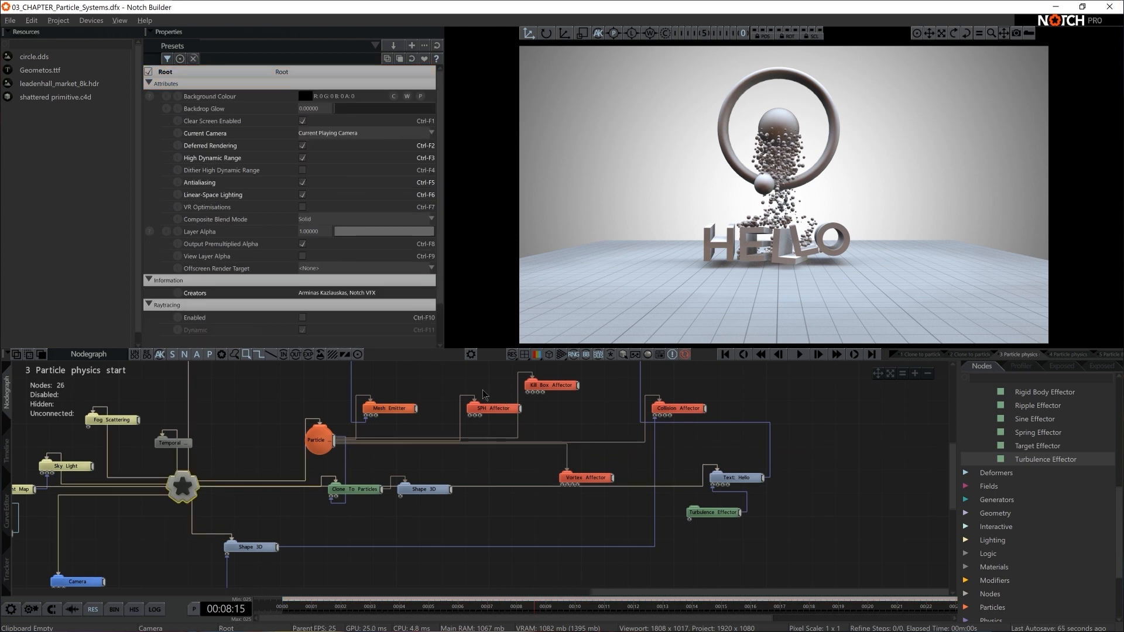
# Move the Clone To Particles node and its Shape 3D node slightly lower in the graph.
pyautogui.moveTo(551, 417); pyautogui.dragTo(643, 440, button='middle')
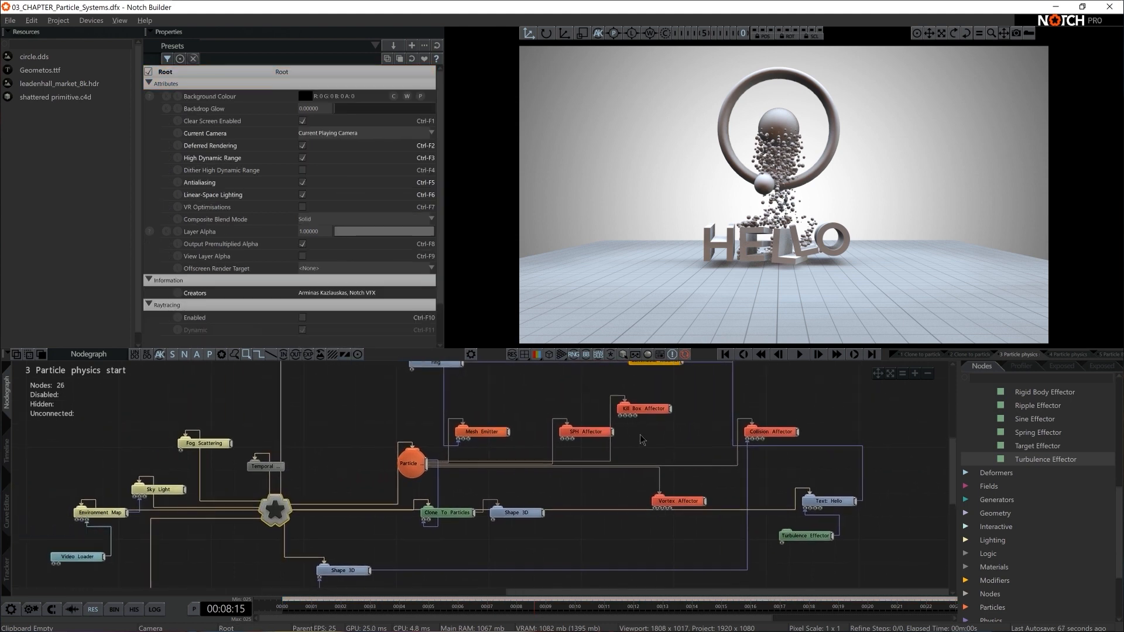
pyautogui.click(490, 435)
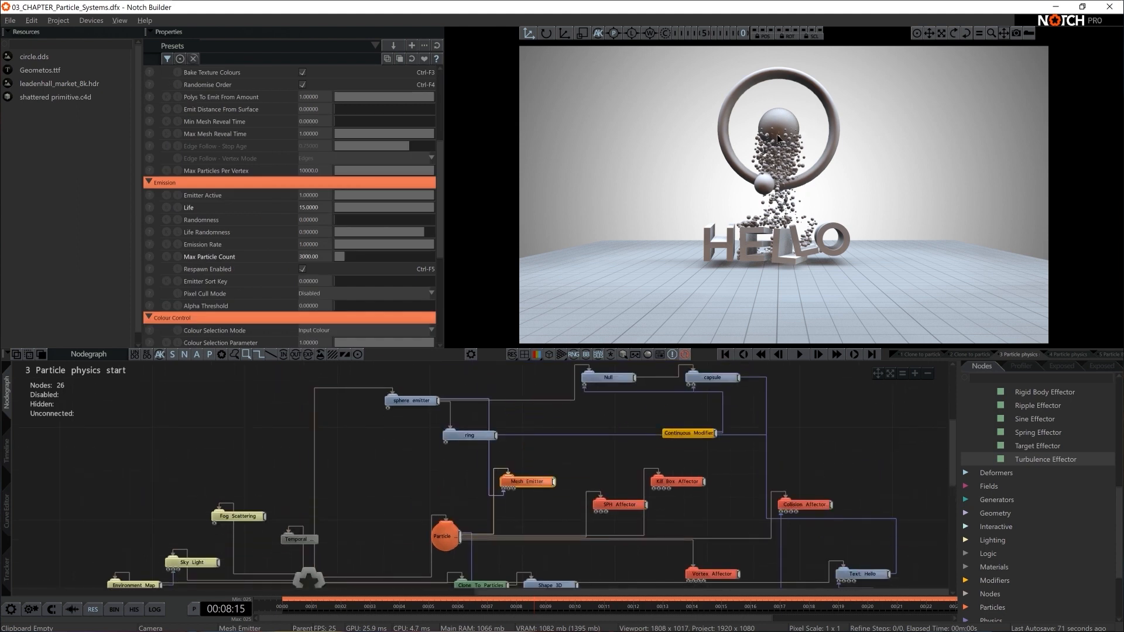
pyautogui.scroll(-4, 593, 508)
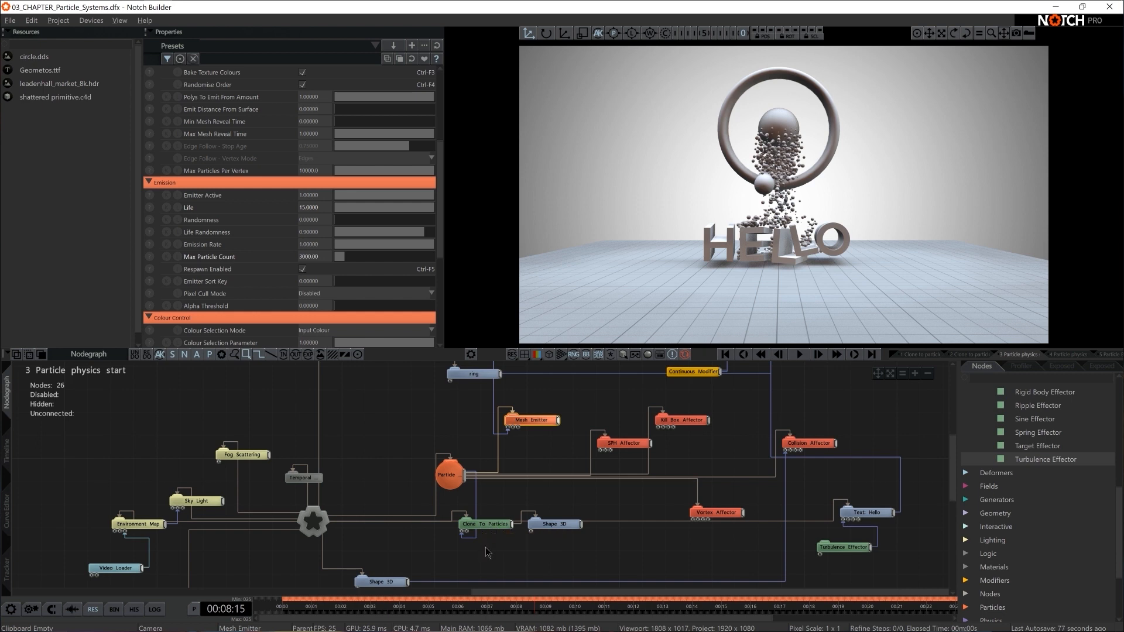
pyautogui.click(492, 525)
pyautogui.moveTo(554, 526); pyautogui.dragTo(543, 549)
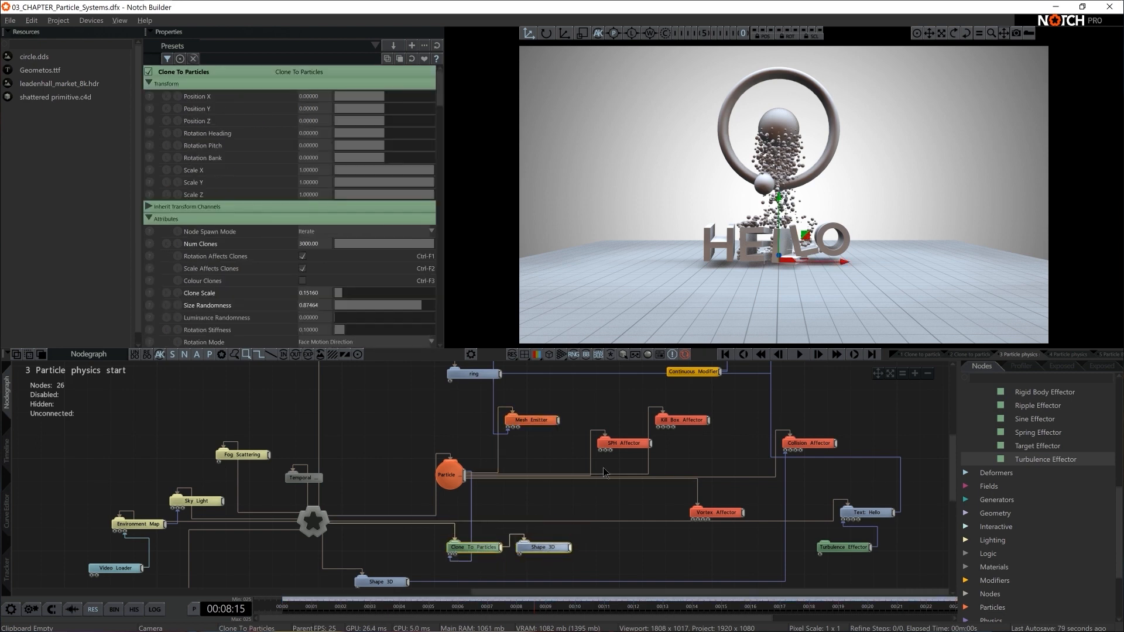
# Tidy the affector nodes by stacking Vortex Affector beneath Kill Box Affector and Collision Affector beneath SPH Affector nearer the text node.
pyautogui.click(692, 421)
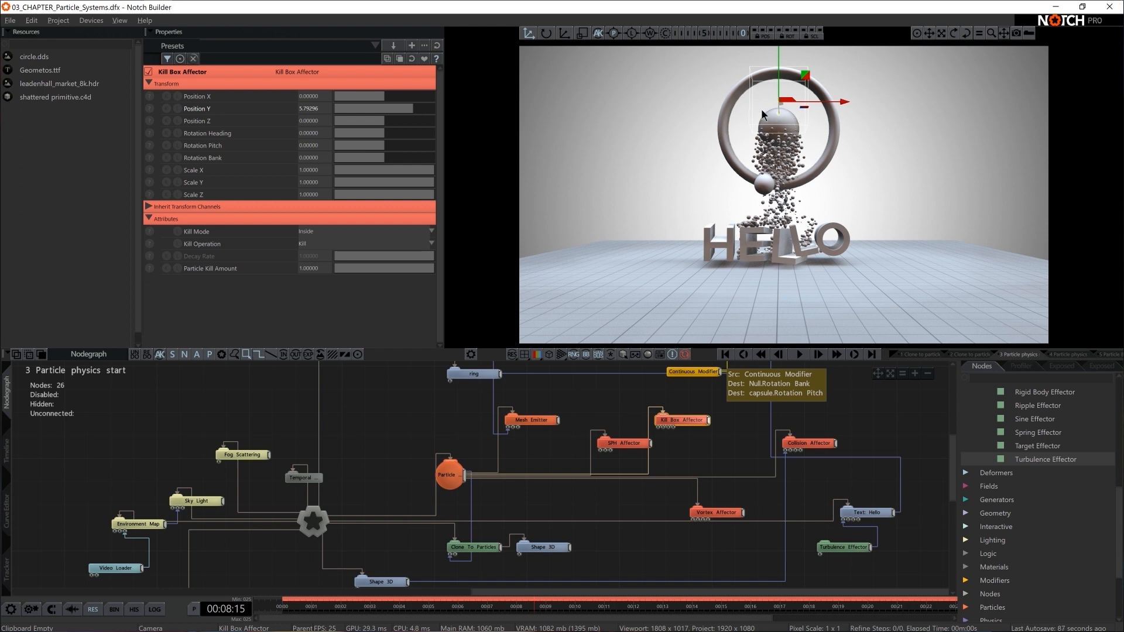
pyautogui.moveTo(723, 513); pyautogui.dragTo(682, 444)
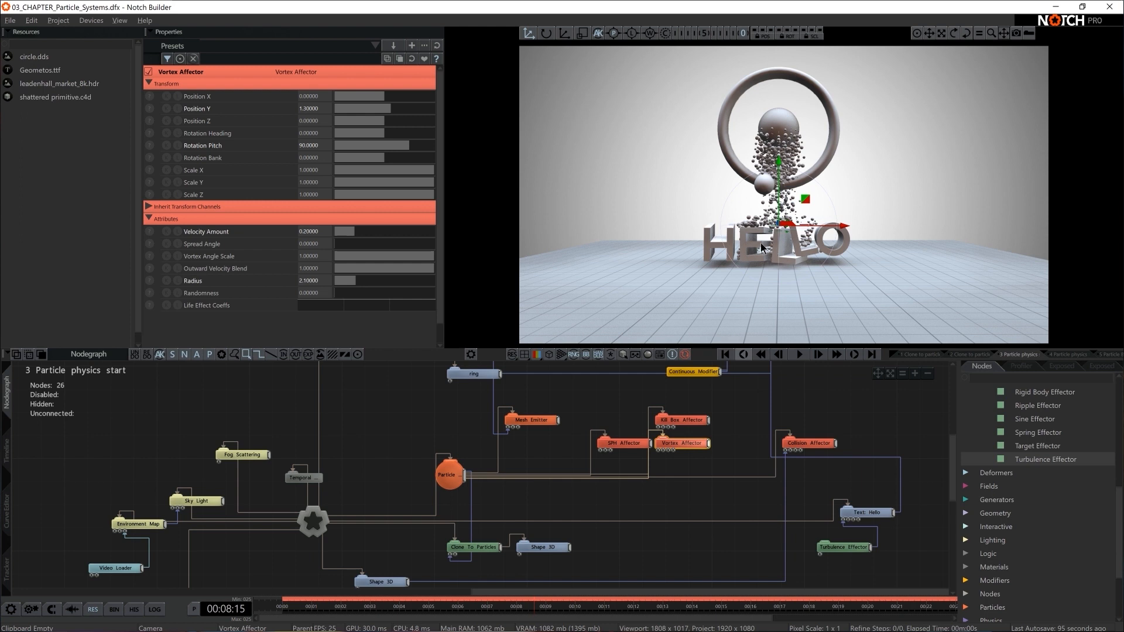
pyautogui.moveTo(627, 445); pyautogui.dragTo(674, 479)
pyautogui.moveTo(817, 444); pyautogui.dragTo(686, 495)
pyautogui.moveTo(690, 491); pyautogui.dragTo(790, 452)
pyautogui.click(806, 484)
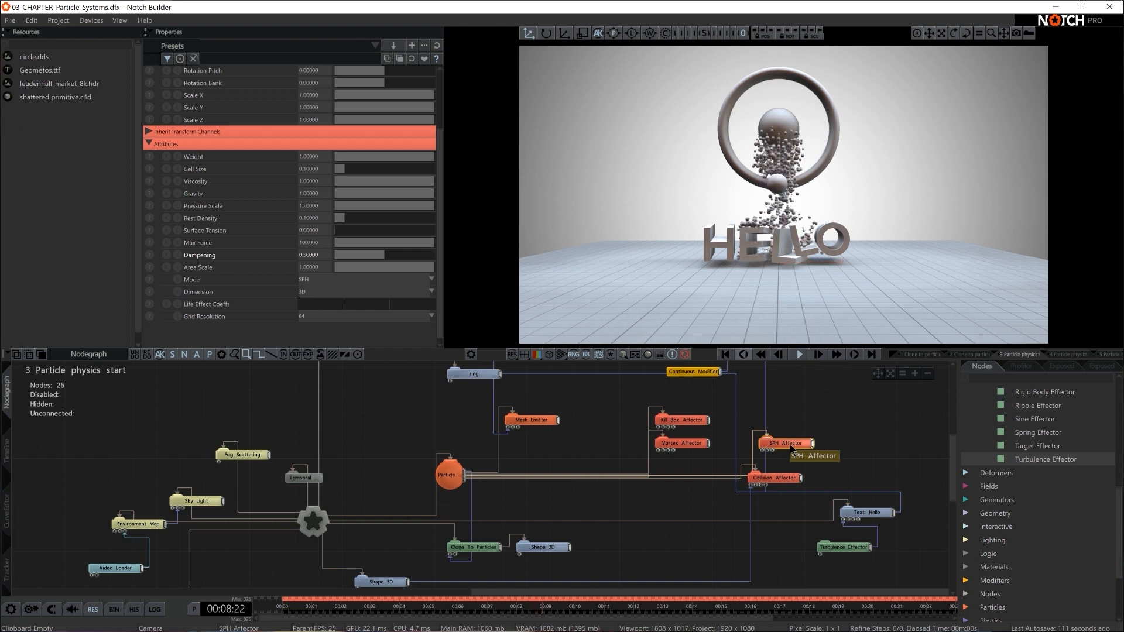
pyautogui.moveTo(779, 481); pyautogui.dragTo(801, 483)
pyautogui.click(801, 481)
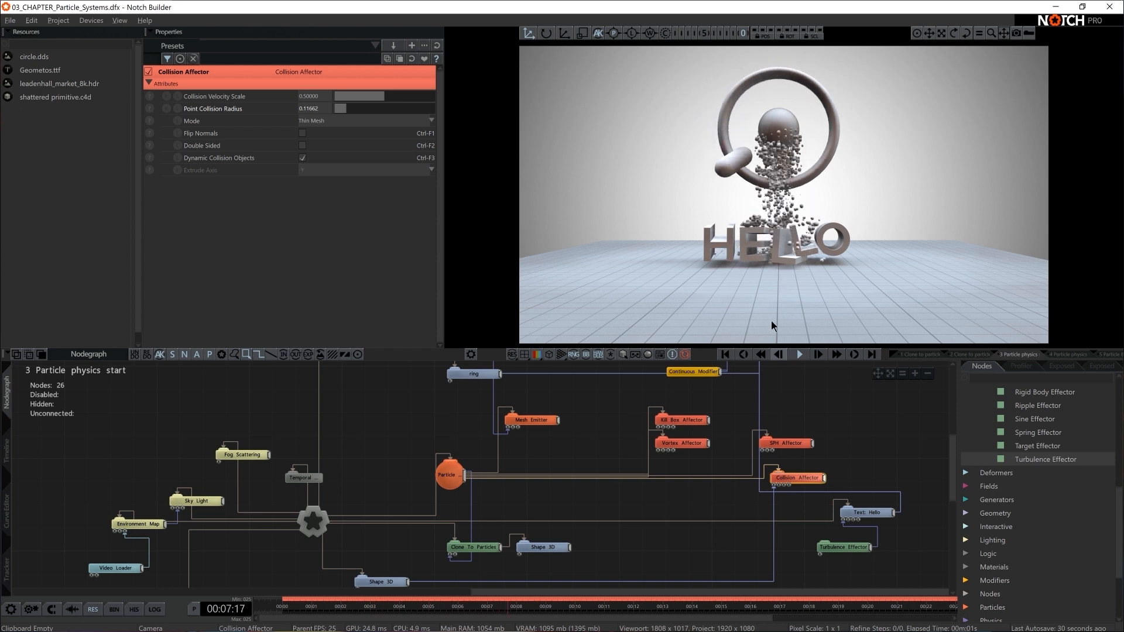
# Expose the Text String property of the Text: Hello node.
pyautogui.moveTo(861, 432); pyautogui.dragTo(621, 416, button='middle')
pyautogui.click(637, 507)
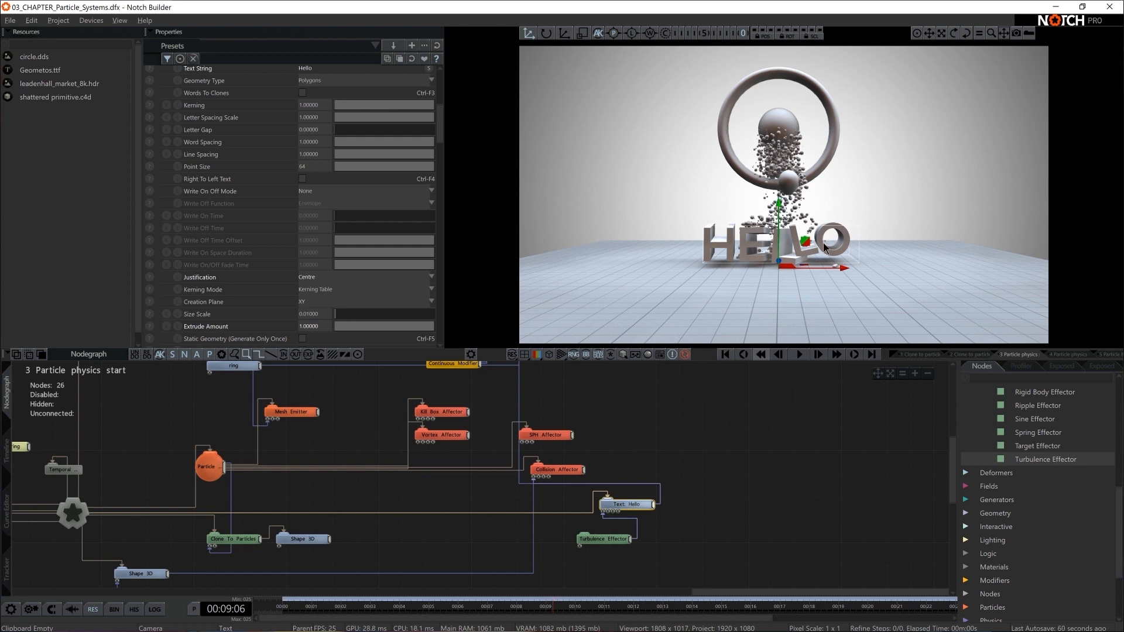
pyautogui.scroll(1, 296, 245)
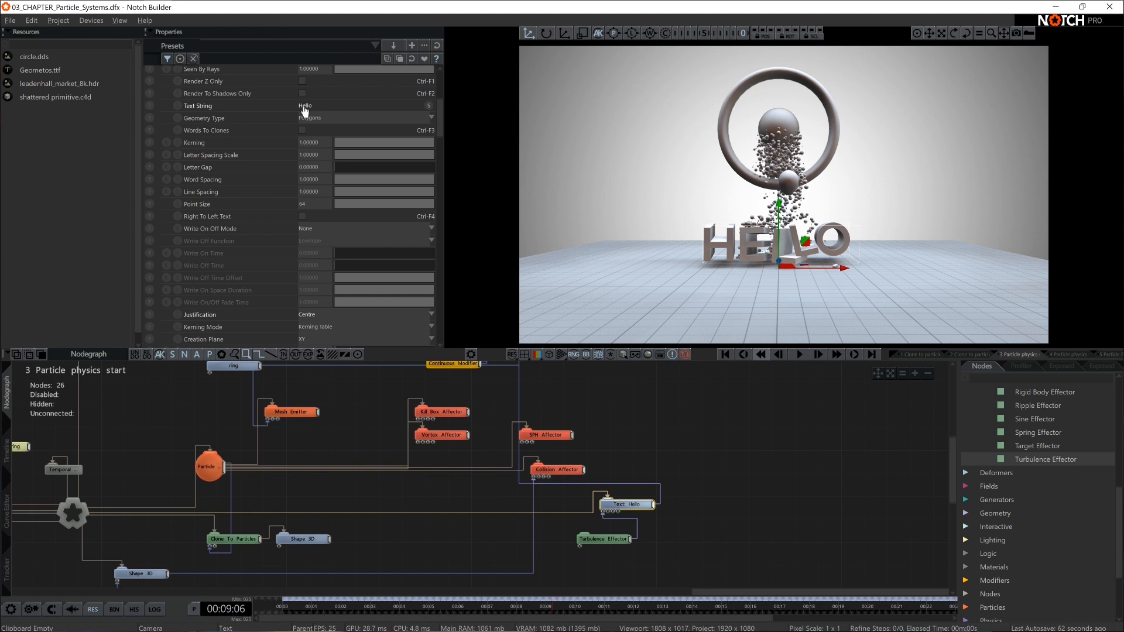
pyautogui.click(149, 107)
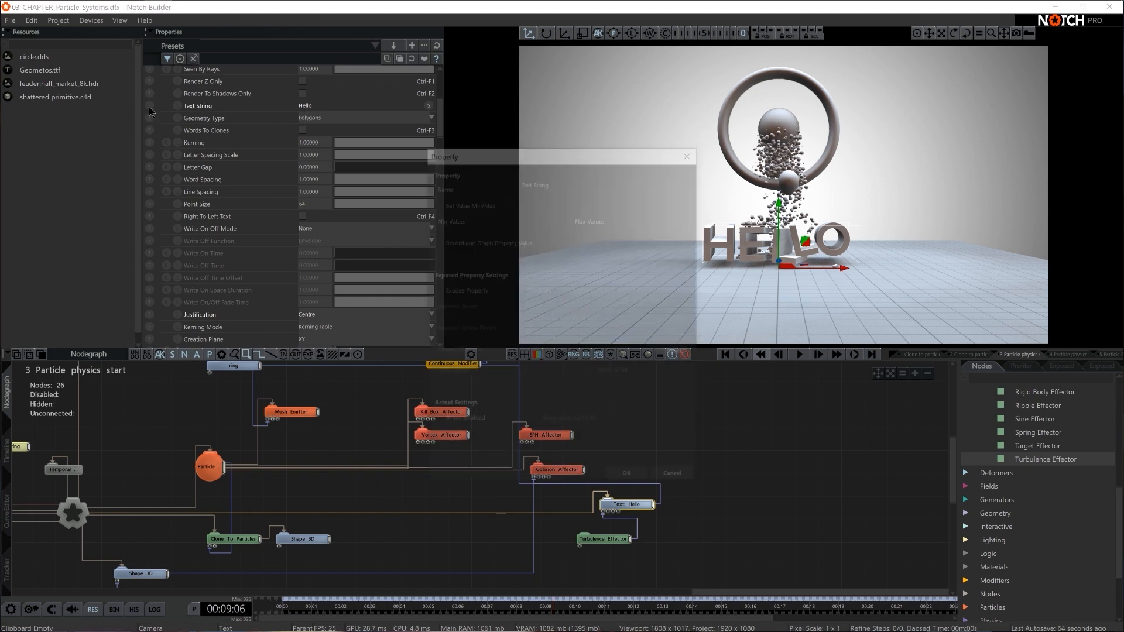
pyautogui.click(457, 291)
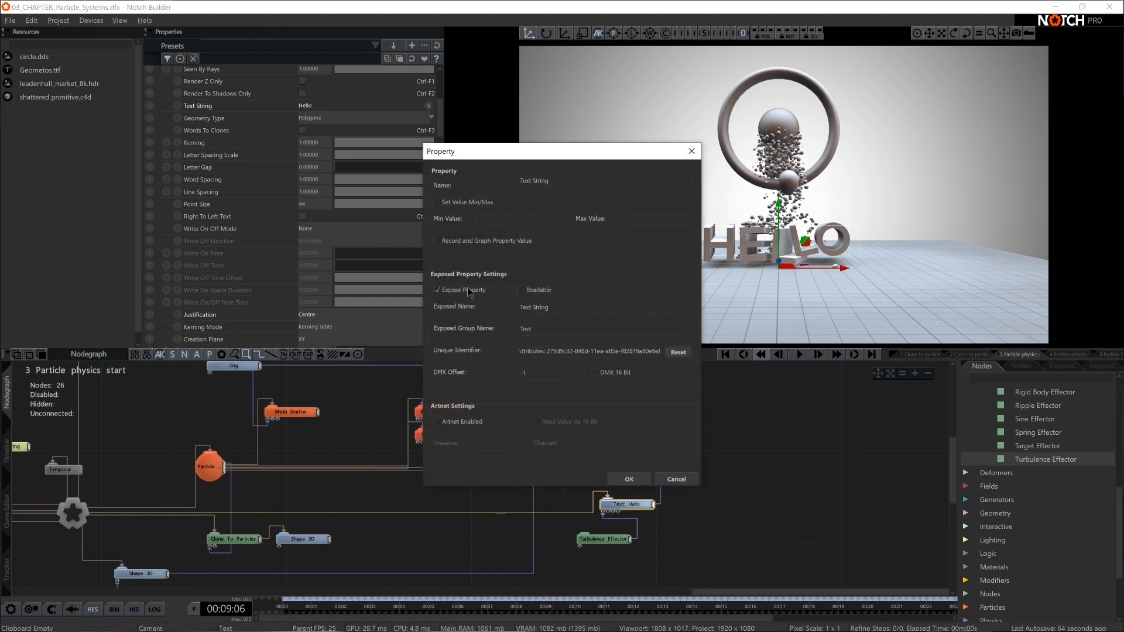
pyautogui.click(645, 482)
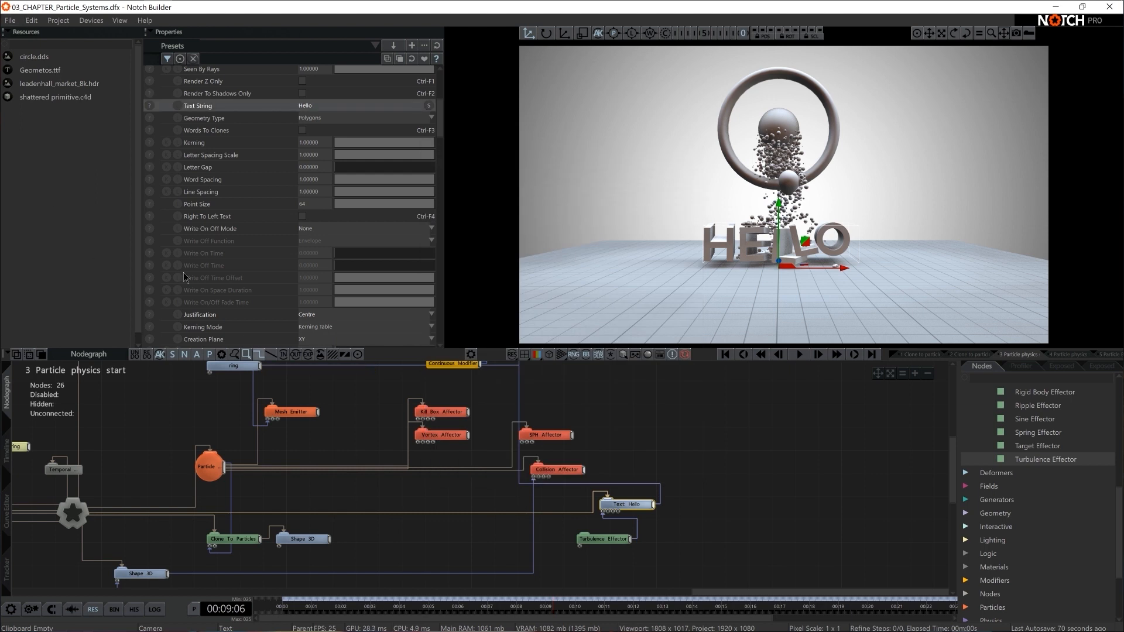
# Enable the Web GUI in the general project settings.
pyautogui.click(58, 20)
pyautogui.click(82, 30)
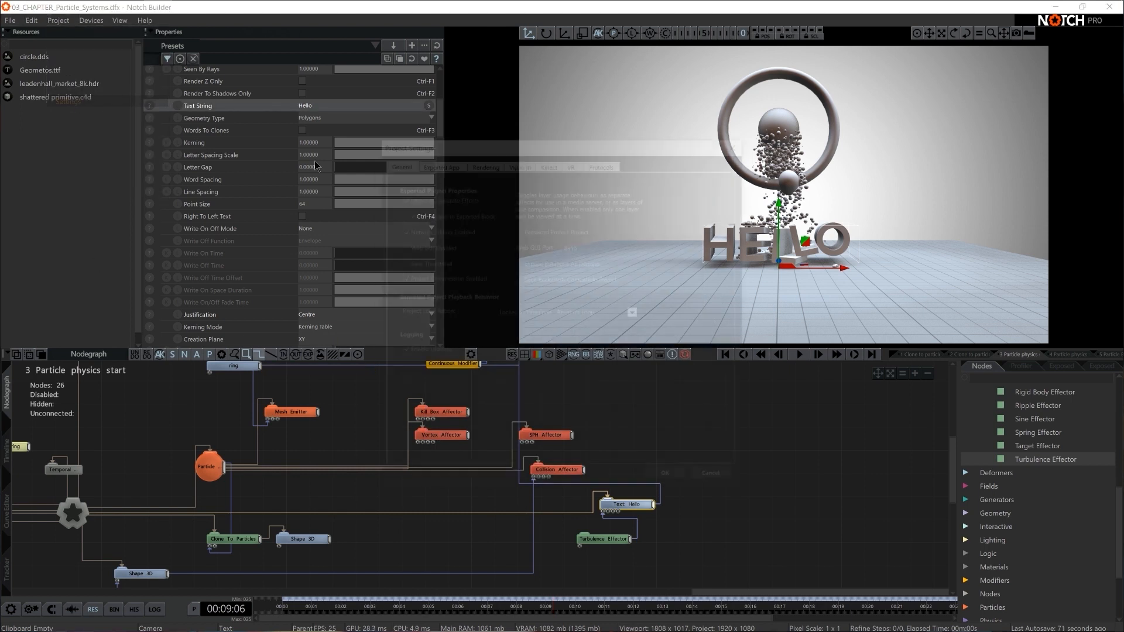
pyautogui.click(412, 246)
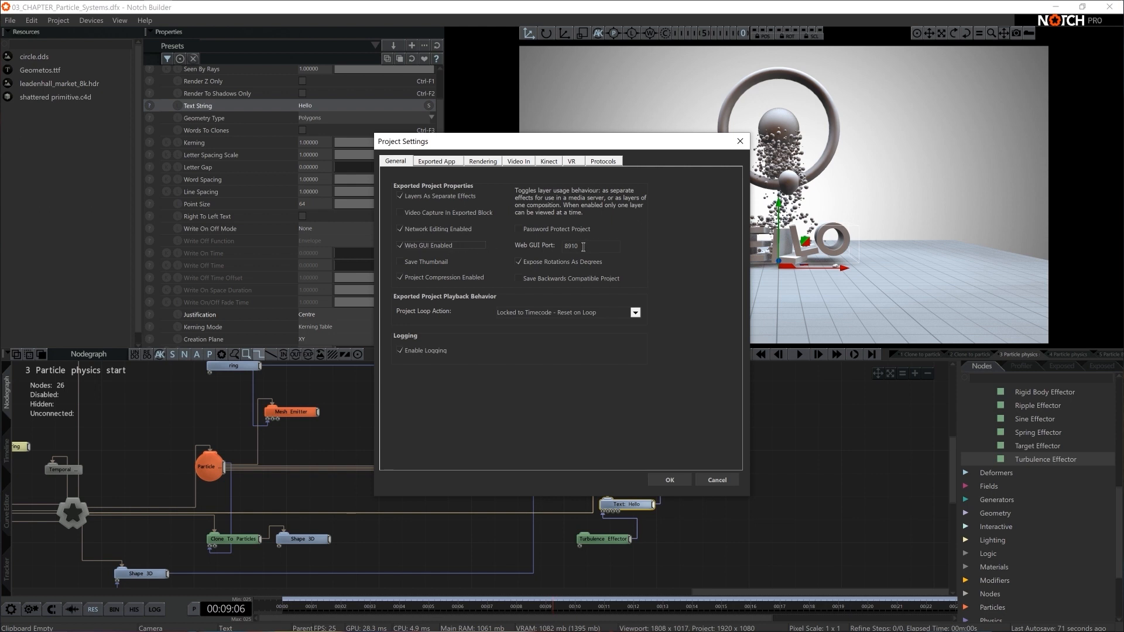
pyautogui.click(670, 480)
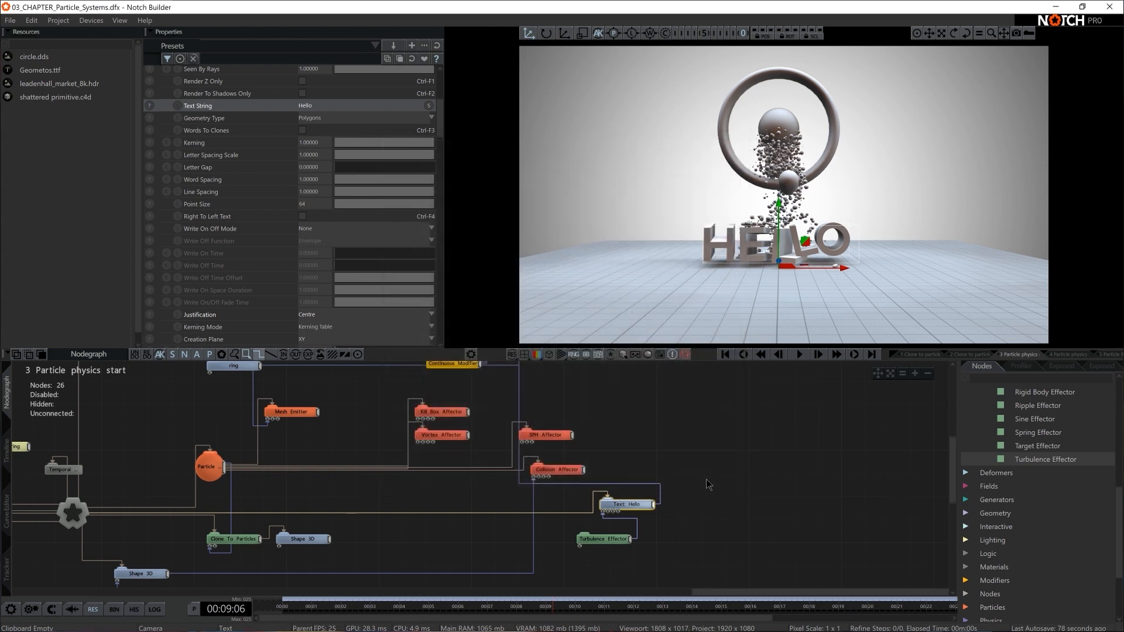
# Switch to the web browser and open the project's Web GUI at localhost:8910.
pyautogui.hotkey('alt', 'Tab')
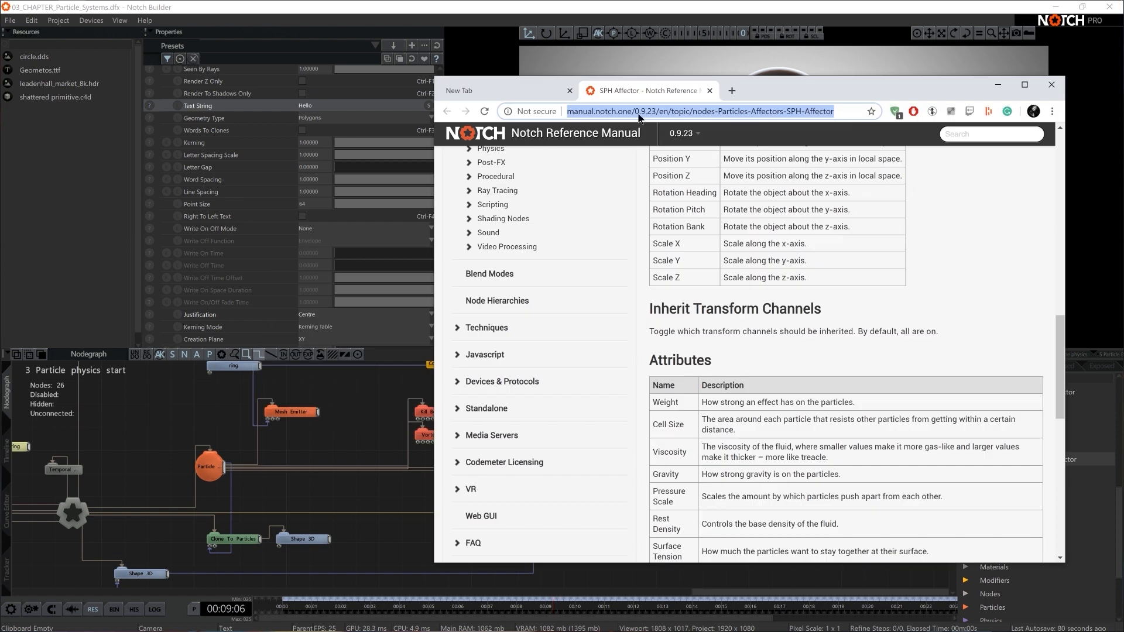
pyautogui.click(474, 91)
pyautogui.write('localhost:8910')
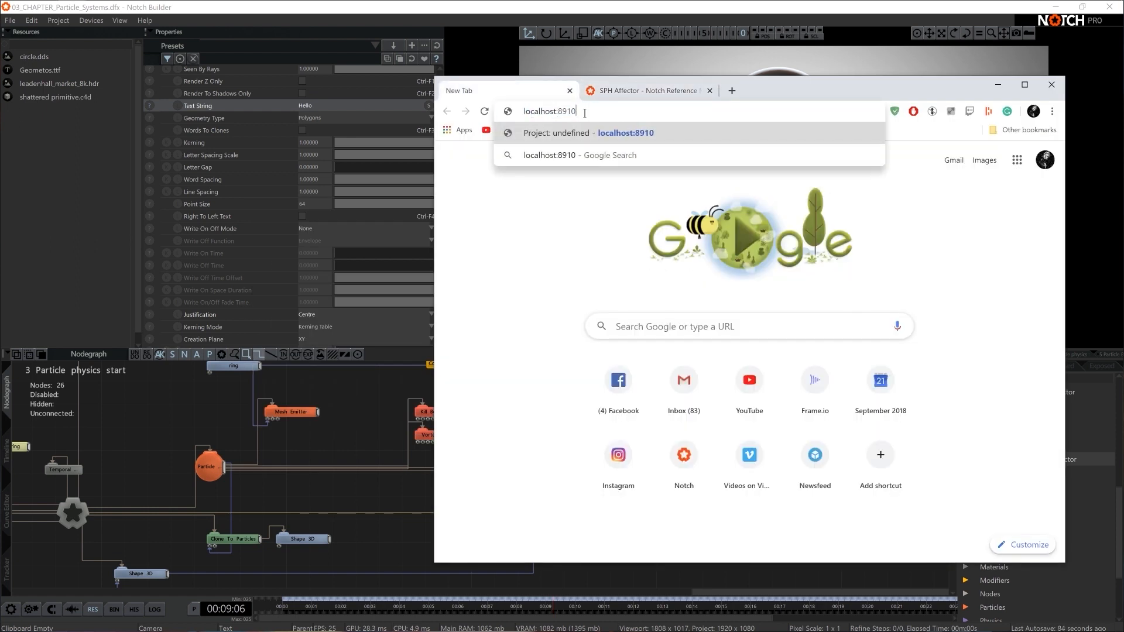
pyautogui.press('Return')
# Narrow the browser window and move it clear of the rendered HELLO scene.
pyautogui.moveTo(831, 93); pyautogui.dragTo(511, 47)
pyautogui.moveTo(745, 515); pyautogui.dragTo(515, 514)
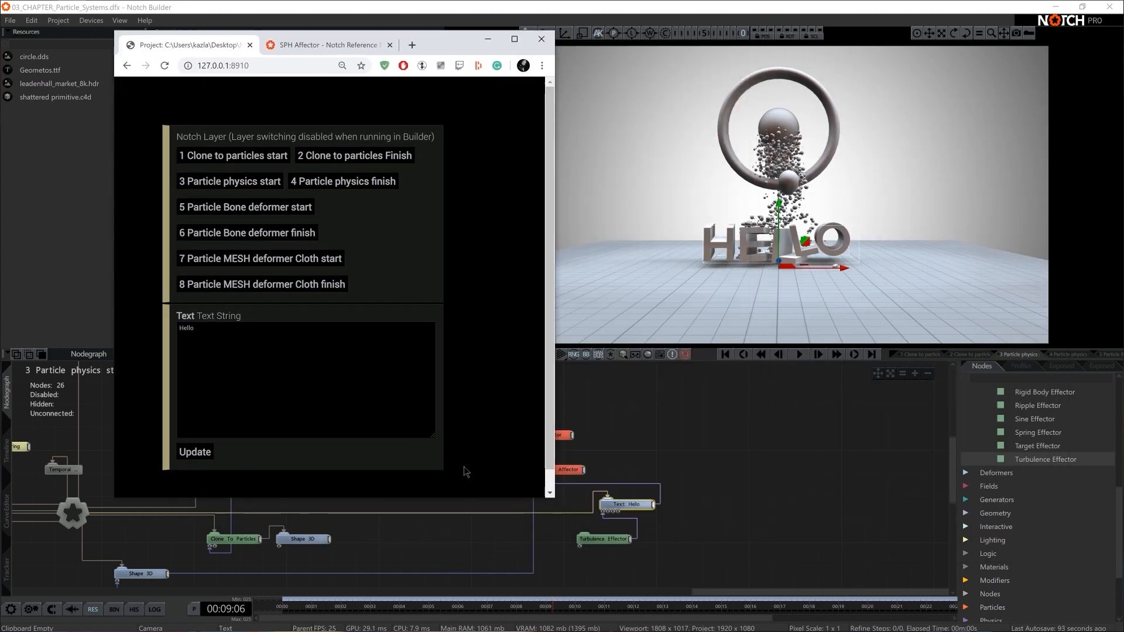
pyautogui.moveTo(431, 51); pyautogui.dragTo(398, 41)
# Resume scene playback in Notch Builder and switch back to the Web GUI in the browser.
pyautogui.click(733, 454)
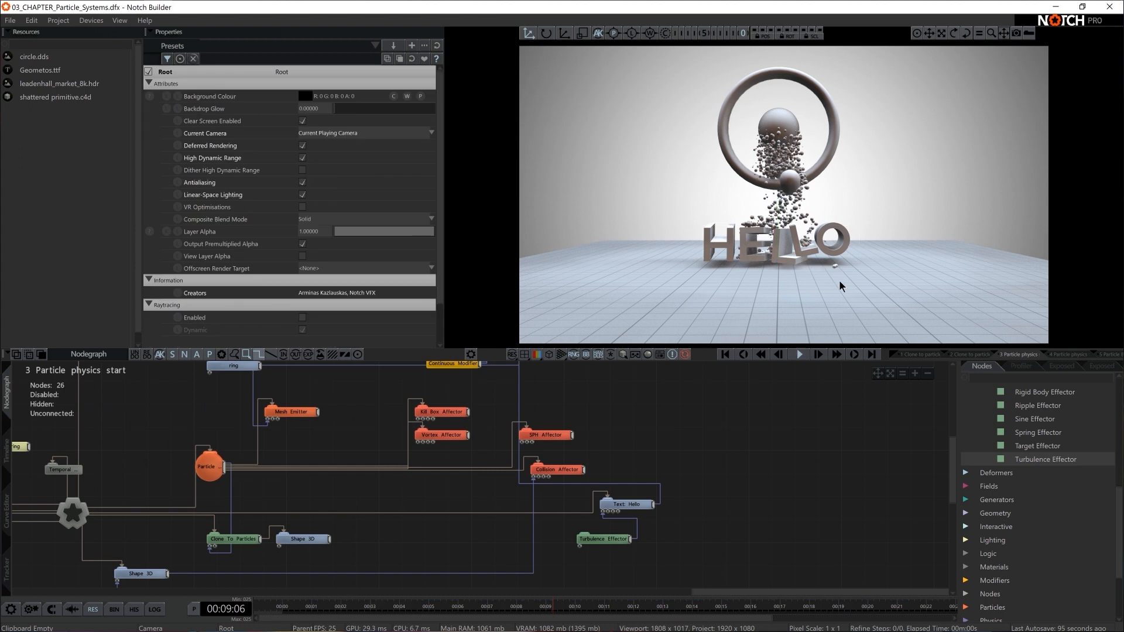
pyautogui.hotkey('alt', 'Tab')
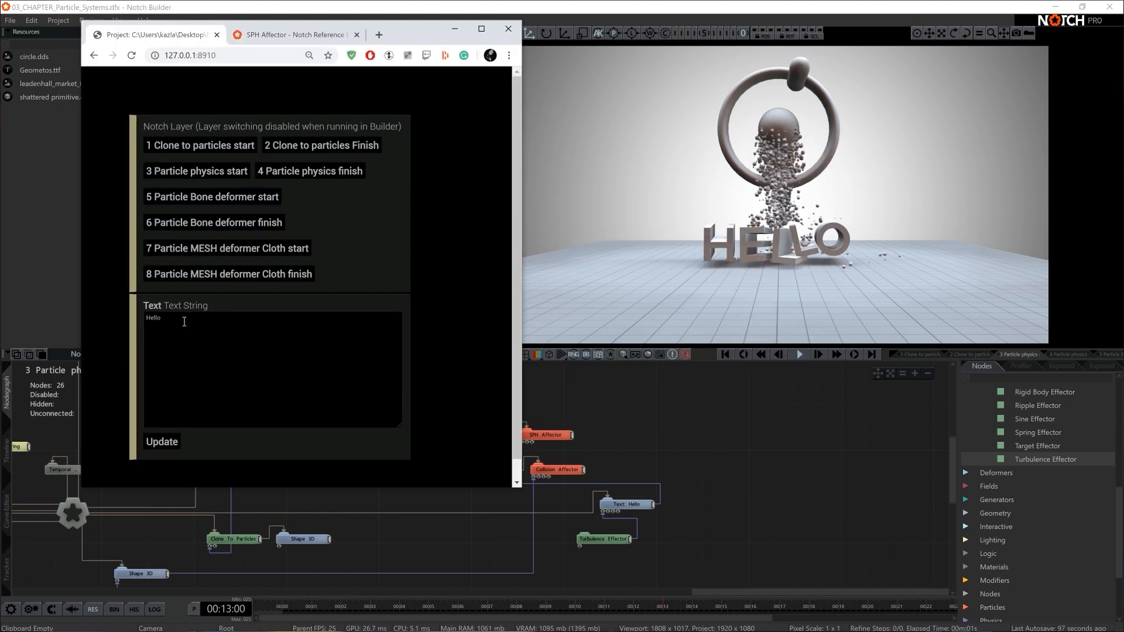
# Replace the text string Hello with Coffee in the Web GUI and update the project.
pyautogui.moveTo(186, 321); pyautogui.dragTo(116, 314)
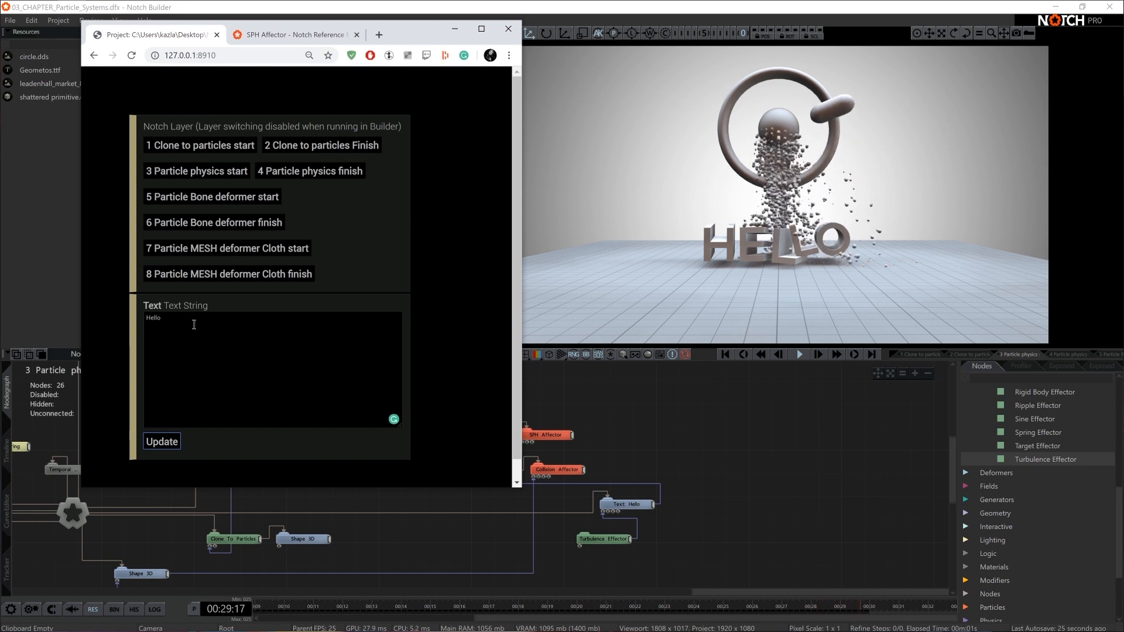
pyautogui.moveTo(236, 325); pyautogui.dragTo(128, 317)
pyautogui.press('BackSpace')
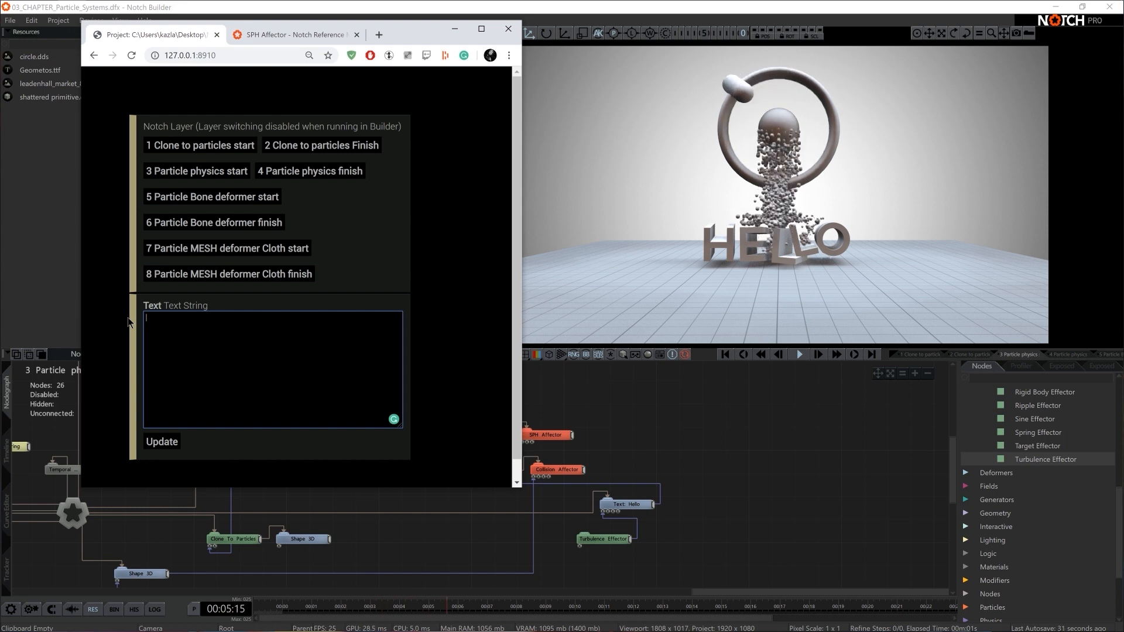
pyautogui.write('Coffee')
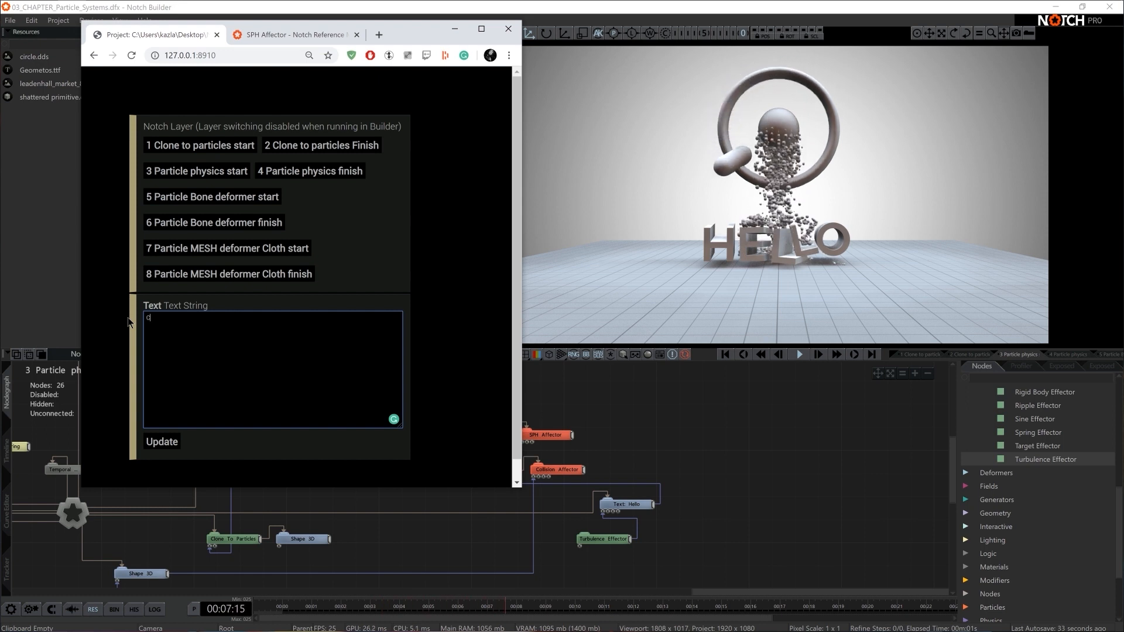
pyautogui.click(165, 443)
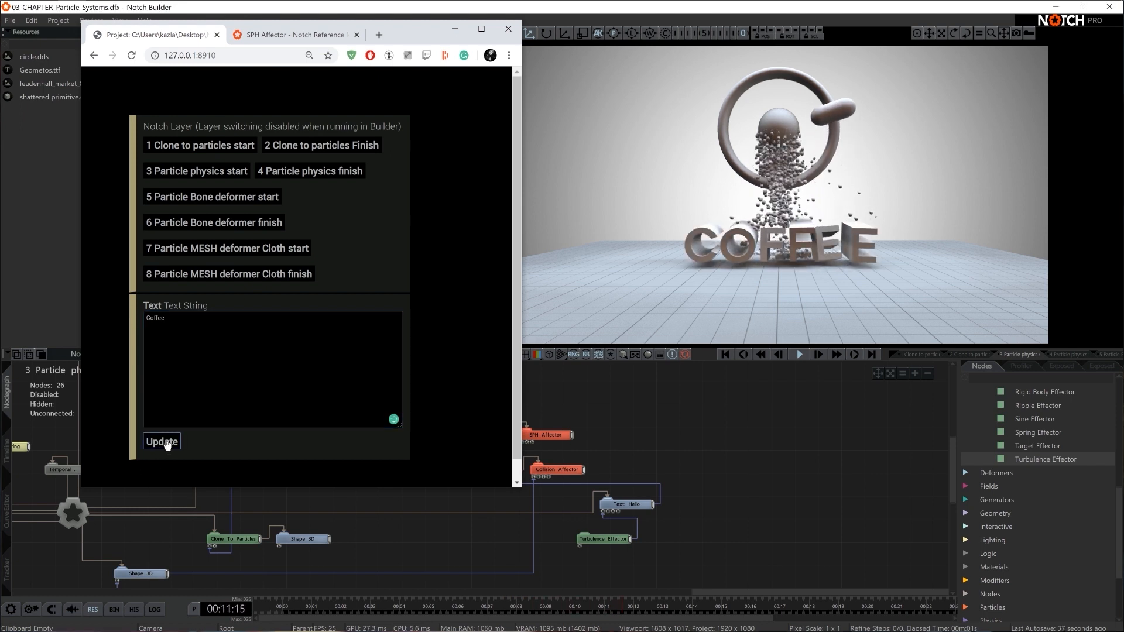
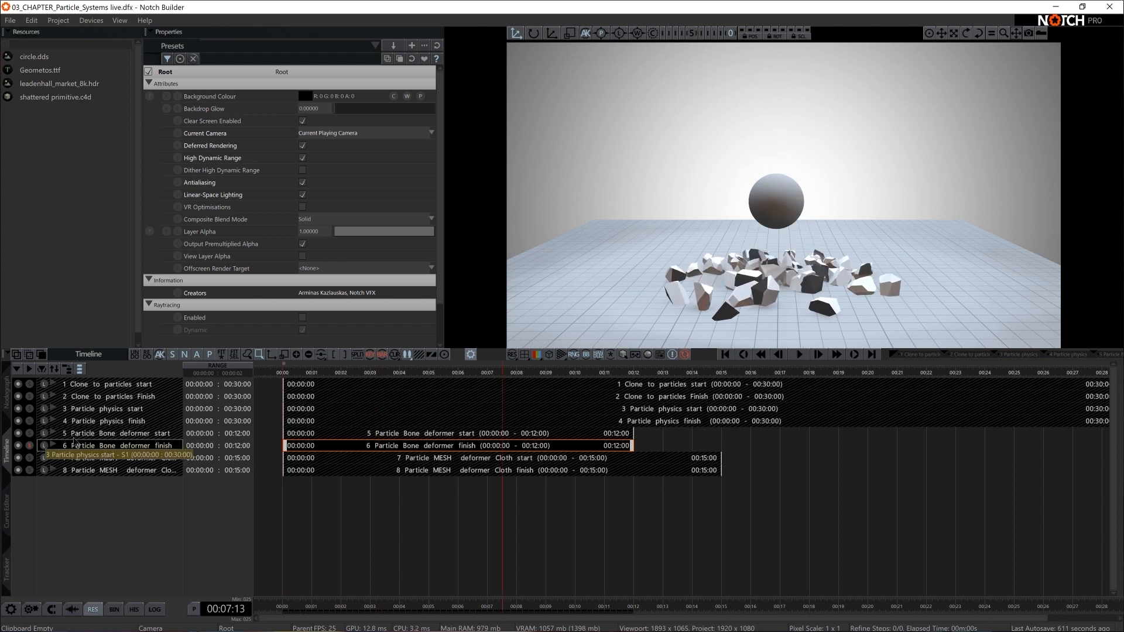
# Switch to the layer 5 Particle Bone deformer start, show its nodegraph and select the floor plane's Shape 3D node.
pyautogui.click(173, 435)
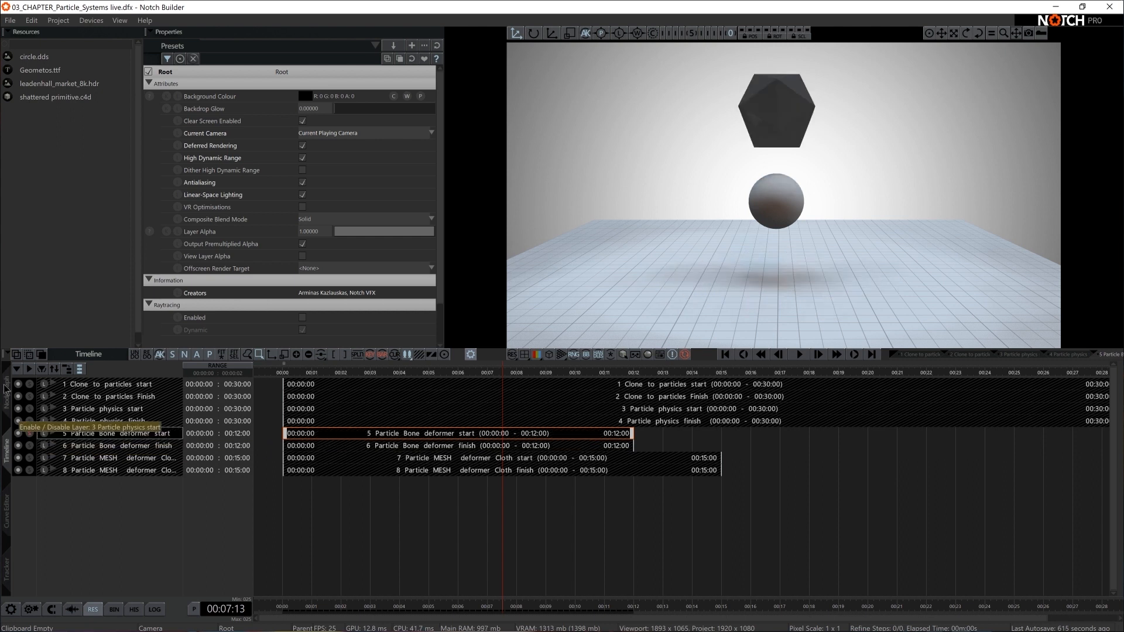
pyautogui.click(5, 389)
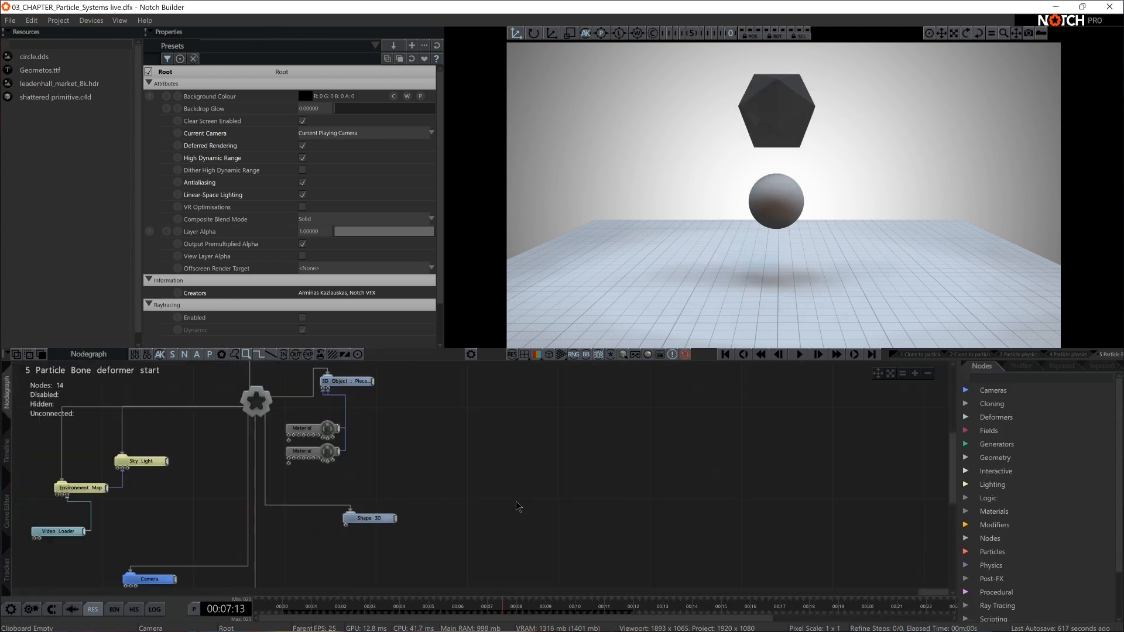
pyautogui.scroll(-3, 516, 501)
pyautogui.moveTo(515, 501); pyautogui.dragTo(698, 449, button='middle')
pyautogui.moveTo(614, 557); pyautogui.dragTo(607, 528, button='middle')
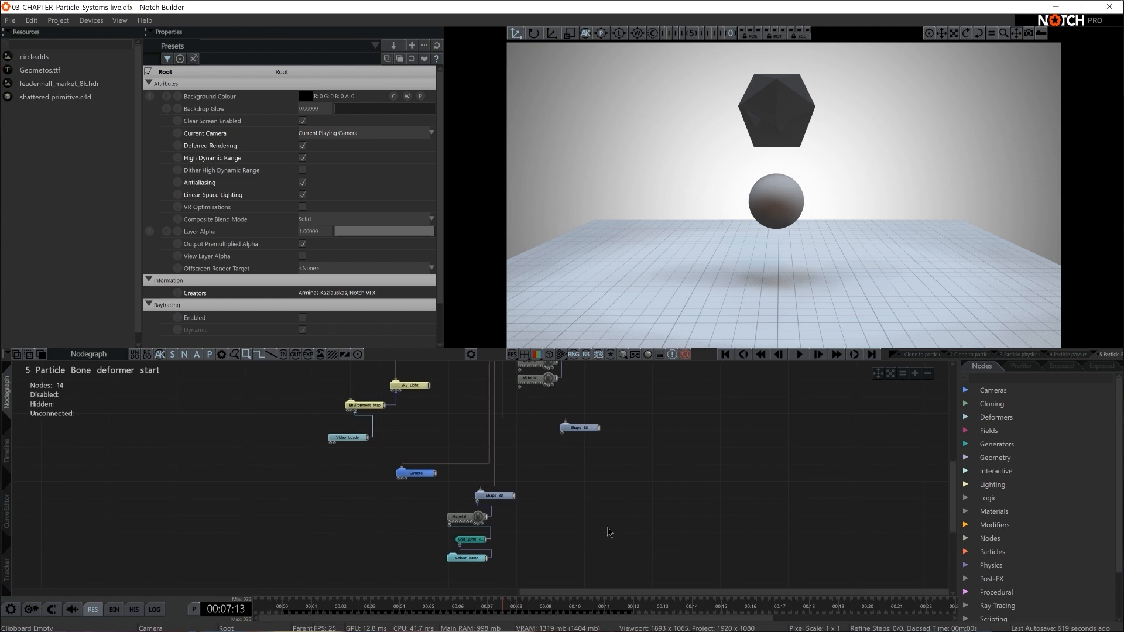
pyautogui.moveTo(534, 484); pyautogui.dragTo(501, 499)
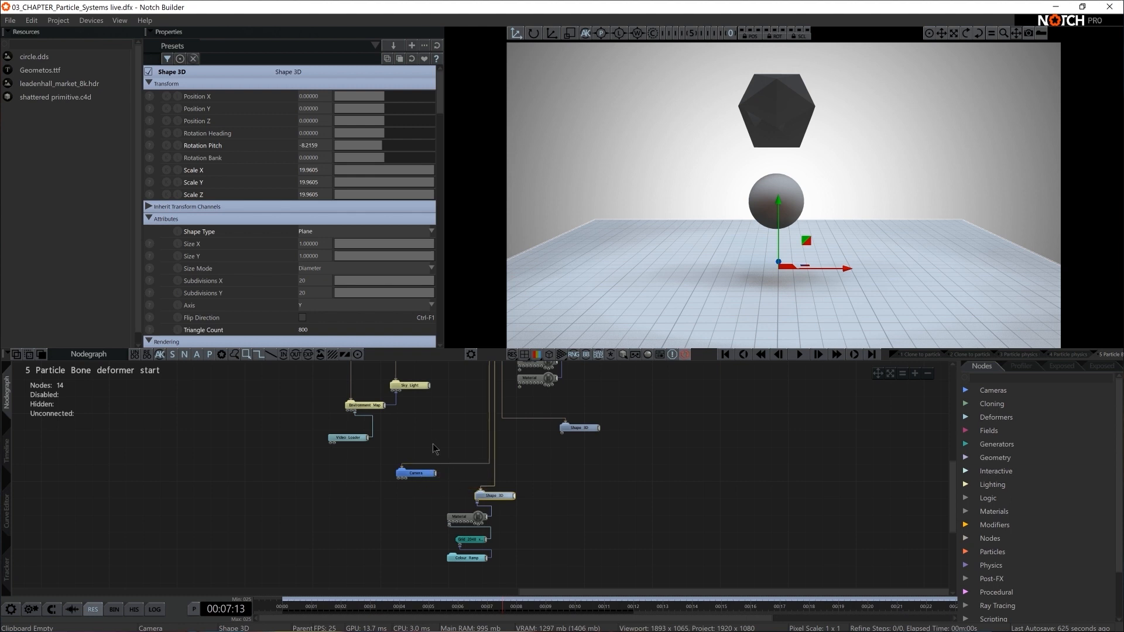
# Move the Sky Light and Fog Scattering nodes clear to the left of the root node, above the Environment Map.
pyautogui.moveTo(444, 433); pyautogui.dragTo(436, 479, button='middle')
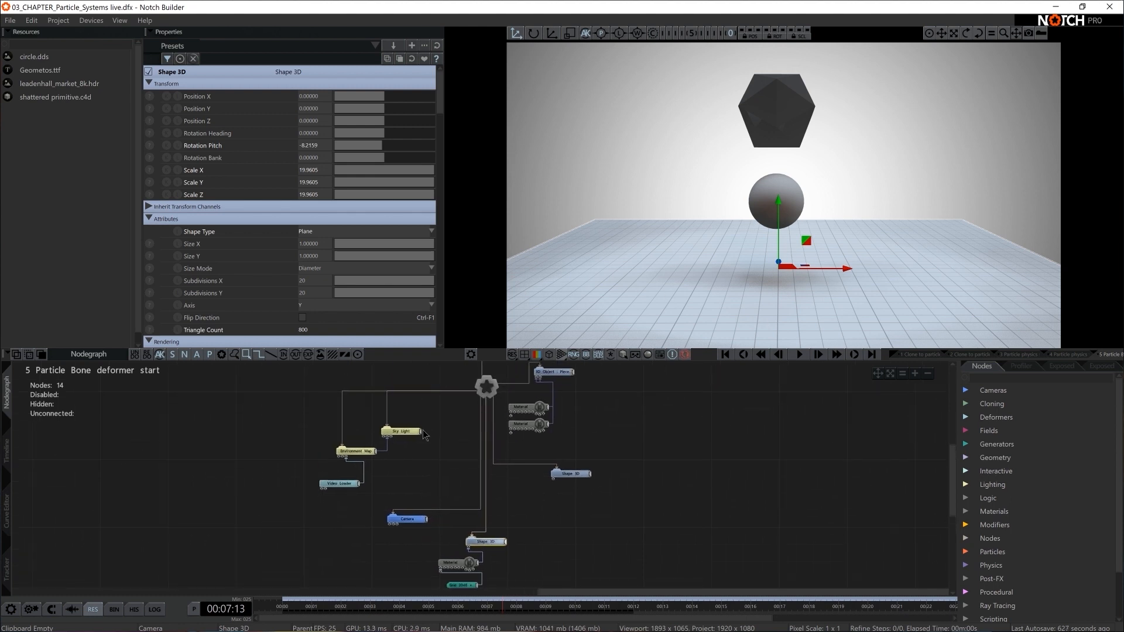
pyautogui.moveTo(402, 432); pyautogui.dragTo(334, 432)
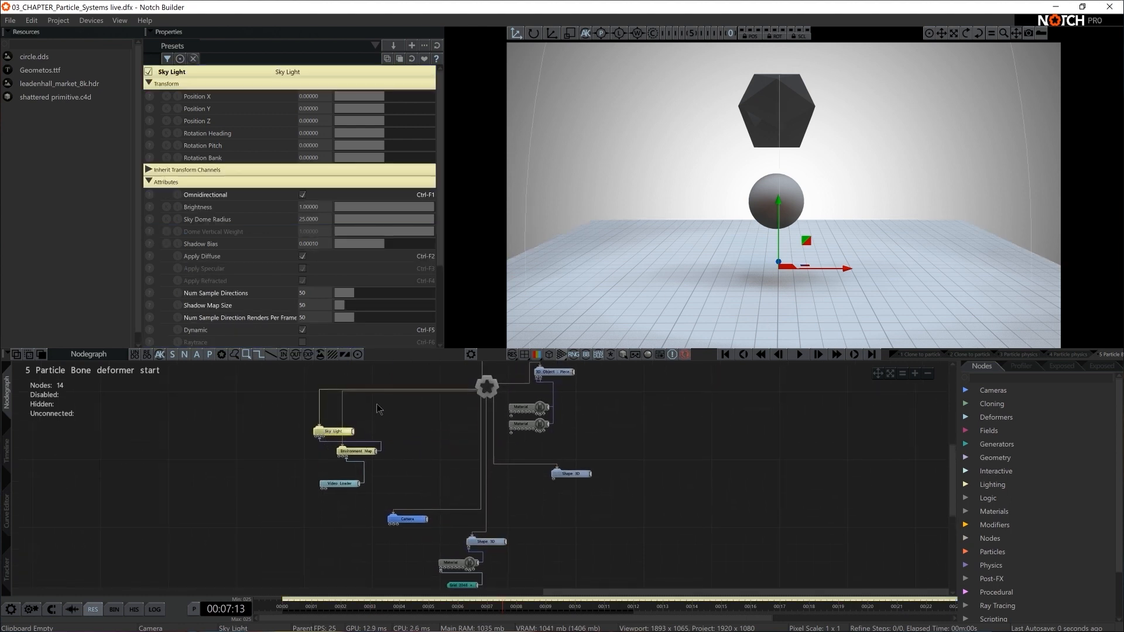
pyautogui.moveTo(265, 442); pyautogui.dragTo(267, 459, button='middle')
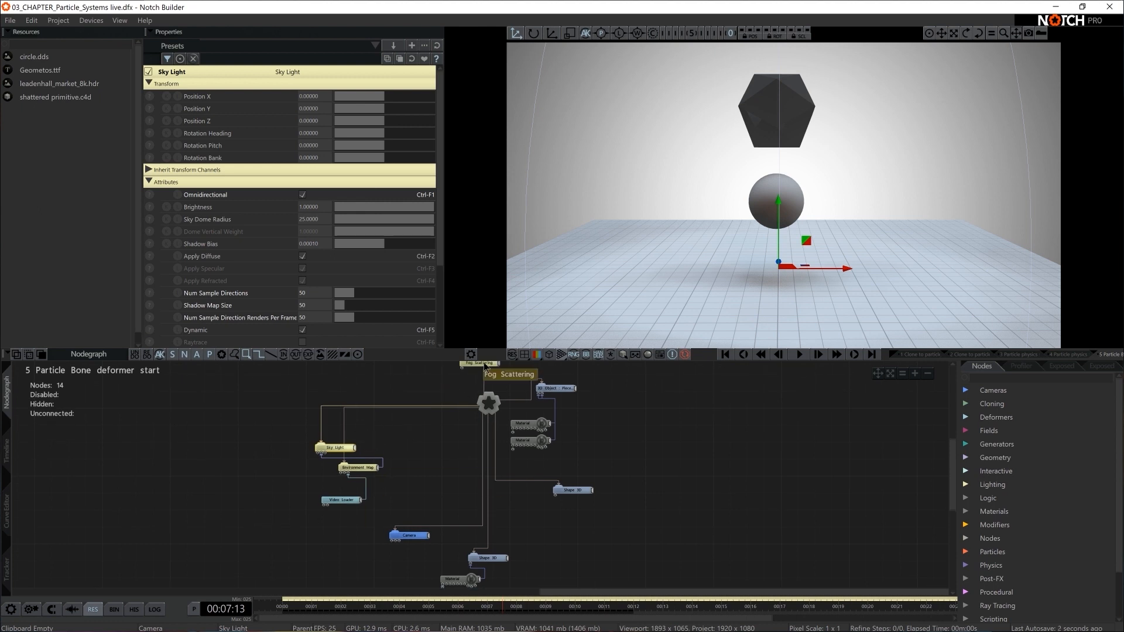
pyautogui.moveTo(459, 382); pyautogui.dragTo(450, 396, button='middle')
pyautogui.moveTo(471, 379); pyautogui.dragTo(326, 417)
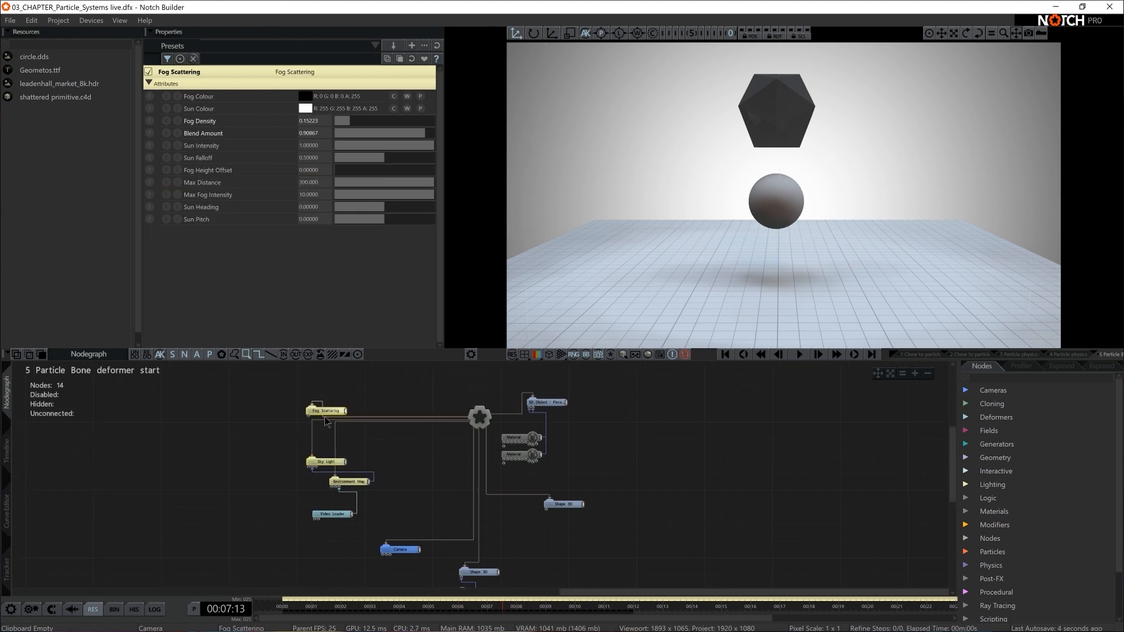
# Move the 3D Object node together with its two material nodes farther right of the root node.
pyautogui.moveTo(426, 458); pyautogui.dragTo(350, 449, button='middle')
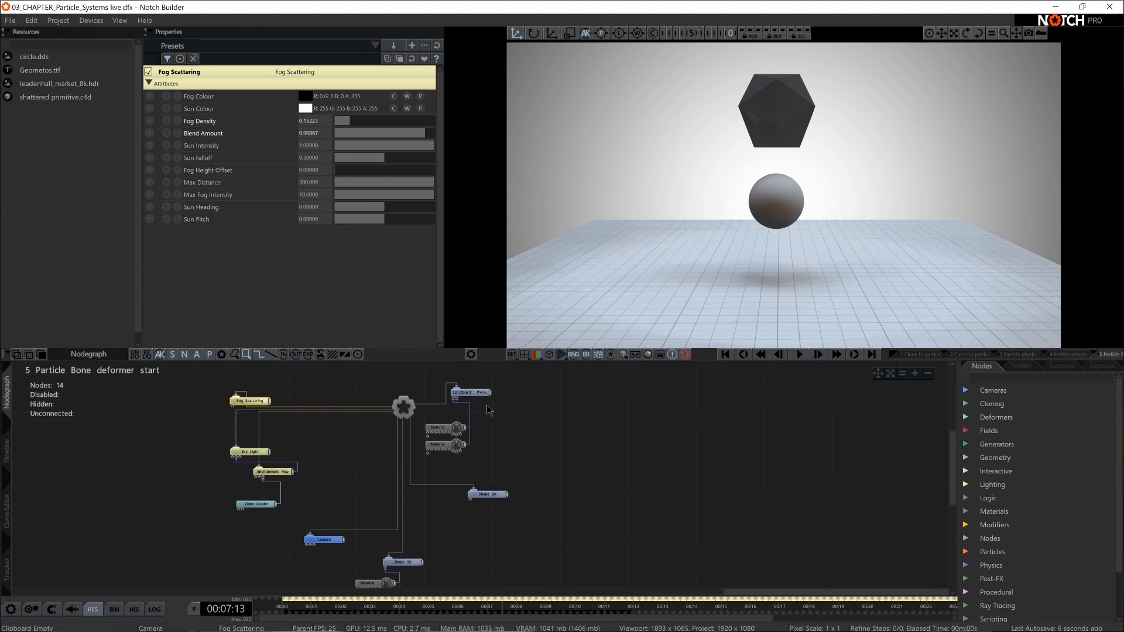
pyautogui.moveTo(508, 385); pyautogui.dragTo(442, 449)
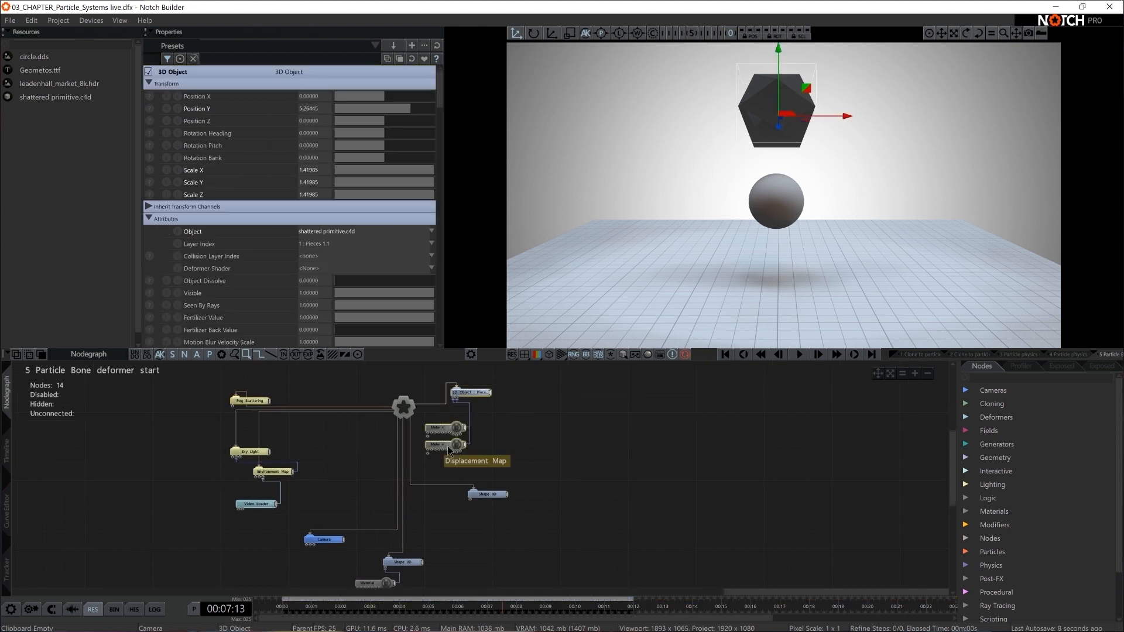
pyautogui.moveTo(474, 392); pyautogui.dragTo(576, 392)
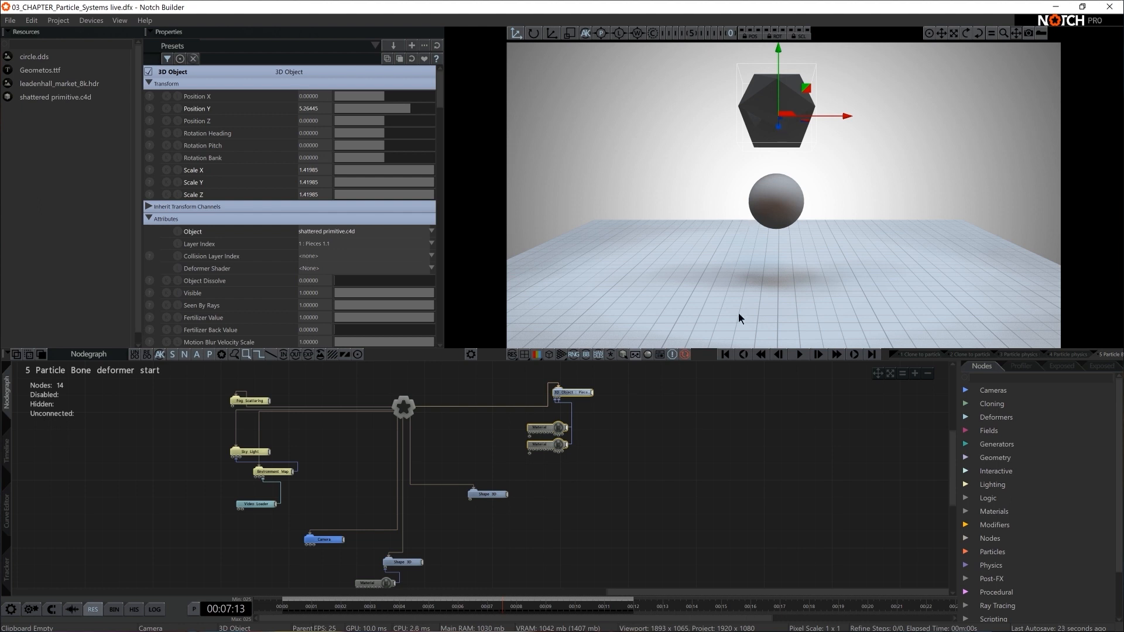
# Check the sphere's node, then set Lines Visible to 1 on the shattered primitive's 3D Object node.
pyautogui.click(483, 495)
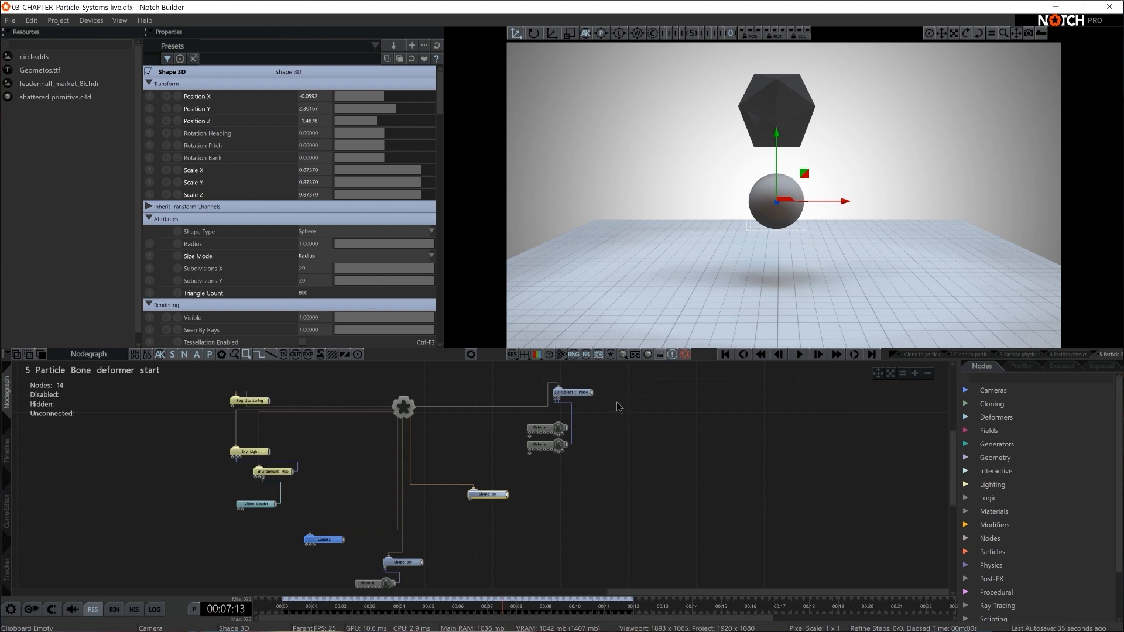
pyautogui.click(573, 392)
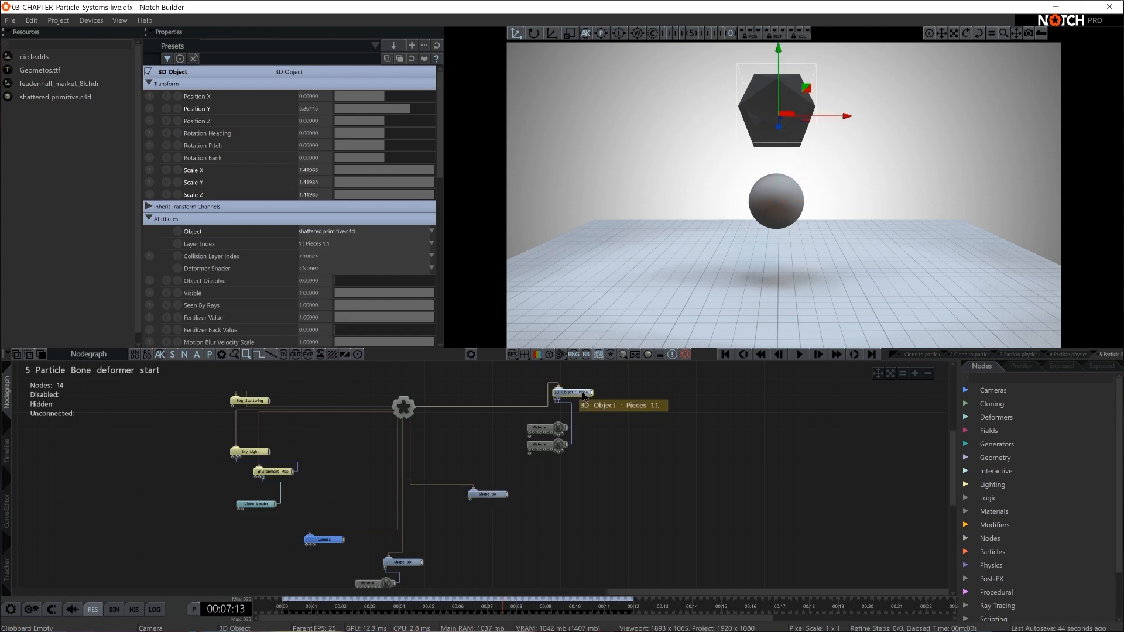
pyautogui.moveTo(440, 92); pyautogui.dragTo(439, 264)
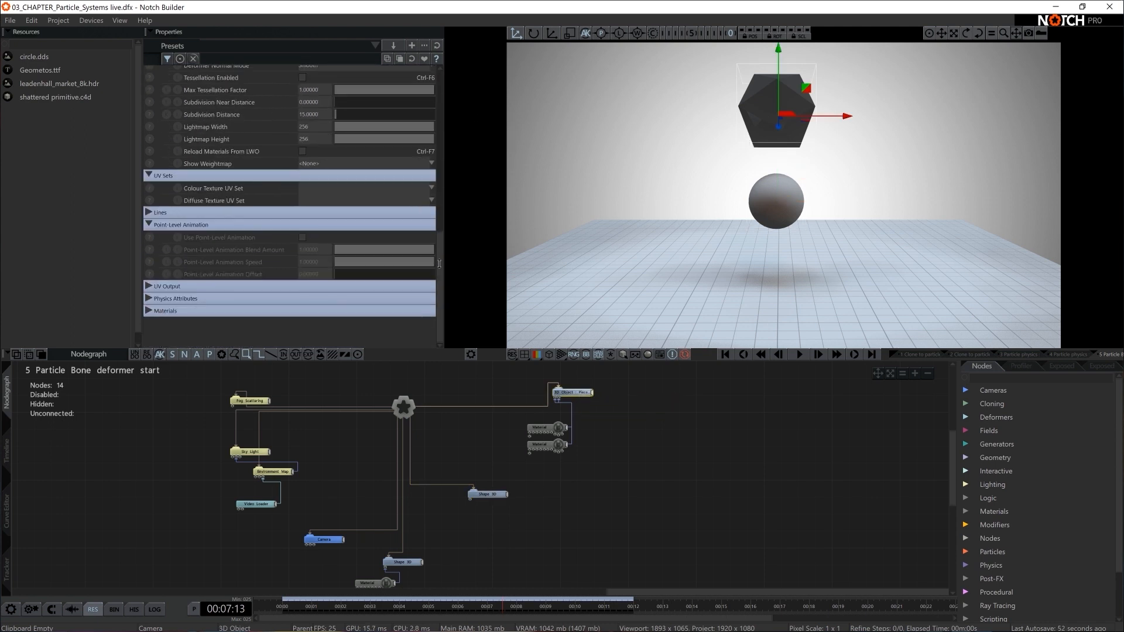
pyautogui.click(150, 213)
pyautogui.moveTo(363, 229); pyautogui.dragTo(446, 235)
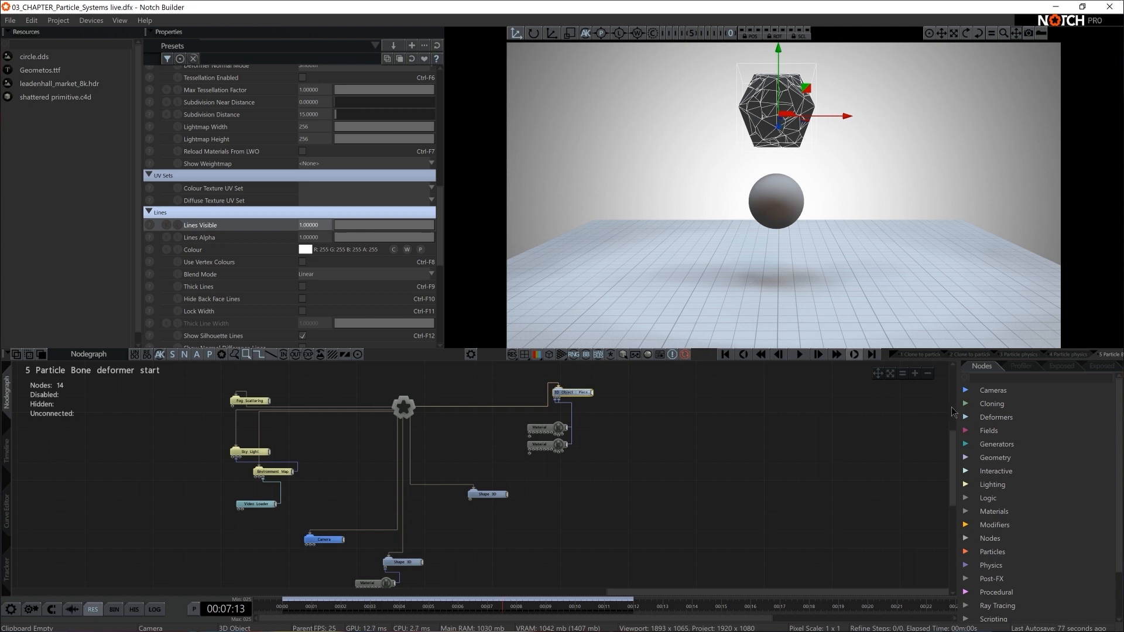
# Add a Particle Bone Deformer, connect it to the 3D Object, and set its Source Mode to Mesh Chunks.
pyautogui.click(981, 379)
pyautogui.write('partic')
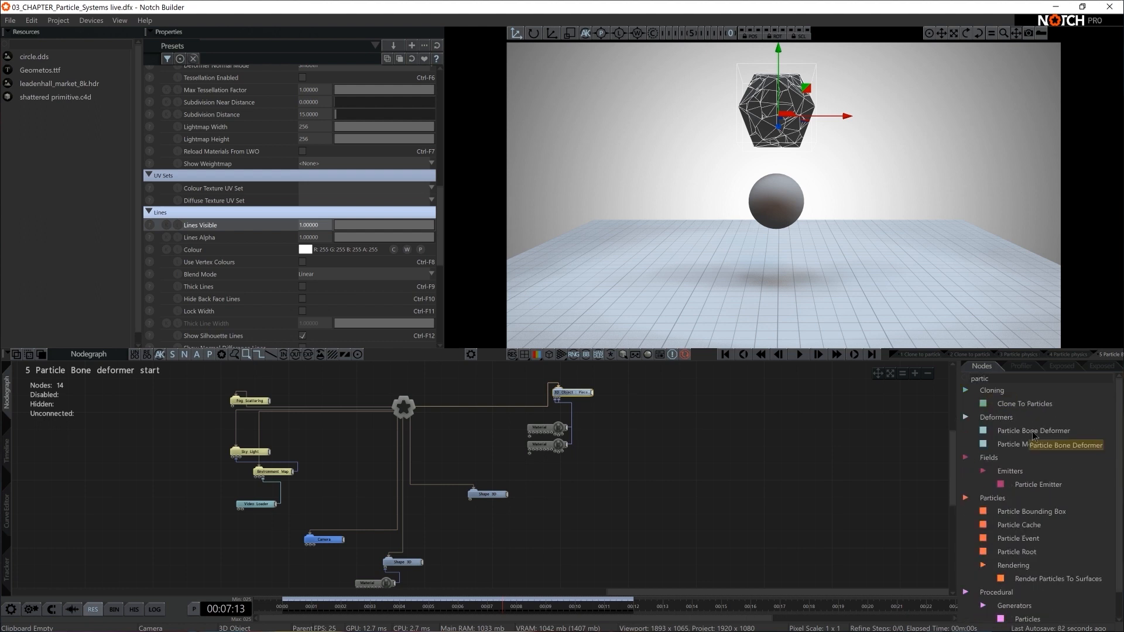
pyautogui.moveTo(1033, 431); pyautogui.dragTo(625, 402)
pyautogui.moveTo(649, 431); pyautogui.dragTo(525, 452, button='middle')
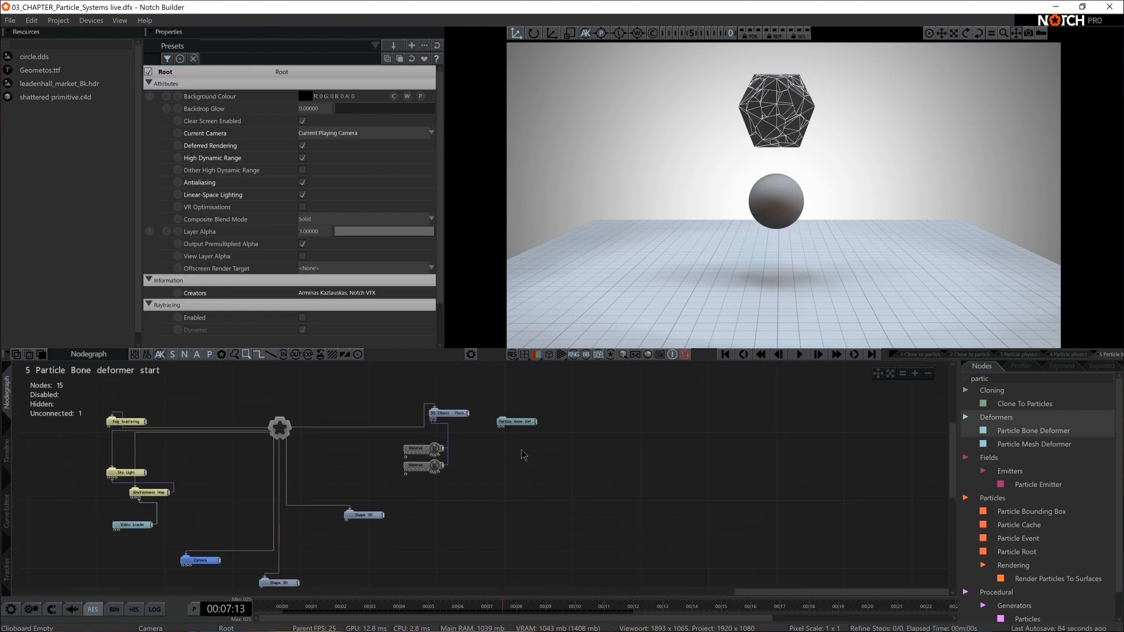
pyautogui.moveTo(513, 422); pyautogui.dragTo(489, 414)
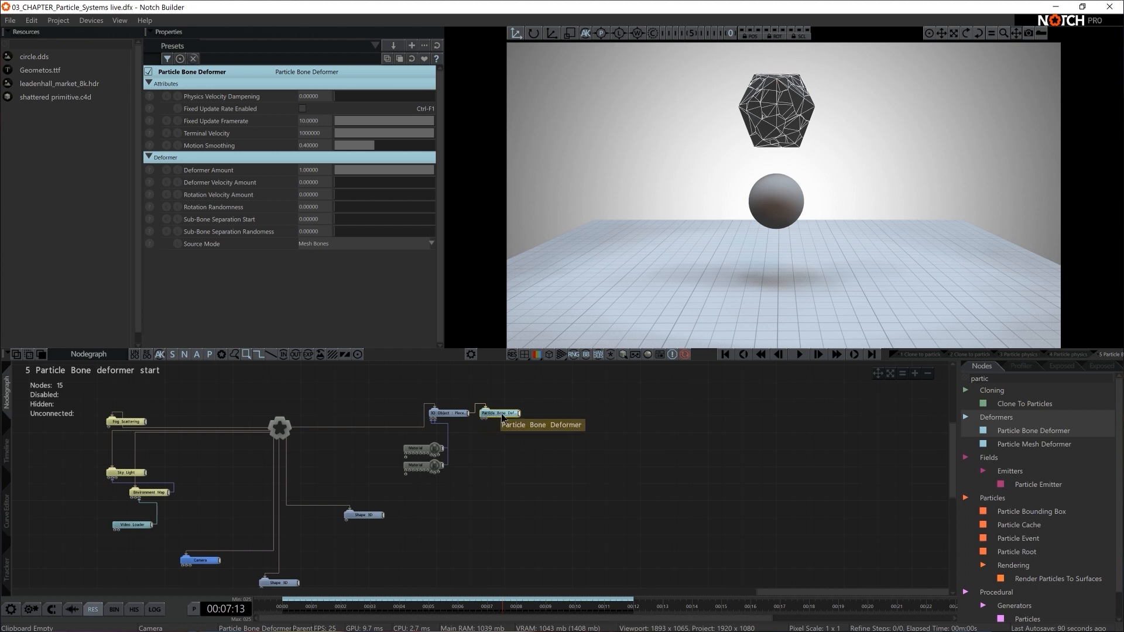
pyautogui.click(347, 252)
pyautogui.click(342, 264)
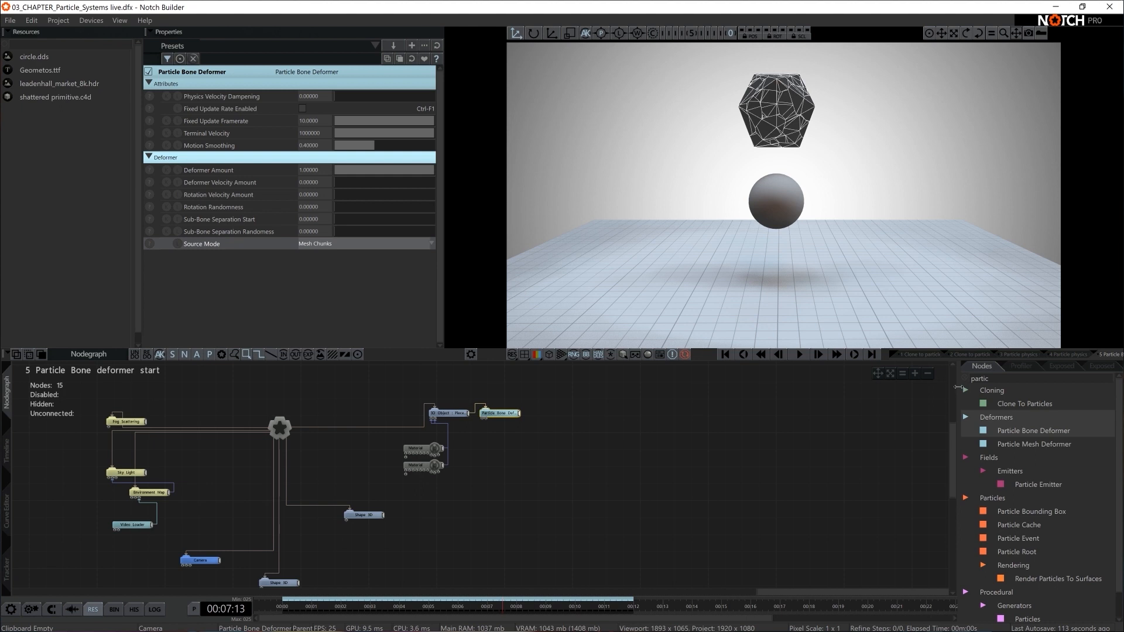
# Try a particle Turbulence Affector on the Particle Bone Deformer and increase its Velocity Amount.
pyautogui.write('turb')
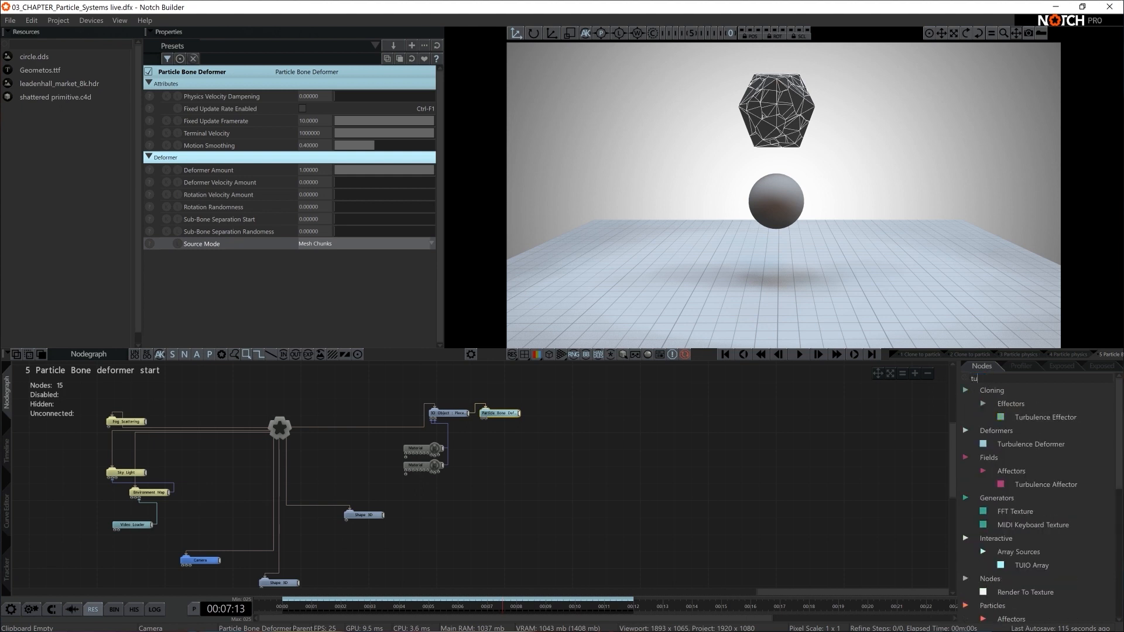
pyautogui.moveTo(573, 417)
pyautogui.mouseDown()
pyautogui.moveTo(601, 428)
pyautogui.moveTo(575, 405)
pyautogui.mouseUp()
pyautogui.click(522, 422)
pyautogui.click(568, 481)
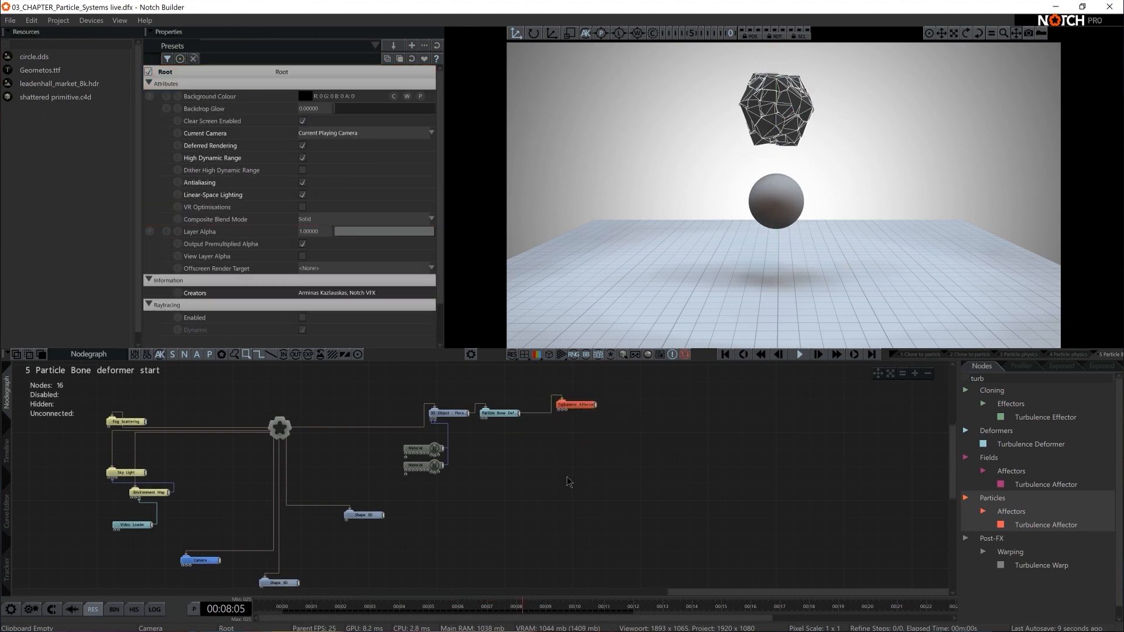
pyautogui.click(575, 404)
pyautogui.doubleClick(316, 232)
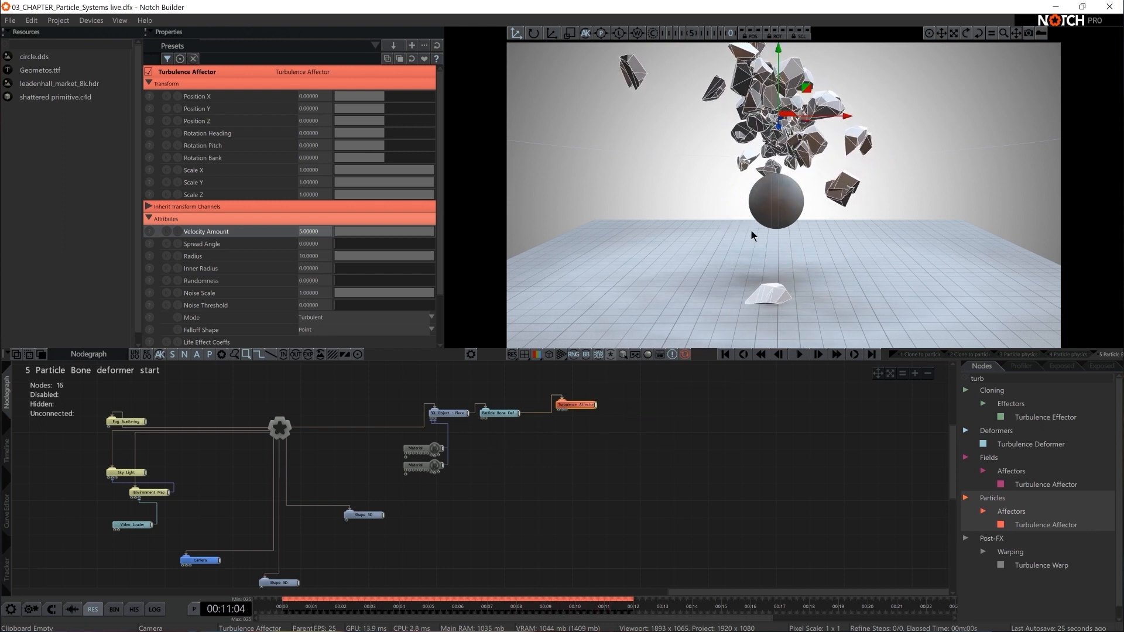
# Delete the Turbulence Affector and connect an SPH Affector to the Particle Bone Deformer in its place.
pyautogui.moveTo(637, 391); pyautogui.dragTo(554, 449)
pyautogui.press('Delete')
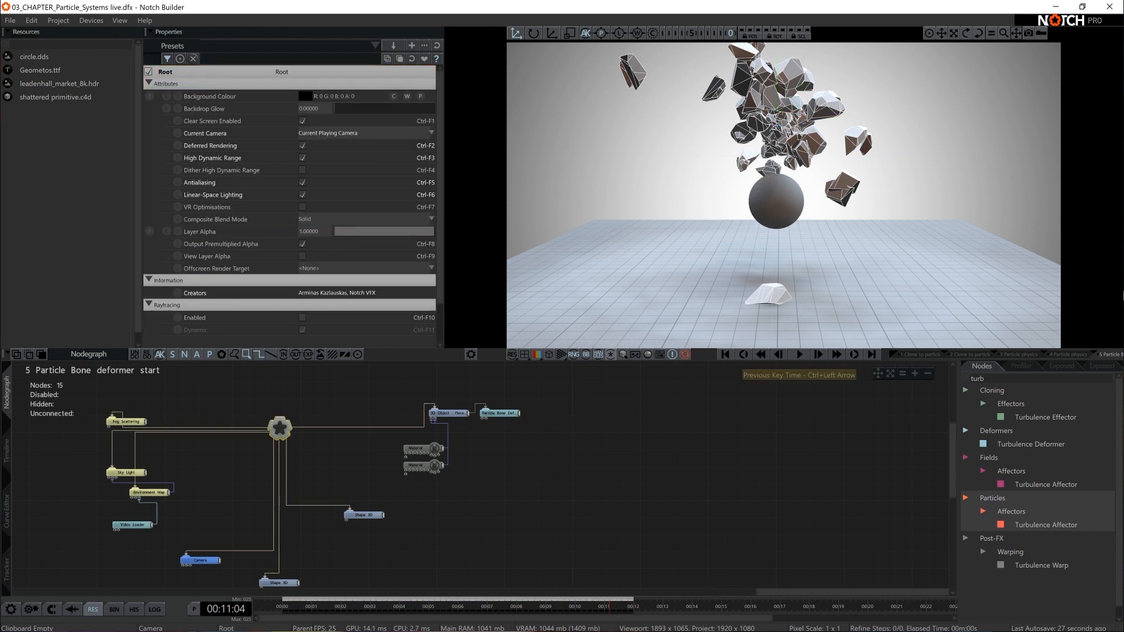
pyautogui.click(993, 377)
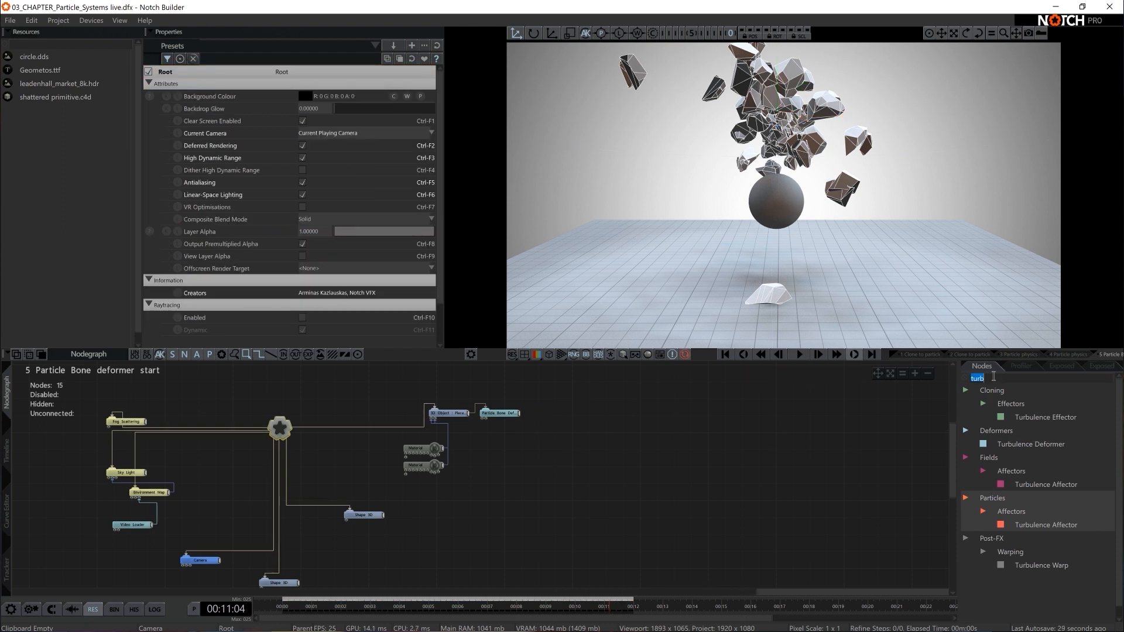
pyautogui.write('sph')
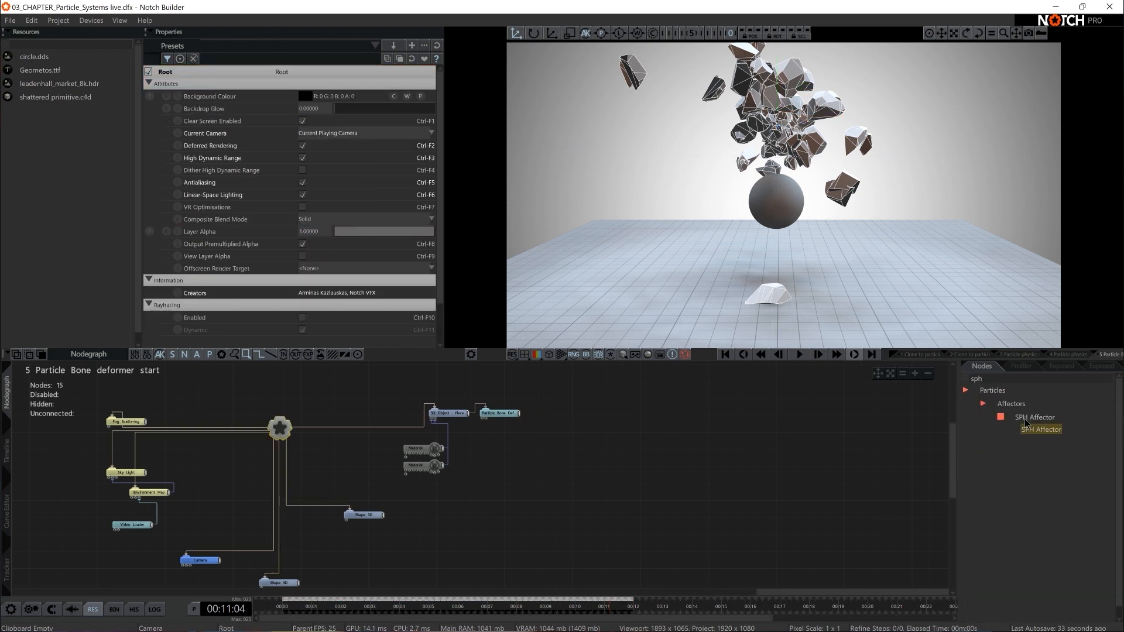
pyautogui.moveTo(551, 413); pyautogui.dragTo(548, 390)
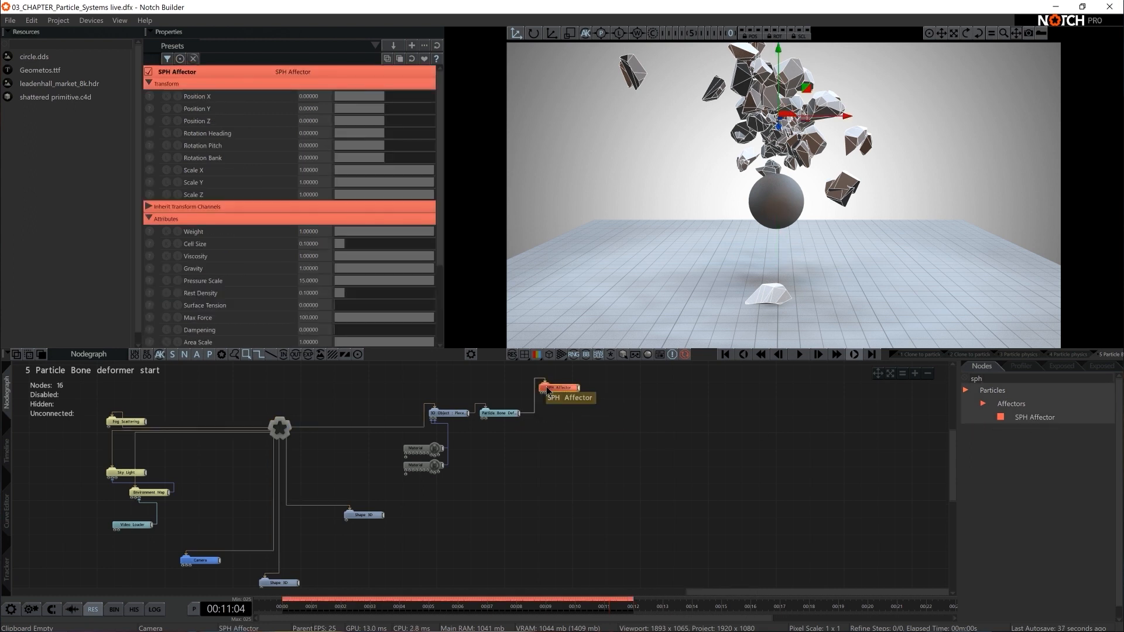
# Play the simulation from the start to check the SPH motion, stop it and return to the first frame.
pyautogui.press('Home')
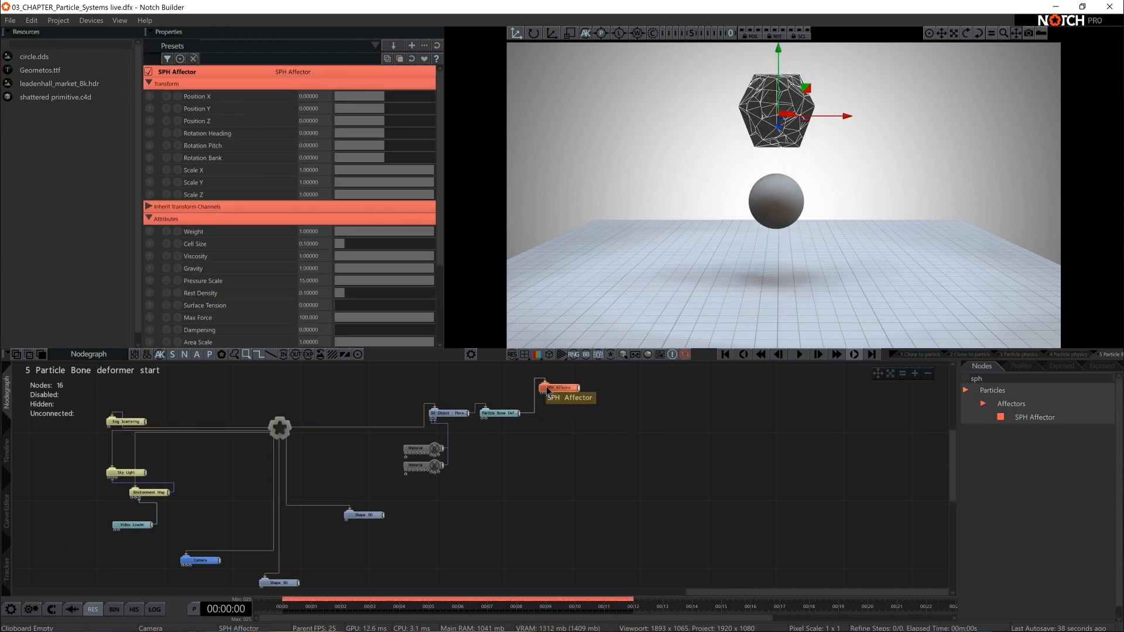
pyautogui.press('space')
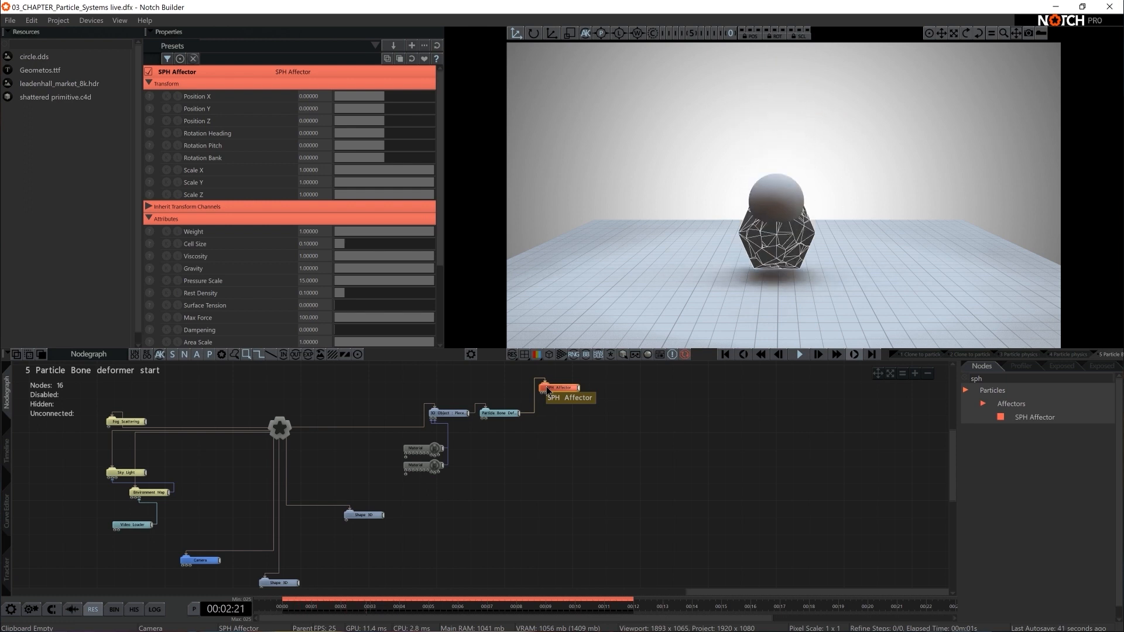
pyautogui.press('space')
pyautogui.press('Home')
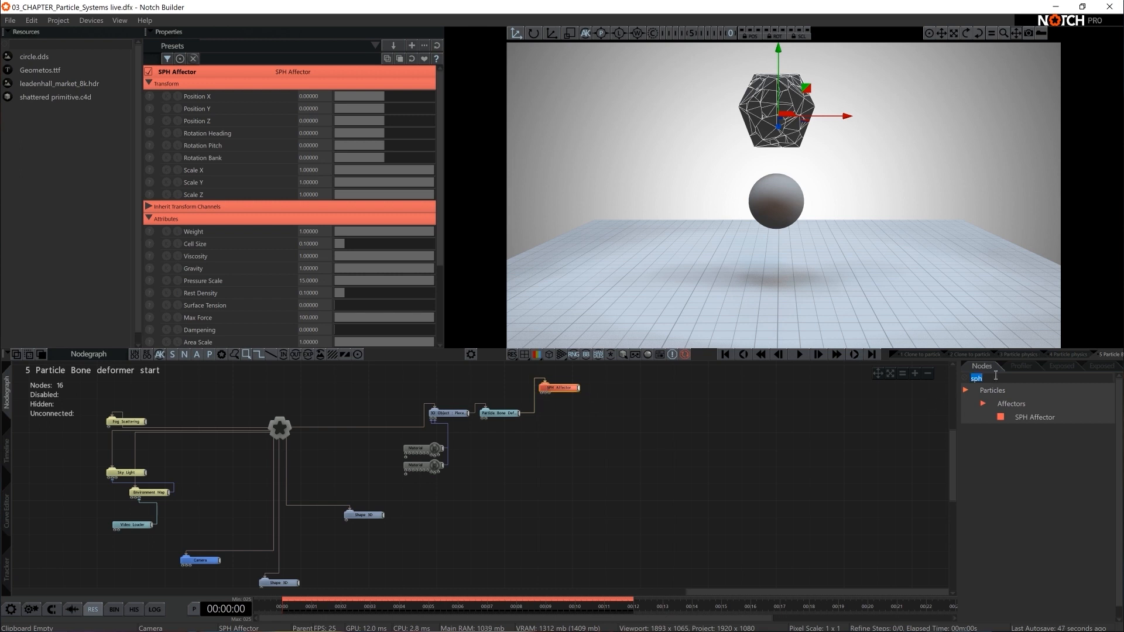
# Add a particle Collision Affector and connect it to the Particle Bone Deformer.
pyautogui.write('collis')
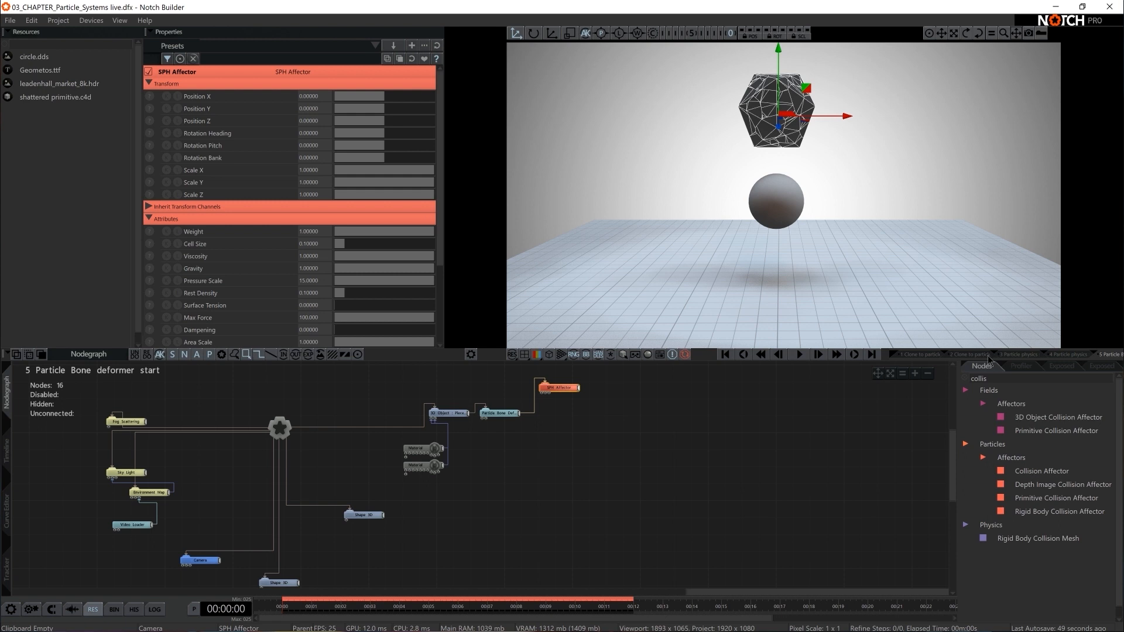
pyautogui.moveTo(1041, 471); pyautogui.dragTo(539, 420)
pyautogui.scroll(3, 580, 451)
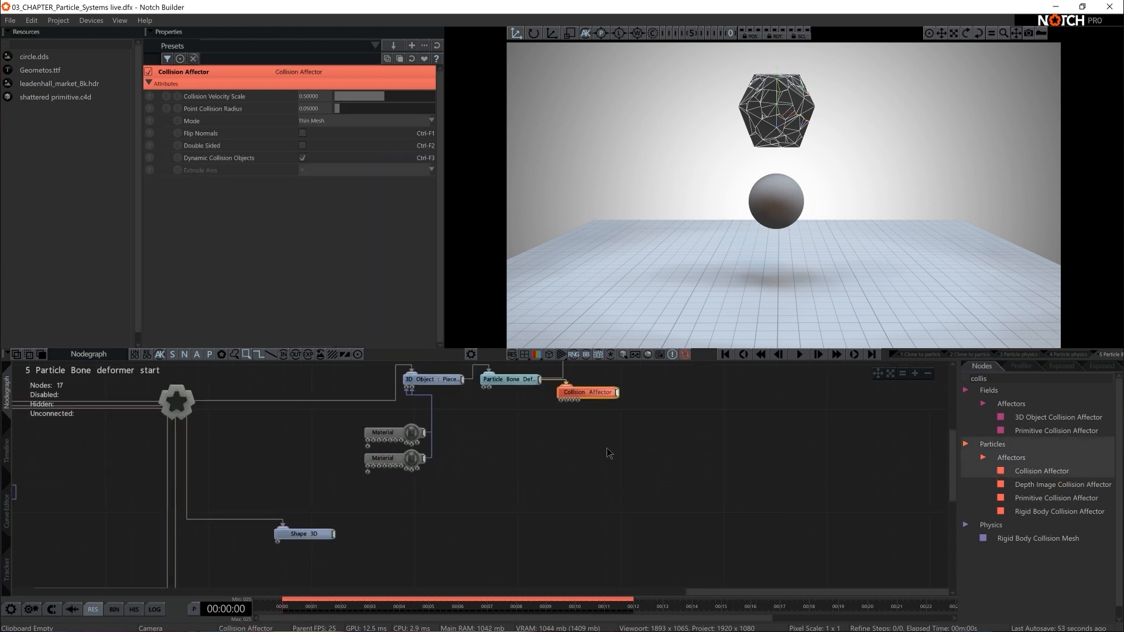
pyautogui.moveTo(585, 451); pyautogui.dragTo(662, 447, button='middle')
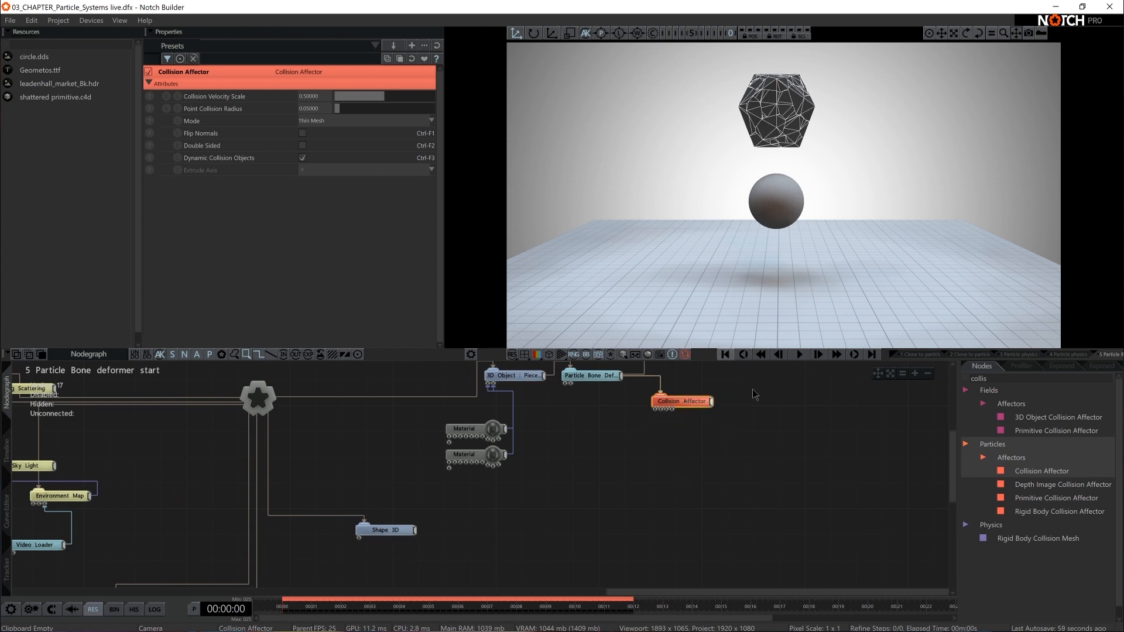
# Rename the plane's Shape 3D node to floor.
pyautogui.scroll(-2, 420, 562)
pyautogui.click(420, 560)
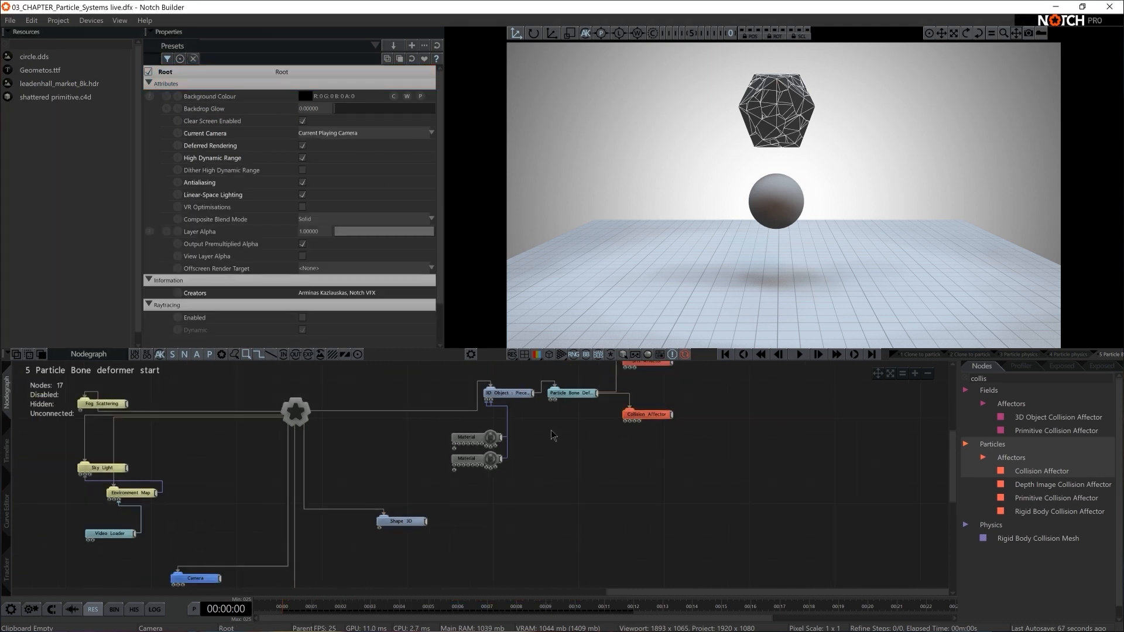
pyautogui.scroll(-2, 409, 556)
pyautogui.moveTo(330, 562); pyautogui.dragTo(377, 546)
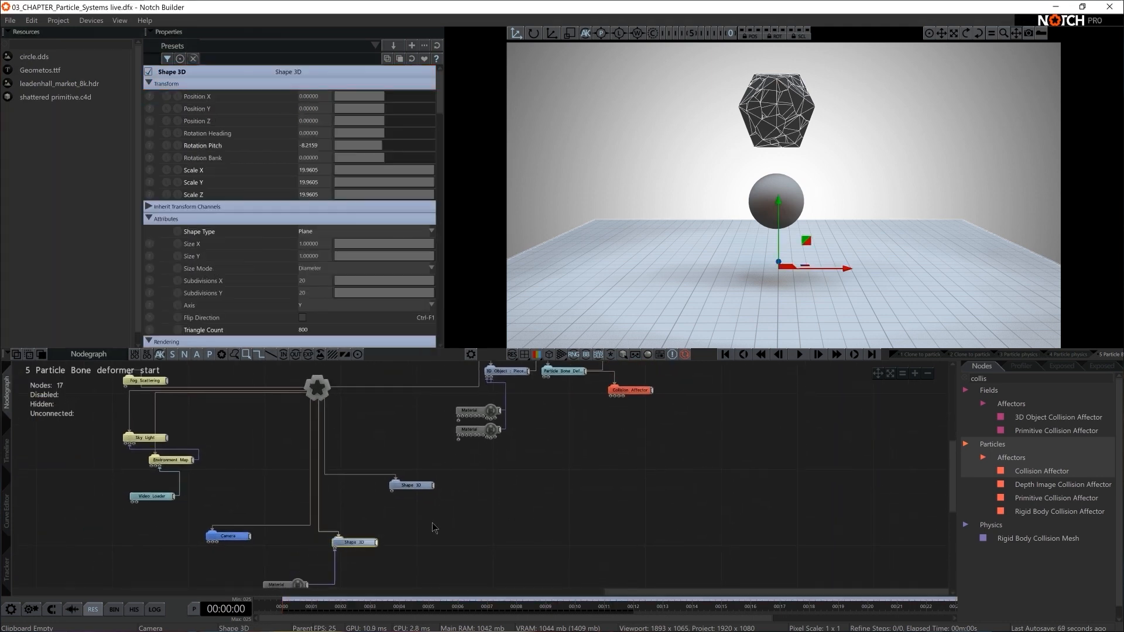
pyautogui.moveTo(378, 547); pyautogui.dragTo(352, 575, button='middle')
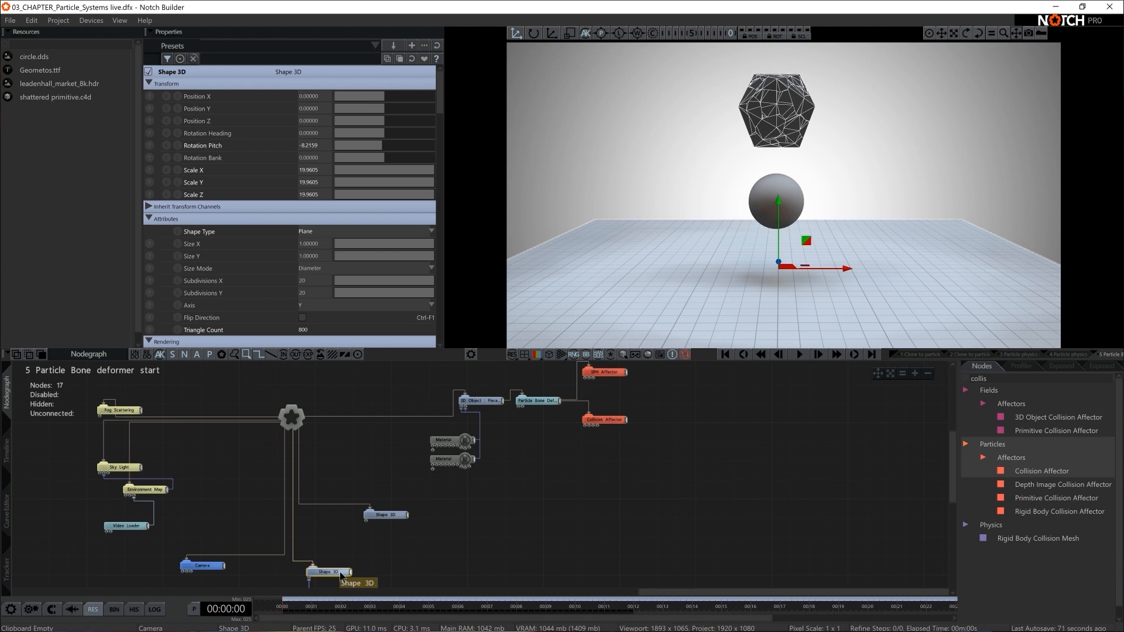
pyautogui.doubleClick(341, 575)
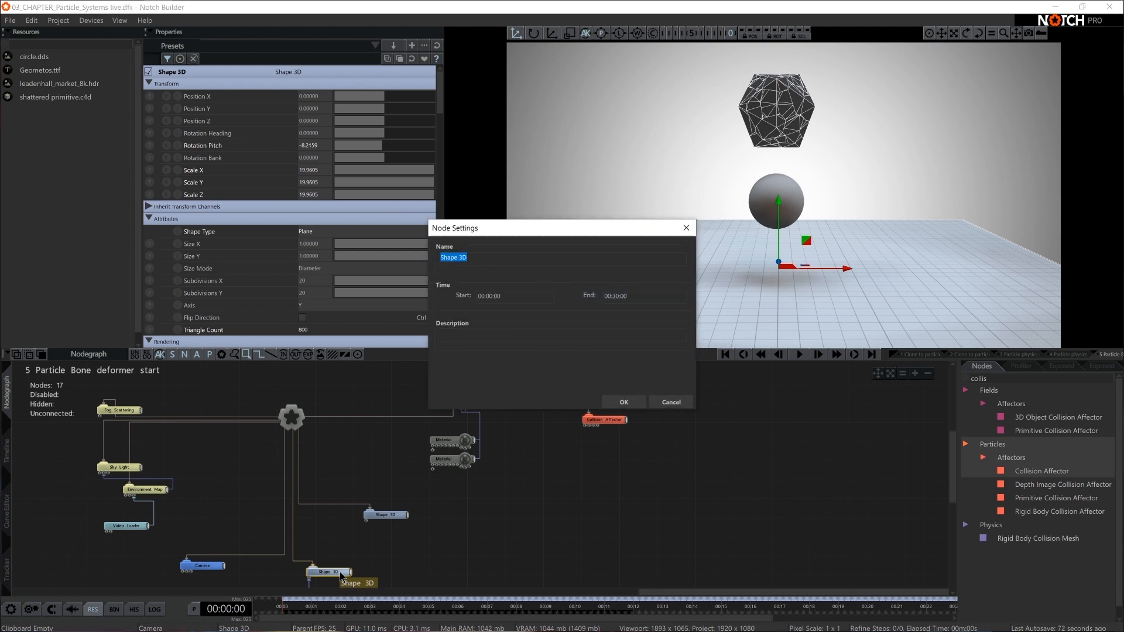
pyautogui.write('floor')
pyautogui.press('Return')
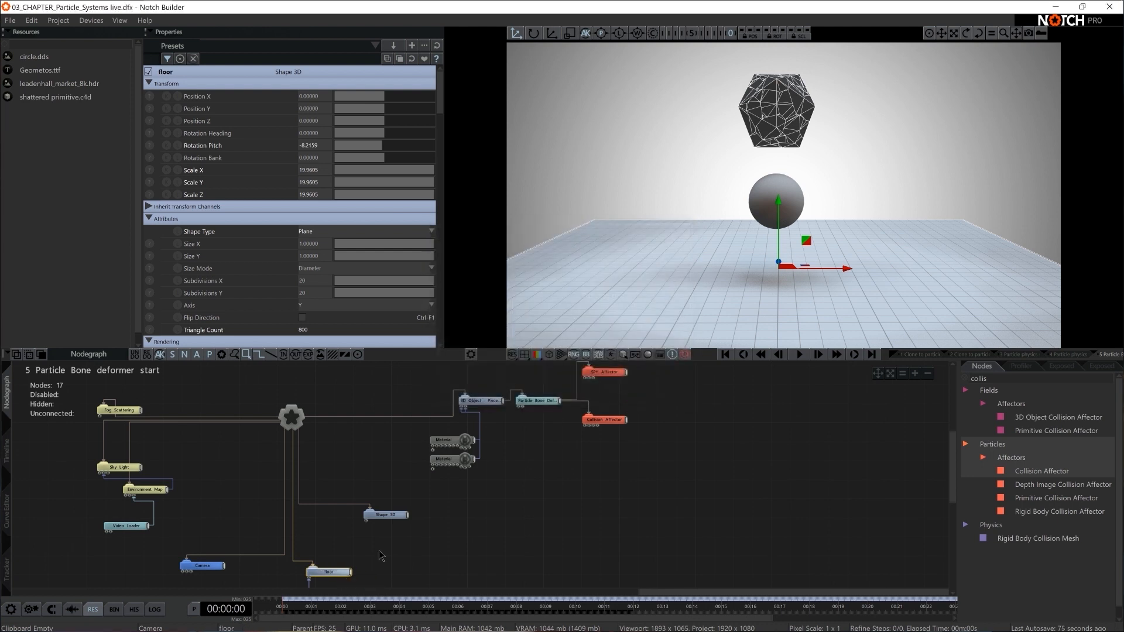
# Connect the floor node to the Collision Affector as a collision object and play the simulation.
pyautogui.moveTo(352, 572); pyautogui.dragTo(585, 425)
pyautogui.press('space')
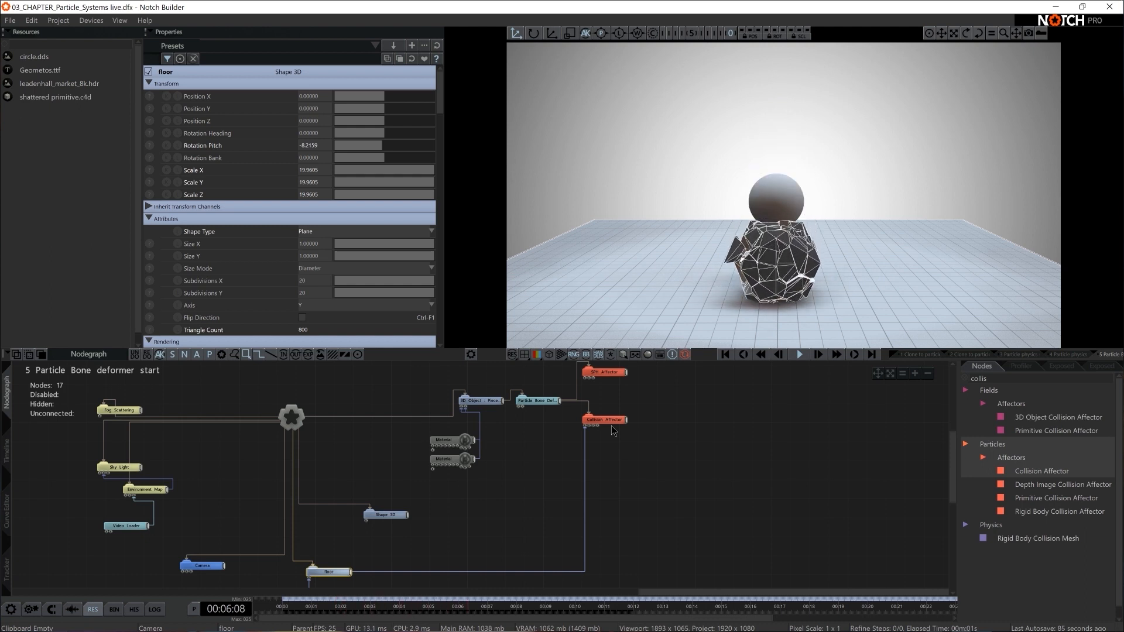
pyautogui.click(636, 477)
# Connect the sphere's Shape 3D node to the Collision Affector as well and replay the simulation from the start.
pyautogui.click(403, 514)
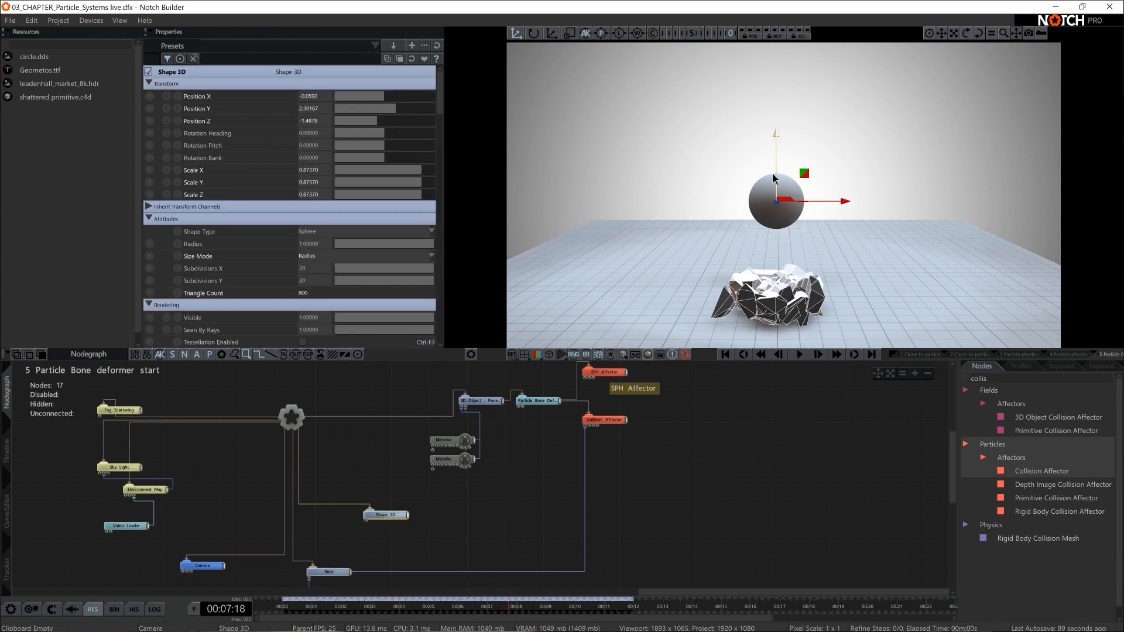
pyautogui.moveTo(408, 518); pyautogui.dragTo(585, 427)
pyautogui.press('Home')
pyautogui.press('space')
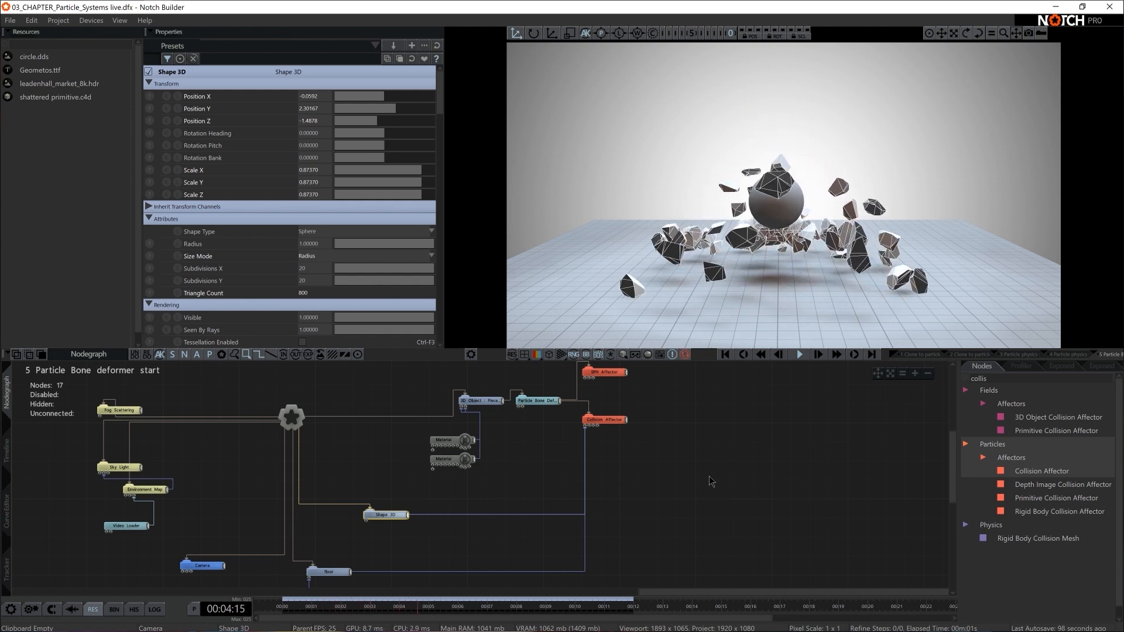
pyautogui.press('space')
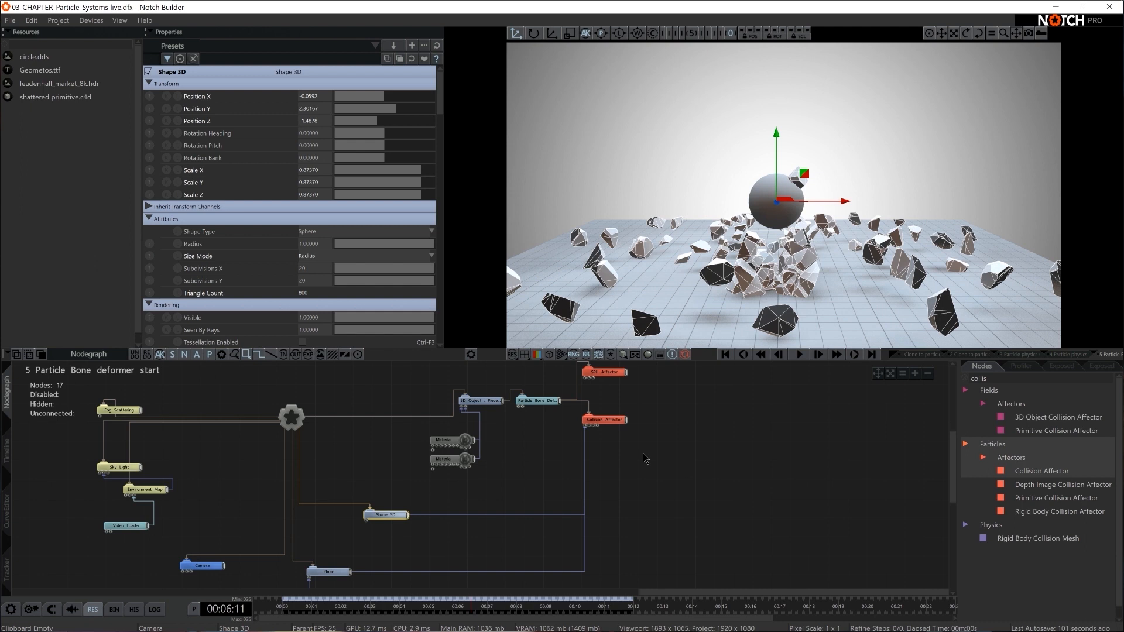
pyautogui.press('space')
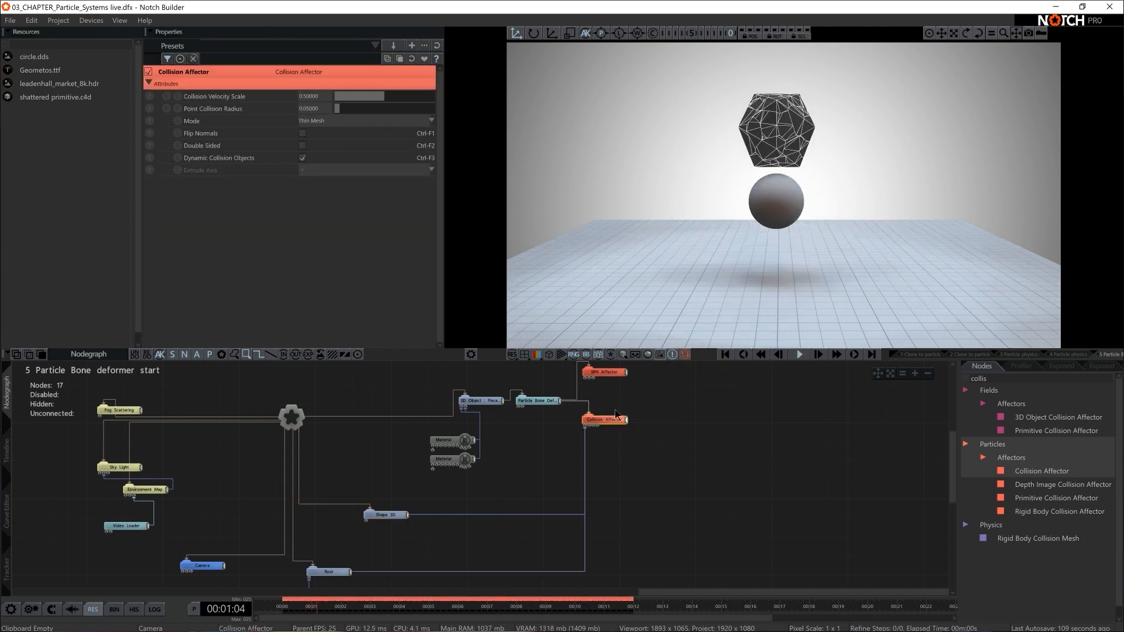
# Try a Dampening of 0.4 on the SPH Affector and play the simulation.
pyautogui.click(605, 374)
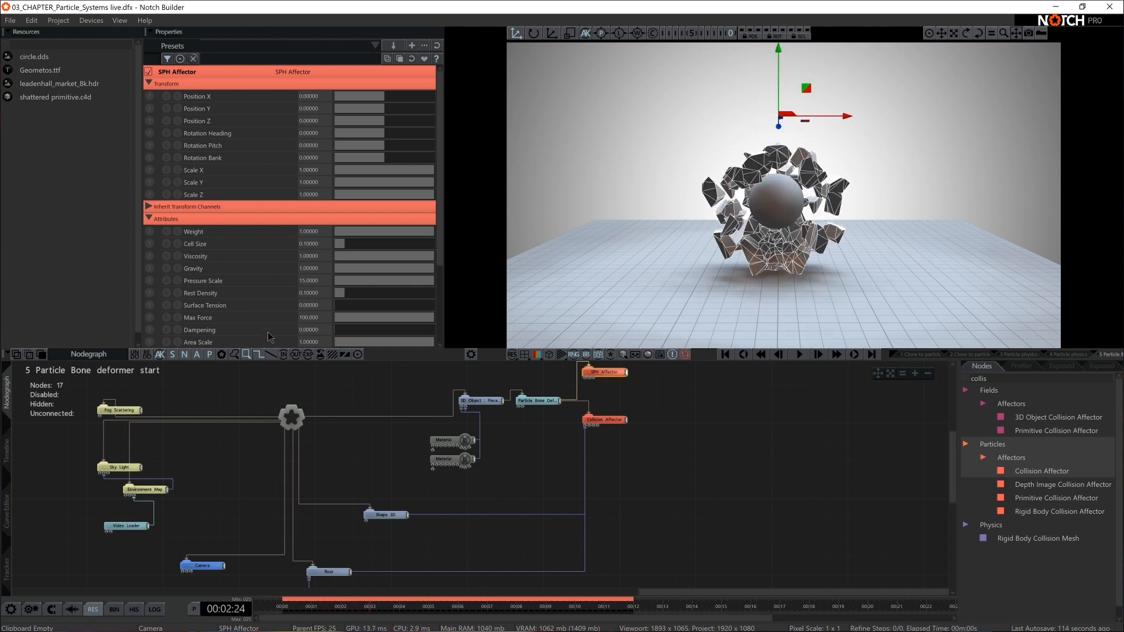
pyautogui.click(367, 330)
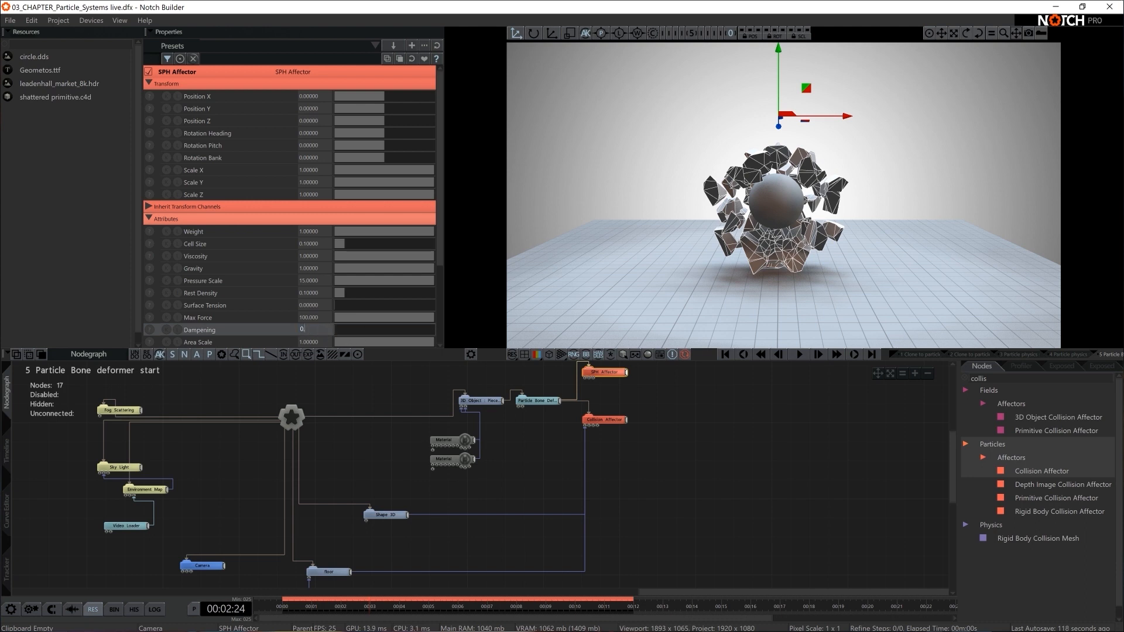
pyautogui.press('space')
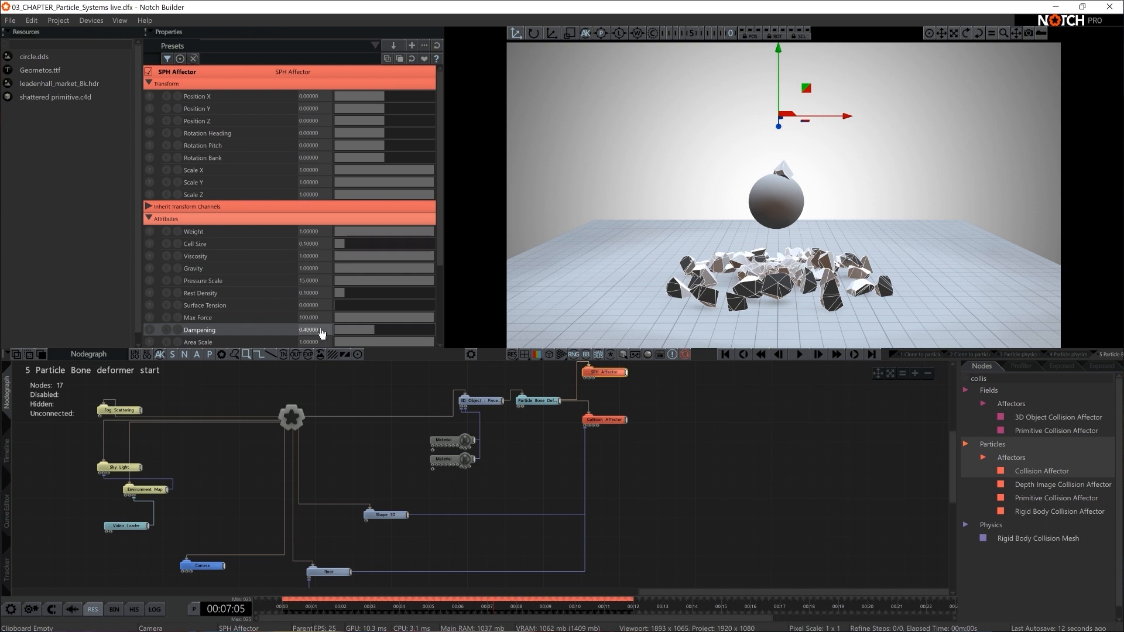
# Set the SPH Affector's Dampening to 0.5 and replay the simulation from the start.
pyautogui.write('0.5')
pyautogui.press('Return')
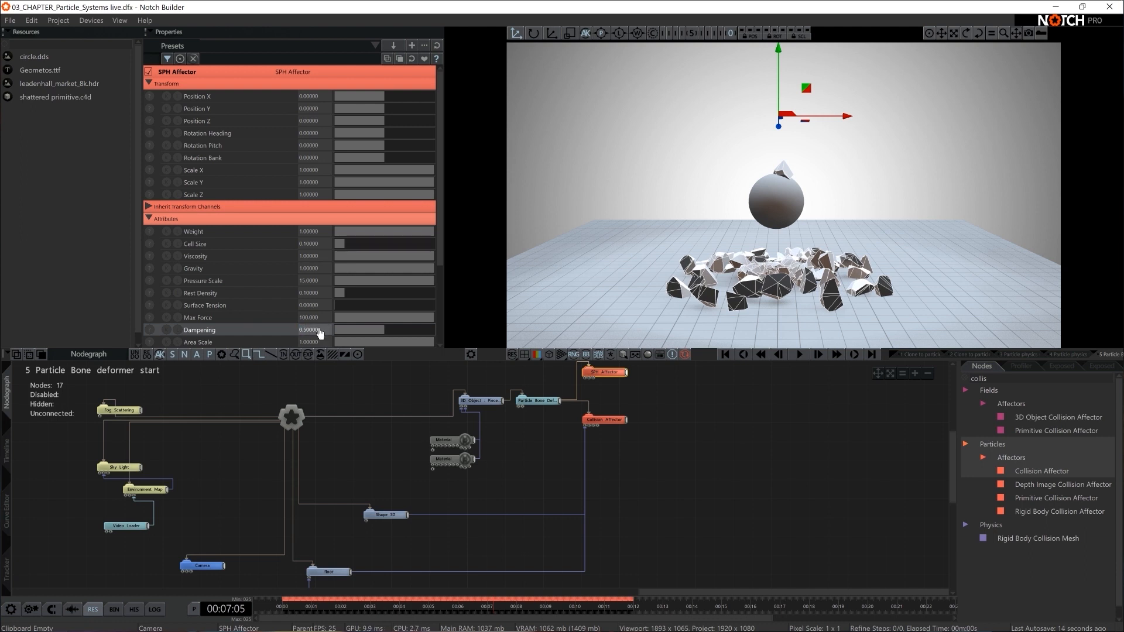
pyautogui.press('Home')
pyautogui.press('space')
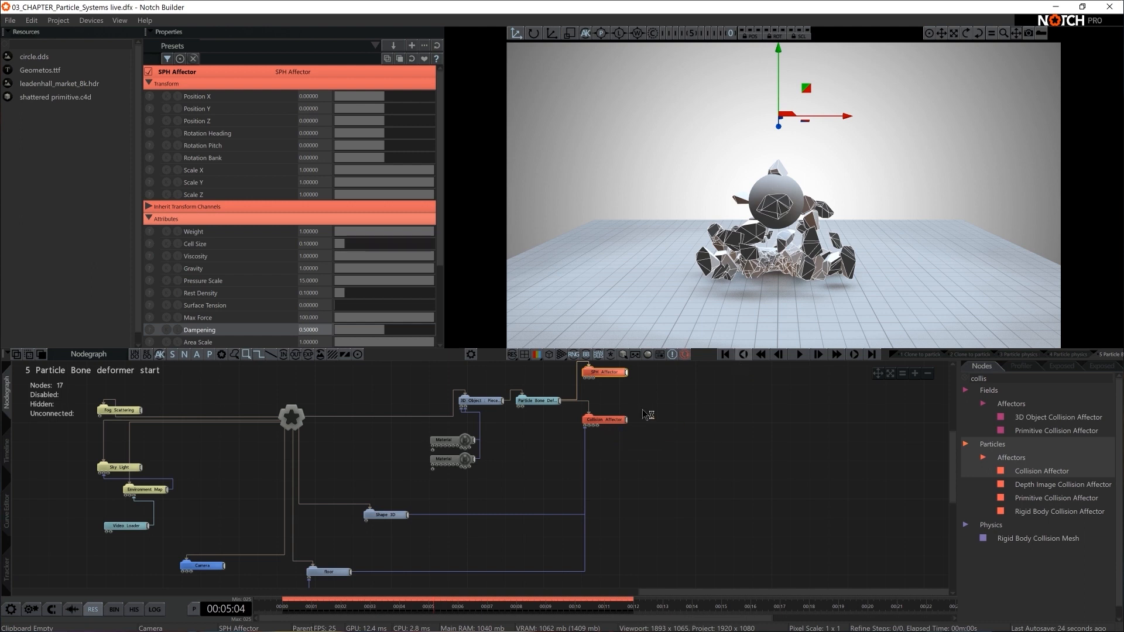
# Set the Collision Affector's Mode to Extruded Mesh and replay the simulation from the start.
pyautogui.click(606, 420)
pyautogui.click(301, 123)
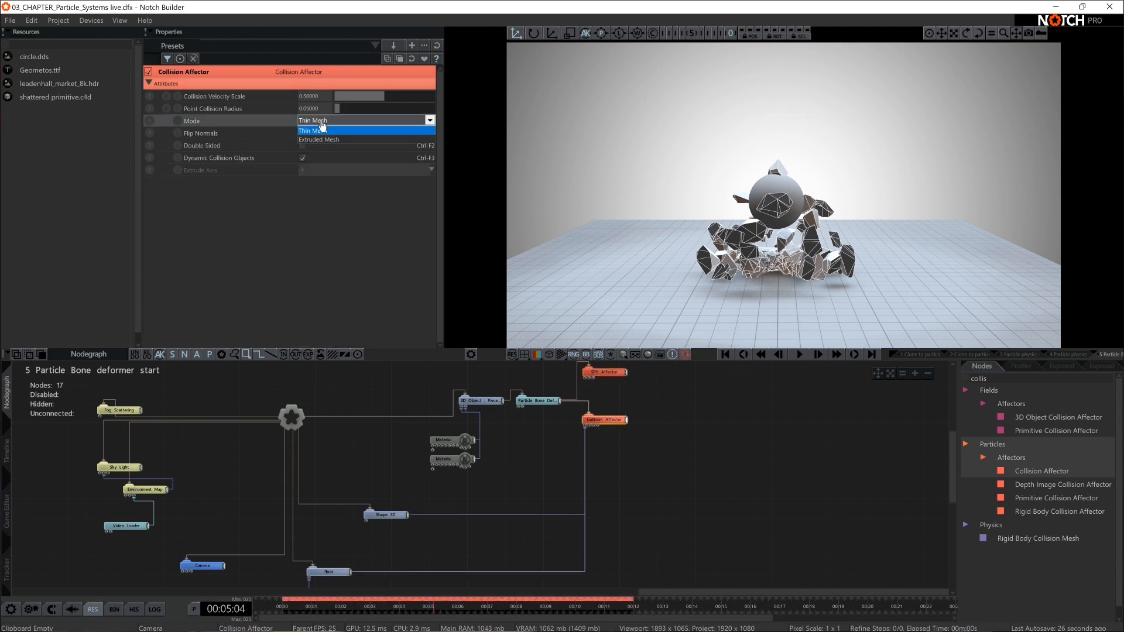
pyautogui.click(326, 146)
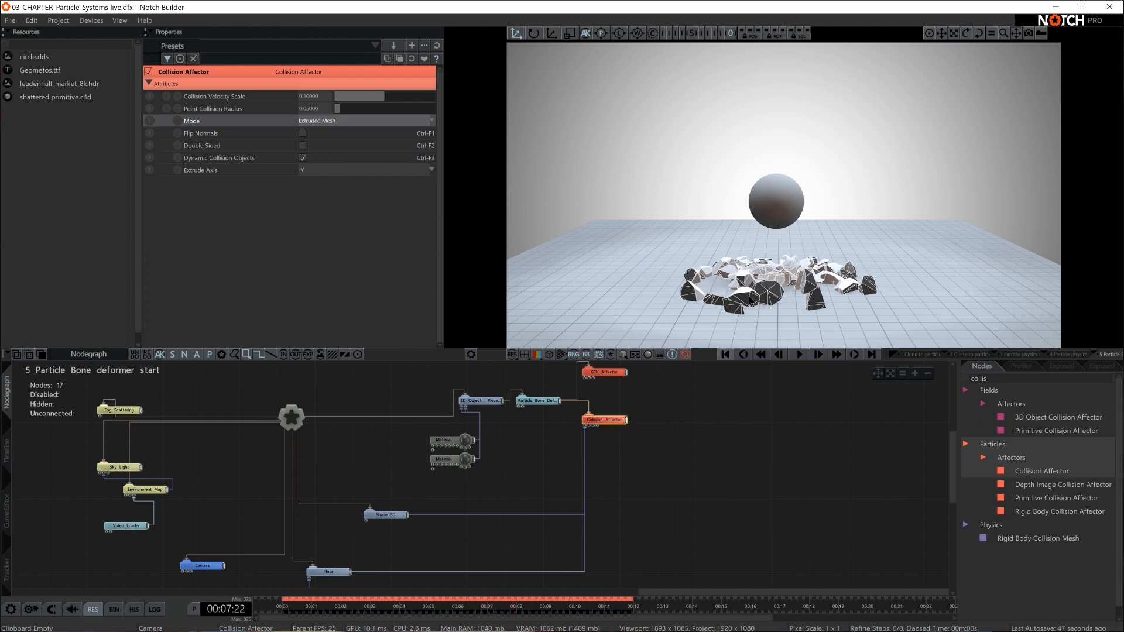
pyautogui.click(728, 353)
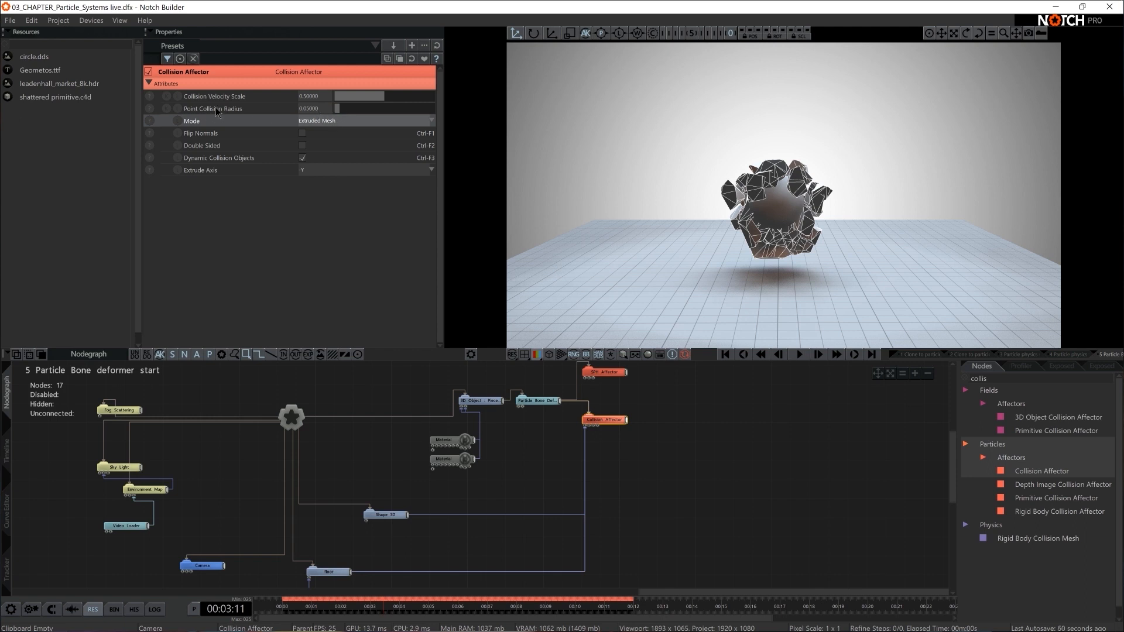
# Raise the Collision Affector's Point Collision Radius to about 0.17 and replay the simulation from the start.
pyautogui.moveTo(345, 113); pyautogui.dragTo(355, 113)
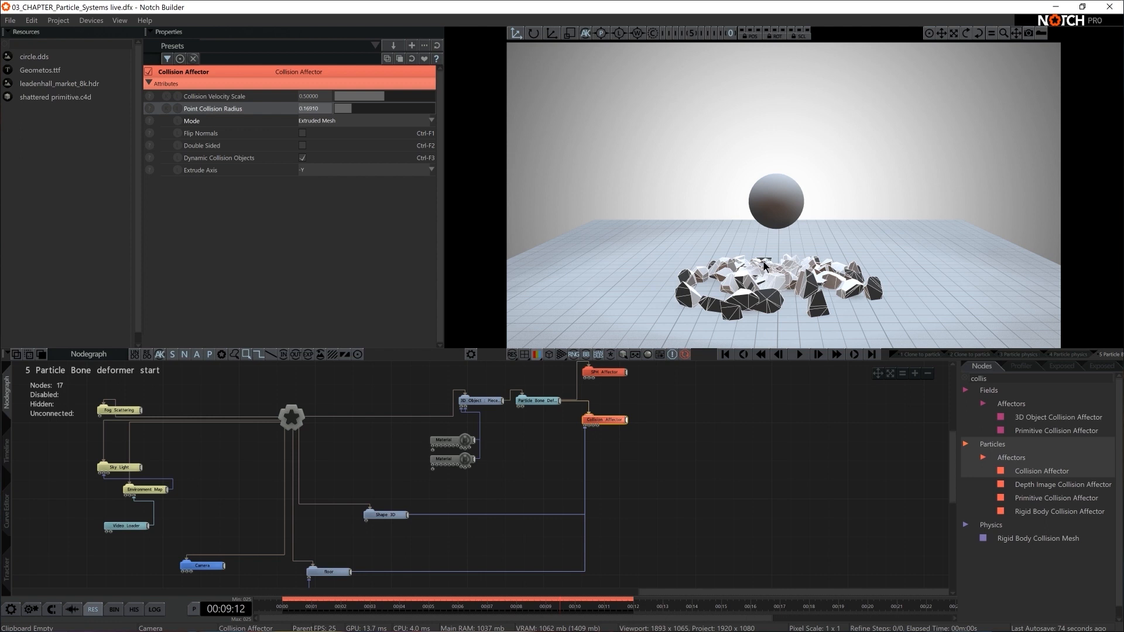
pyautogui.press('Home')
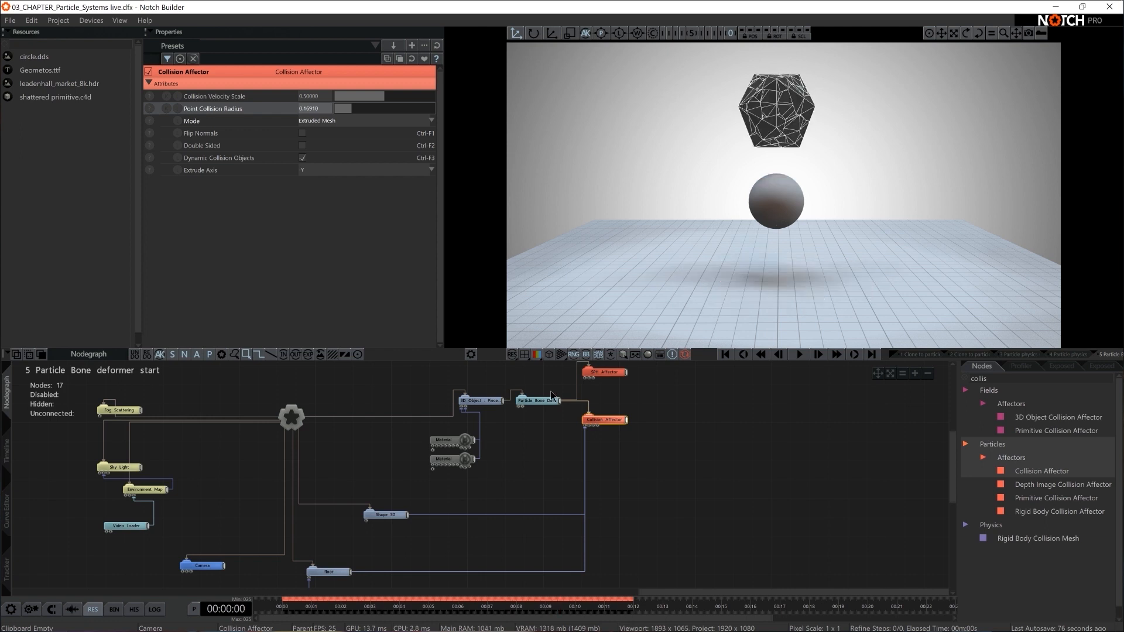
pyautogui.press('space')
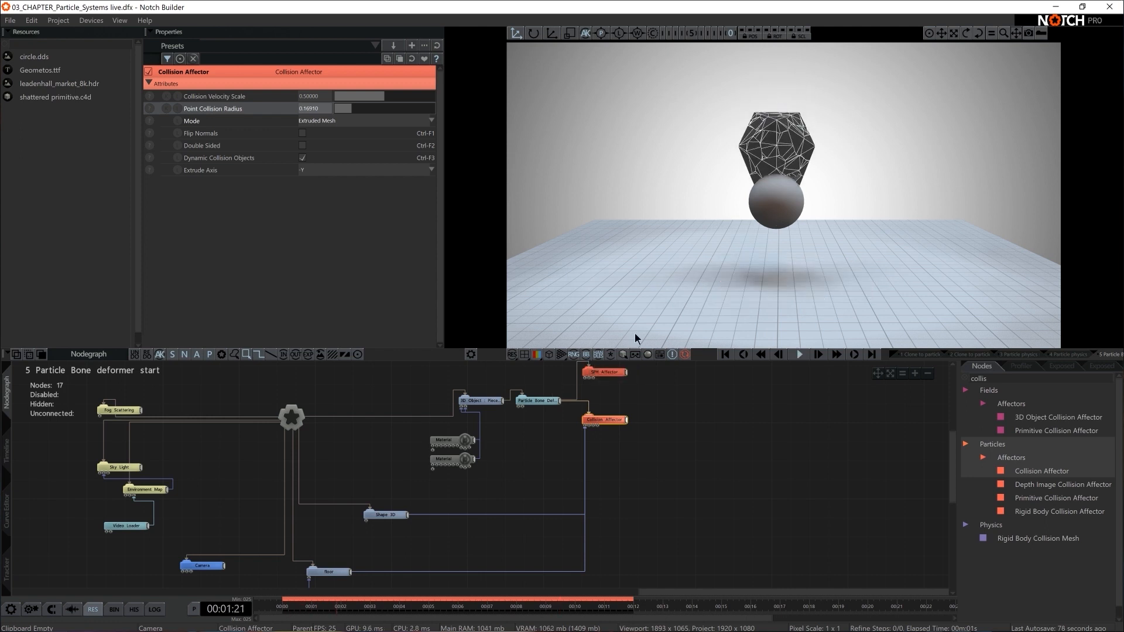
# Try a Deformer Velocity Amount of 5 and a Rotation Velocity Amount of -60 on the Particle Bone Deformer.
pyautogui.click(539, 400)
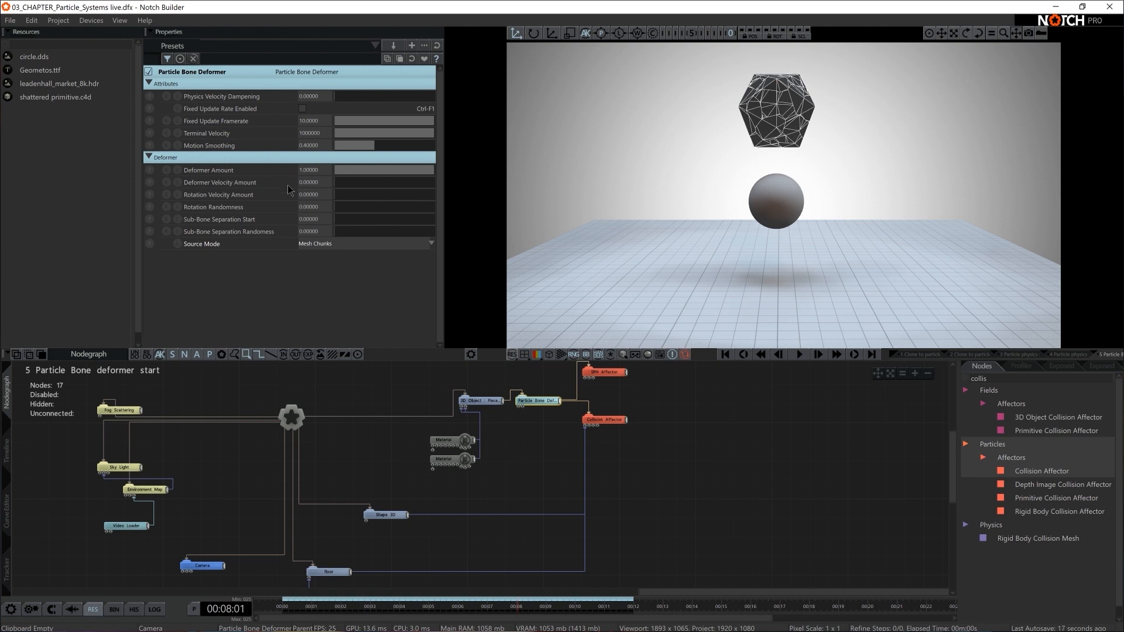
pyautogui.click(316, 182)
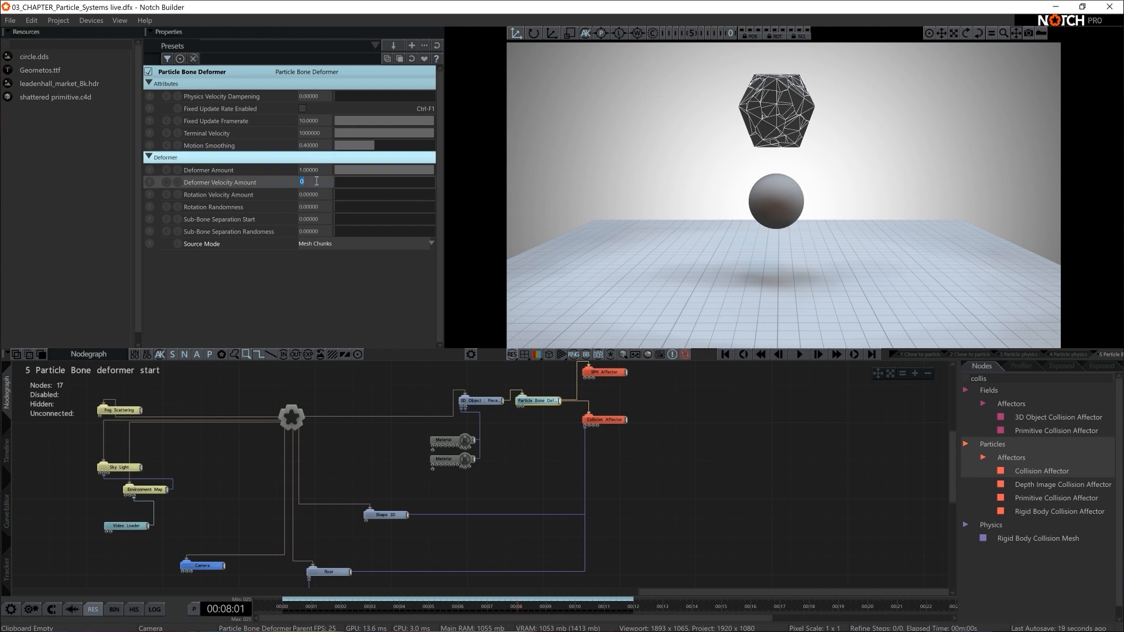
pyautogui.press('Return')
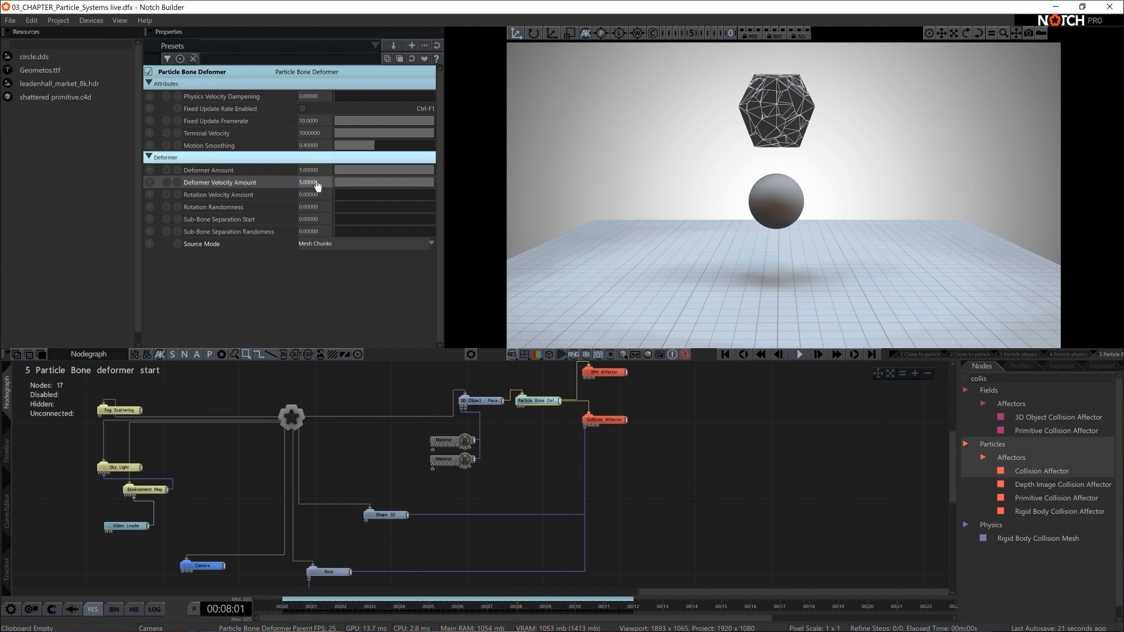
pyautogui.click(319, 196)
pyautogui.write('-6')
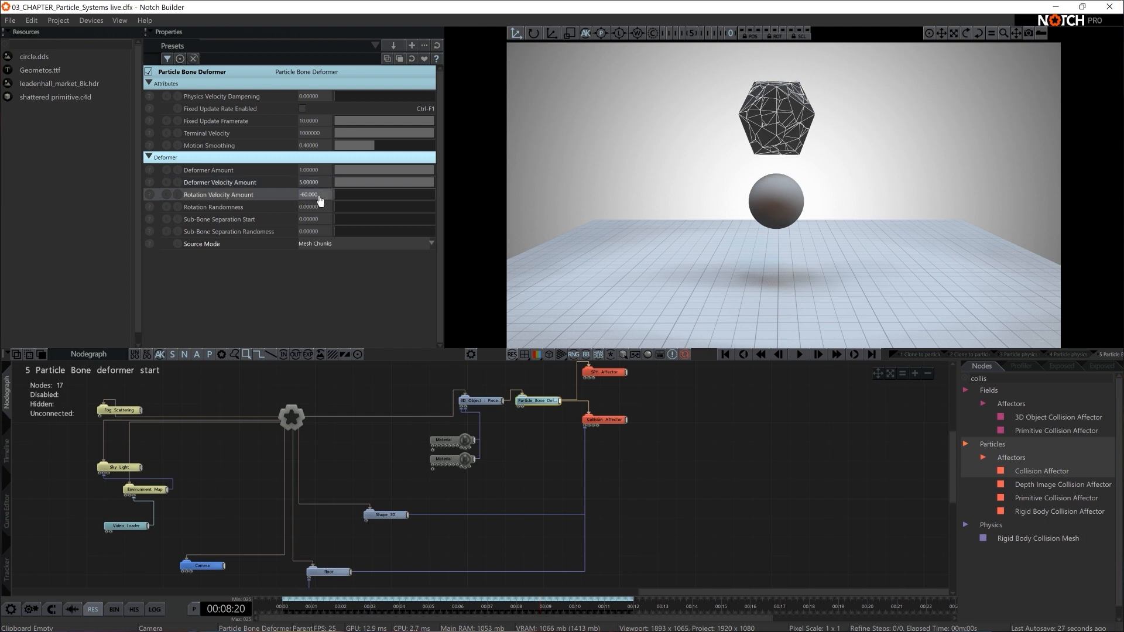
# Set the Particle Bone Deformer's Rotation Randomness to 0.5 and replay the simulation from the start.
pyautogui.moveTo(342, 208); pyautogui.dragTo(418, 214)
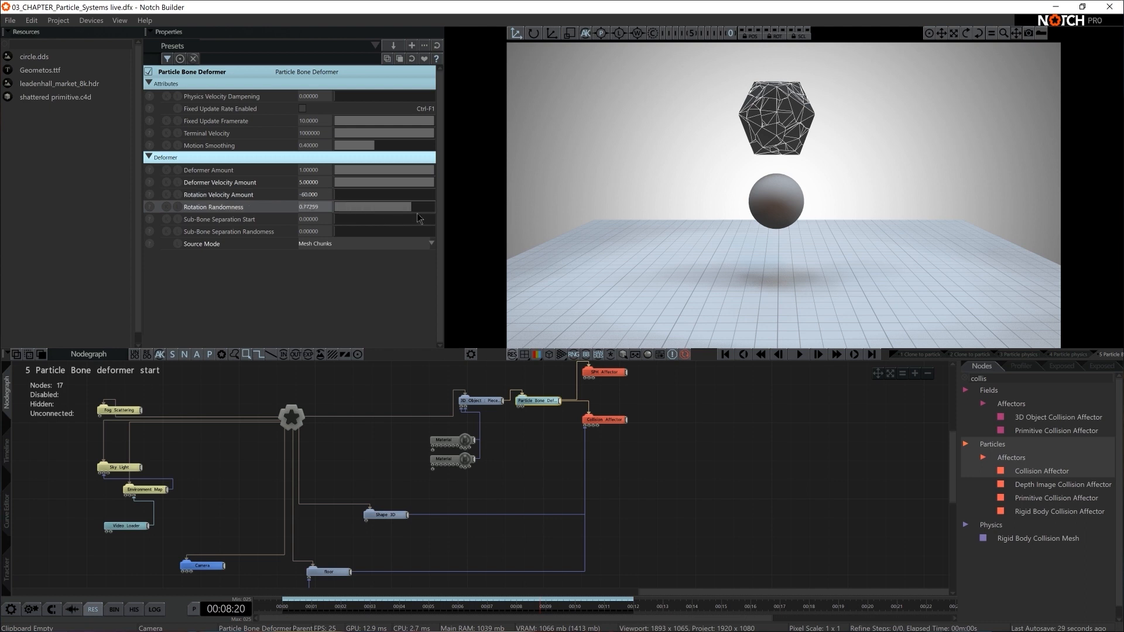
pyautogui.write('0.5')
pyautogui.press('Return')
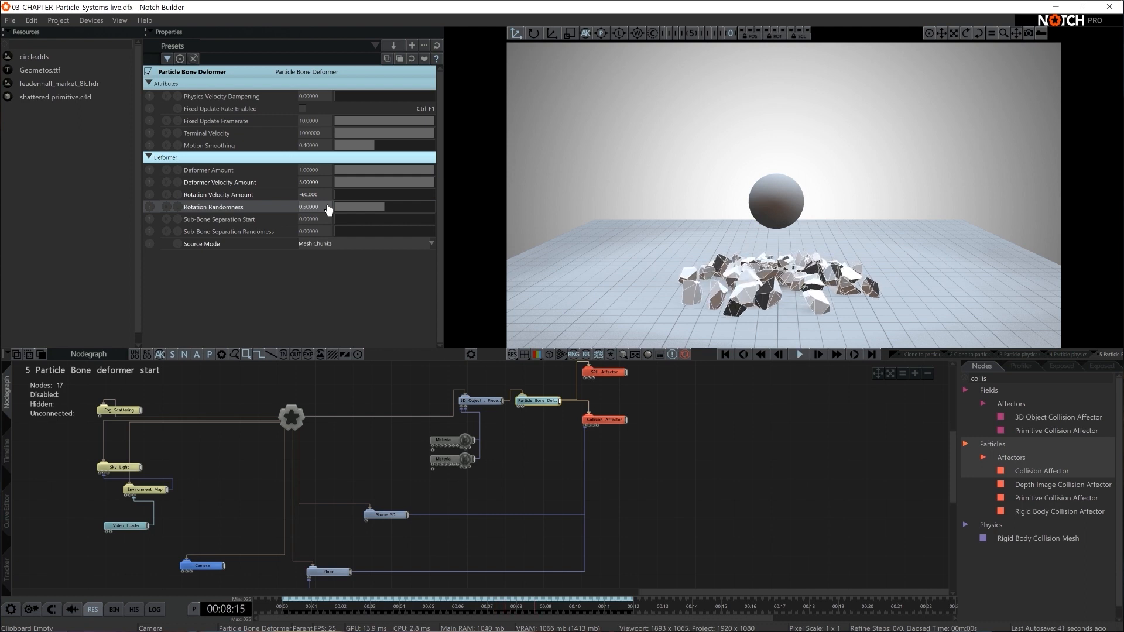
pyautogui.press('Home')
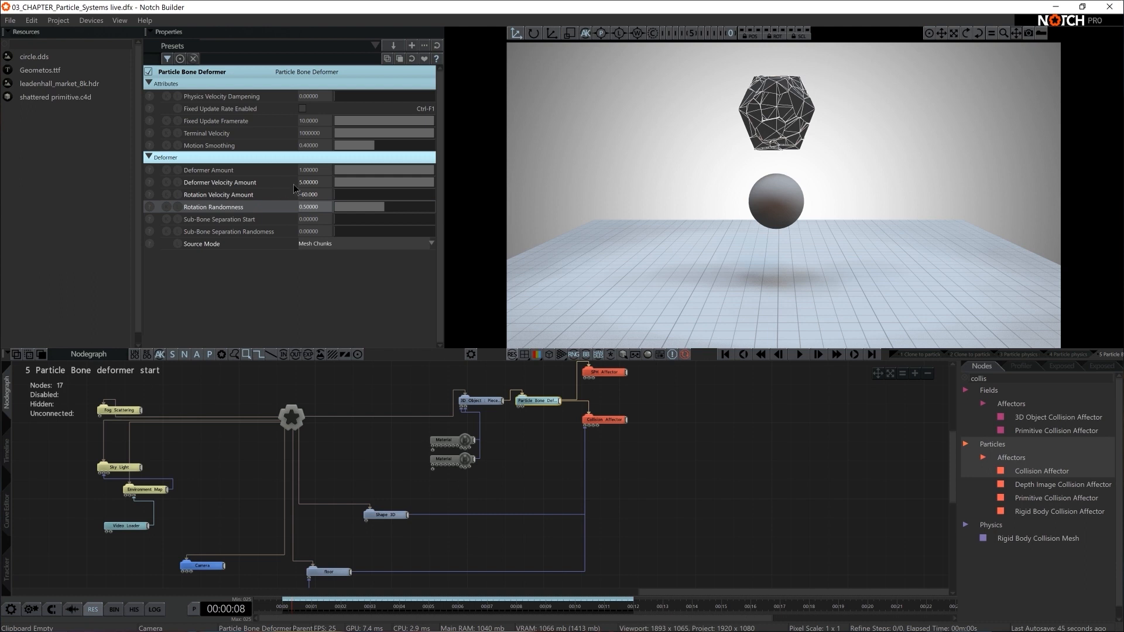
# Set the Particle Bone Deformer's Deformer Velocity Amount to 2 and Rotation Velocity Amount to -20, replaying the simulation from the start.
pyautogui.doubleClick(313, 183)
pyautogui.write('2')
pyautogui.press('Return')
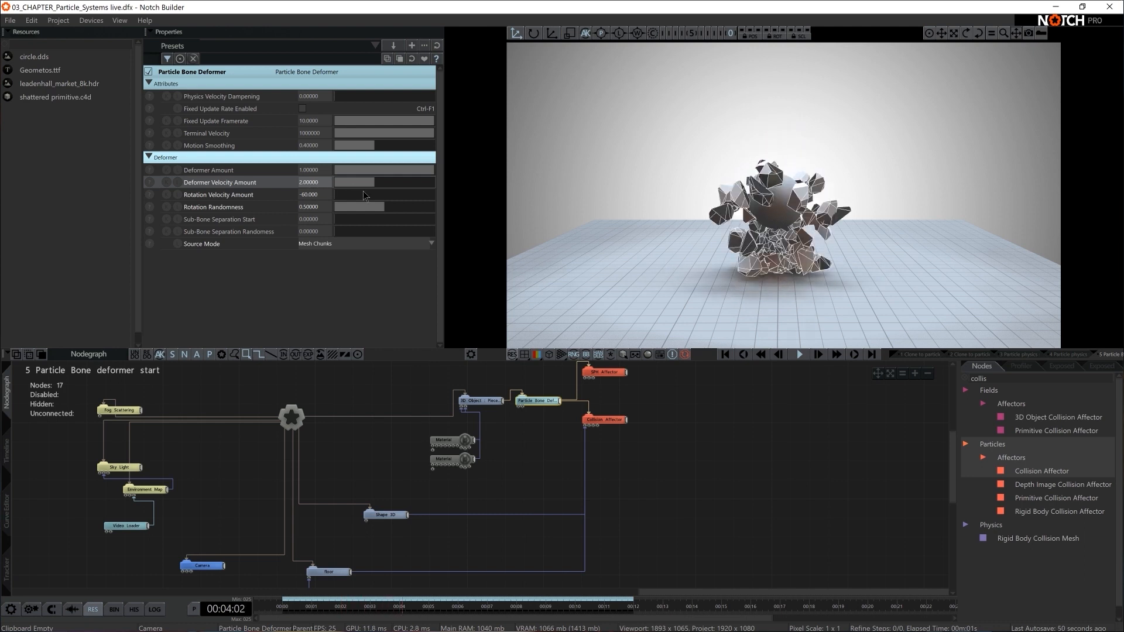
pyautogui.doubleClick(310, 194)
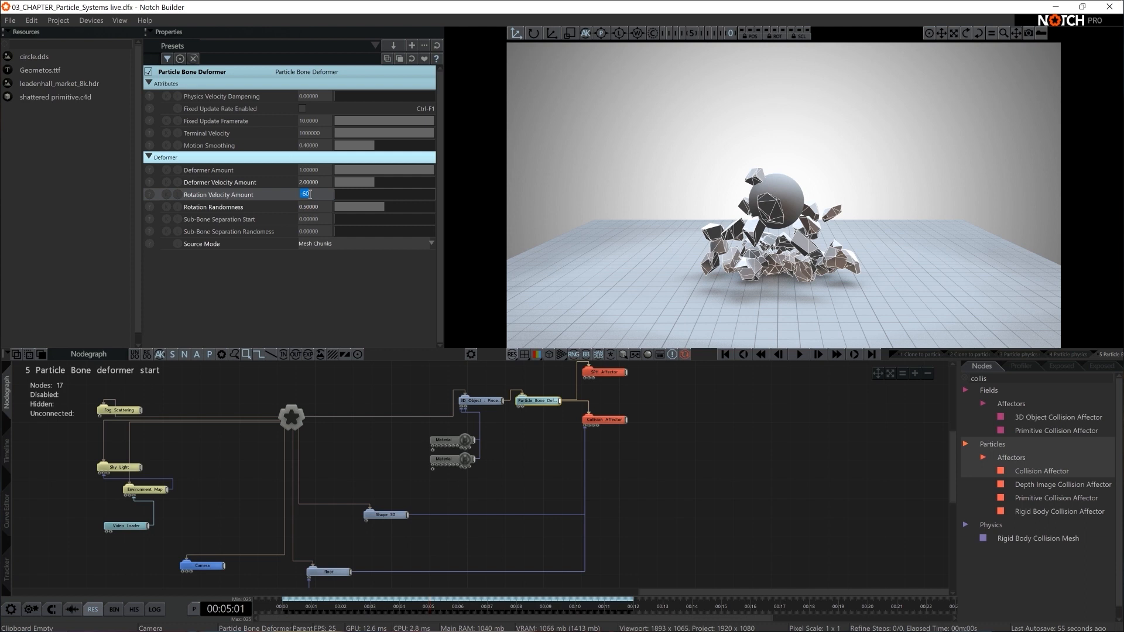
pyautogui.write('-')
pyautogui.press('Home')
pyautogui.press('space')
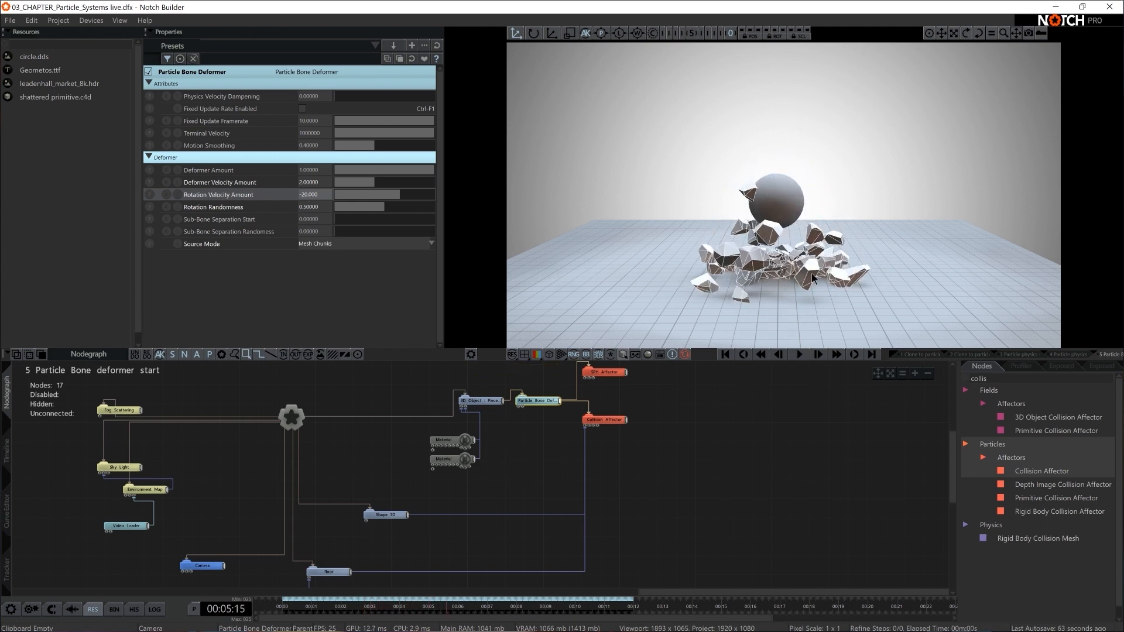
# Hide the lines drawn on the 3D Object and replay the simulation from the start.
pyautogui.click(479, 401)
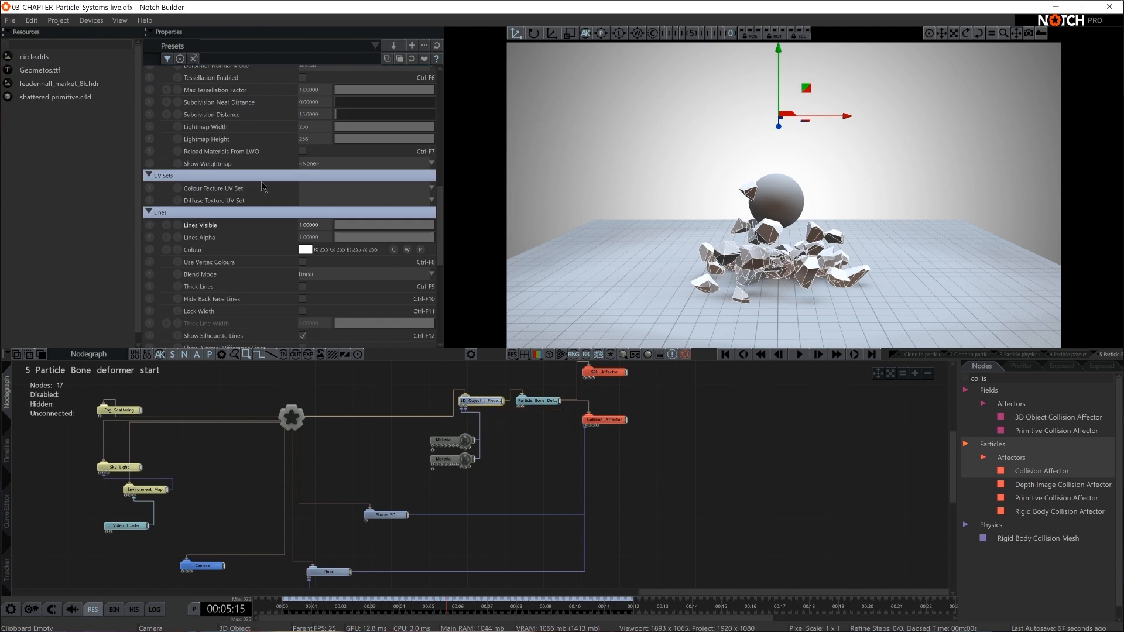
pyautogui.scroll(-1, 278, 200)
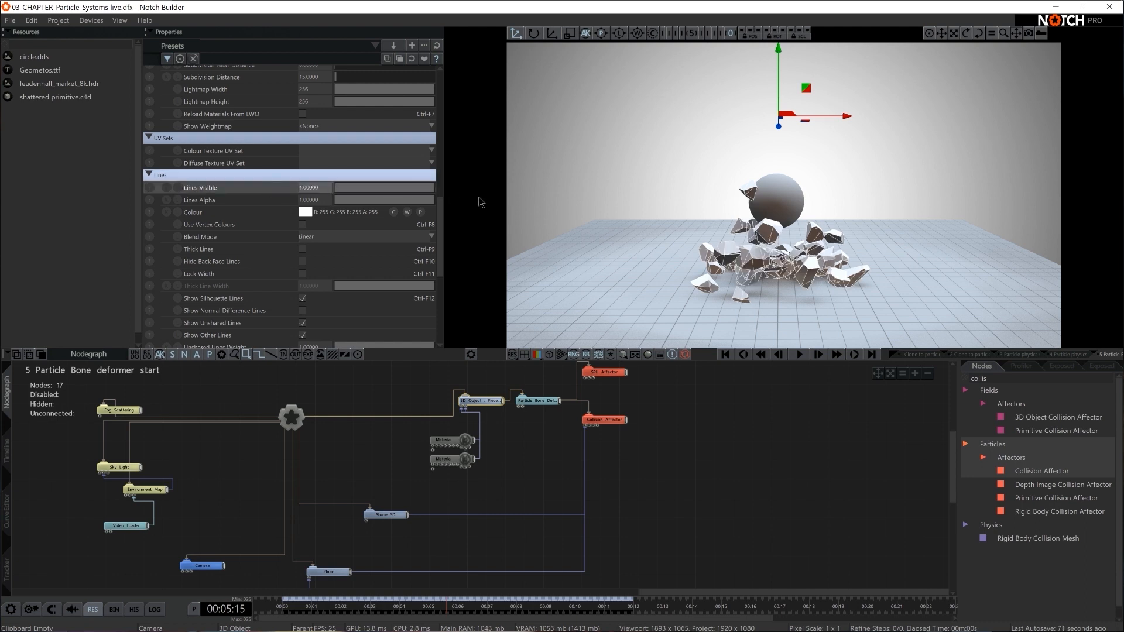
pyautogui.click(742, 538)
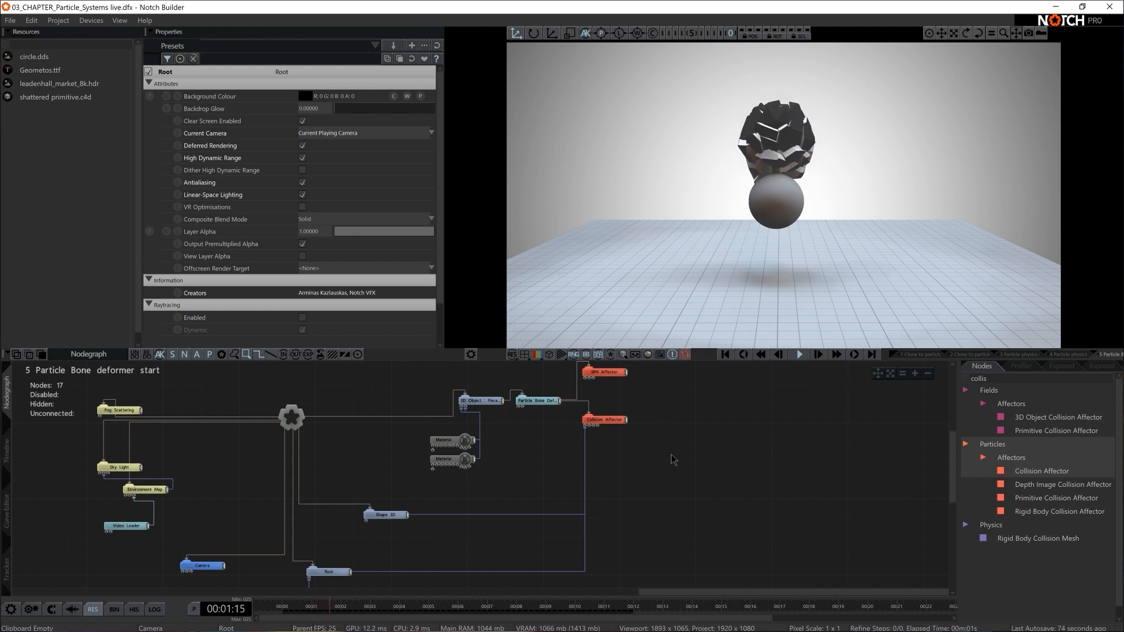
pyautogui.moveTo(680, 440); pyautogui.dragTo(674, 472, button='middle')
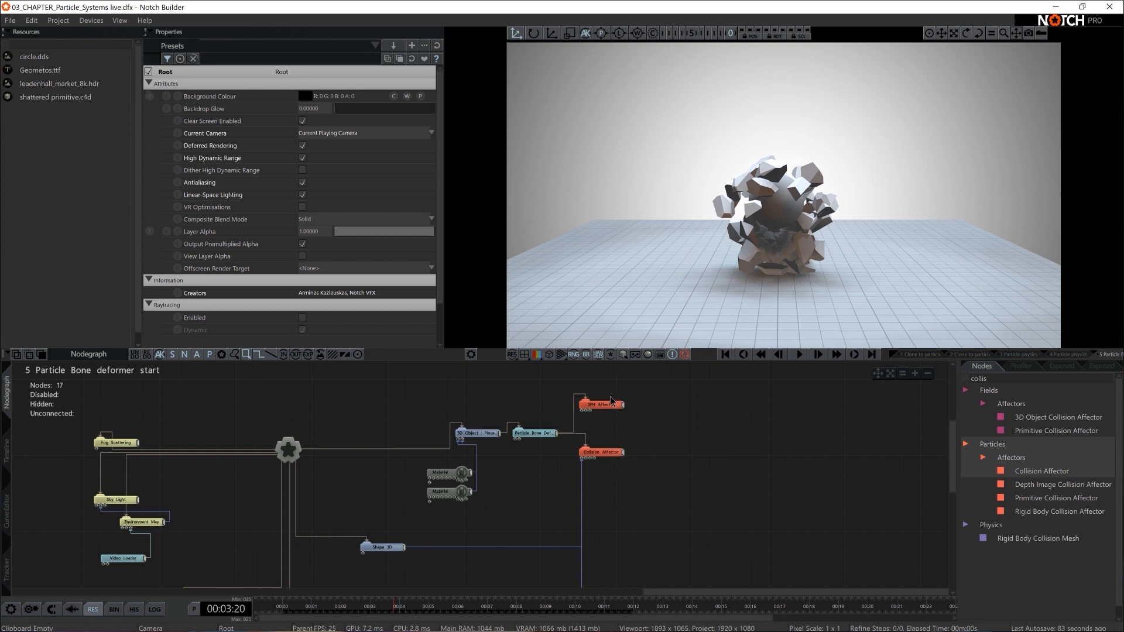
# Find the Particle Root node and add it to the nodegraph beside the affectors.
pyautogui.click(1007, 379)
pyautogui.write('root')
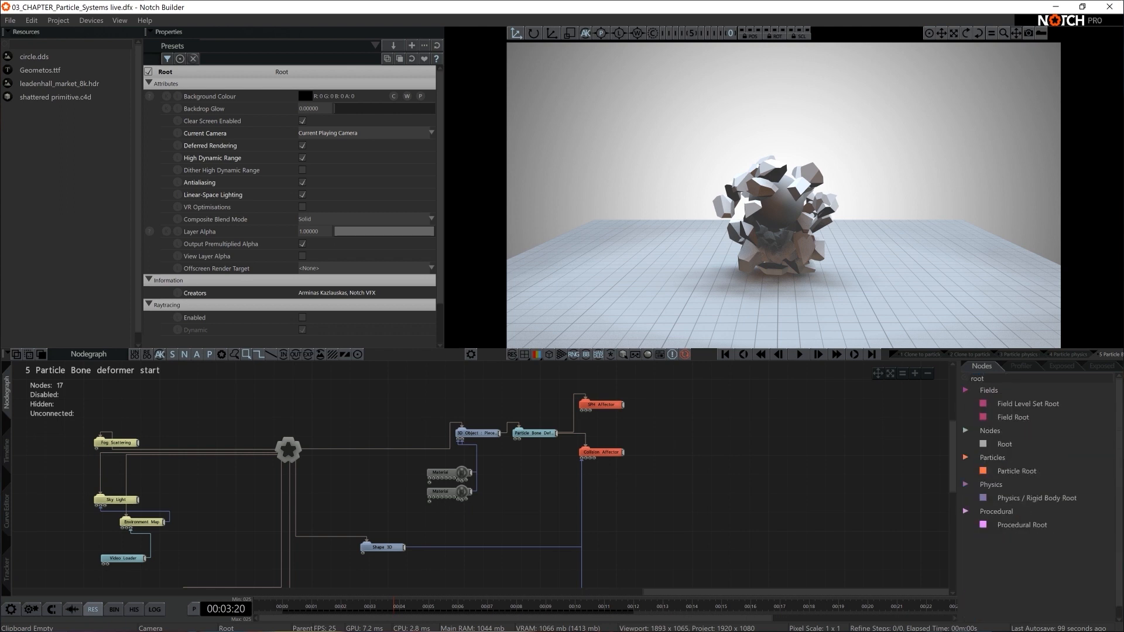
pyautogui.moveTo(1017, 471); pyautogui.dragTo(733, 440)
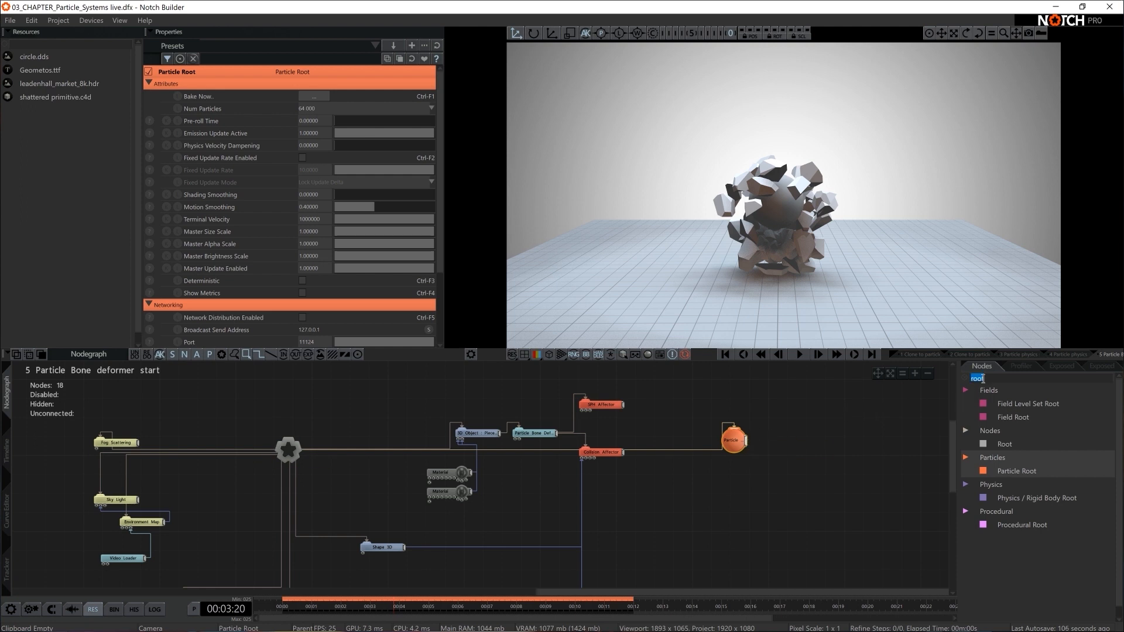
# Add a Mesh Emitter under the Particle Root and connect the 3D Object to its Object Nodes input.
pyautogui.write('mesh')
pyautogui.moveTo(1046, 529); pyautogui.dragTo(787, 417)
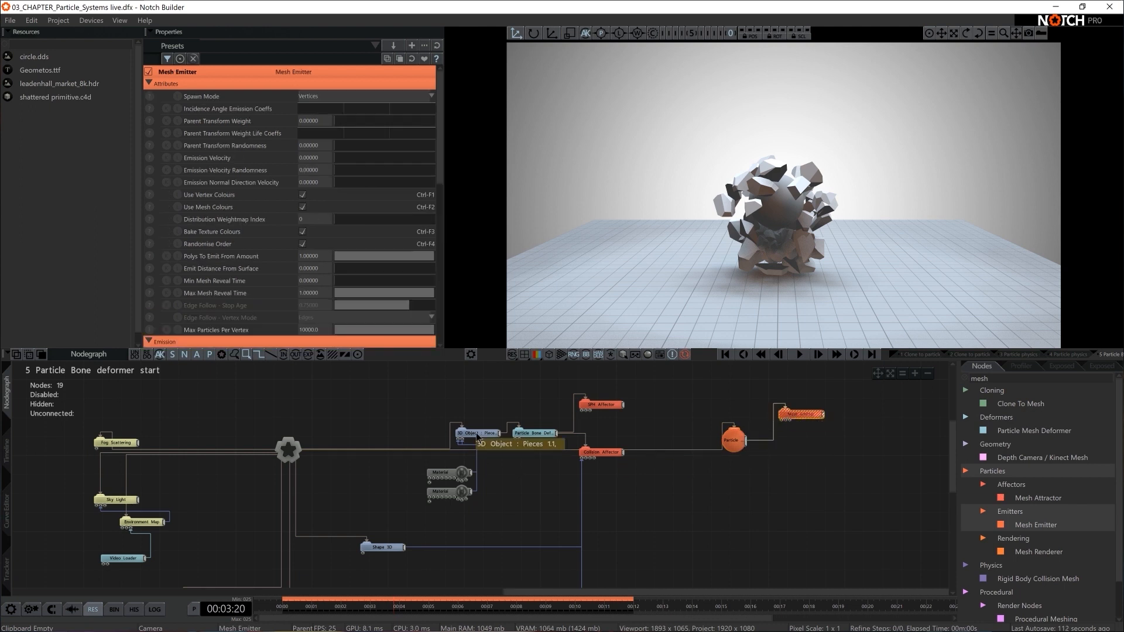
pyautogui.moveTo(556, 433); pyautogui.dragTo(783, 418)
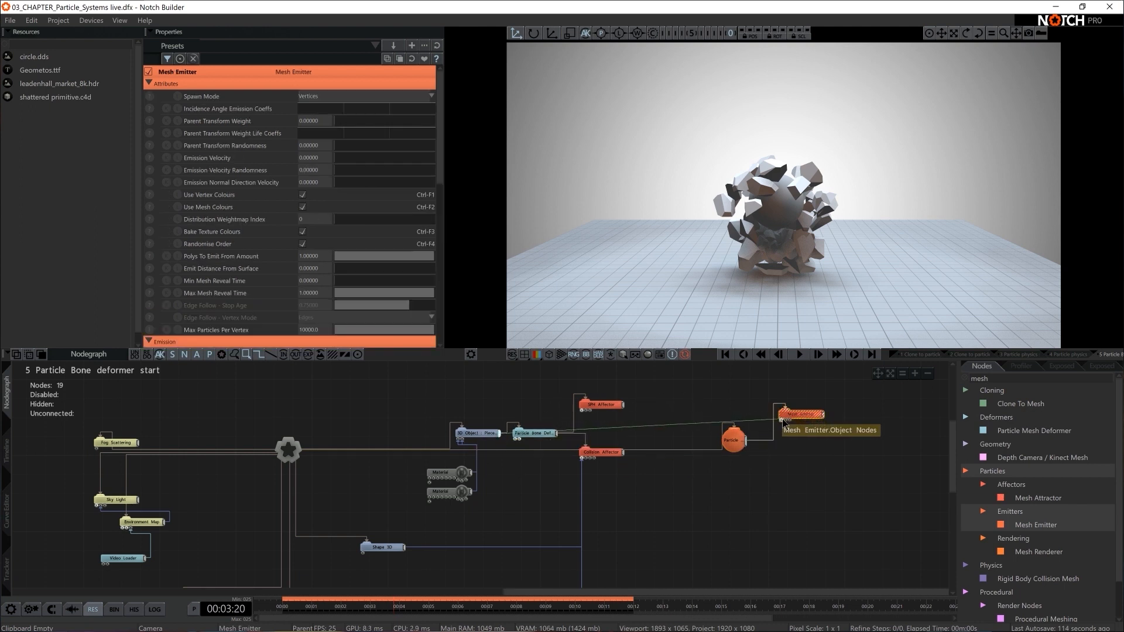
# Add a Point Renderer, attach it to the Particle Root, and play the simulation to check the emitted particles.
pyautogui.press('BackSpace')
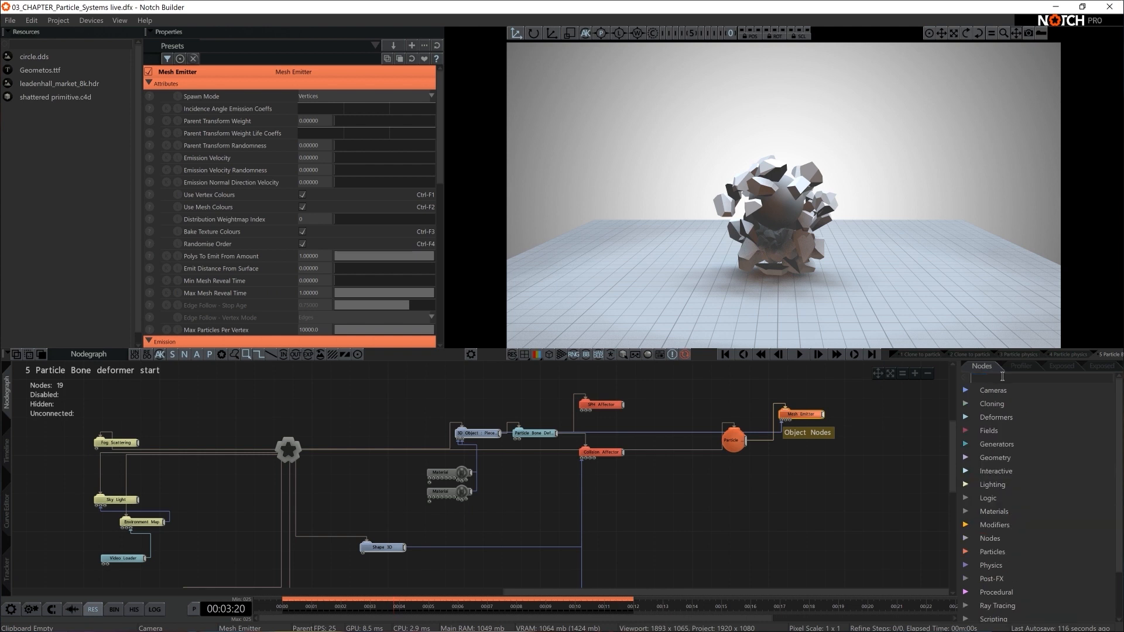
pyautogui.write('point')
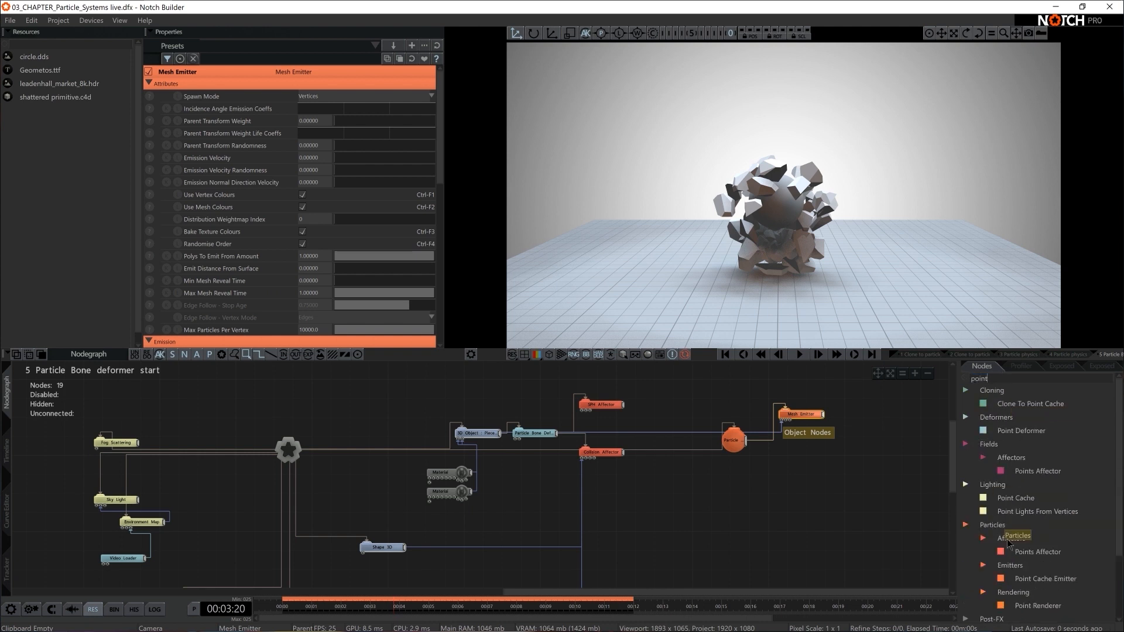
pyautogui.moveTo(1051, 609); pyautogui.dragTo(852, 502)
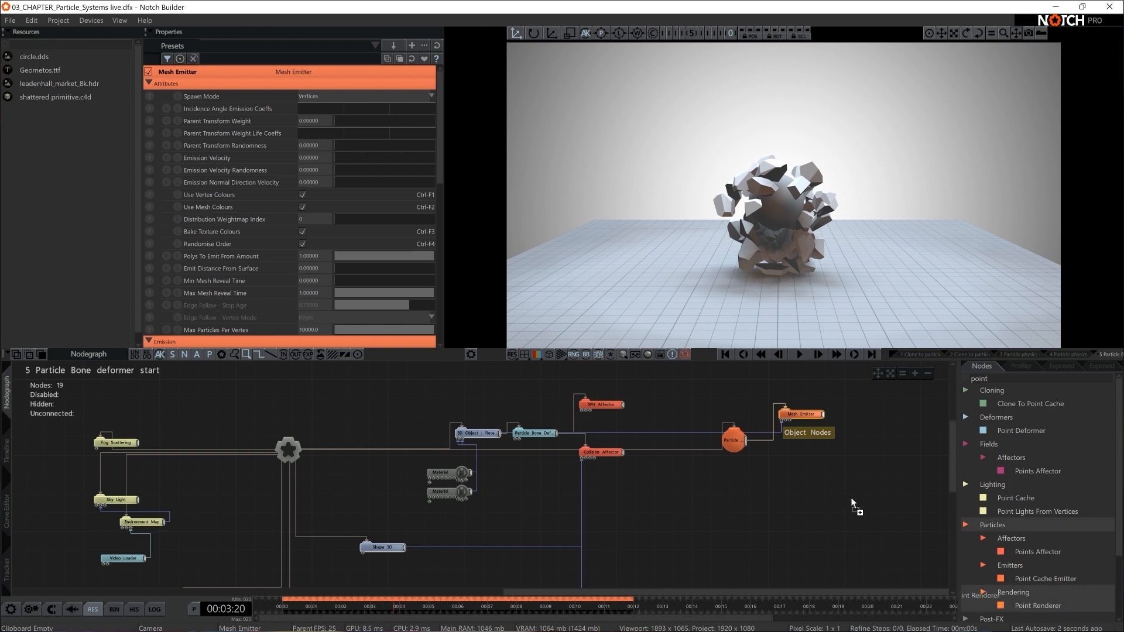
pyautogui.moveTo(753, 460); pyautogui.dragTo(755, 461)
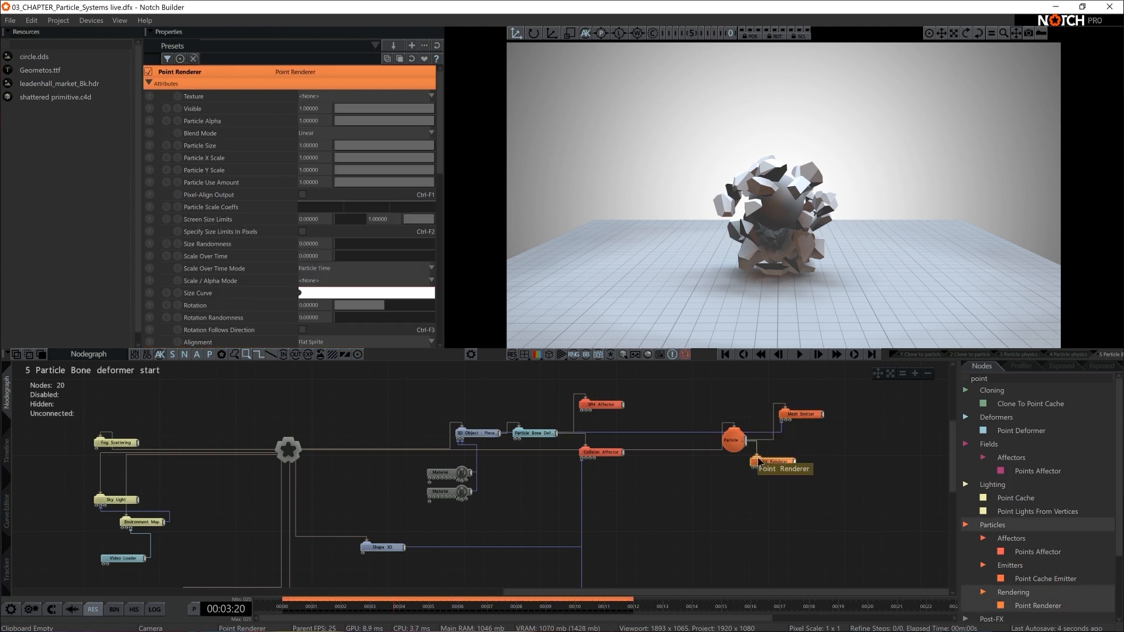
pyautogui.press('space')
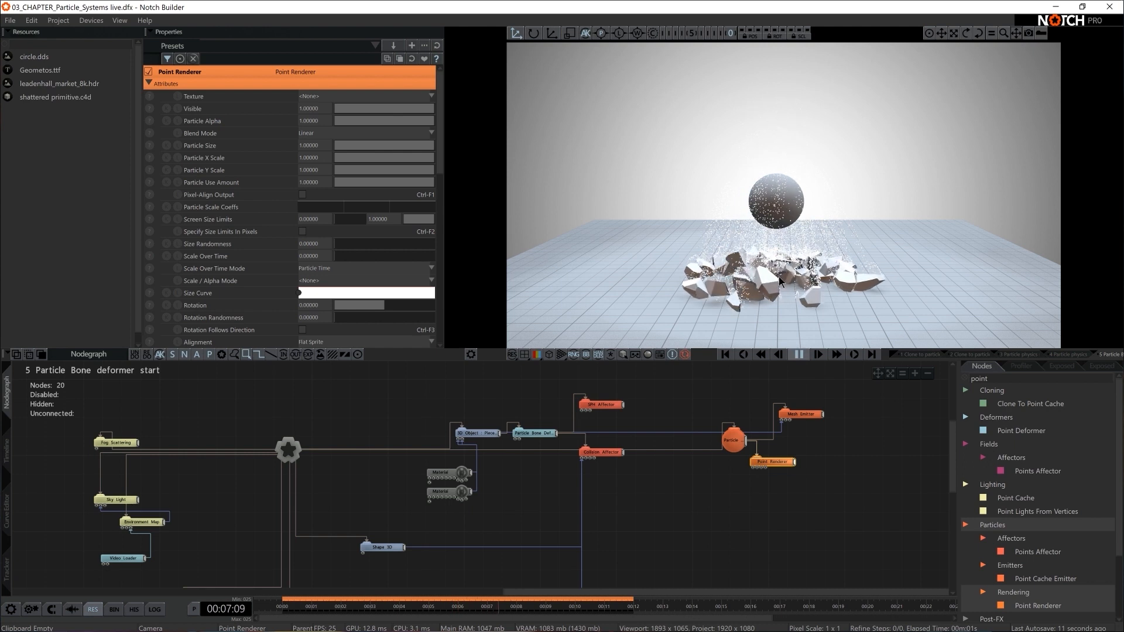
pyautogui.press('space')
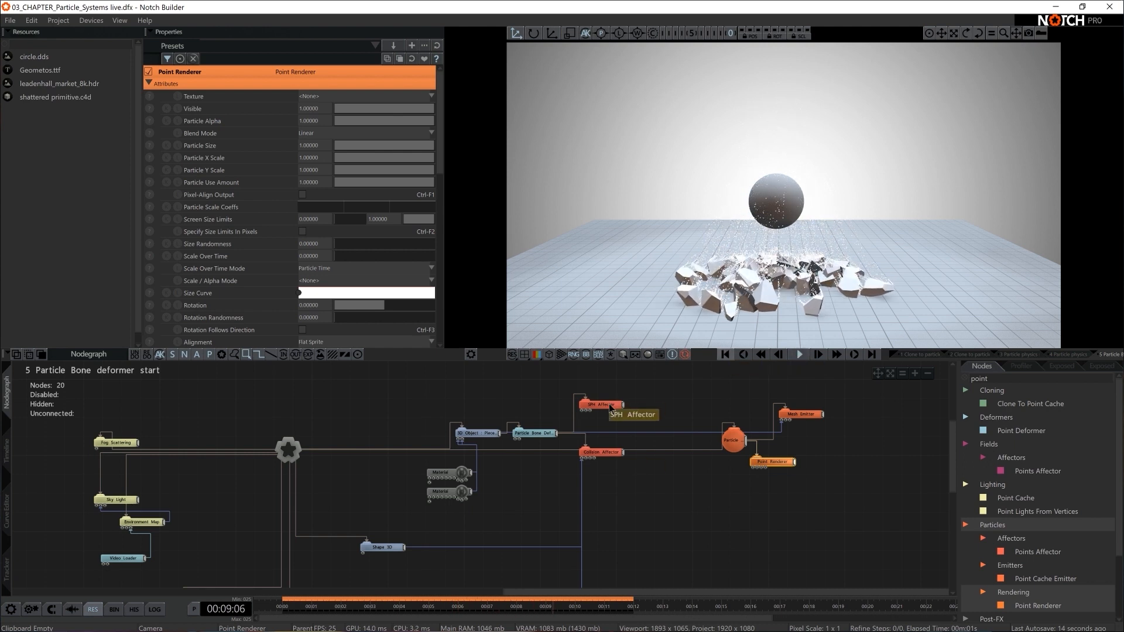
# Move the SPH Affector and Collision Affector nodes together to the free space below the Particle Root.
pyautogui.moveTo(609, 408); pyautogui.dragTo(610, 427)
pyautogui.keyDown('ctrl'); pyautogui.click(609, 452); pyautogui.keyUp('ctrl')
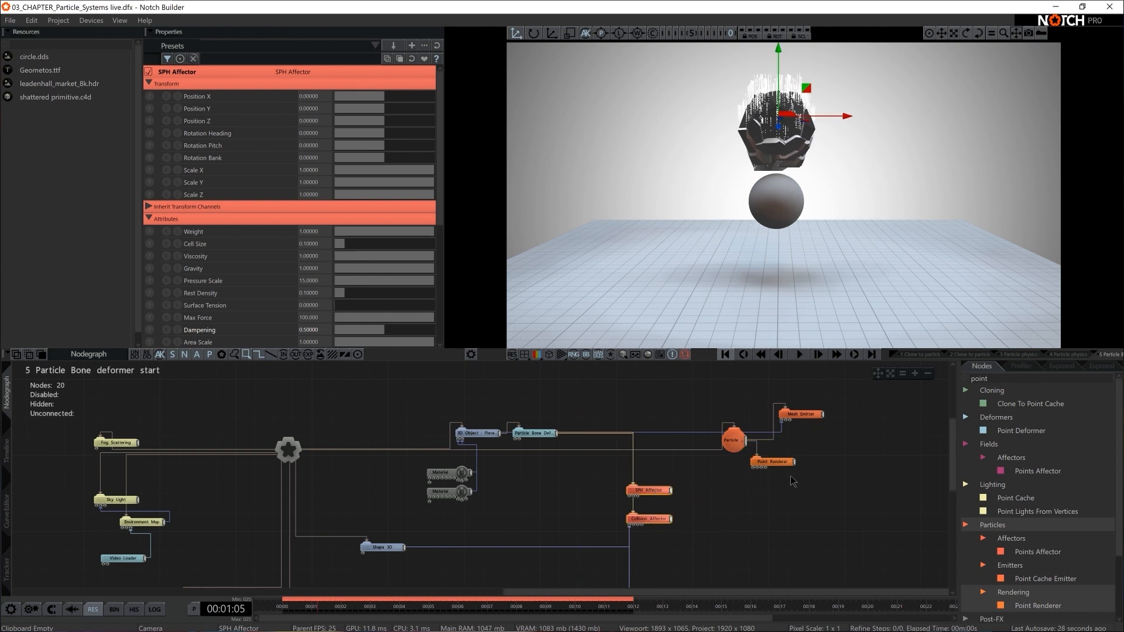
# Set the Mesh Emitter's Max Particle Count to 8000 and the Particle Root's Num Particles to 8 000.
pyautogui.click(804, 416)
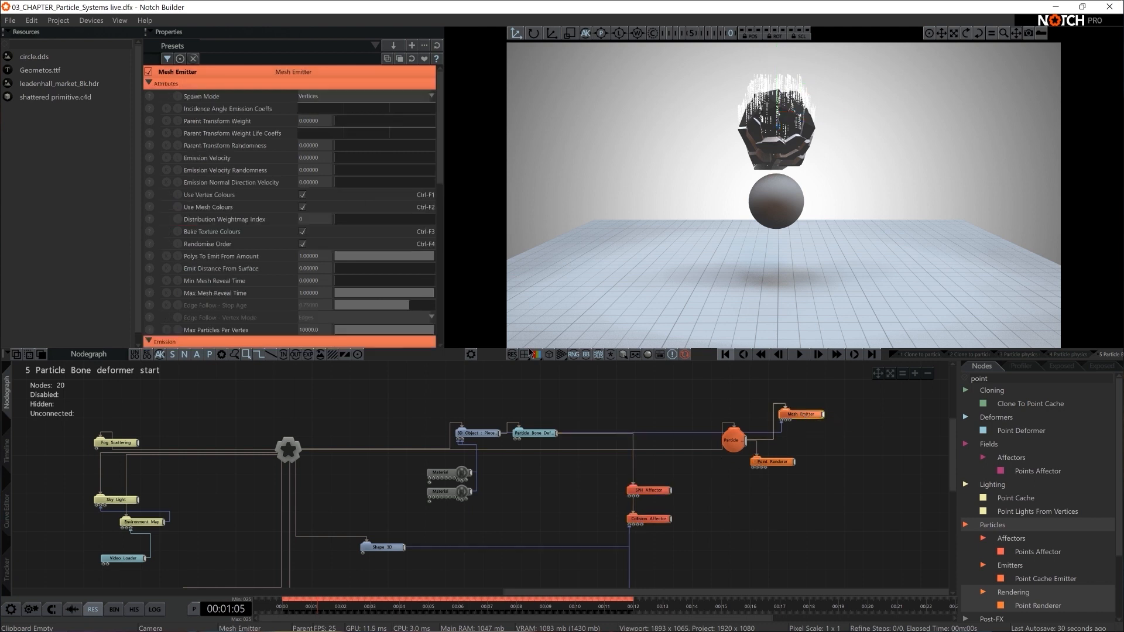
pyautogui.scroll(-5, 325, 281)
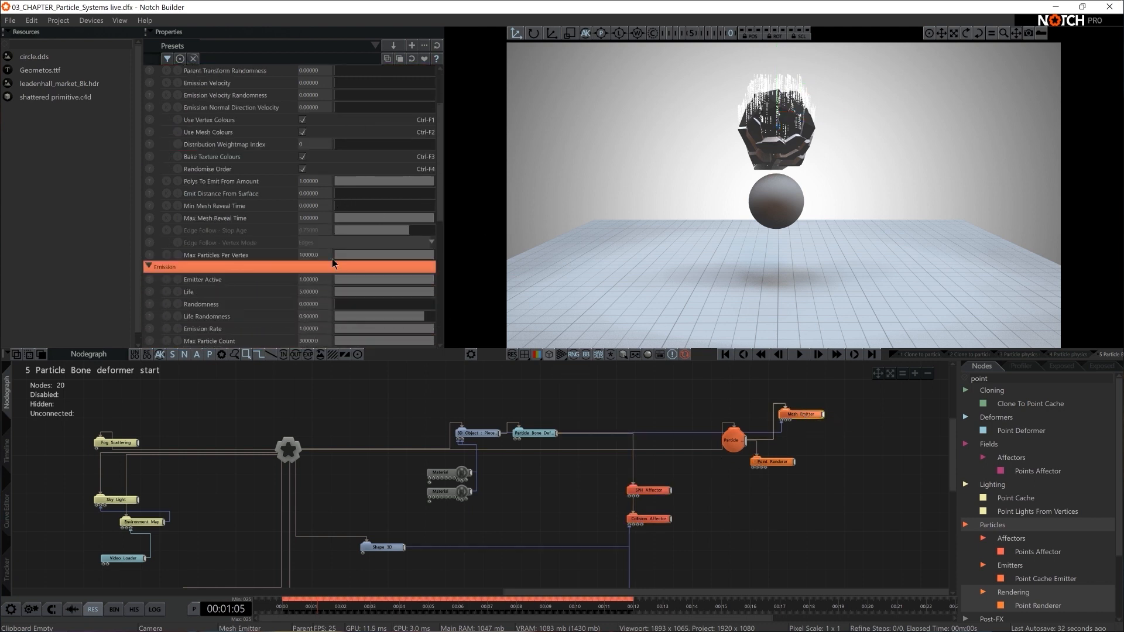
pyautogui.click(317, 295)
pyautogui.write('80')
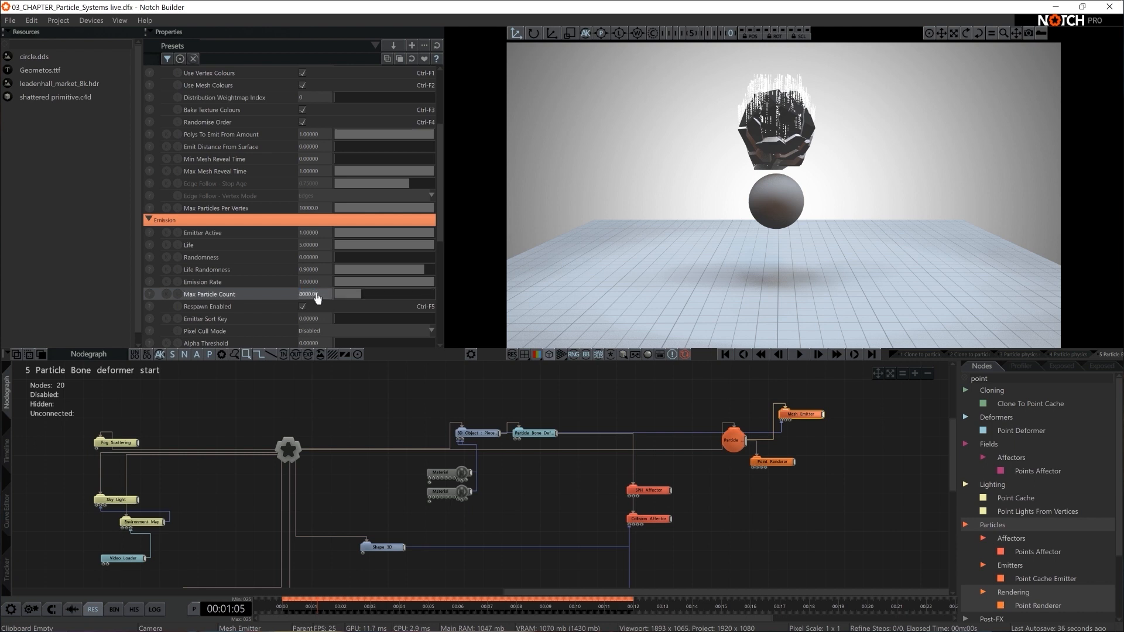
pyautogui.click(734, 451)
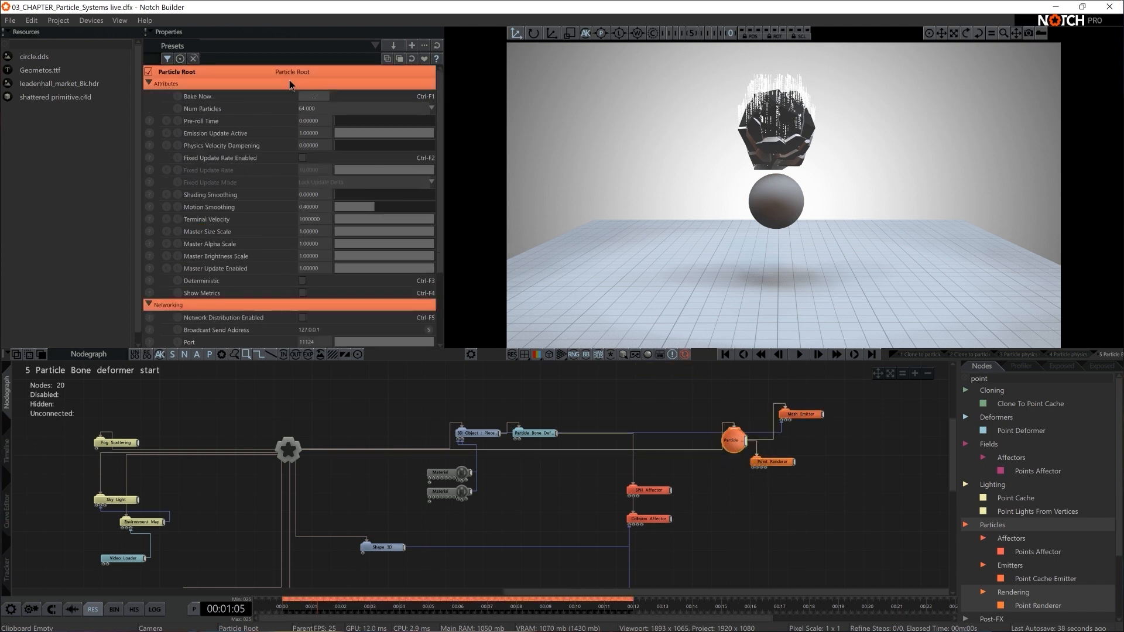
pyautogui.click(313, 109)
pyautogui.click(315, 172)
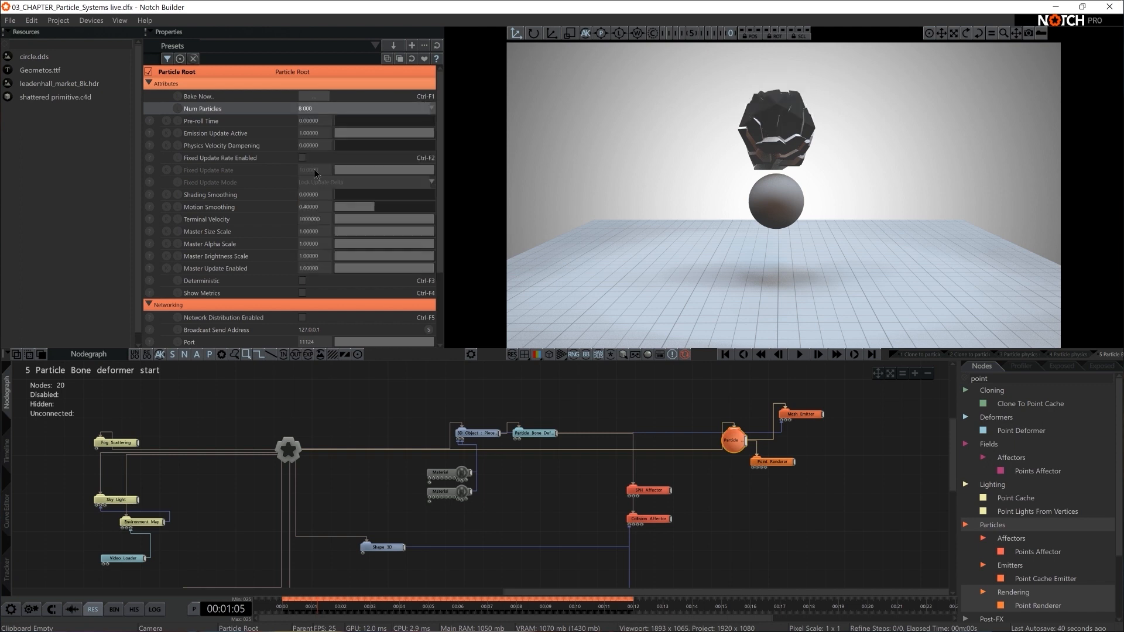
# Connect the Particle Root to the SPH Affector and Collision Affector, and return the timeline to the start.
pyautogui.click(830, 512)
pyautogui.moveTo(746, 441); pyautogui.dragTo(680, 520)
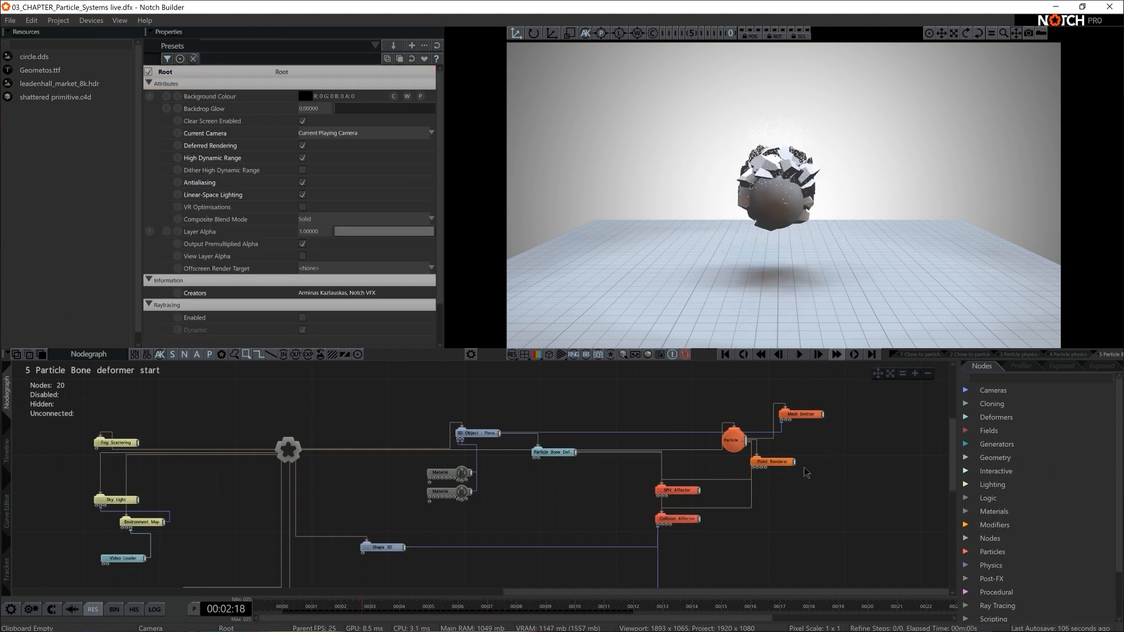
pyautogui.press('Home')
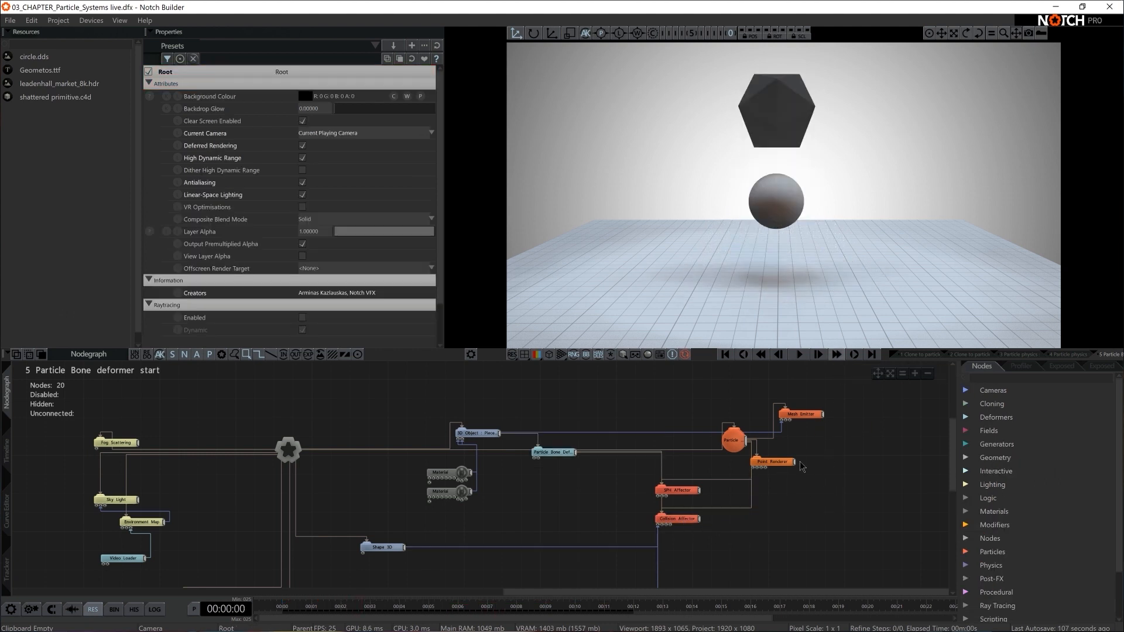
# Assign the circle.dds texture to the Point Renderer and set its Particle Size to 3.
pyautogui.click(787, 463)
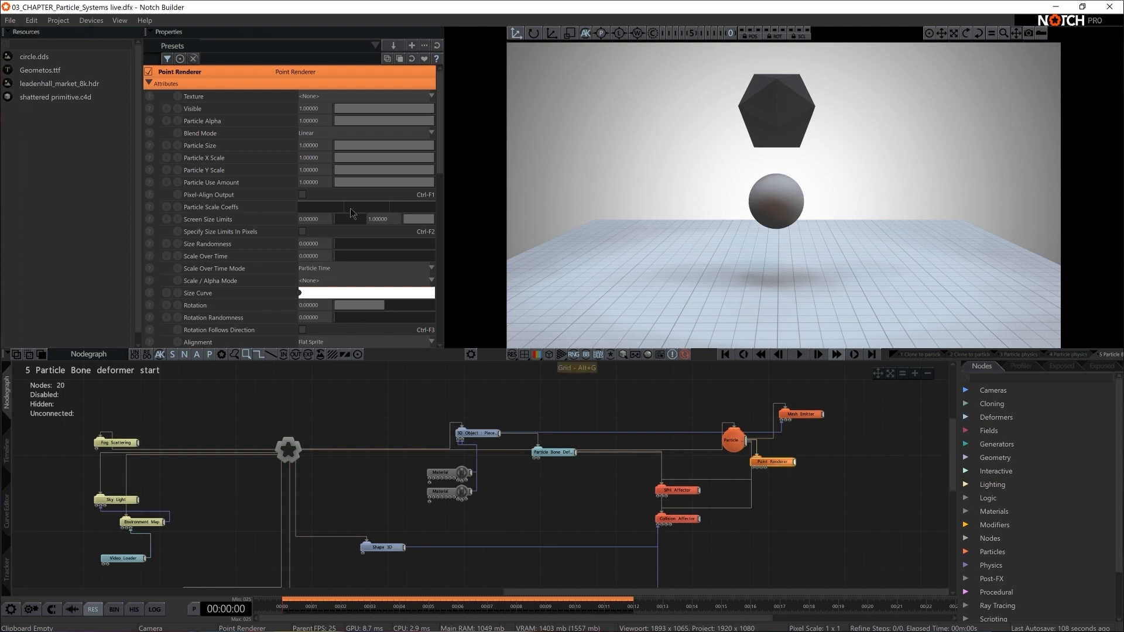
pyautogui.click(338, 96)
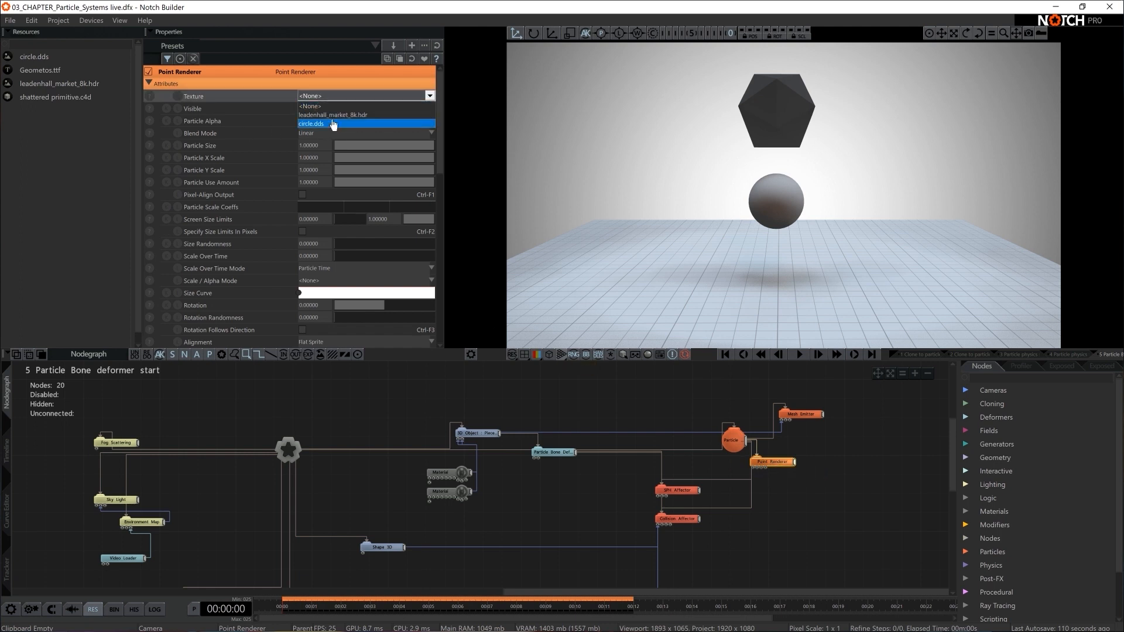
pyautogui.click(334, 124)
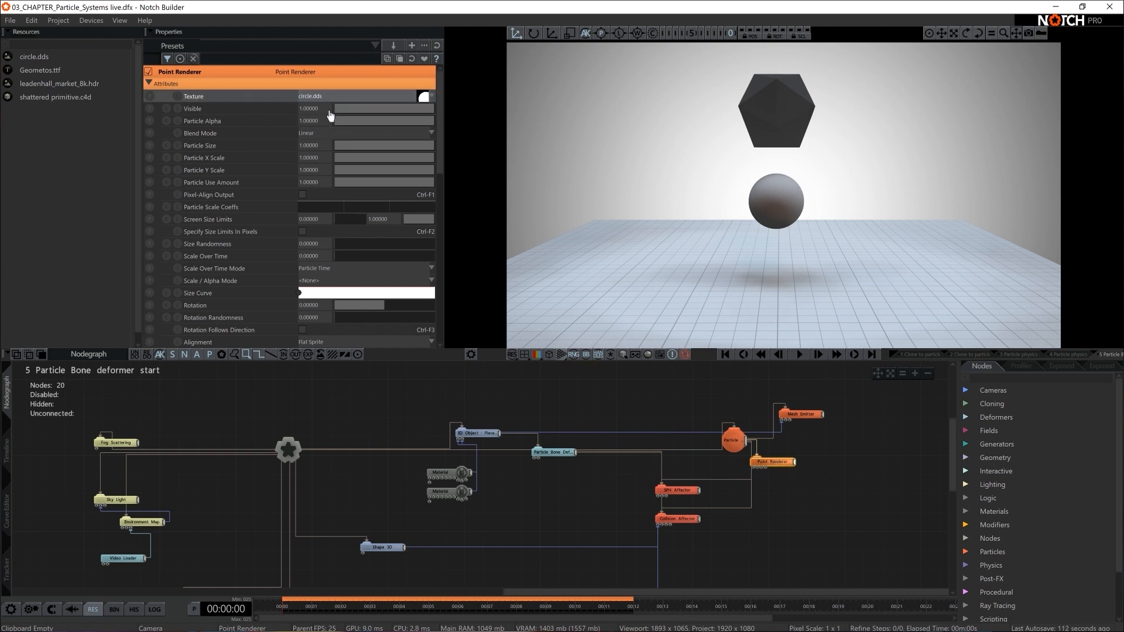
pyautogui.doubleClick(309, 145)
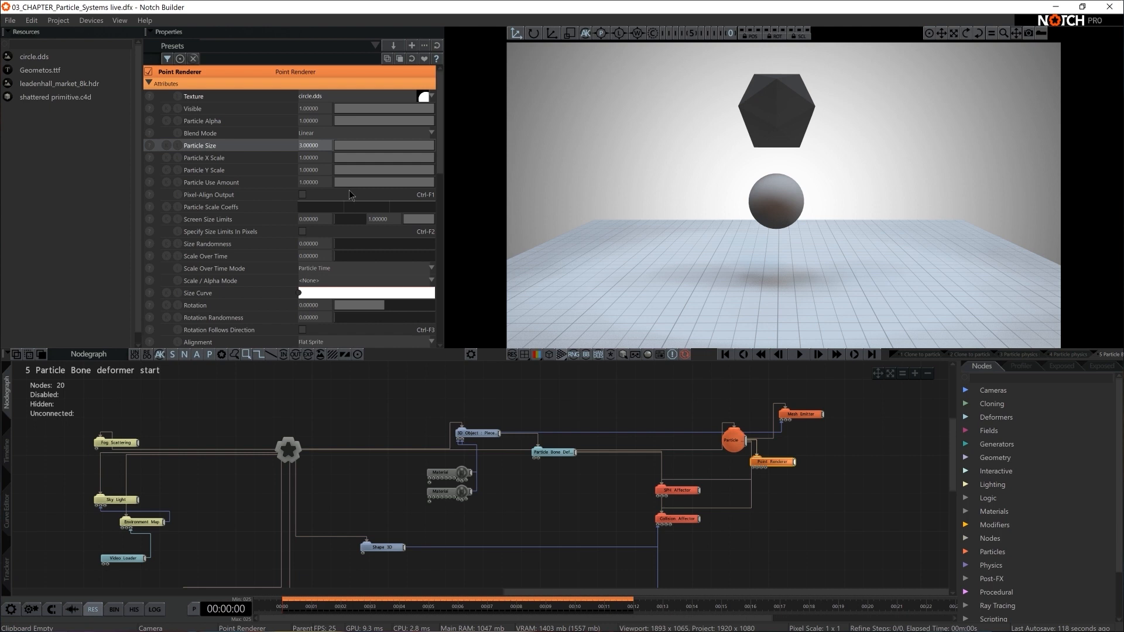
# Set the Point Renderer's Size Randomness to 0.9 and play the simulation.
pyautogui.doubleClick(320, 244)
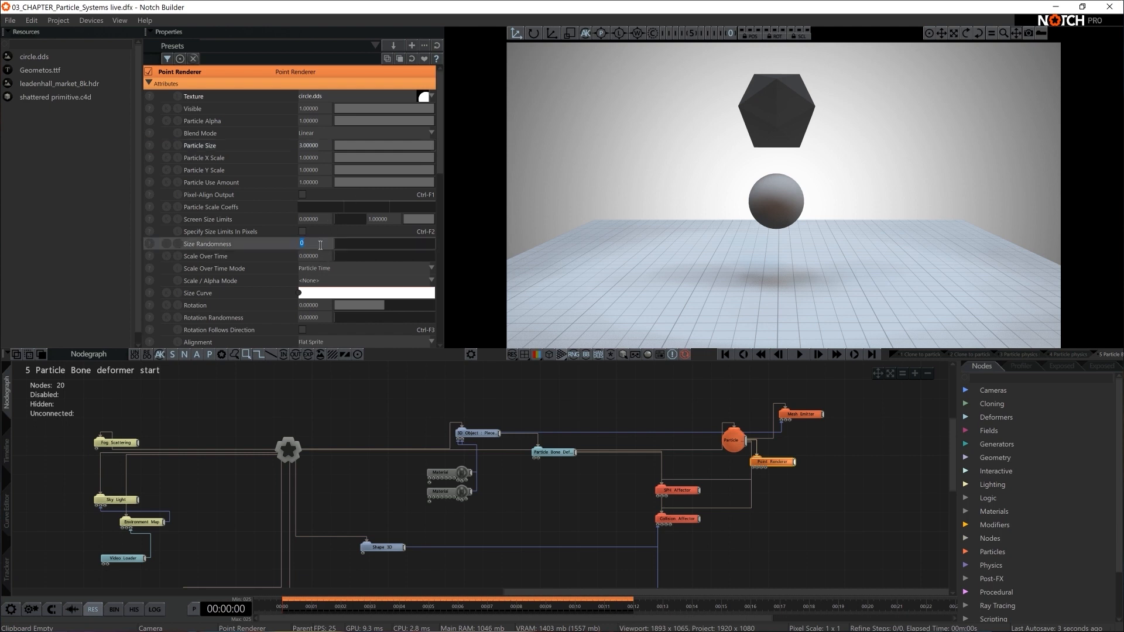
pyautogui.write('0.9')
pyautogui.press('Return')
pyautogui.press('space')
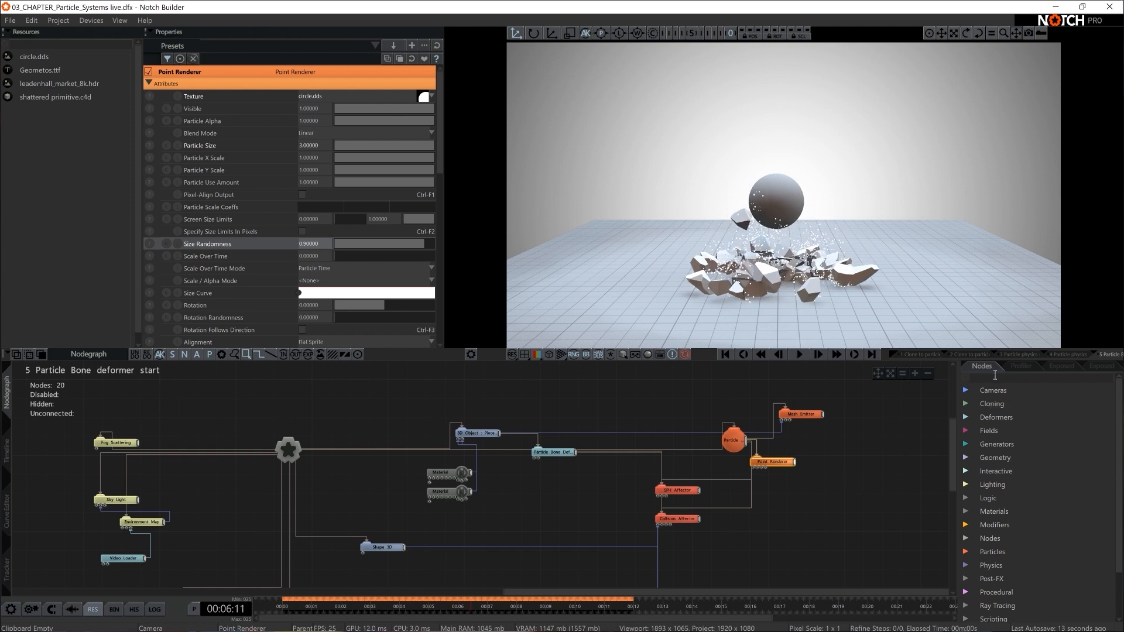
# Add a Geometry Connection Renderer to the Particle Root and replay the simulation from the start.
pyautogui.write('geome')
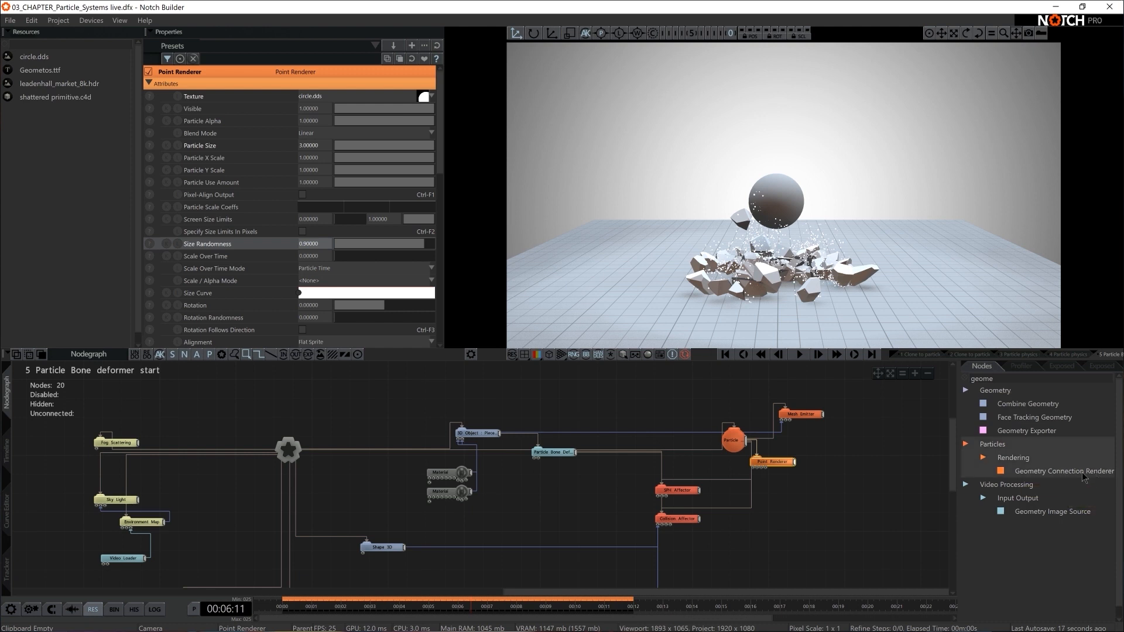
pyautogui.moveTo(1048, 471); pyautogui.dragTo(744, 457)
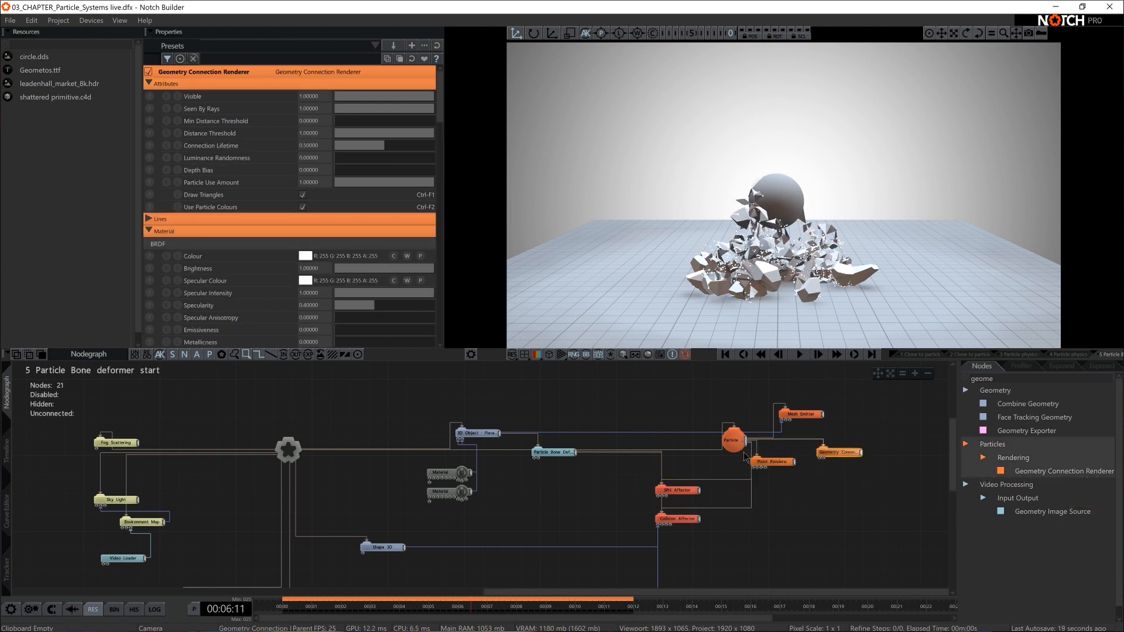
pyautogui.click(760, 355)
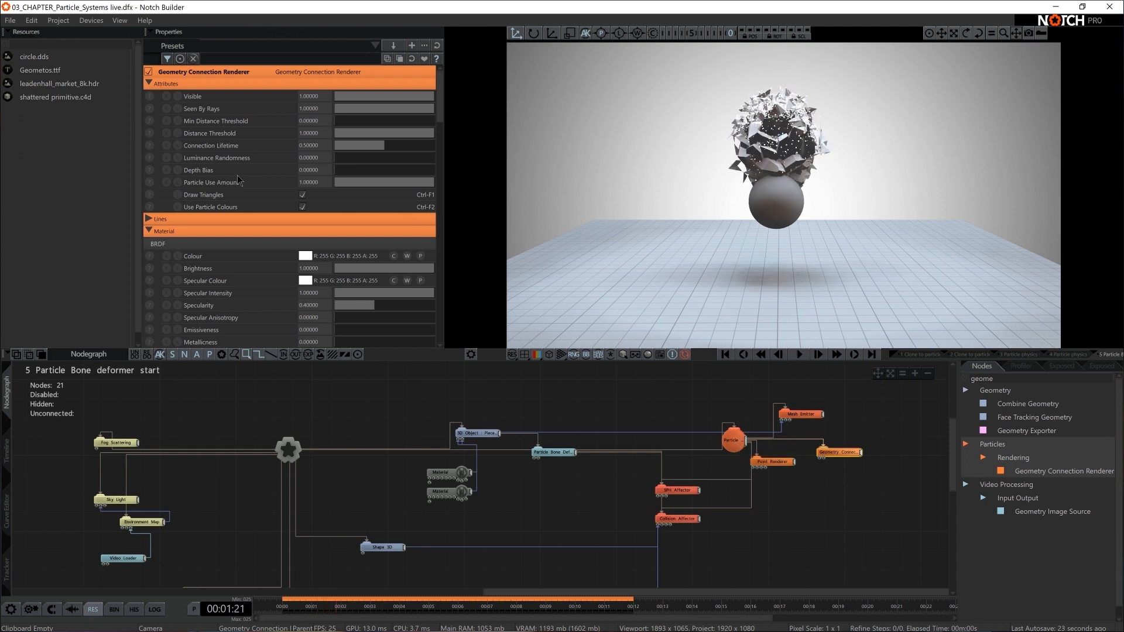
# On the Geometry Connection Renderer, turn off Draw Triangles, set Lines Visible to 1 and Particle Use Amount to 0.1.
pyautogui.click(302, 195)
pyautogui.click(148, 219)
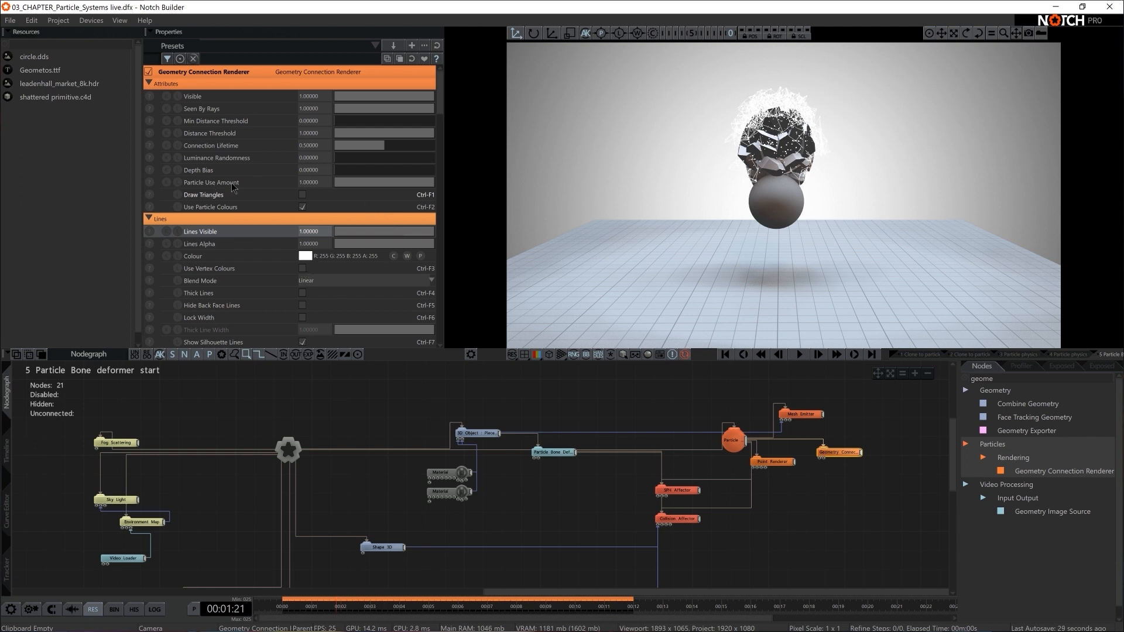
pyautogui.doubleClick(314, 182)
pyautogui.write('0.1')
pyautogui.press('Return')
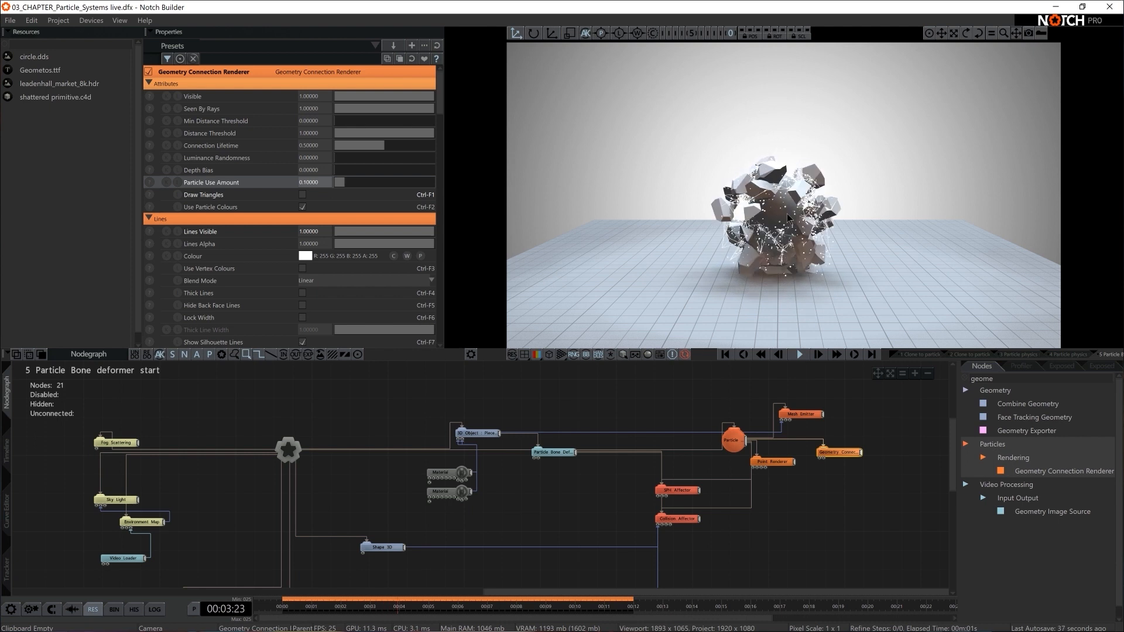
# Add a Life Colour Shading node to the Particle Root, placed below the Geometry Connection Renderer.
pyautogui.click(820, 408)
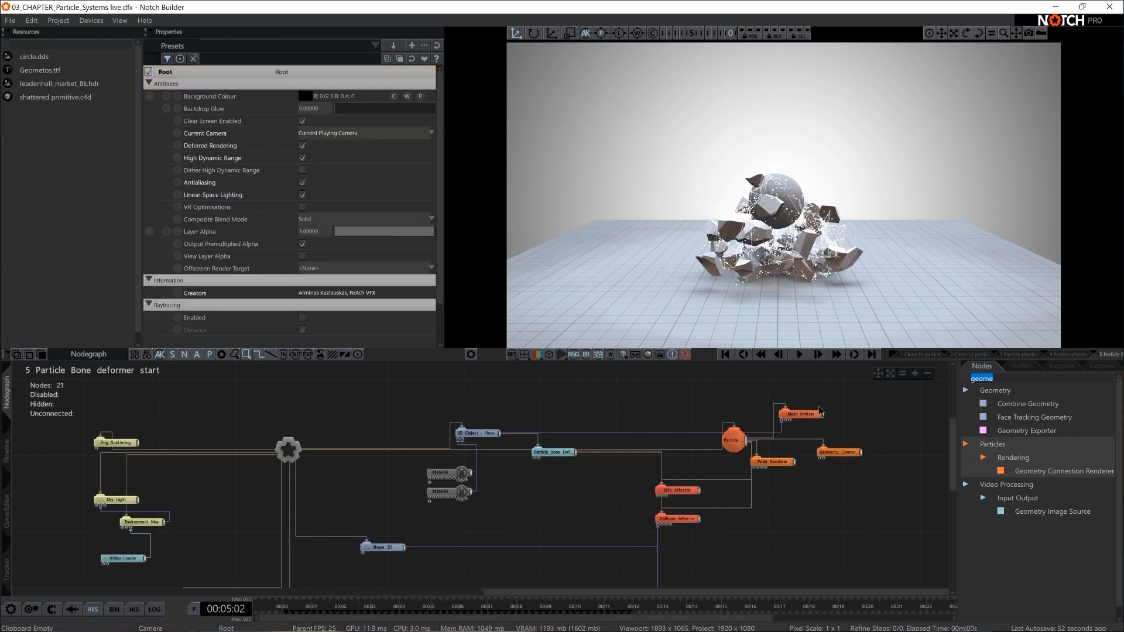
pyautogui.write('life')
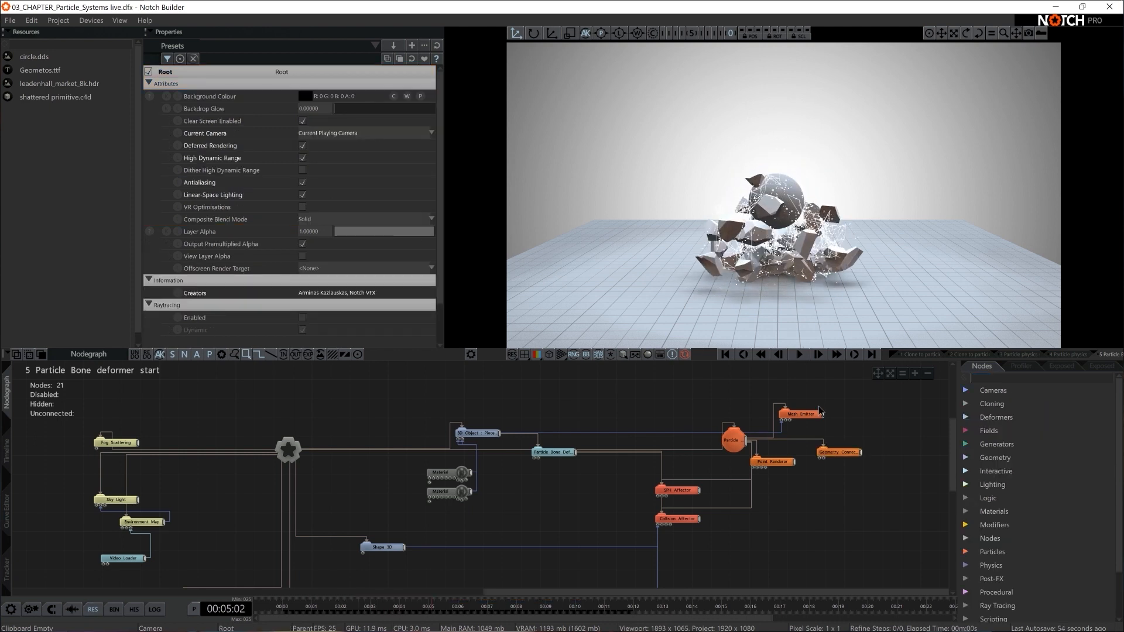
pyautogui.moveTo(1000, 427)
pyautogui.mouseDown()
pyautogui.moveTo(1007, 436)
pyautogui.moveTo(814, 491)
pyautogui.mouseUp()
# Set Life Colours 0 to 3 to progressively darker greys of about 190, 150, 108 and 47, and replay the simulation.
pyautogui.click(305, 96)
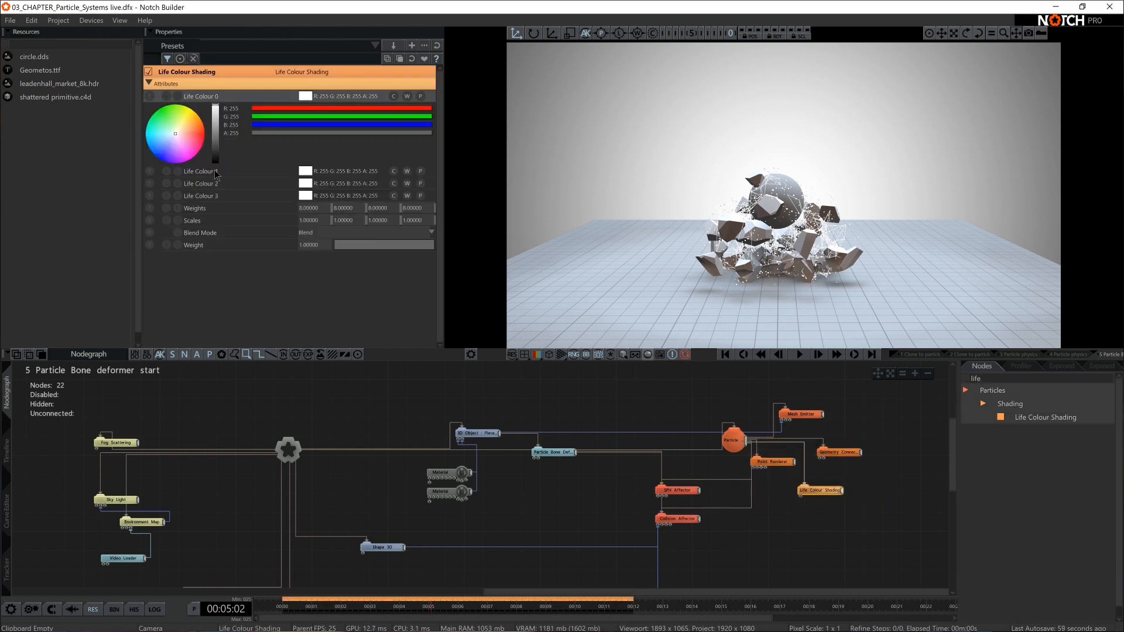
pyautogui.click(214, 116)
pyautogui.click(305, 171)
pyautogui.click(215, 204)
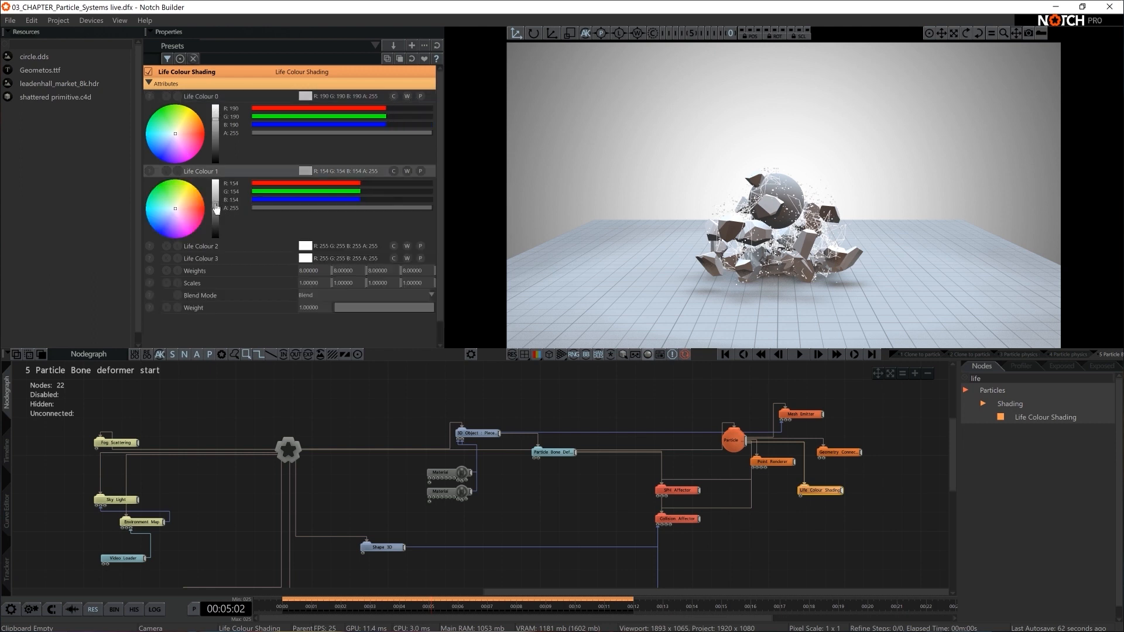
pyautogui.click(305, 246)
pyautogui.click(214, 287)
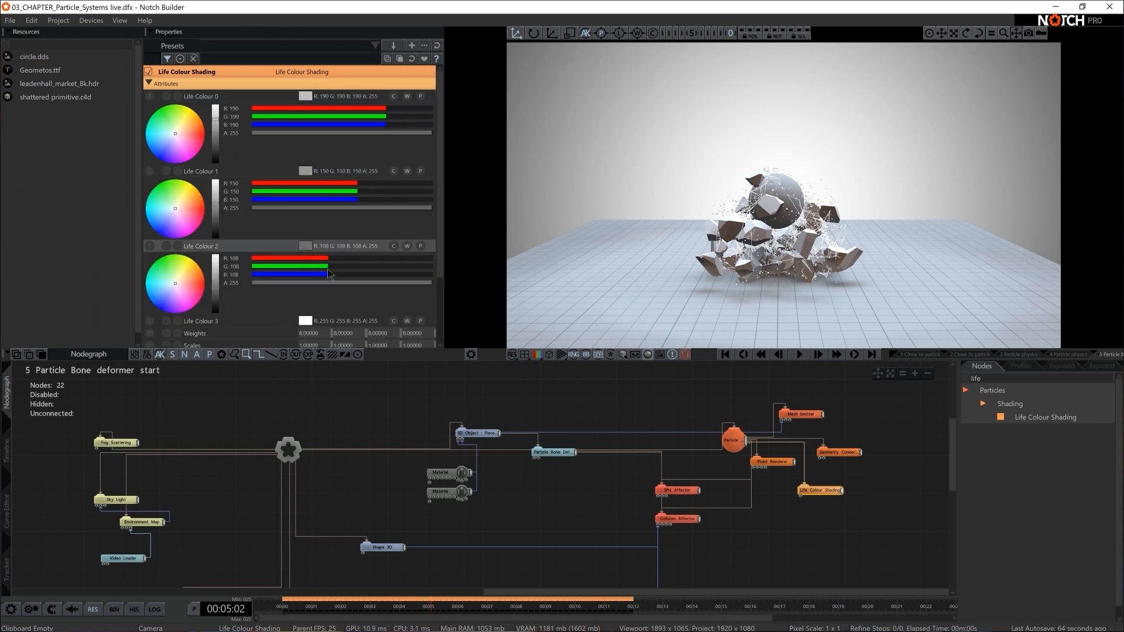
pyautogui.click(305, 321)
pyautogui.scroll(-3, 278, 297)
pyautogui.click(215, 275)
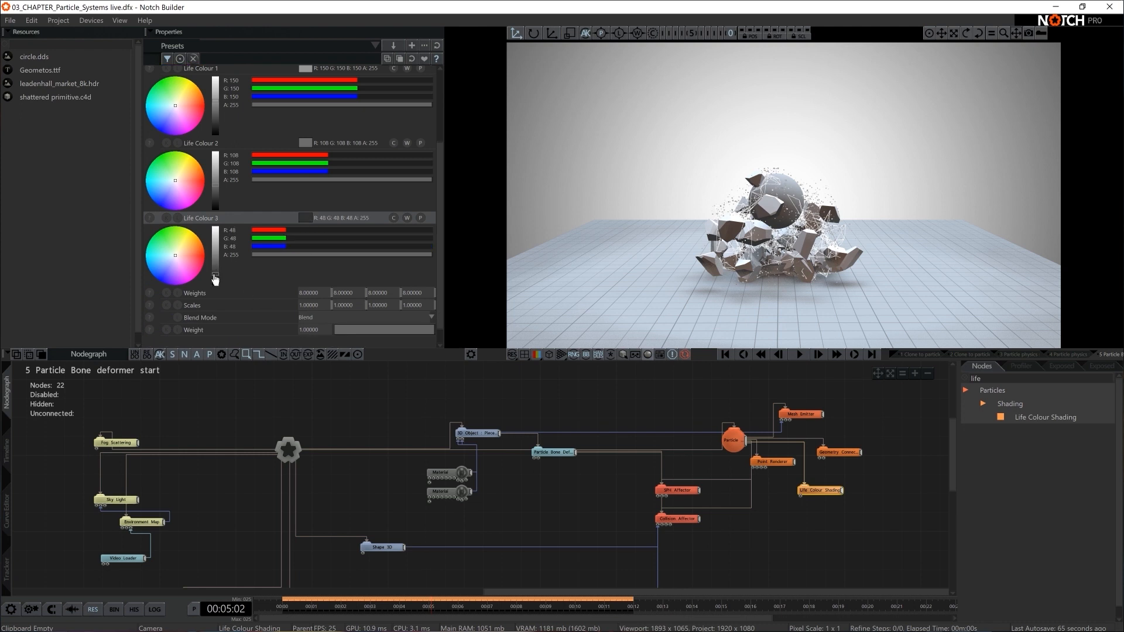
pyautogui.press('Home')
pyautogui.press('space')
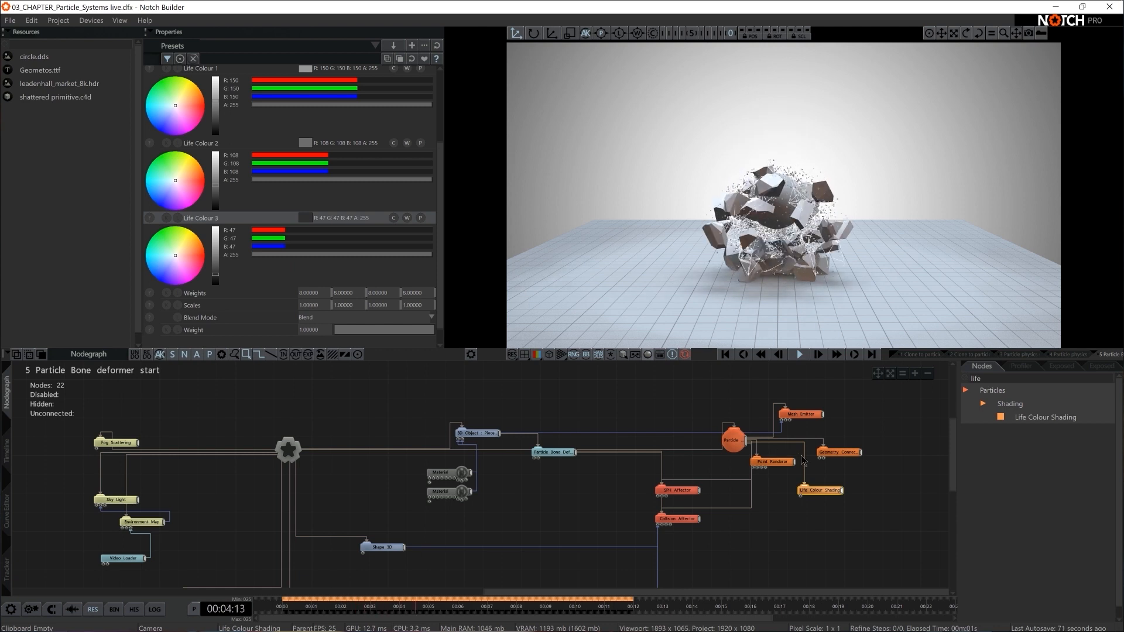
# Enable Use Vertex Colours for the Geometry Connection Renderer's lines and replay the simulation from the start.
pyautogui.click(811, 466)
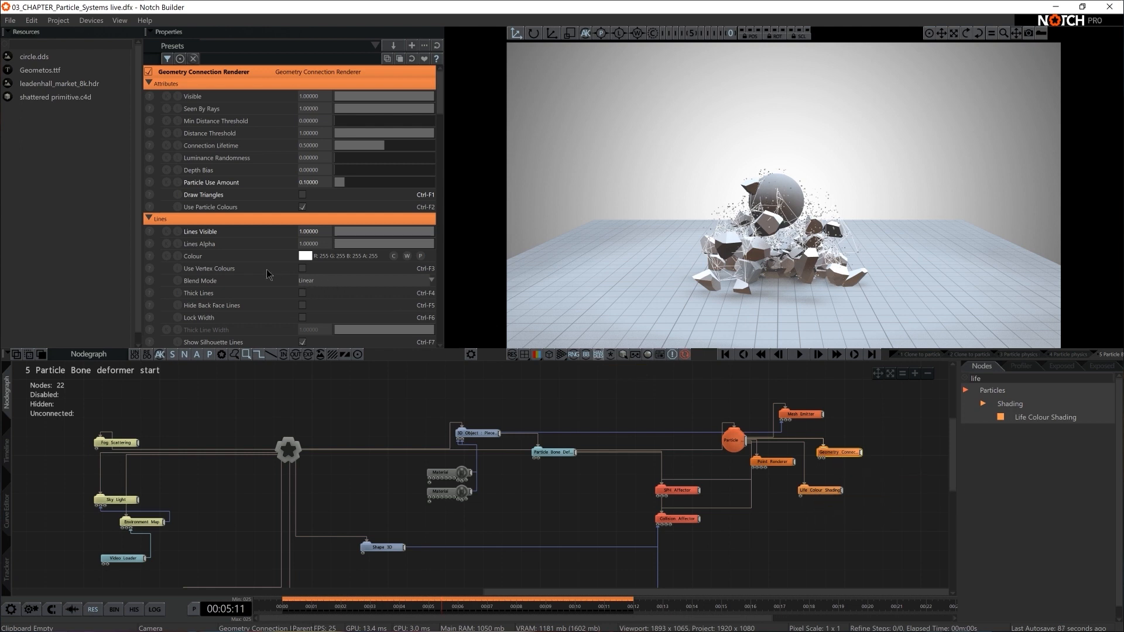
pyautogui.click(302, 269)
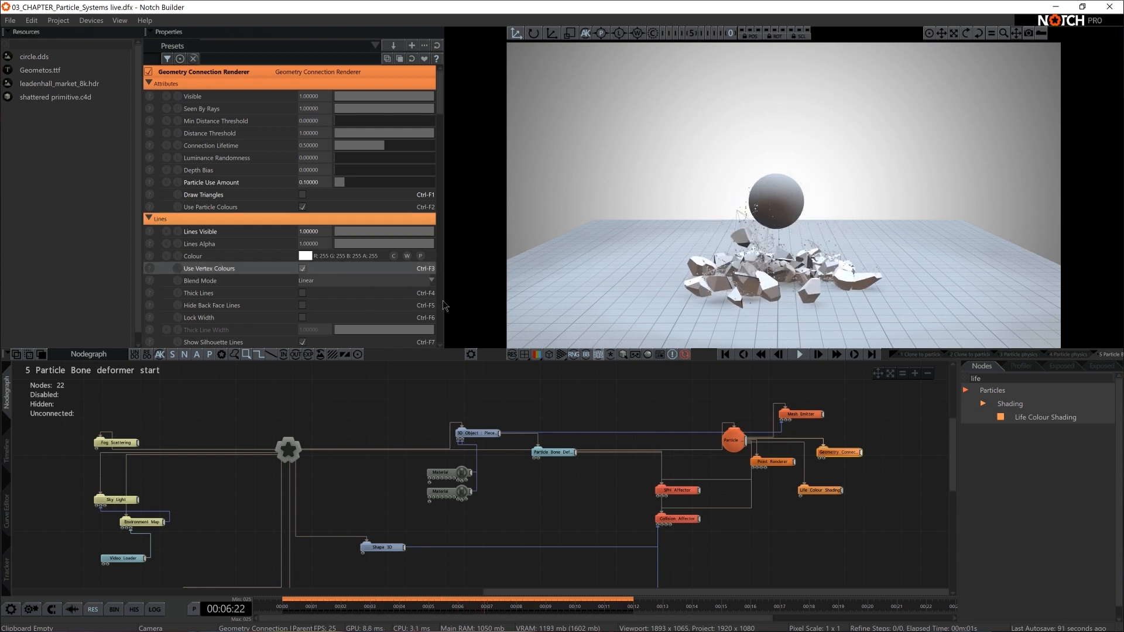
pyautogui.press('Home')
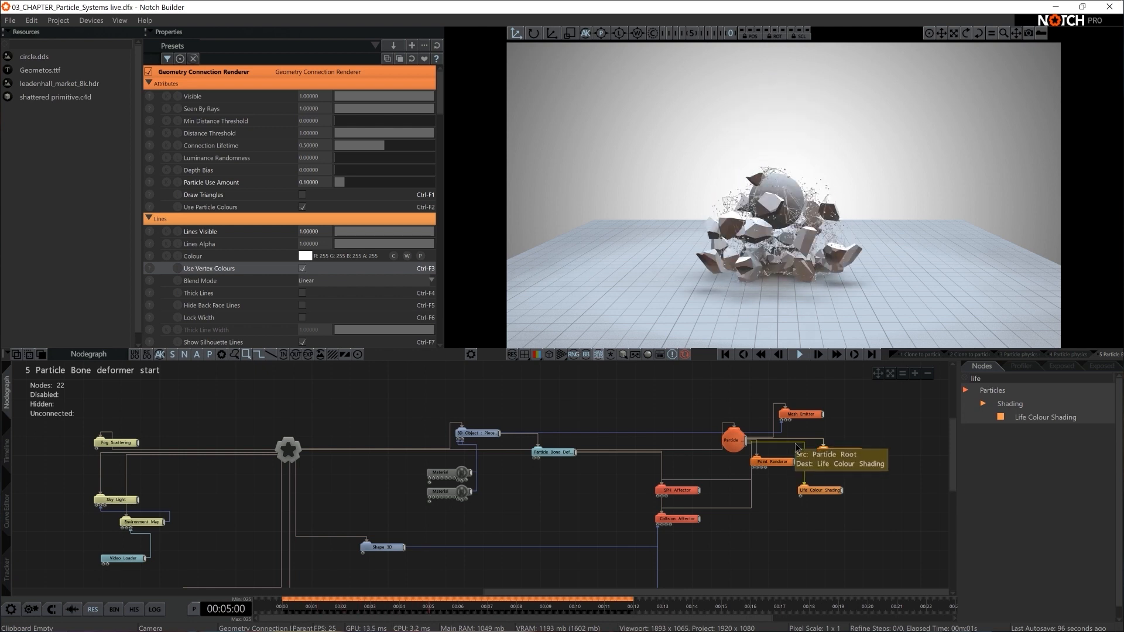
# Shift the Point Renderer node closer to Life Colour Shading and set its Motion Blur Amount to 2.
pyautogui.moveTo(782, 464); pyautogui.dragTo(800, 474)
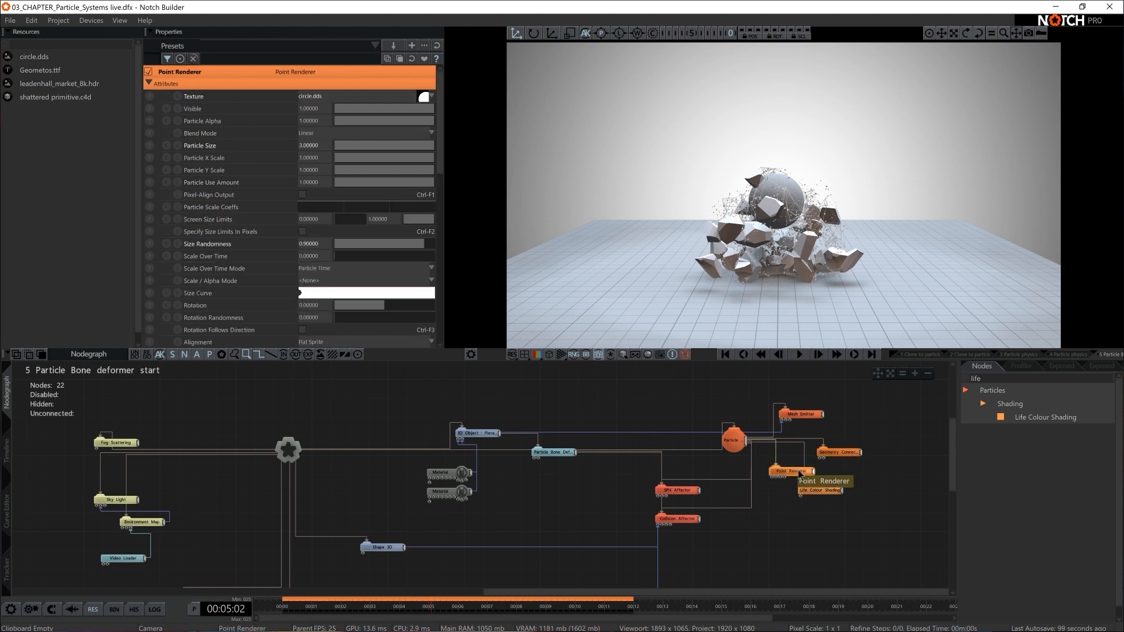
pyautogui.scroll(-7, 285, 306)
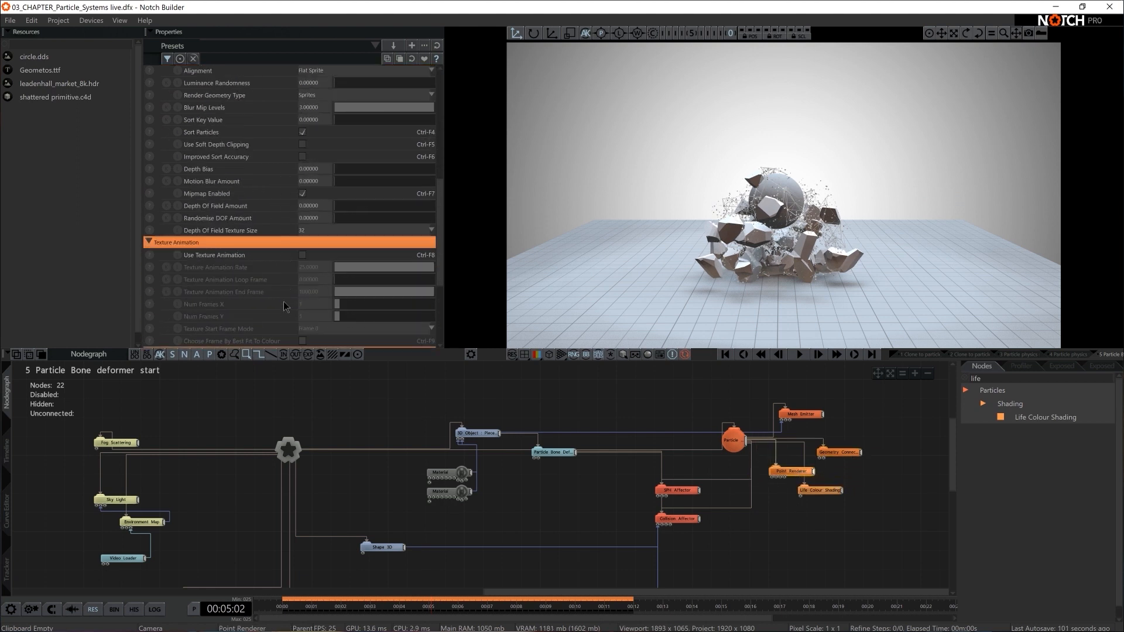
pyautogui.click(315, 182)
pyautogui.write('2')
pyautogui.press('Return')
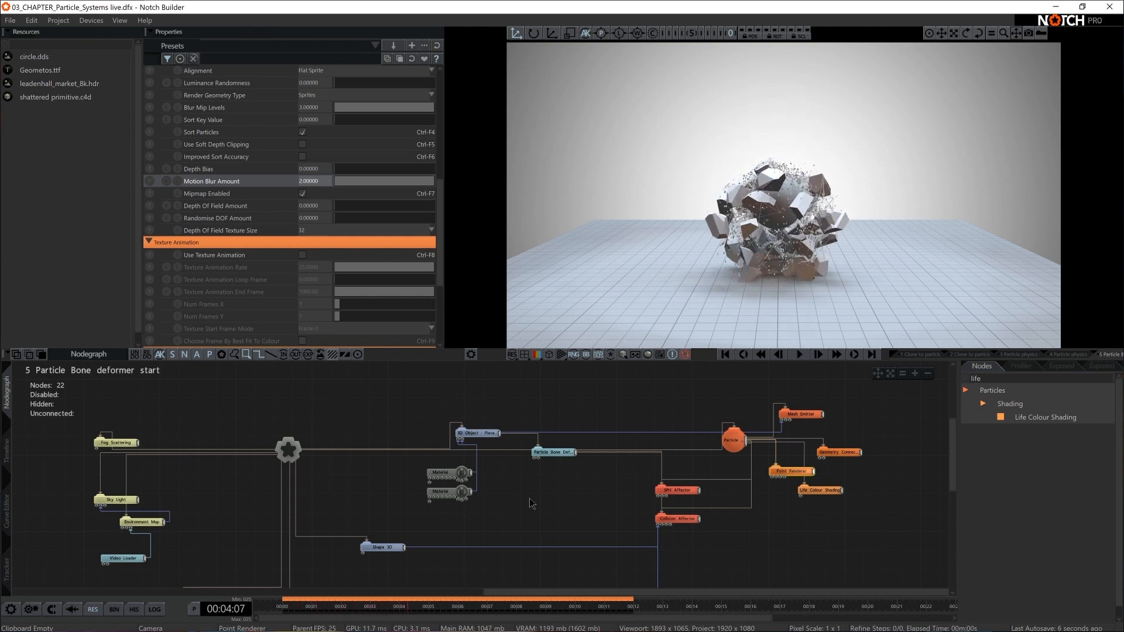
# Move the Particle Bone Deformer node above the 3D Object and review the 3D Object and Collision Affector settings.
pyautogui.moveTo(563, 460); pyautogui.dragTo(585, 423)
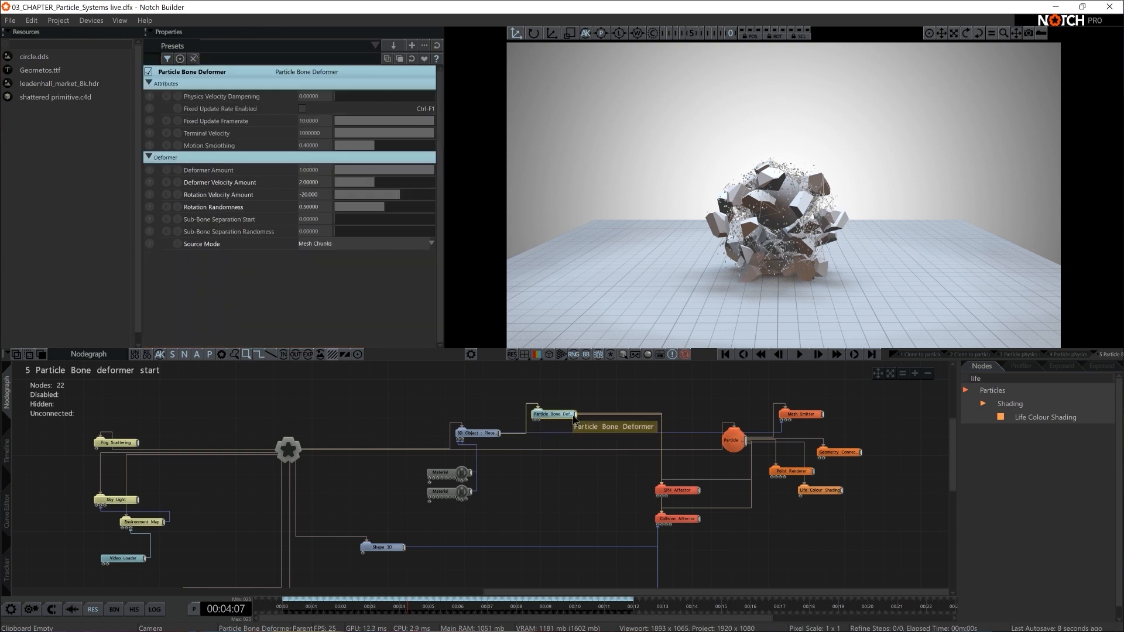
pyautogui.click(482, 439)
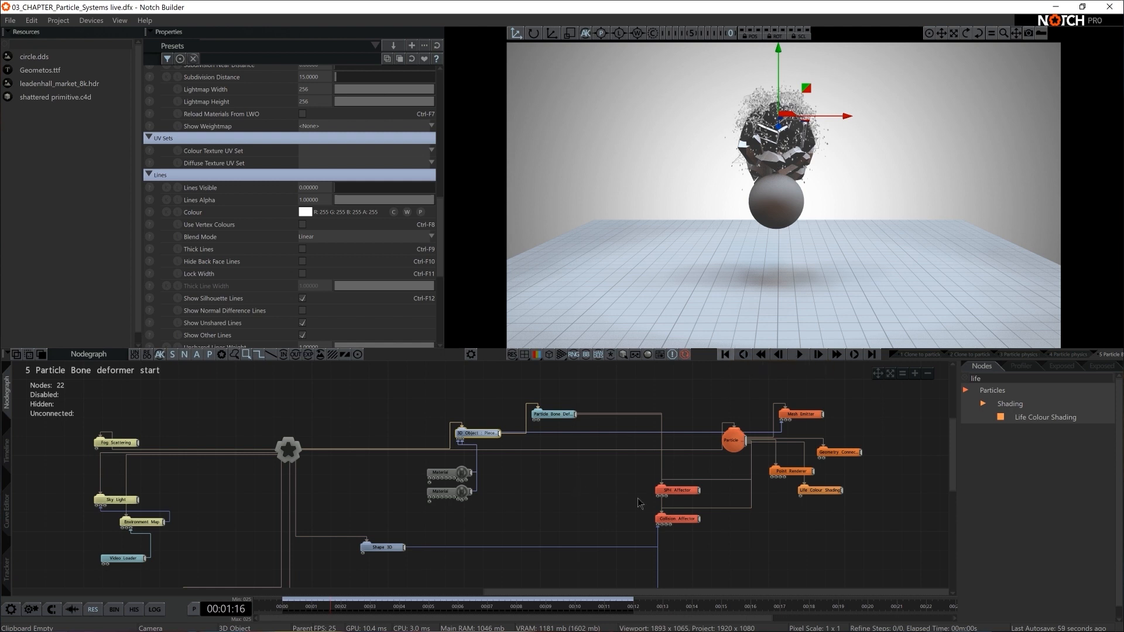
pyautogui.click(678, 519)
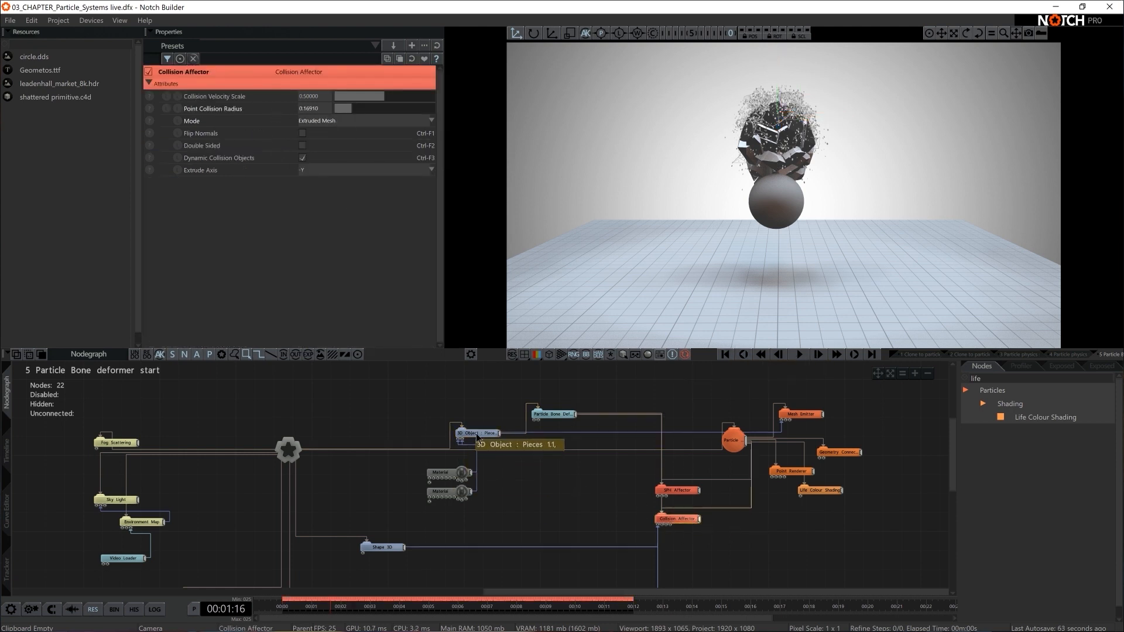
# Check the project's frame rate limits, and enable Fixed Update Rate on the Particle Bone Deformer with a Fixed Update Framerate of 25.
pyautogui.click(552, 416)
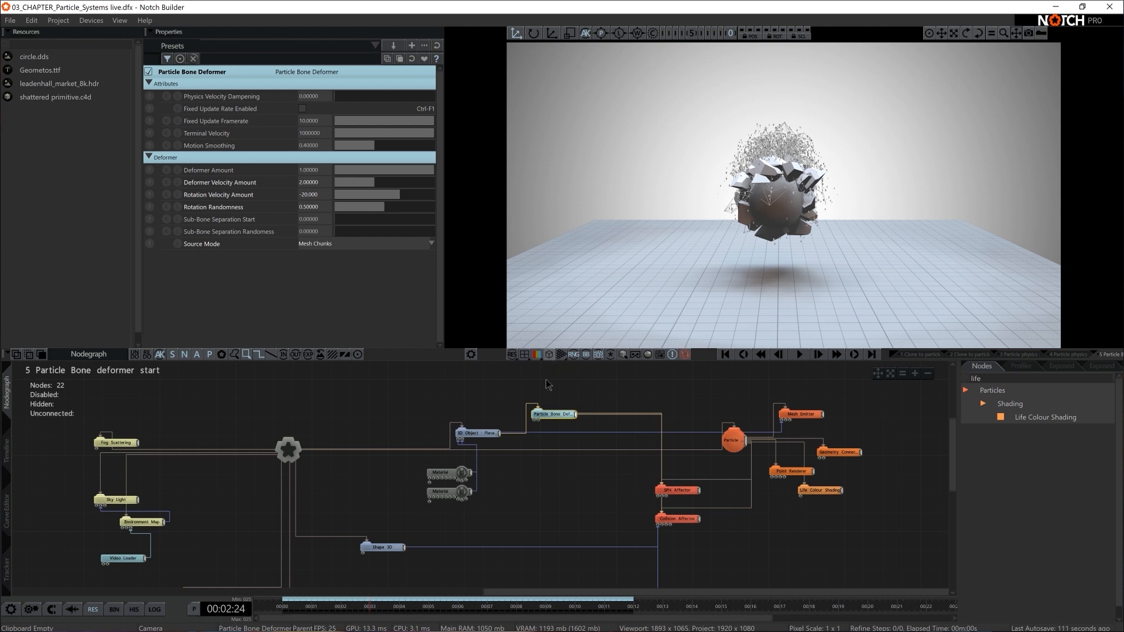
pyautogui.click(196, 610)
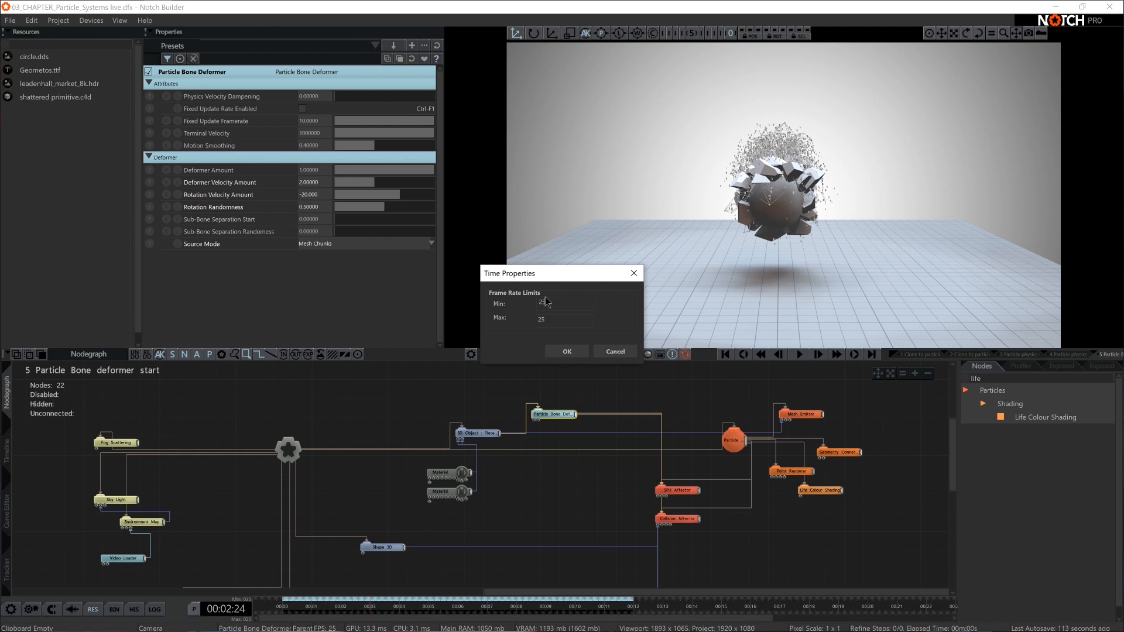
pyautogui.click(567, 351)
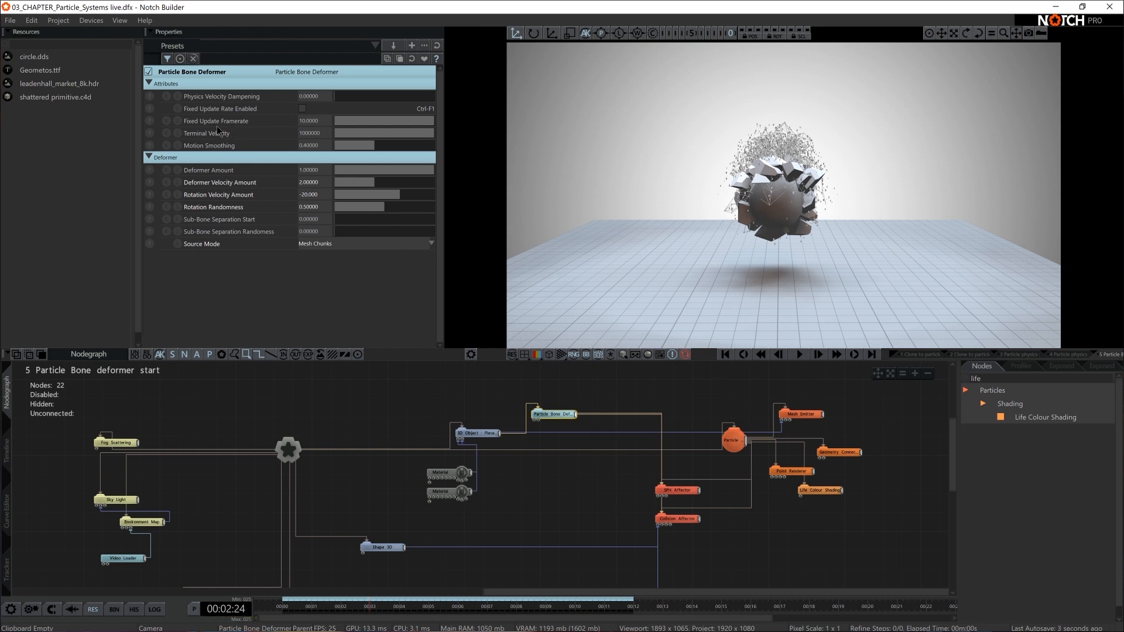
pyautogui.click(303, 109)
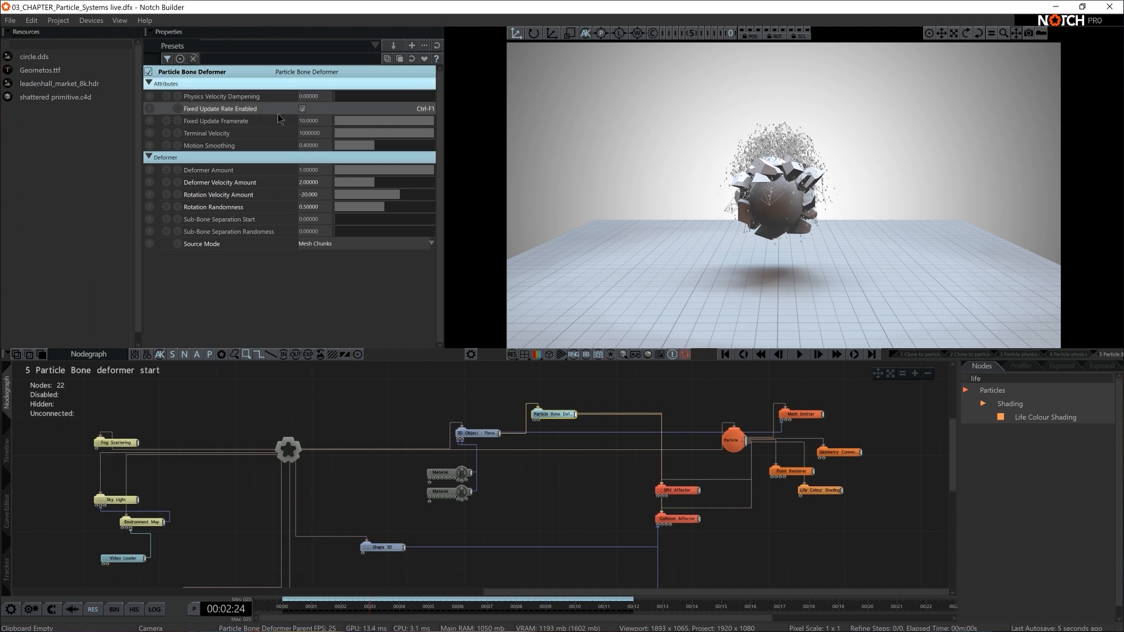
pyautogui.doubleClick(312, 121)
pyautogui.write('25')
pyautogui.press('Return')
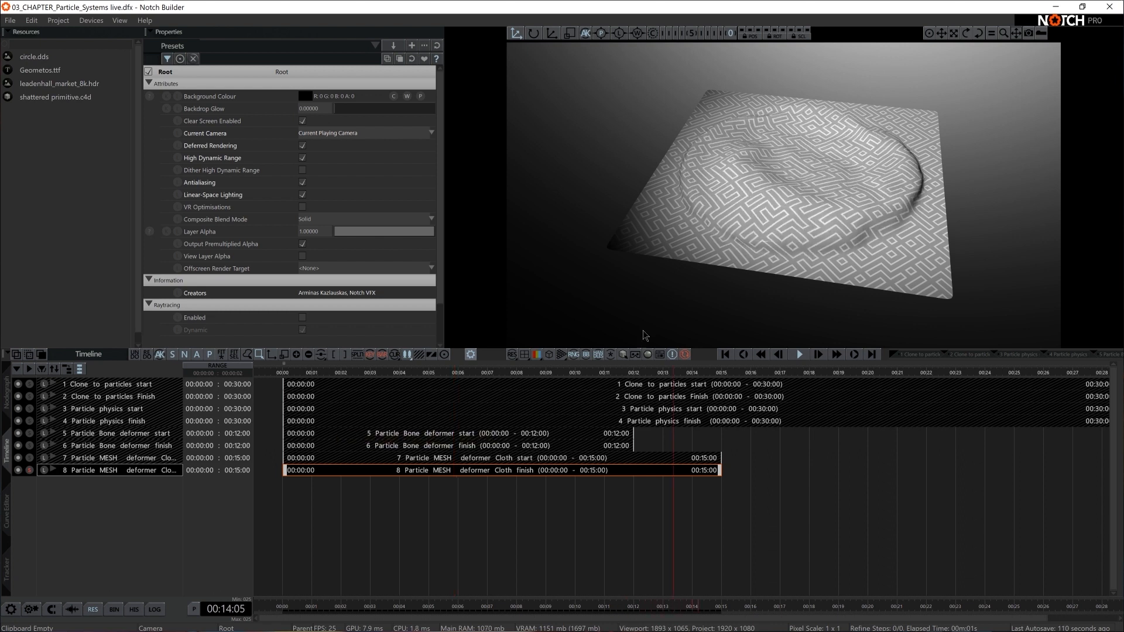
# Activate the layer "7 Particle MESH deformer Cloth start" and show its node graph.
pyautogui.click(29, 460)
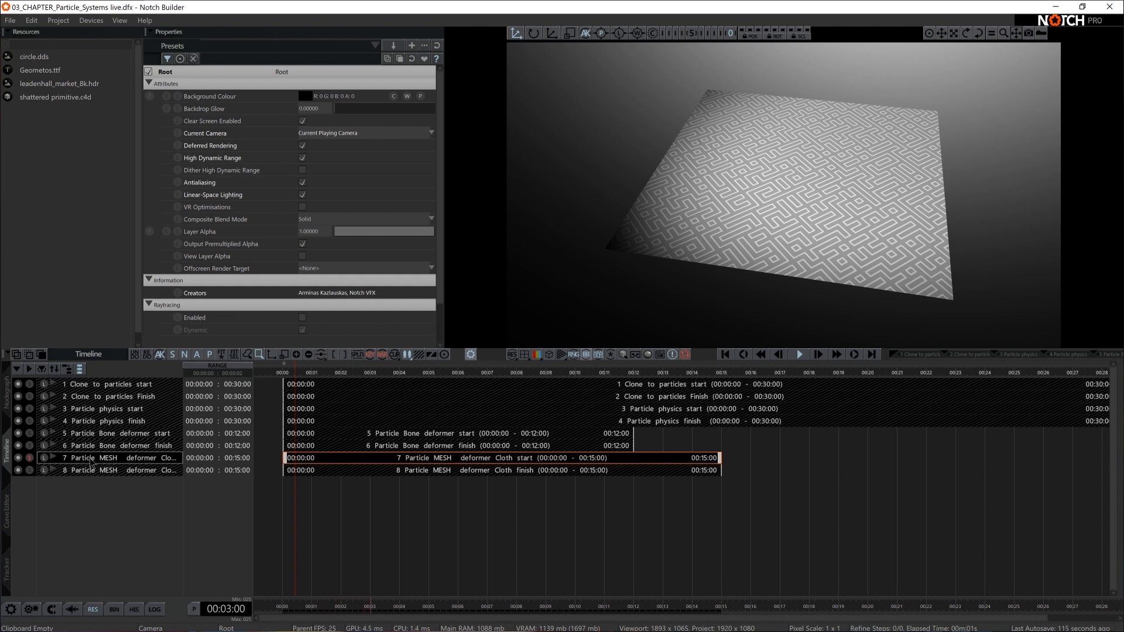
pyautogui.click(6, 389)
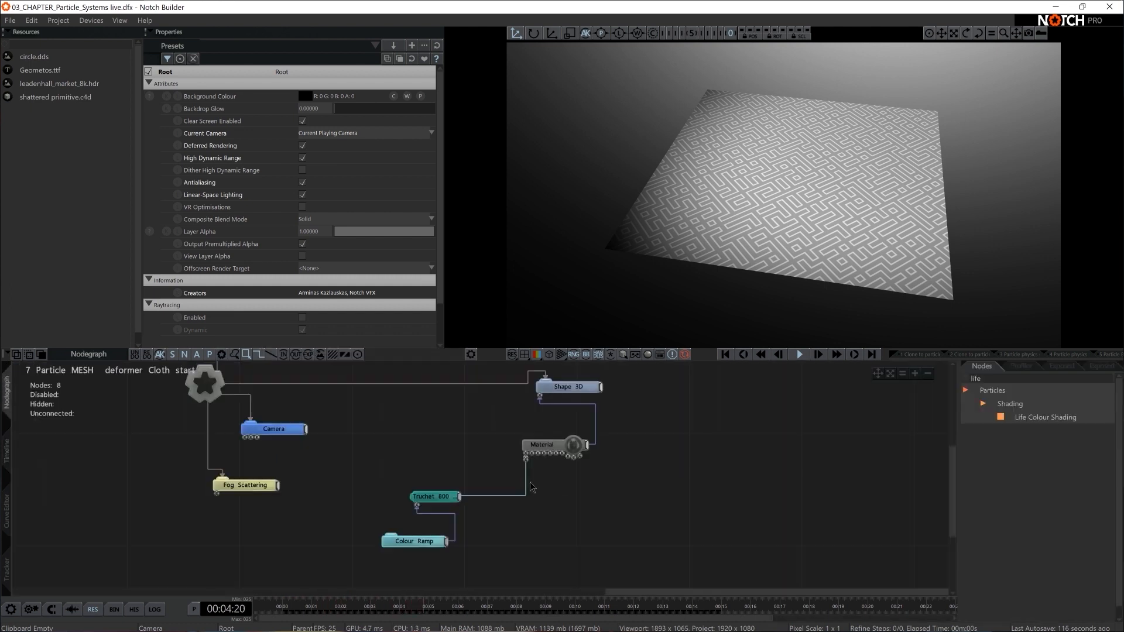
pyautogui.moveTo(376, 450); pyautogui.dragTo(547, 509, button='middle')
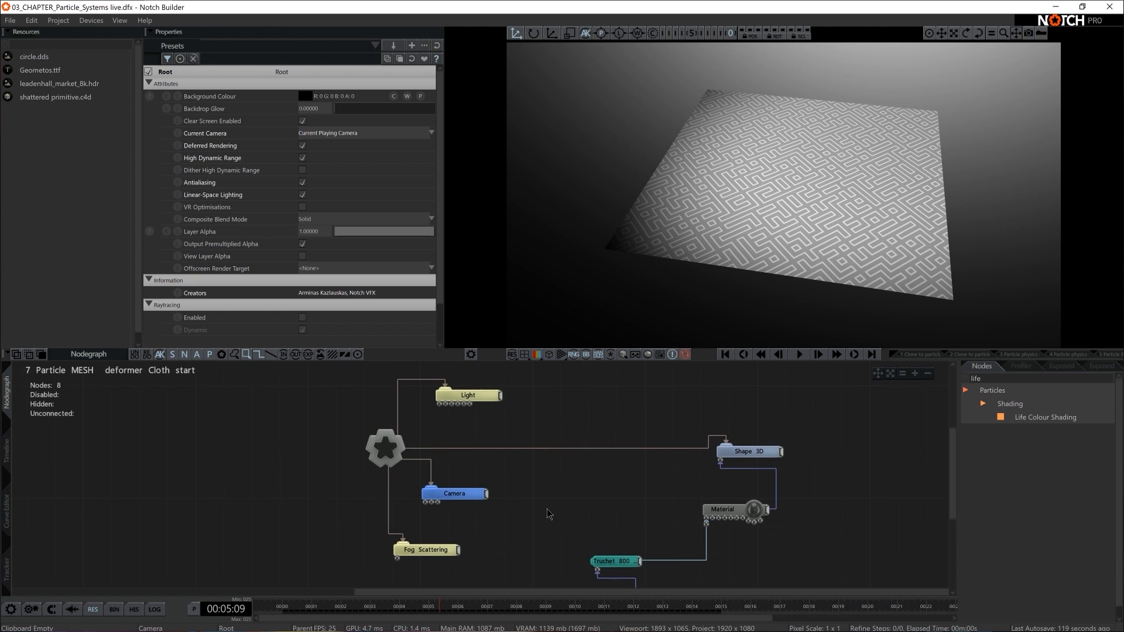
# Tidy the node graph: put Light and Fog Scattering beside the Root, Camera below it, and Material above the Truchet node.
pyautogui.moveTo(483, 401); pyautogui.dragTo(287, 429)
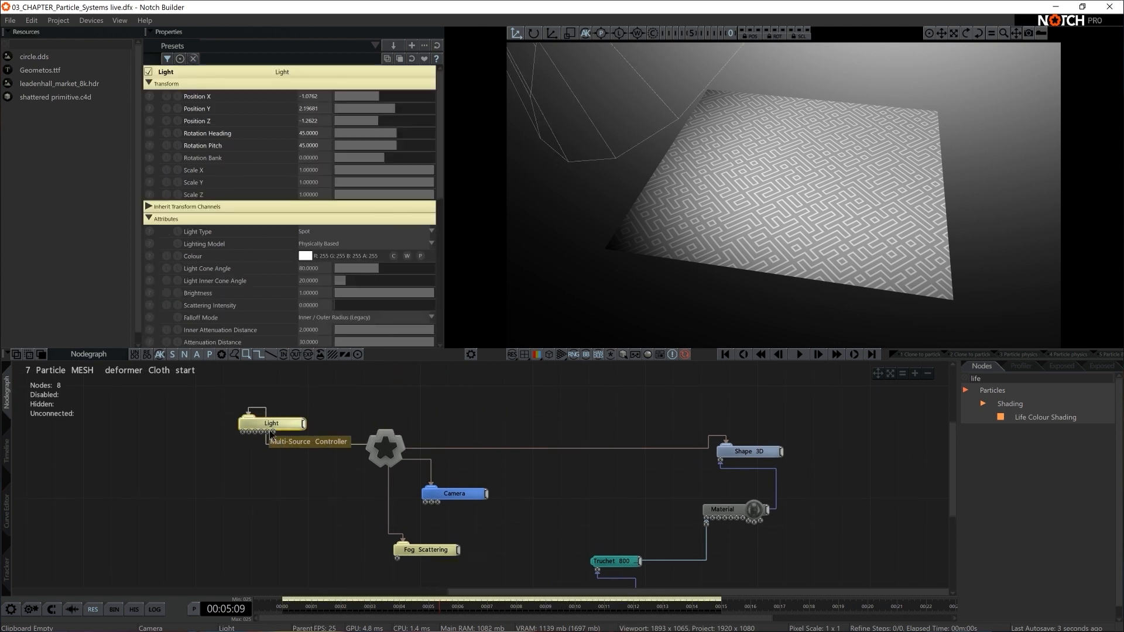
pyautogui.moveTo(440, 551); pyautogui.dragTo(287, 466)
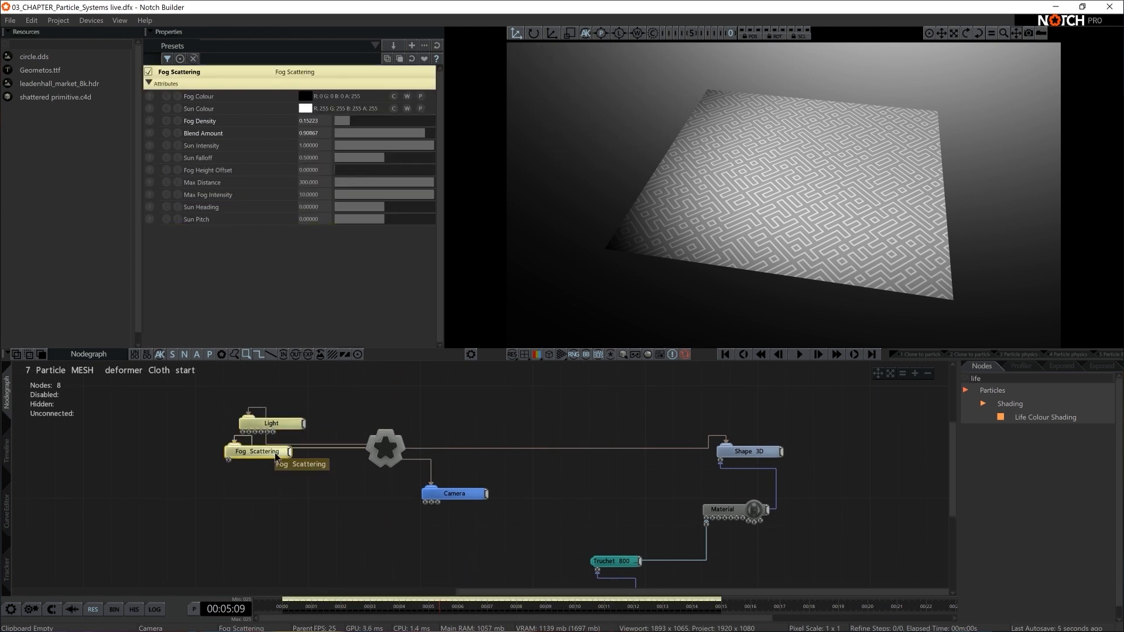
pyautogui.moveTo(438, 500); pyautogui.dragTo(382, 528)
pyautogui.moveTo(506, 522); pyautogui.dragTo(351, 482, button='middle')
pyautogui.click(648, 412)
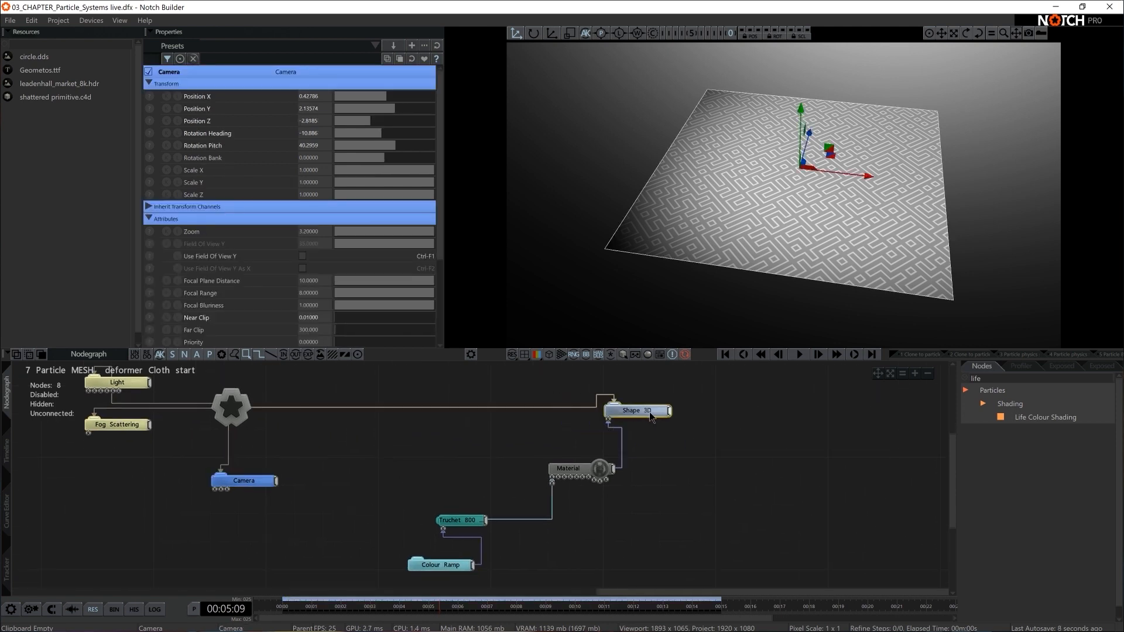
pyautogui.moveTo(649, 412); pyautogui.dragTo(663, 412)
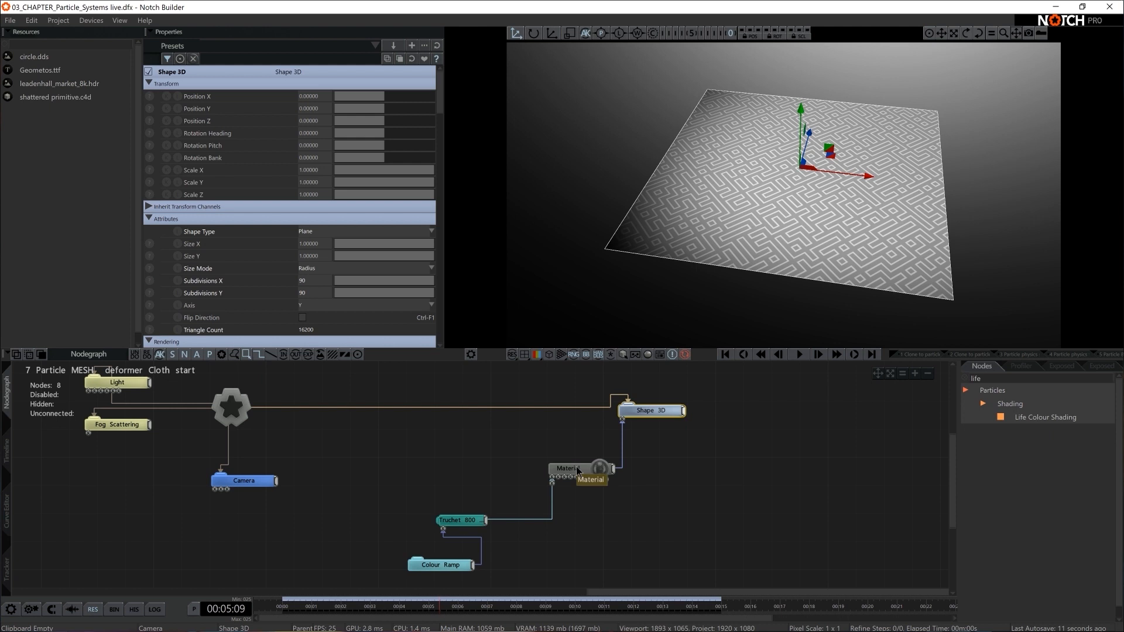
pyautogui.moveTo(577, 471); pyautogui.dragTo(451, 485)
# Preview the Truchet texture briefly in the viewport and examine the plane's Shape 3D attributes.
pyautogui.click(460, 520)
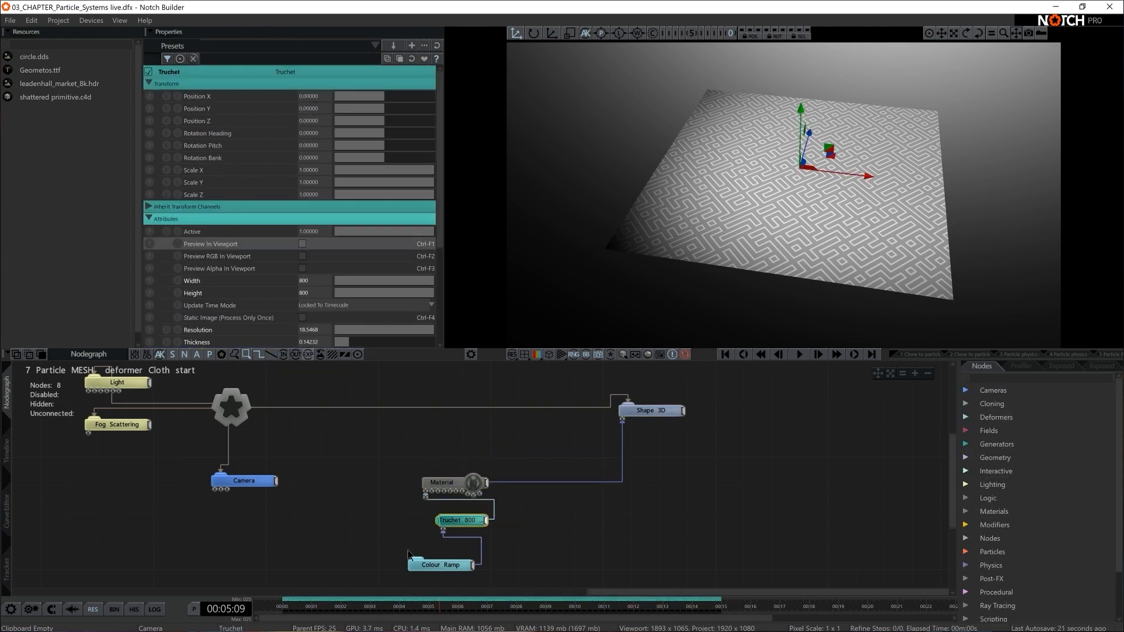
pyautogui.click(302, 244)
pyautogui.click(303, 245)
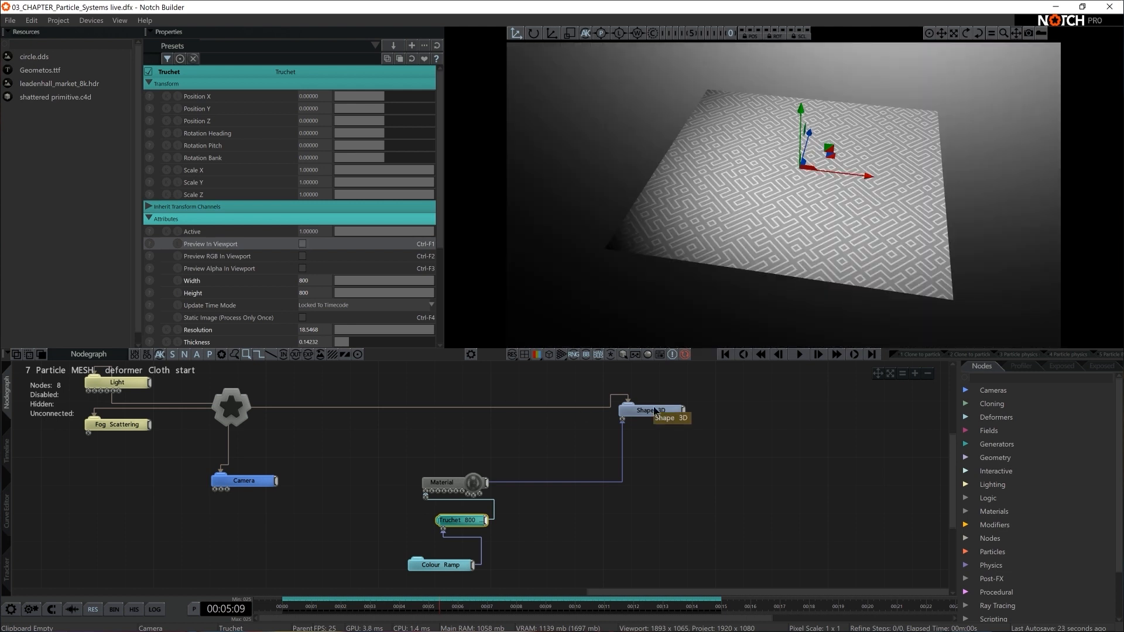
pyautogui.moveTo(750, 420); pyautogui.dragTo(587, 412, button='middle')
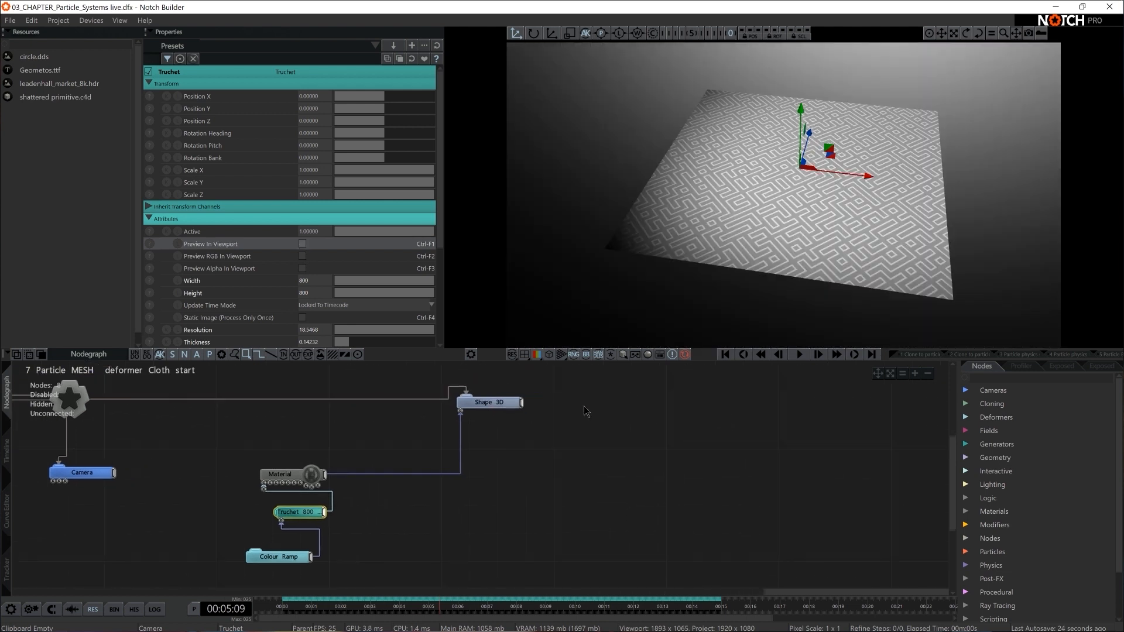
pyautogui.click(493, 403)
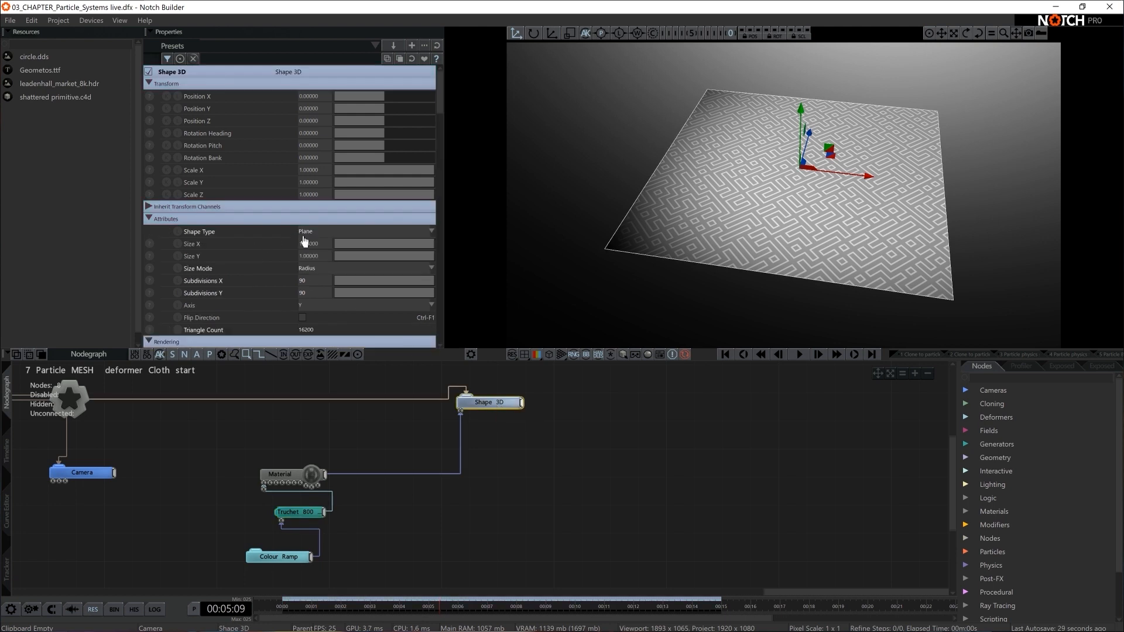
# Find the Particle Mesh Deformer among the mesh nodes and attach it to the Shape 3D plane.
pyautogui.click(784, 436)
pyautogui.click(982, 379)
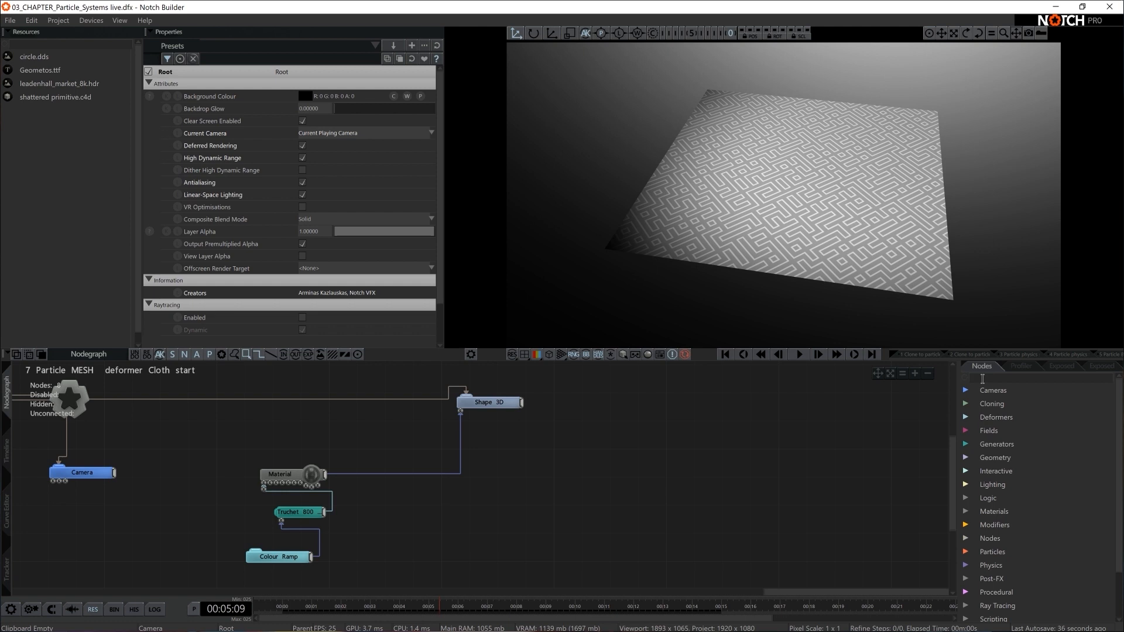
pyautogui.write('mesh')
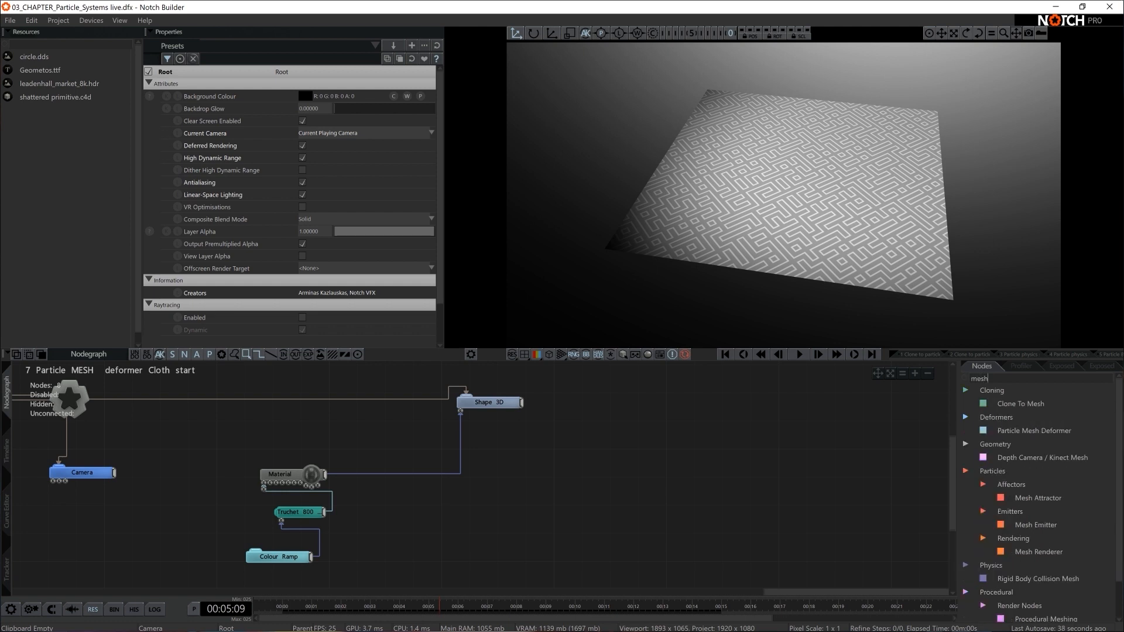
pyautogui.moveTo(1034, 430)
pyautogui.mouseDown()
pyautogui.moveTo(884, 433)
pyautogui.moveTo(543, 404)
pyautogui.moveTo(577, 410)
pyautogui.mouseUp()
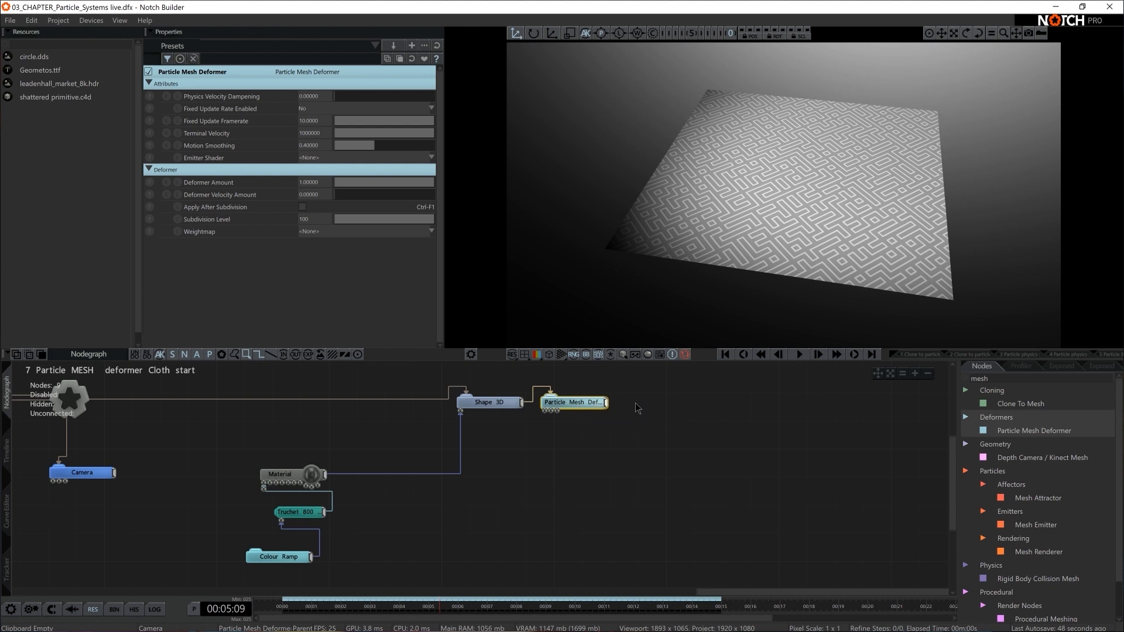
# Attach a particle Turbulence Affector to the Particle Mesh Deformer and play the simulation from the start.
pyautogui.doubleClick(1001, 378)
pyautogui.press('BackSpace')
pyautogui.write('turb')
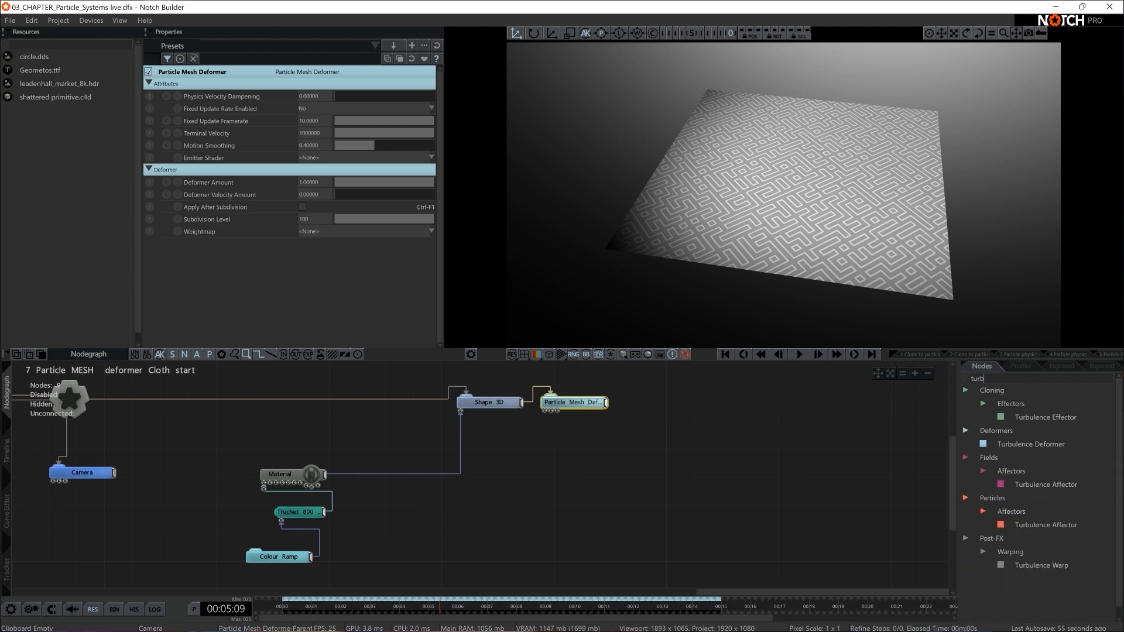
pyautogui.moveTo(1051, 528); pyautogui.dragTo(649, 404)
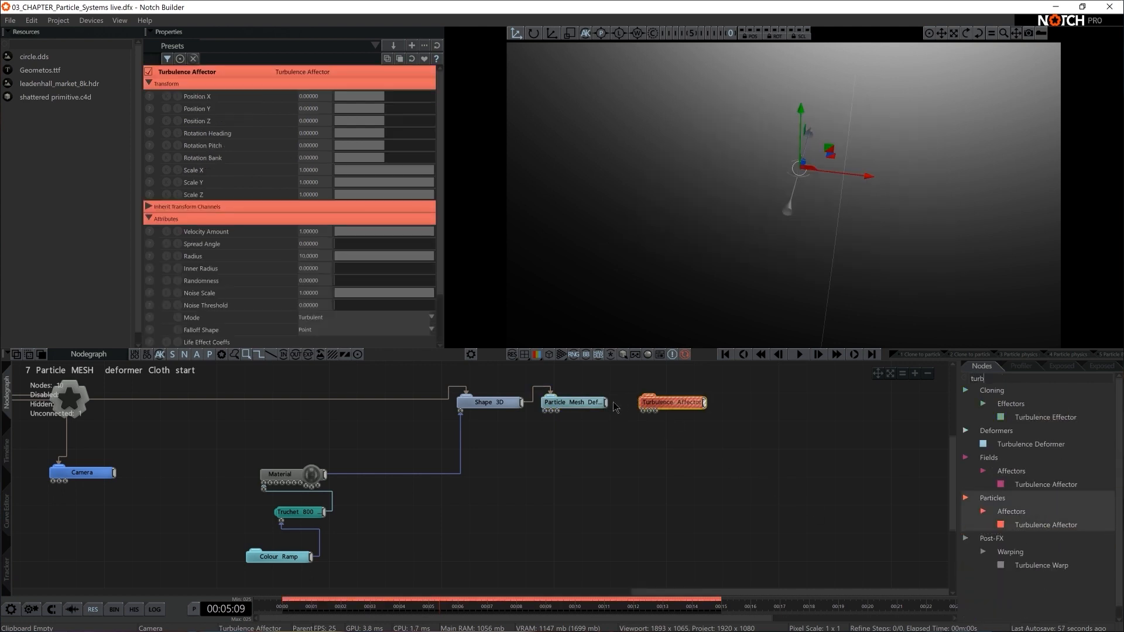
pyautogui.press('Home')
pyautogui.press('space')
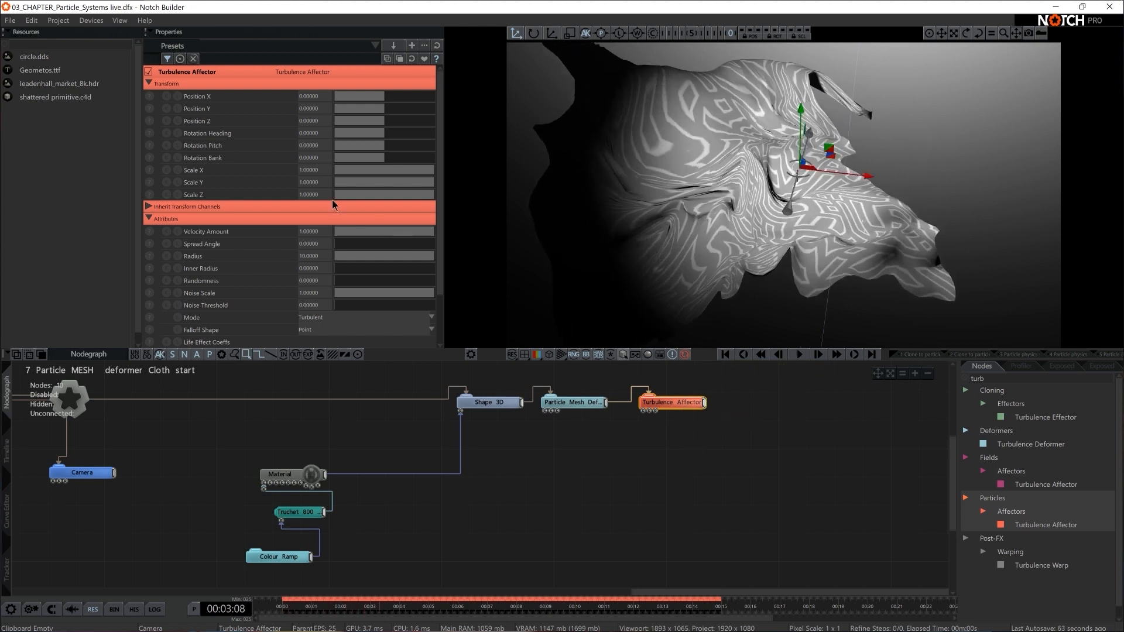
# Try a Velocity Amount of 0.1 on the Turbulence Affector before setting it to 0.5.
pyautogui.click(346, 231)
pyautogui.click(319, 231)
pyautogui.write('0.1')
pyautogui.press('Return')
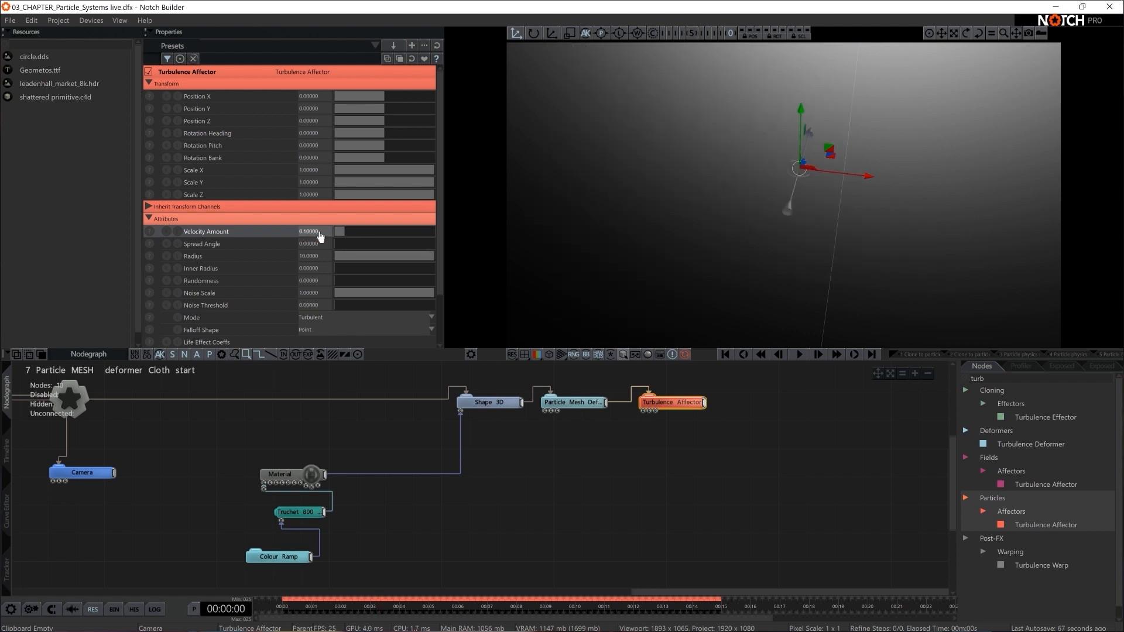
pyautogui.click(320, 232)
pyautogui.write('0.5')
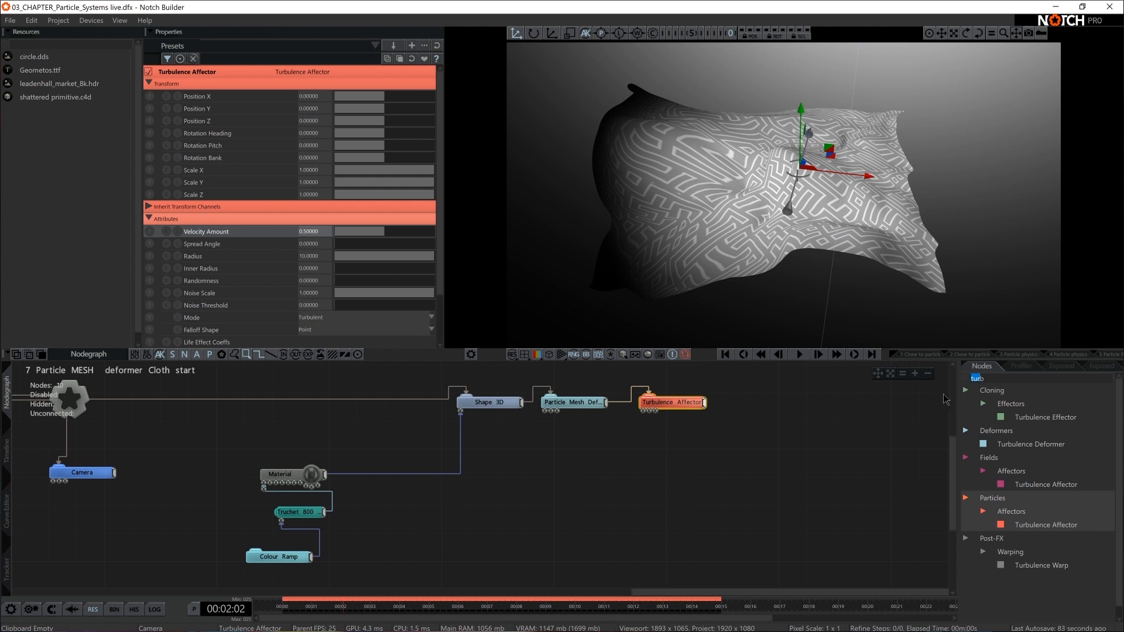
# Attach a Cloth Affector to the Particle Mesh Deformer above the Turbulence Affector and replay the simulation from the start.
pyautogui.write('clo')
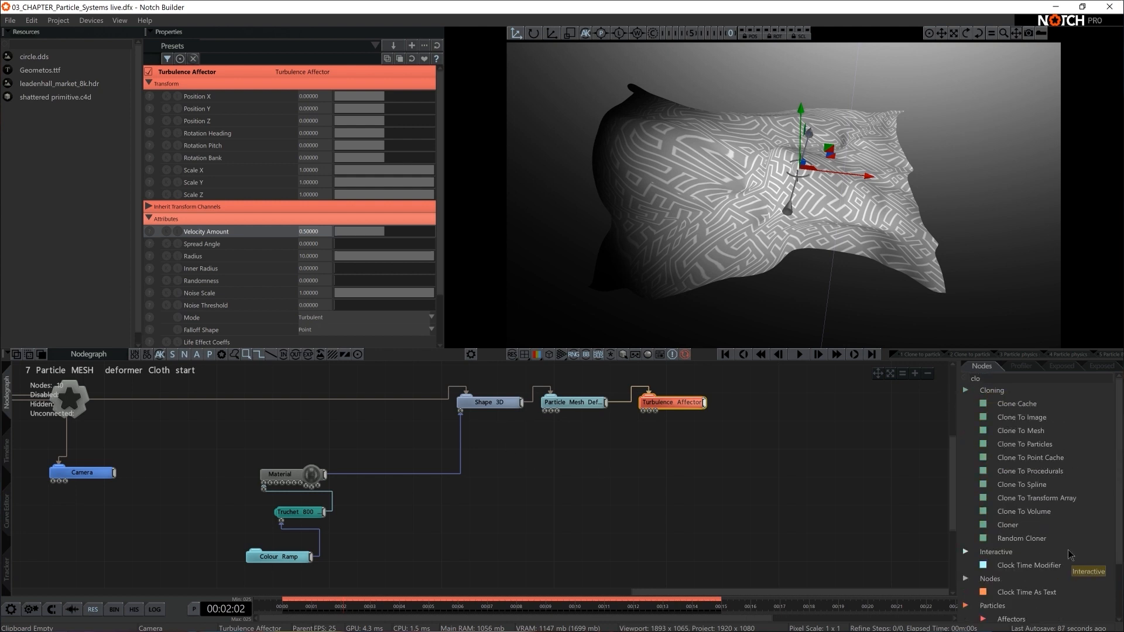
pyautogui.scroll(-2, 1071, 556)
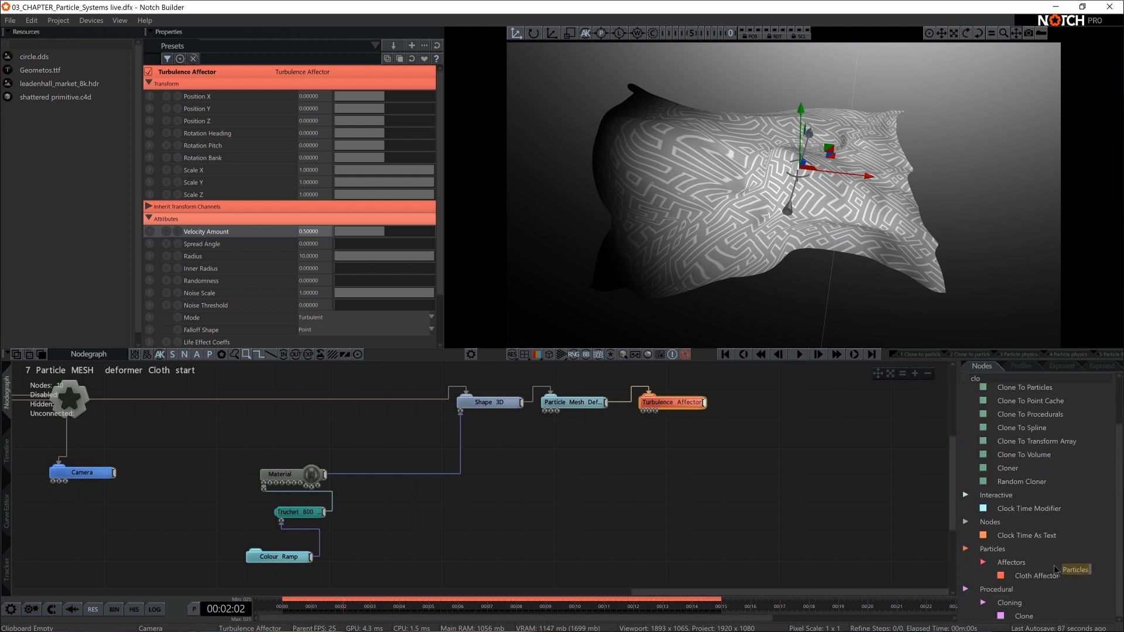
pyautogui.moveTo(1035, 575); pyautogui.dragTo(666, 382)
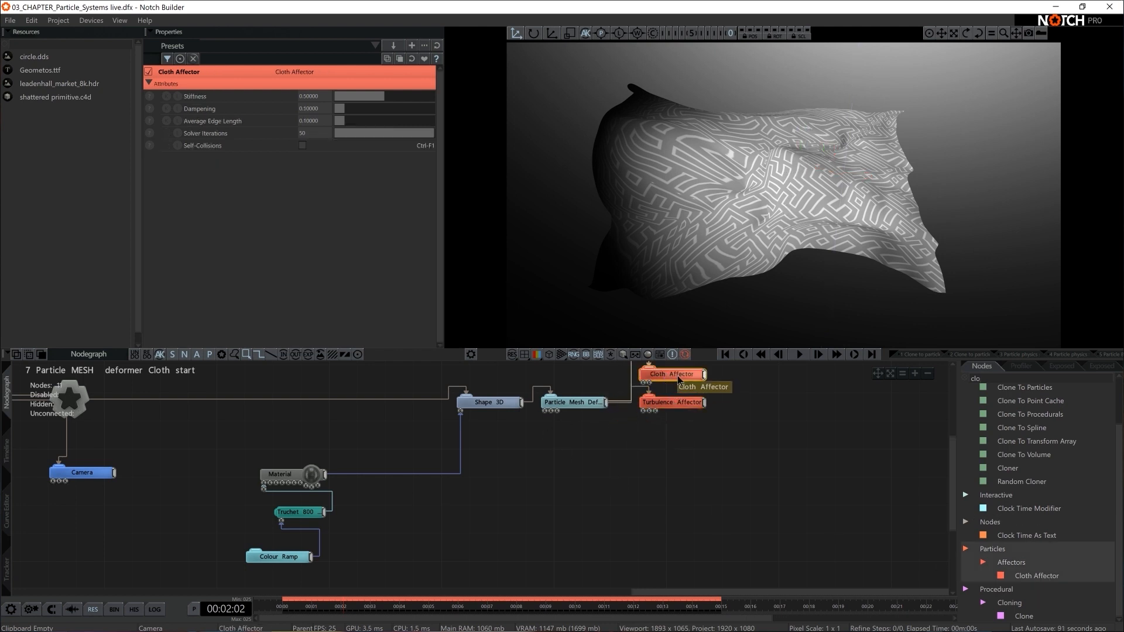
pyautogui.moveTo(692, 422); pyautogui.dragTo(686, 440, button='middle')
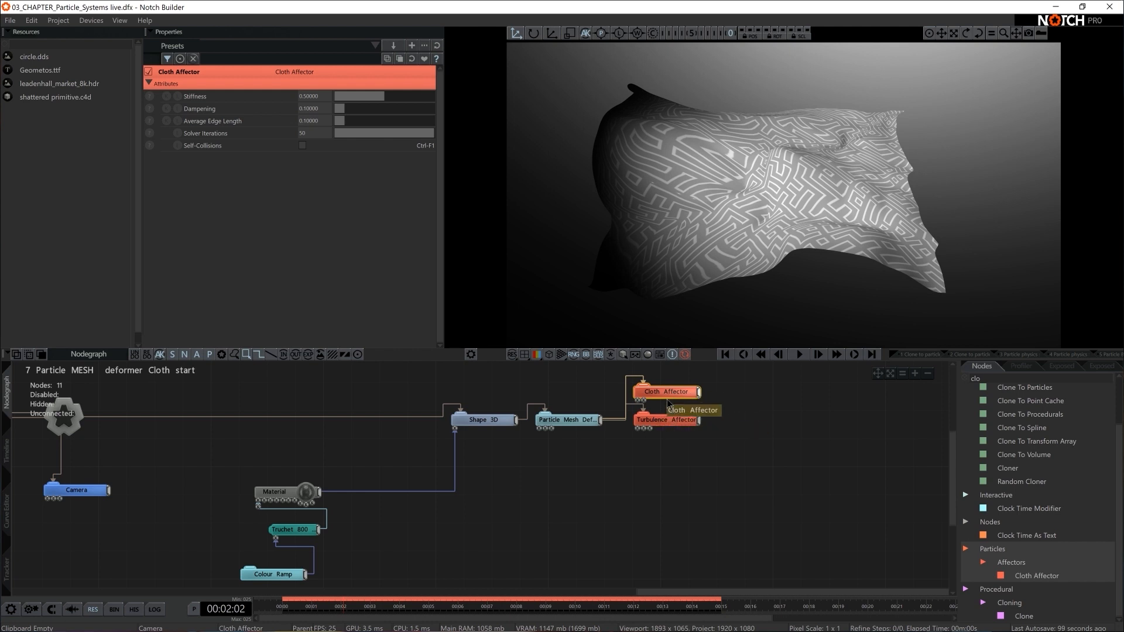
pyautogui.press('Home')
pyautogui.press('space')
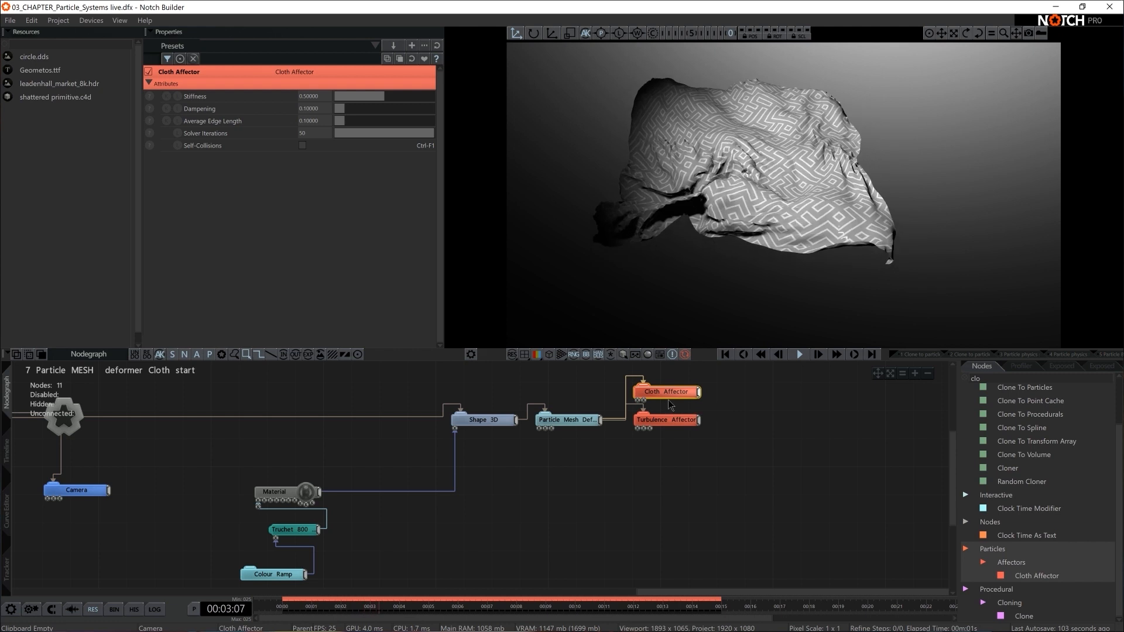
pyautogui.press('Home')
pyautogui.press('space')
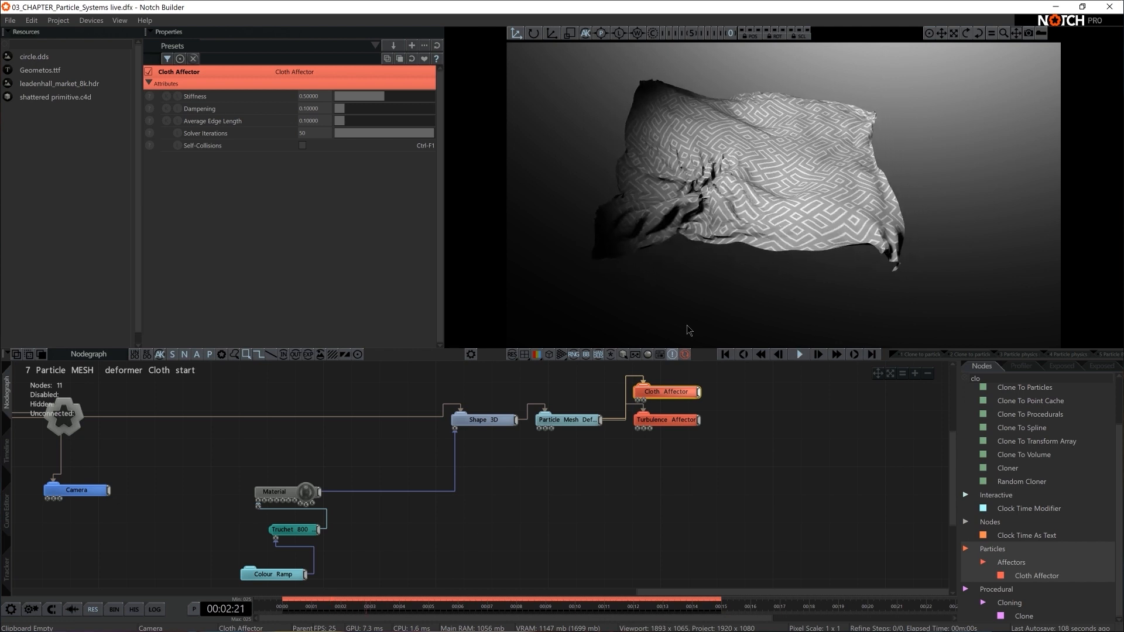
# Attach a particle Spring Affector to the Particle Mesh Deformer below the Turbulence Affector and select it.
pyautogui.doubleClick(980, 380)
pyautogui.write('spri')
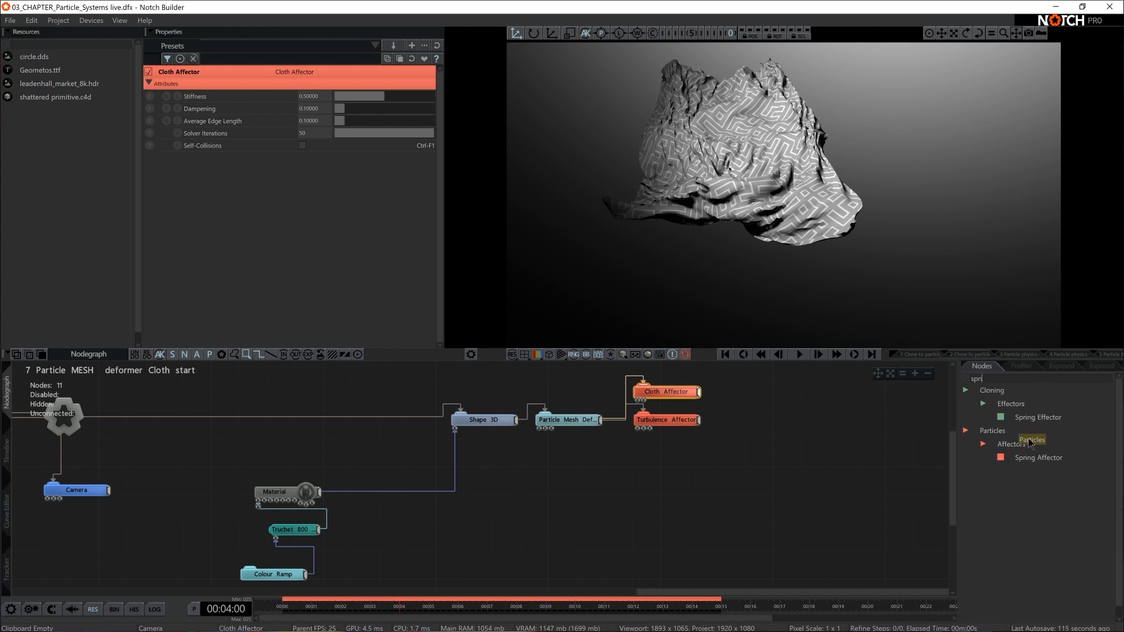
pyautogui.moveTo(1038, 457); pyautogui.dragTo(655, 462)
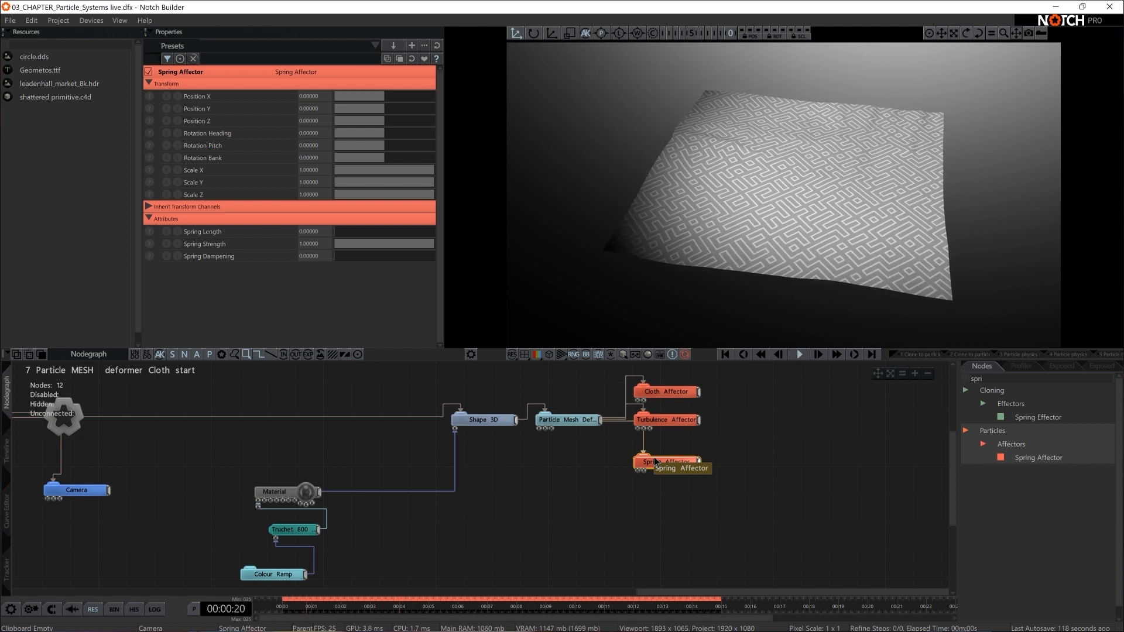
pyautogui.click(672, 462)
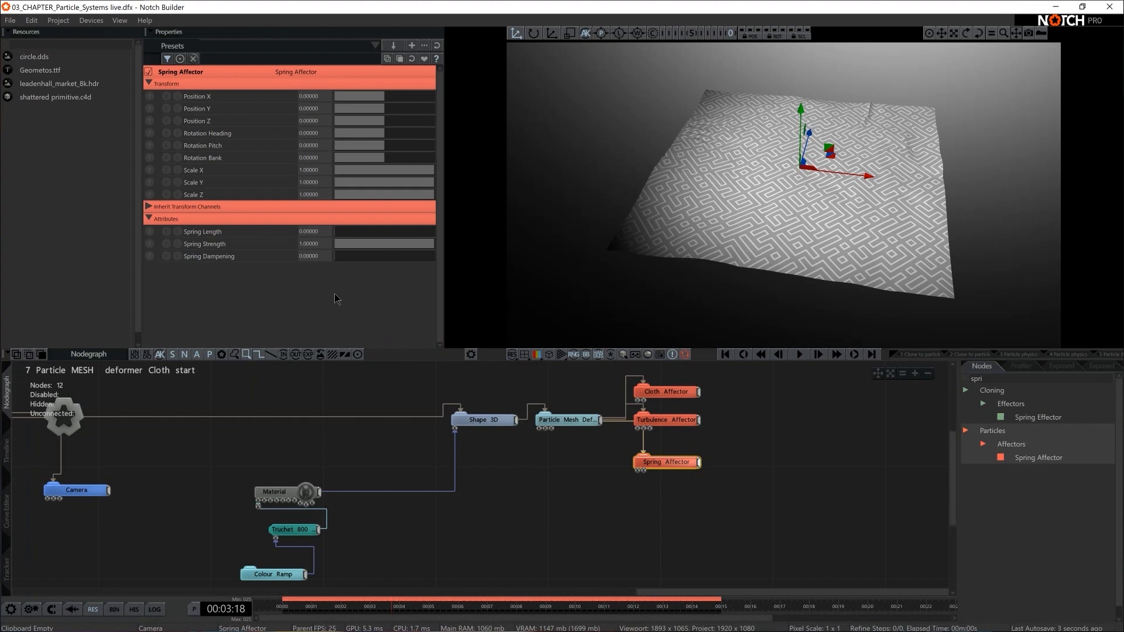
# Set the Spring Affector's Spring Strength to 0.3 and replay the cloth simulation from the start.
pyautogui.doubleClick(319, 244)
pyautogui.write('0.3')
pyautogui.press('Return')
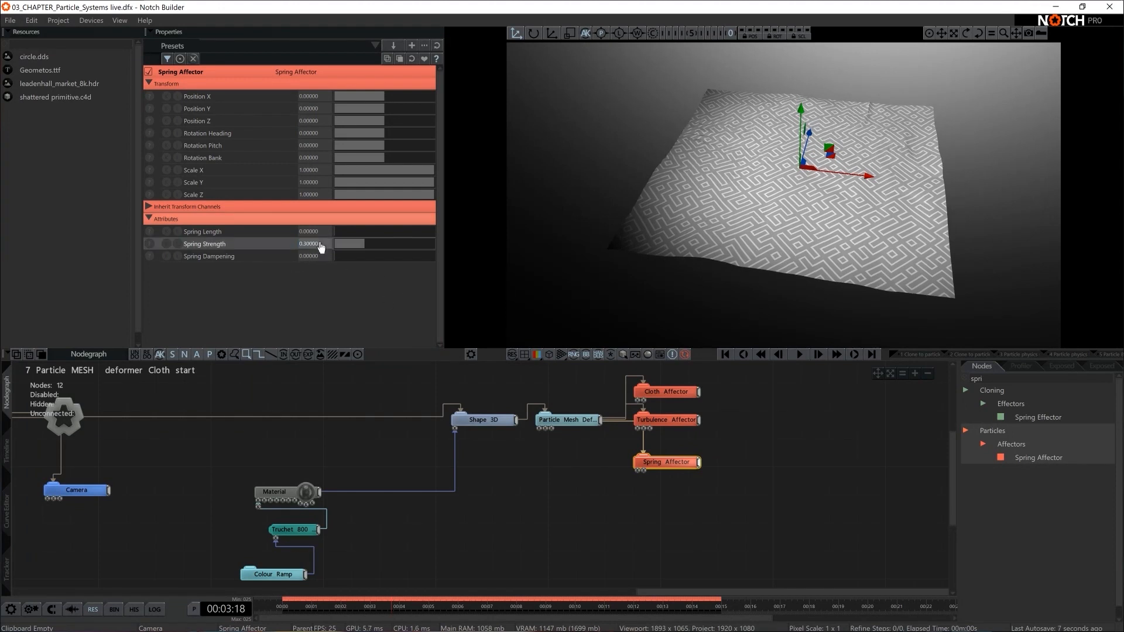
pyautogui.press('space')
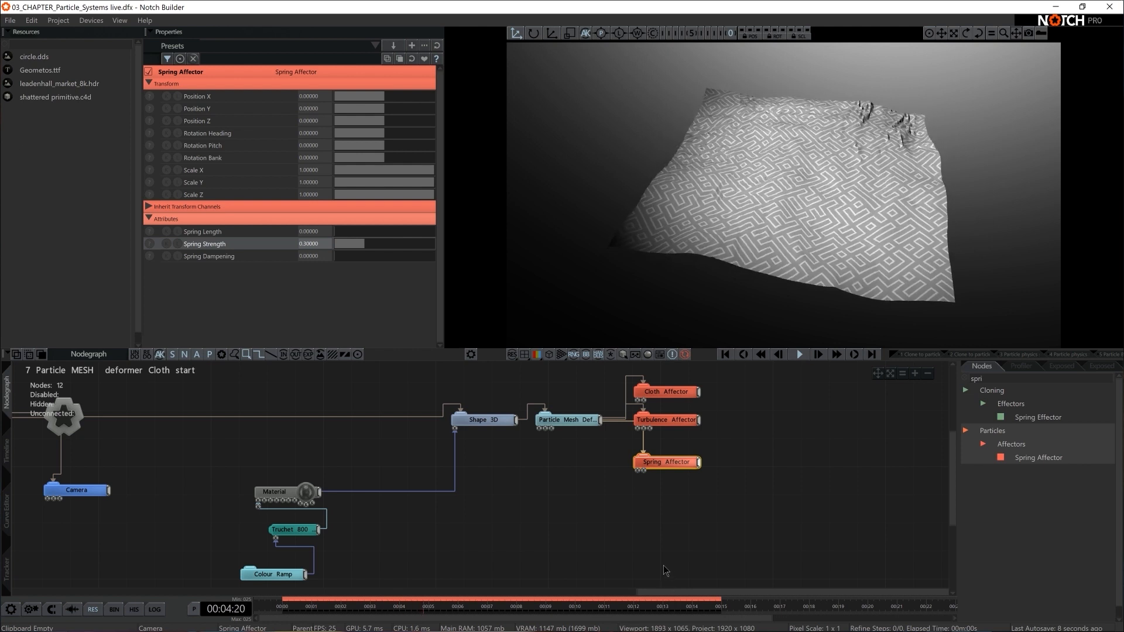
pyautogui.press('Home')
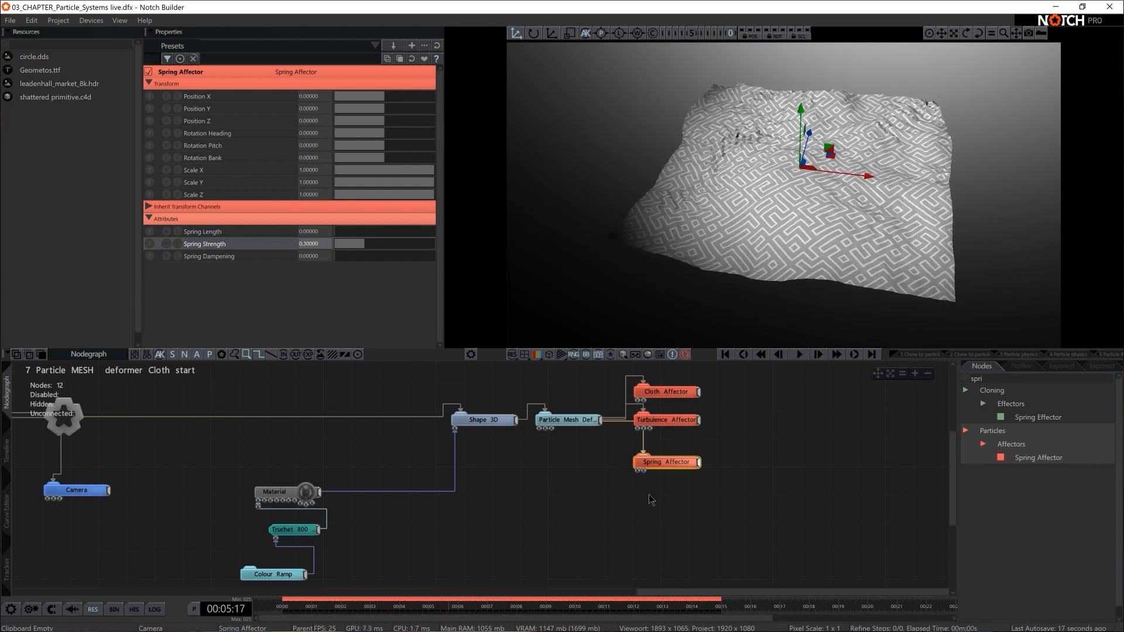
pyautogui.moveTo(647, 491); pyautogui.dragTo(648, 508, button='middle')
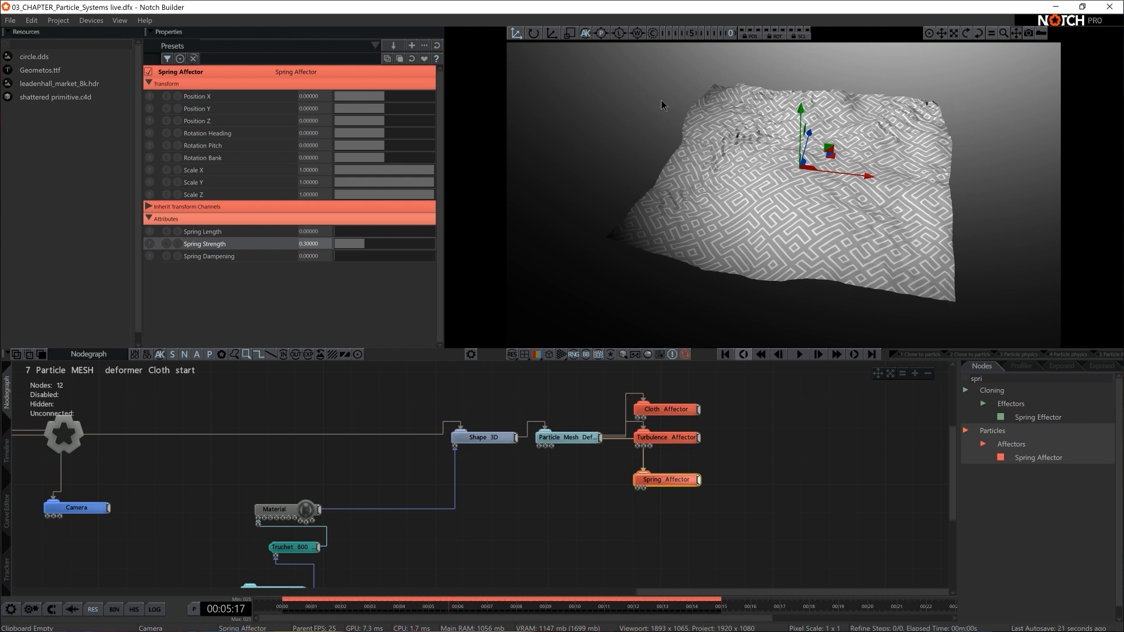
pyautogui.press('space')
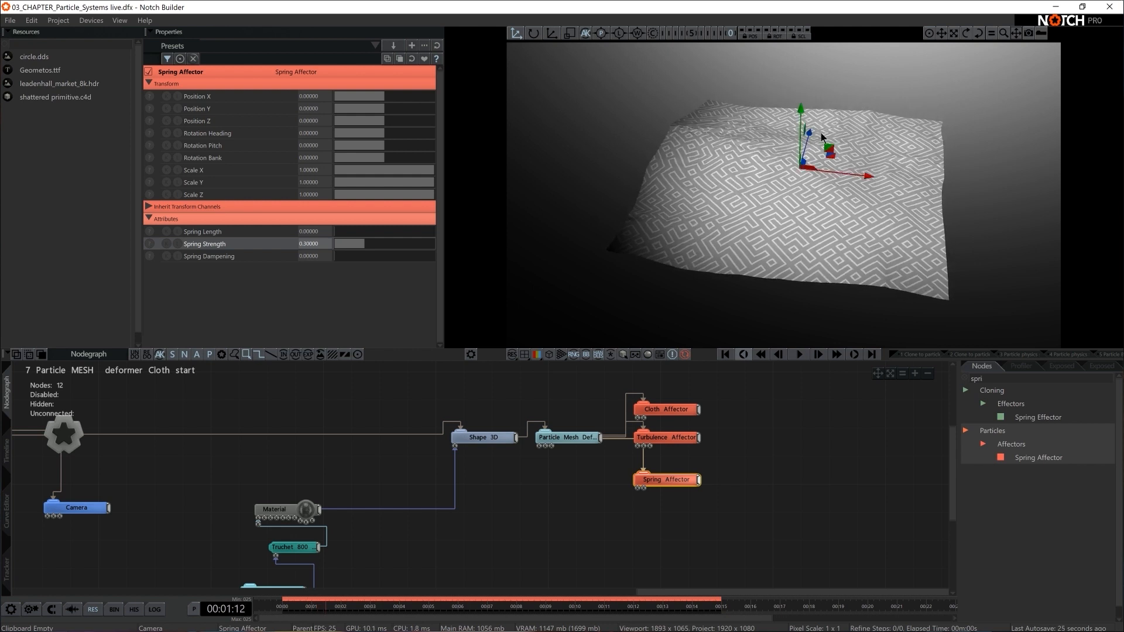
pyautogui.moveTo(610, 529); pyautogui.dragTo(573, 555, button='middle')
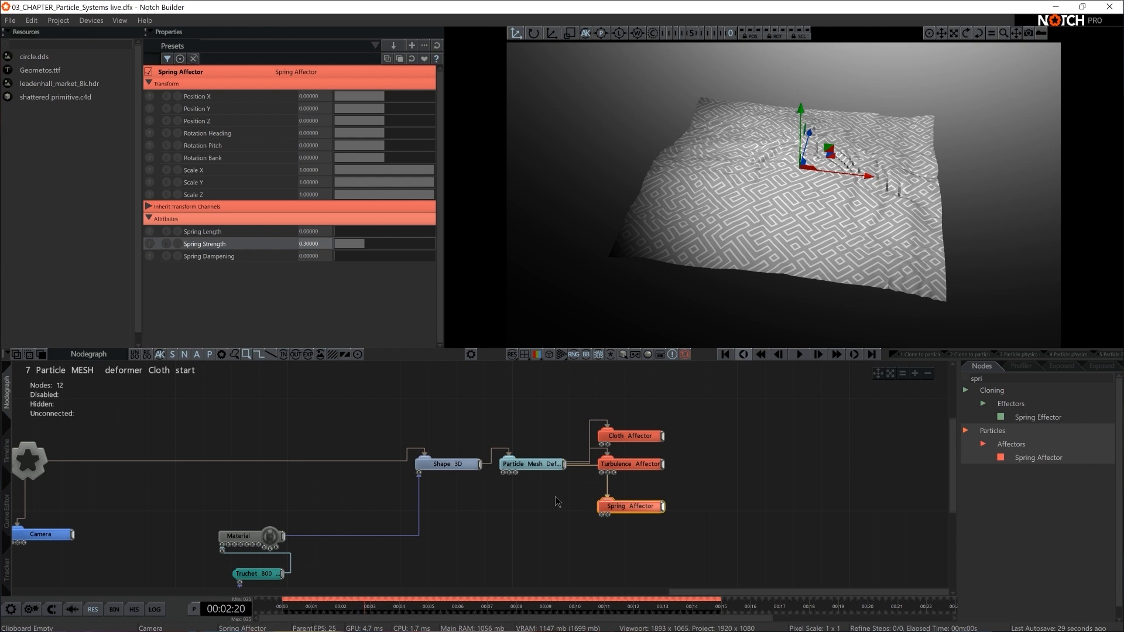
# Connect a Generate Weightmap Deformer to the Shape 3D node and move the three affectors further from the Particle Mesh Deformer.
pyautogui.click(965, 377)
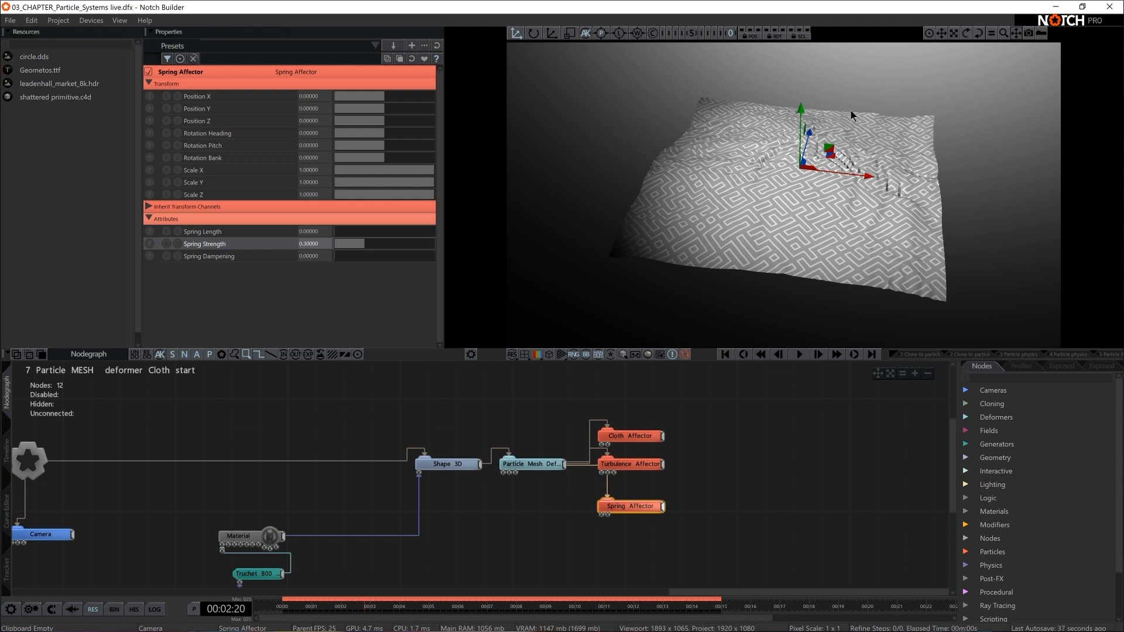
pyautogui.click(1016, 378)
pyautogui.write('weight')
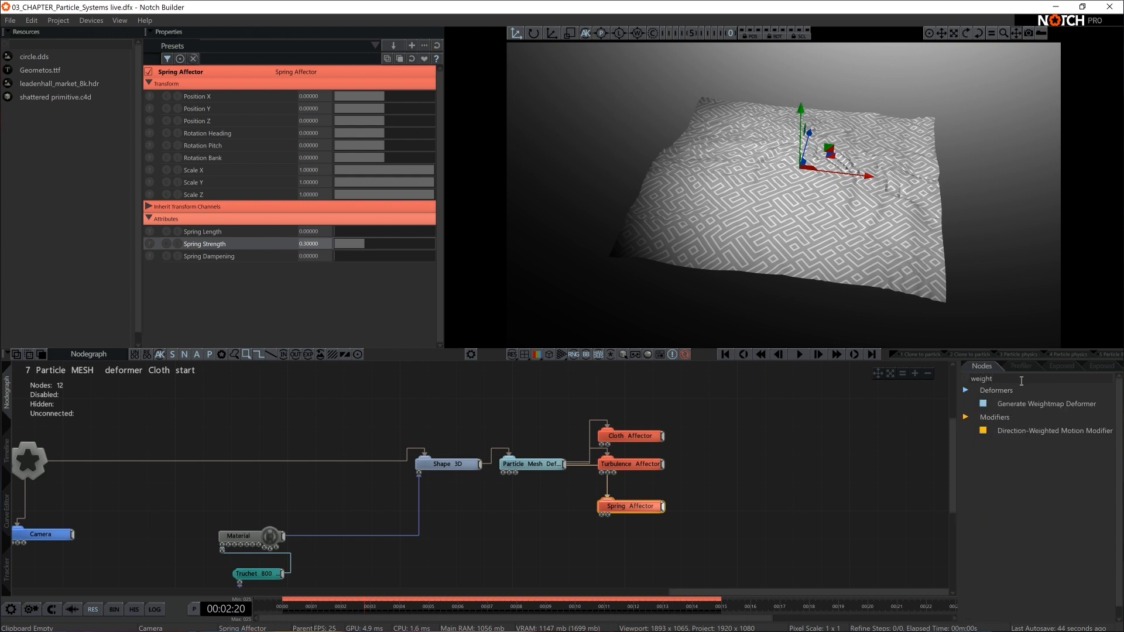
pyautogui.moveTo(1060, 405); pyautogui.dragTo(520, 396)
pyautogui.moveTo(481, 467); pyautogui.dragTo(508, 390)
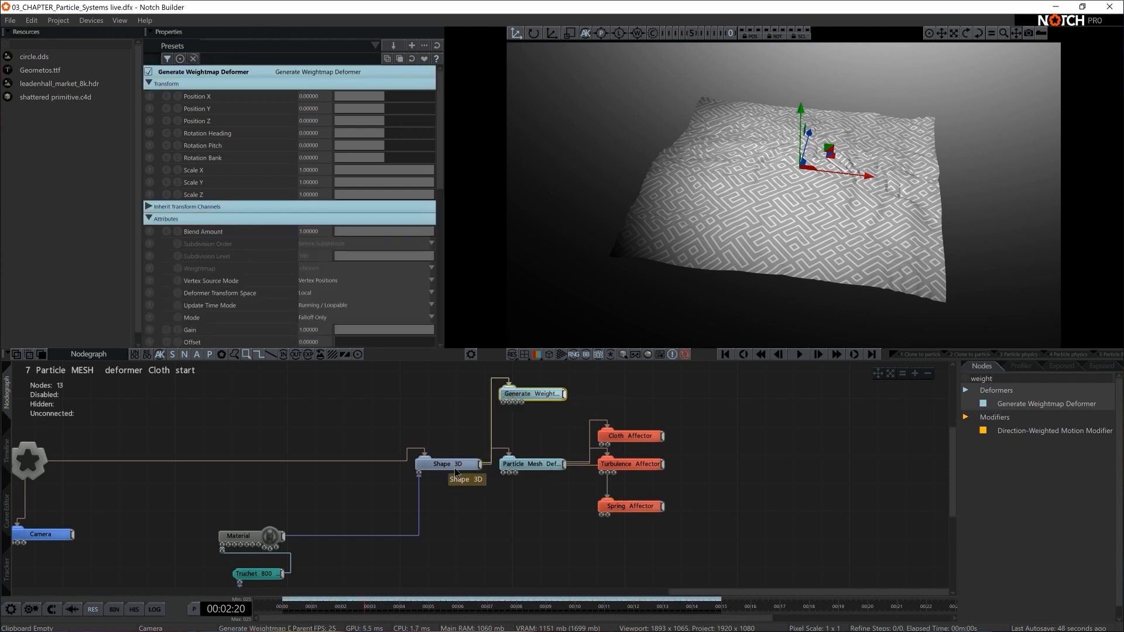
pyautogui.moveTo(702, 426); pyautogui.dragTo(771, 512)
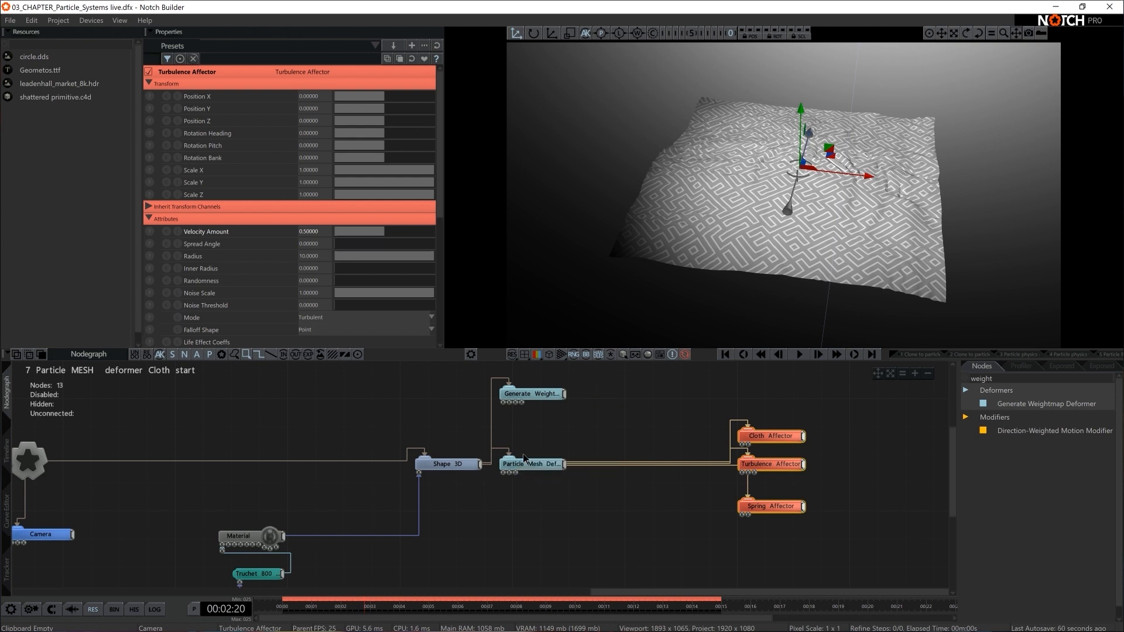
# Add a Gradient generator beside the Shape 3D node and connect it to the Generate Weightmap Deformer's Image input.
pyautogui.click(1036, 375)
pyautogui.write('gra')
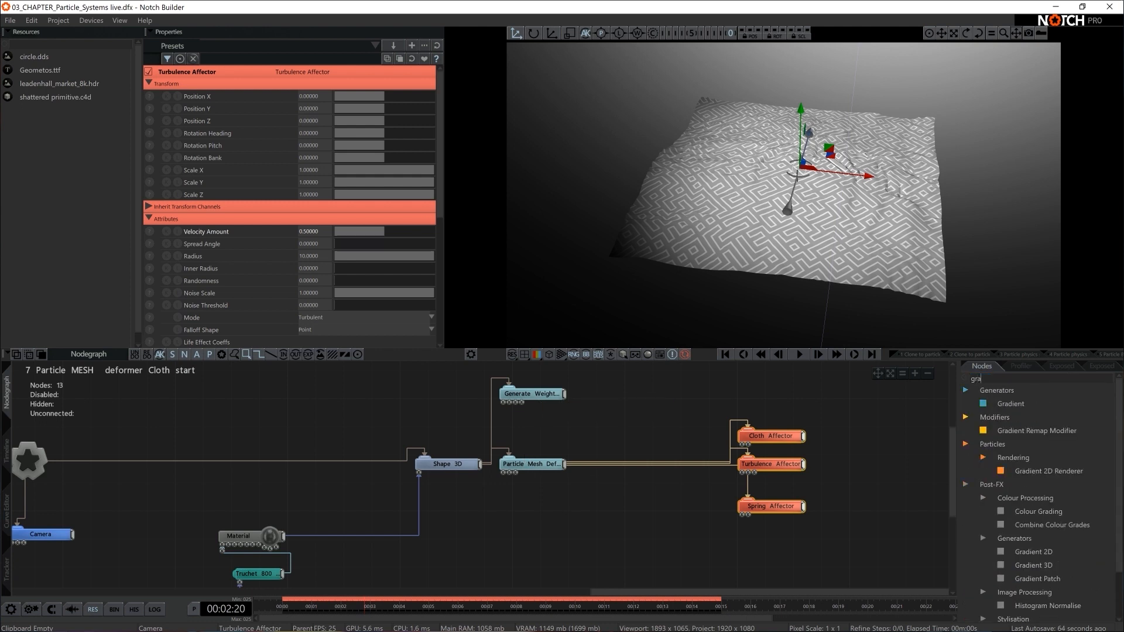
pyautogui.moveTo(1011, 403); pyautogui.dragTo(439, 420)
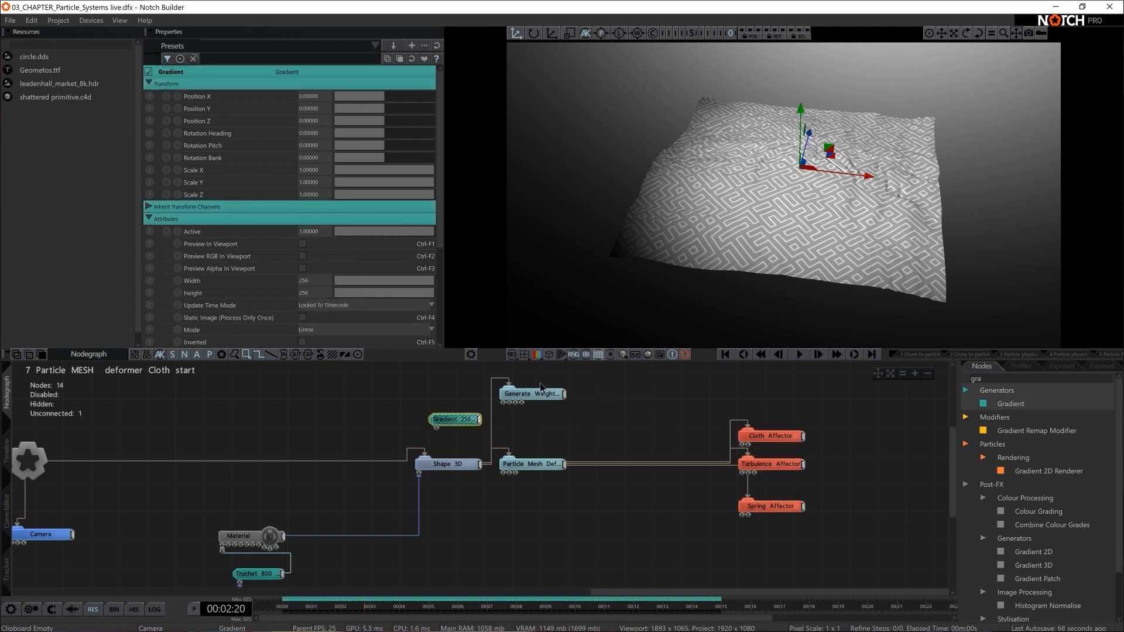
pyautogui.moveTo(480, 419); pyautogui.dragTo(504, 403)
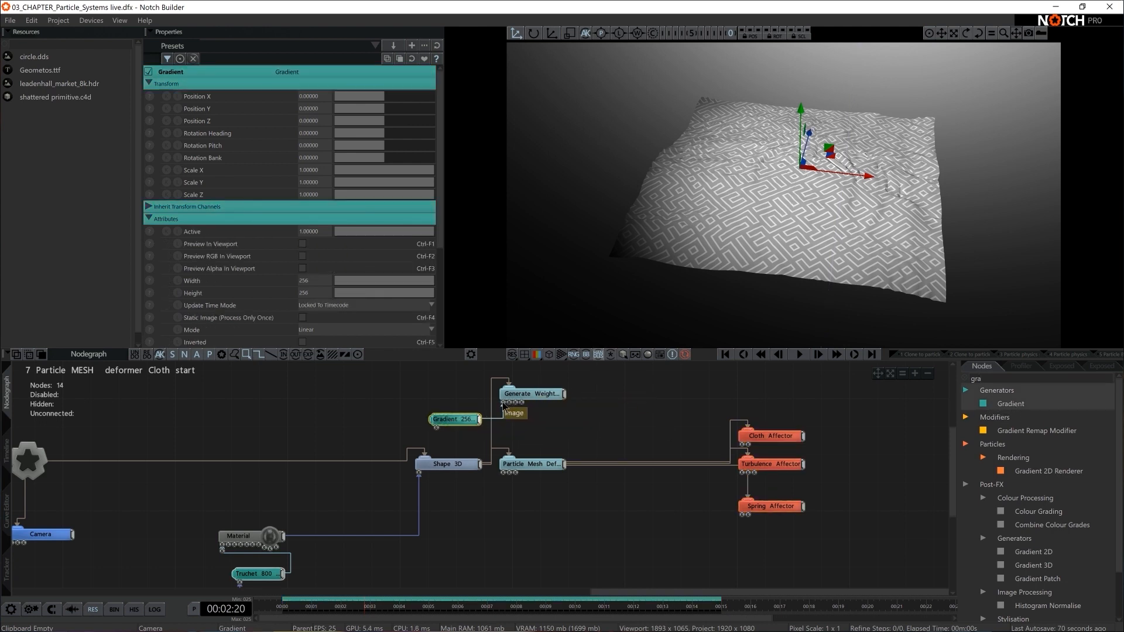
# Make the gradient Radial with an Inner Range of 0.9, previewing it in the viewport while adjusting.
pyautogui.click(302, 243)
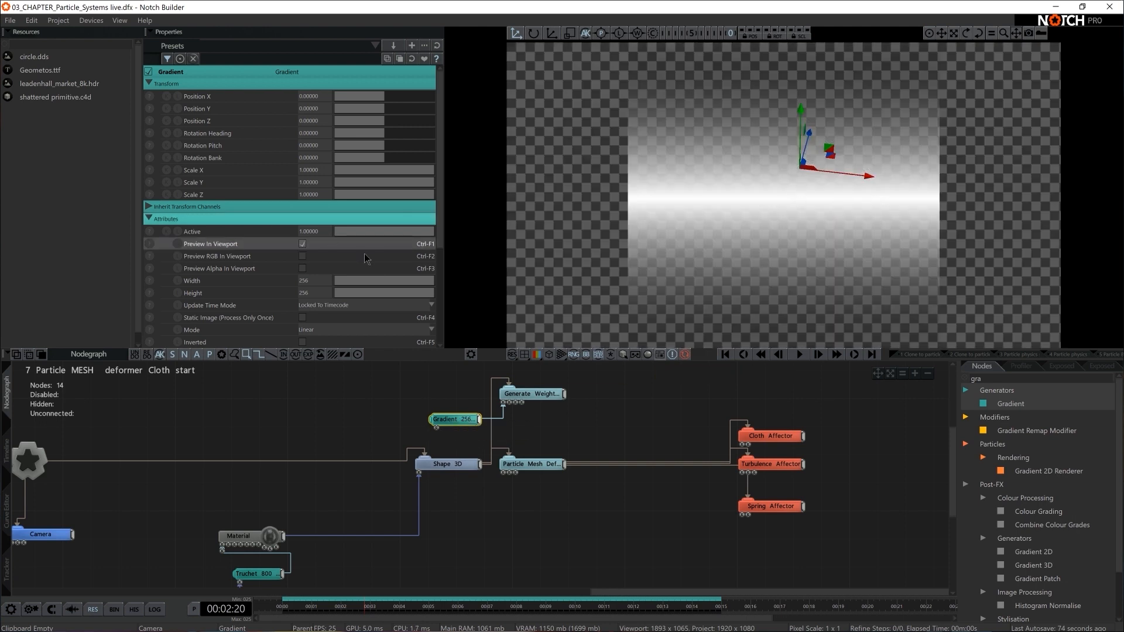
pyautogui.scroll(-2, 366, 257)
pyautogui.click(323, 266)
pyautogui.click(322, 280)
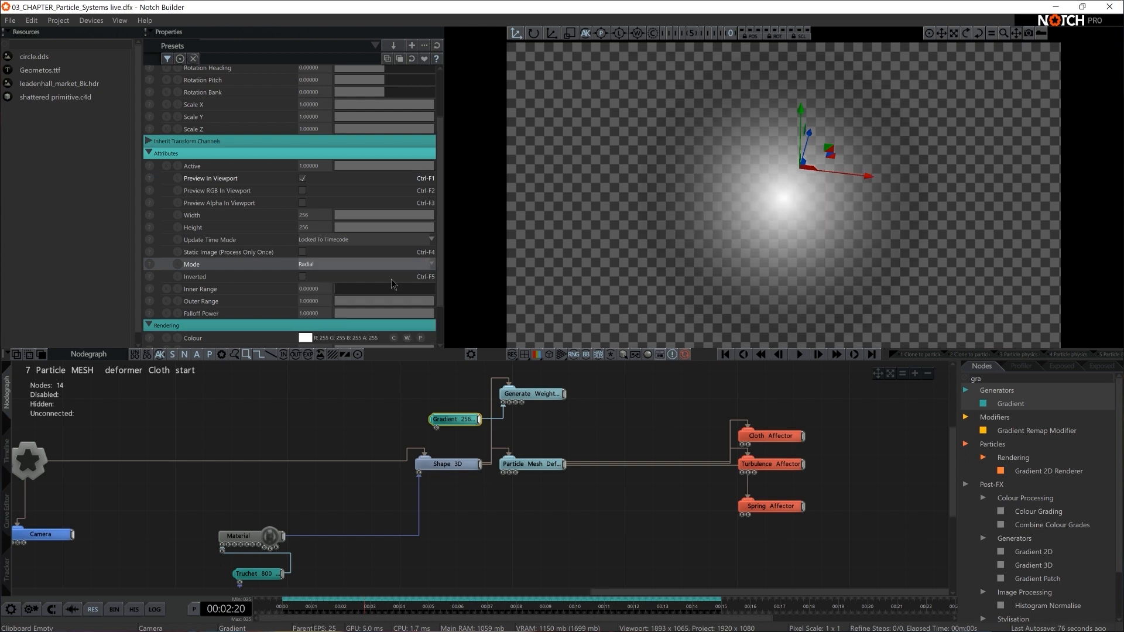
pyautogui.moveTo(349, 292); pyautogui.dragTo(501, 301)
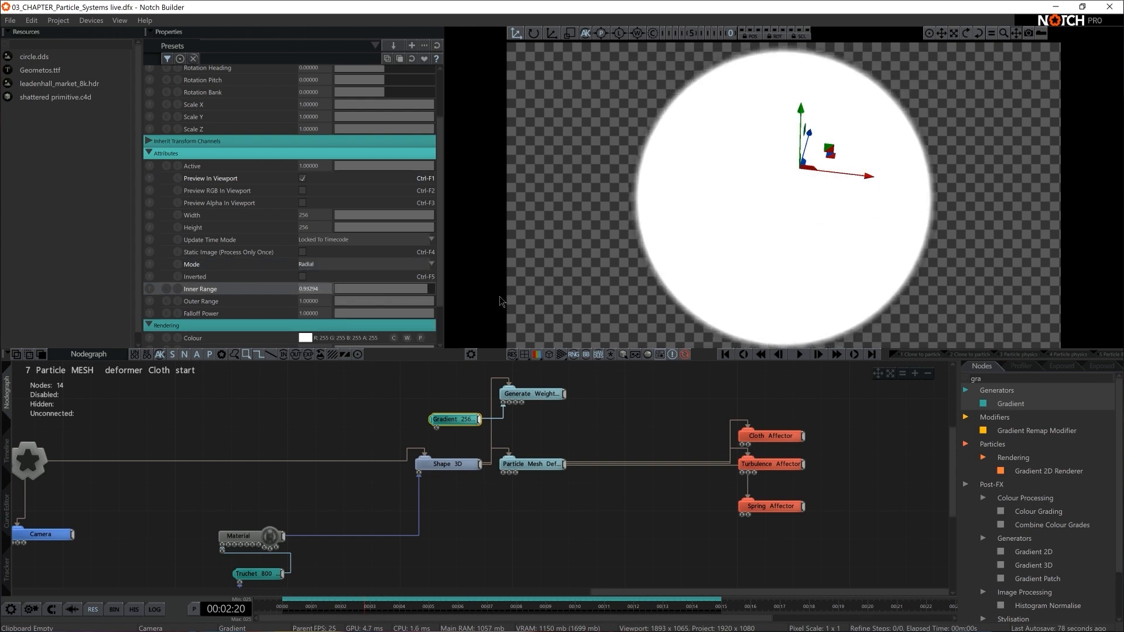
pyautogui.doubleClick(322, 289)
pyautogui.write('0.9')
pyautogui.press('Return')
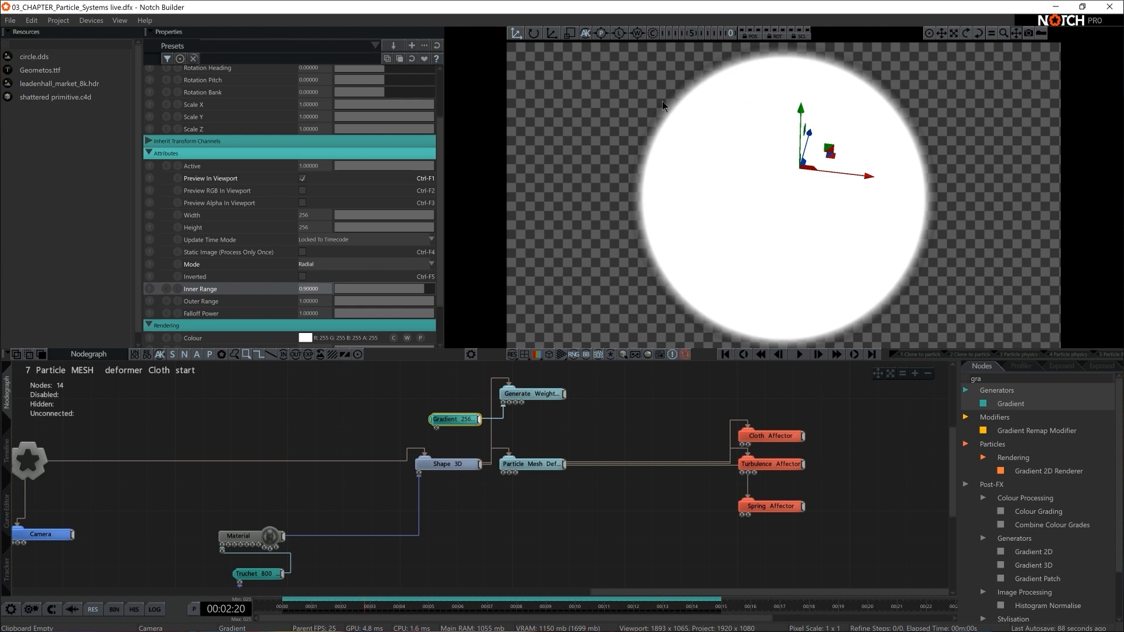
pyautogui.click(302, 178)
# Set the Generate Weightmap Deformer's Mode to Texture.
pyautogui.click(529, 394)
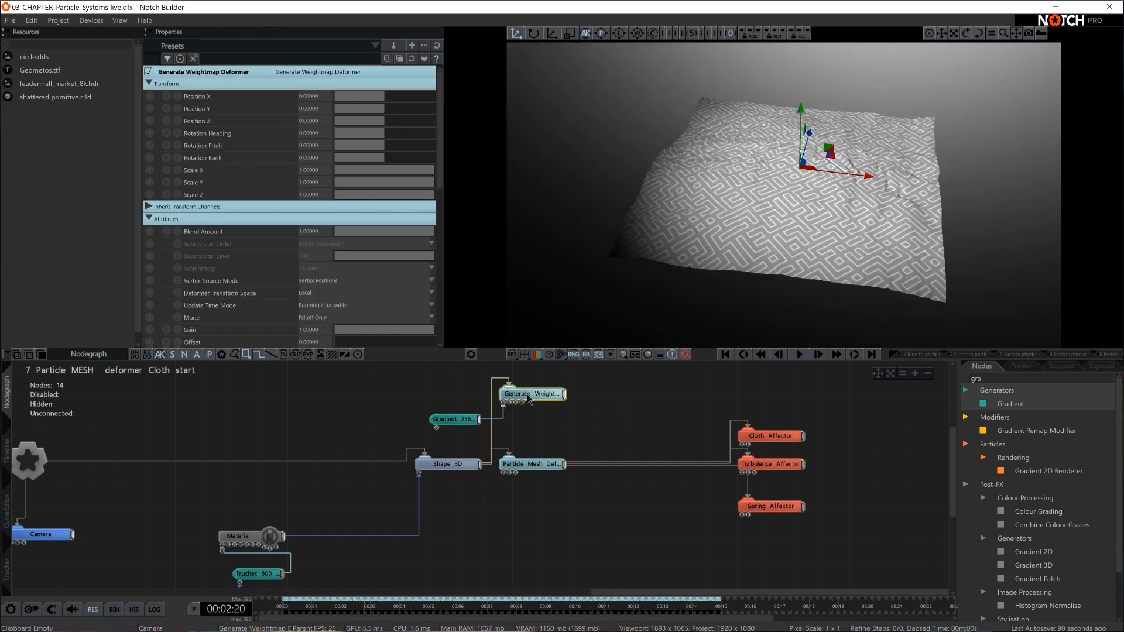
pyautogui.scroll(-4, 271, 229)
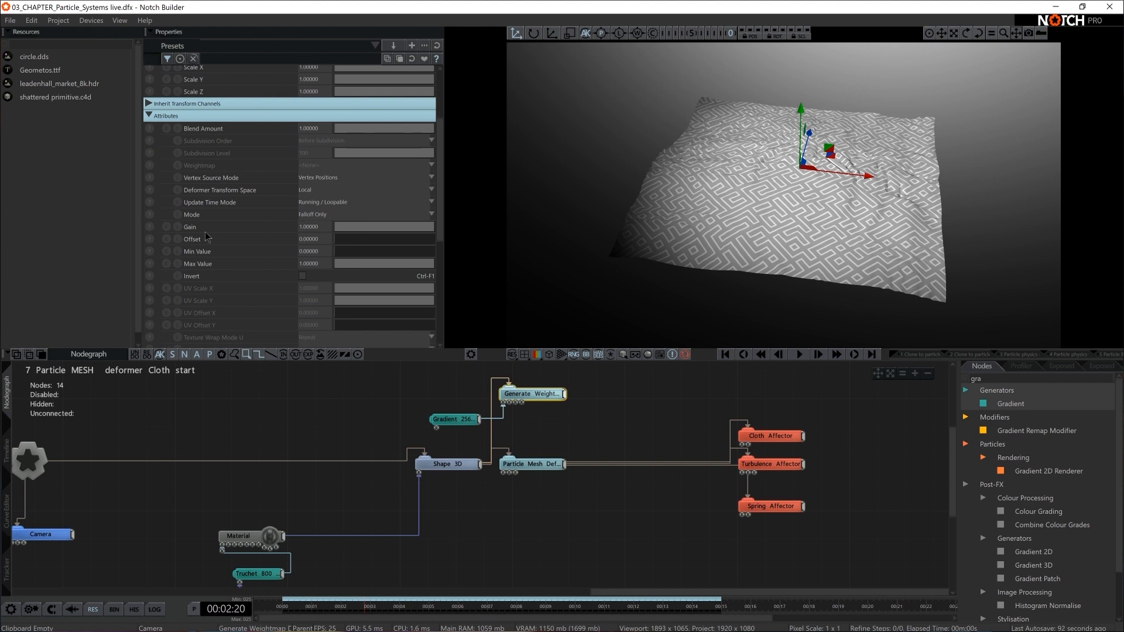
pyautogui.click(307, 214)
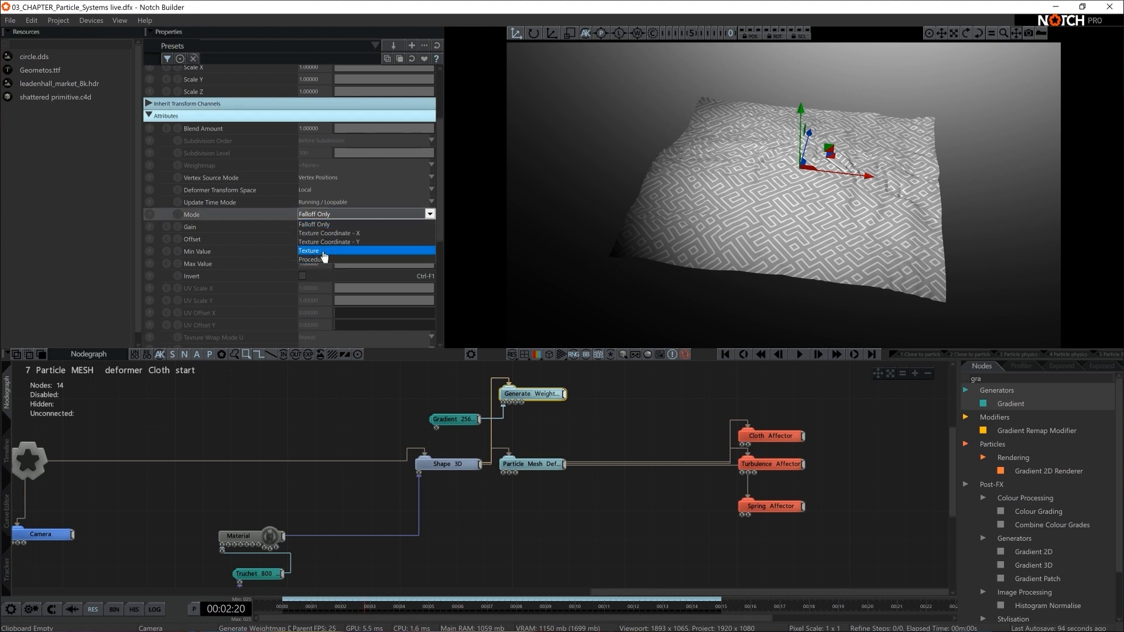
pyautogui.click(321, 260)
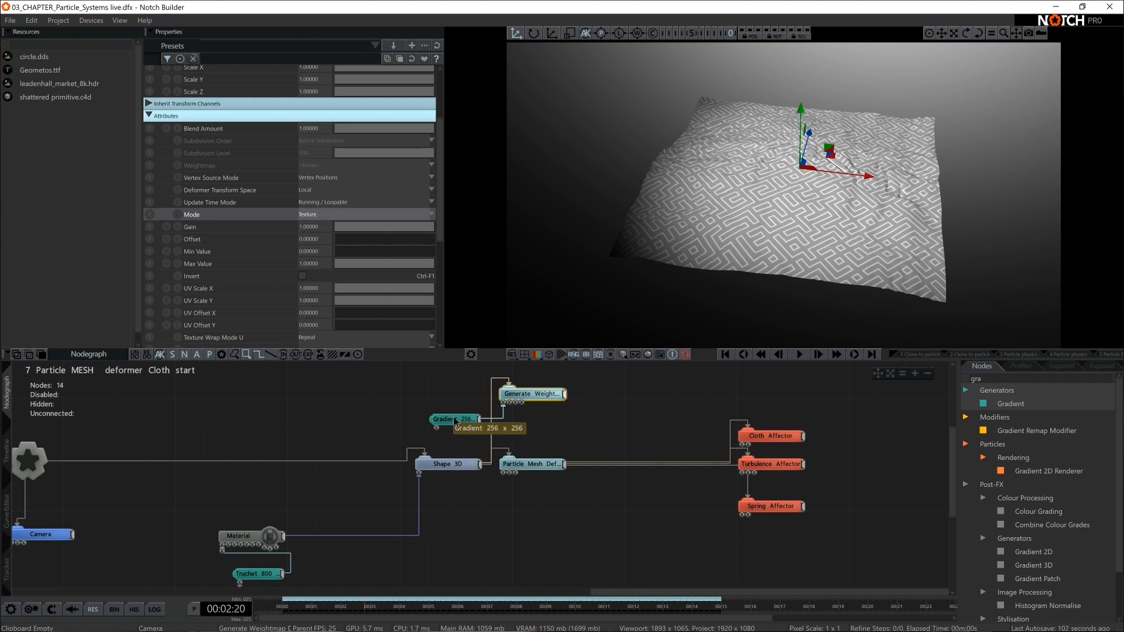
# Turn on Show Weightmap for the Generate Weightmap Deformer and play the animation.
pyautogui.scroll(-5, 158, 254)
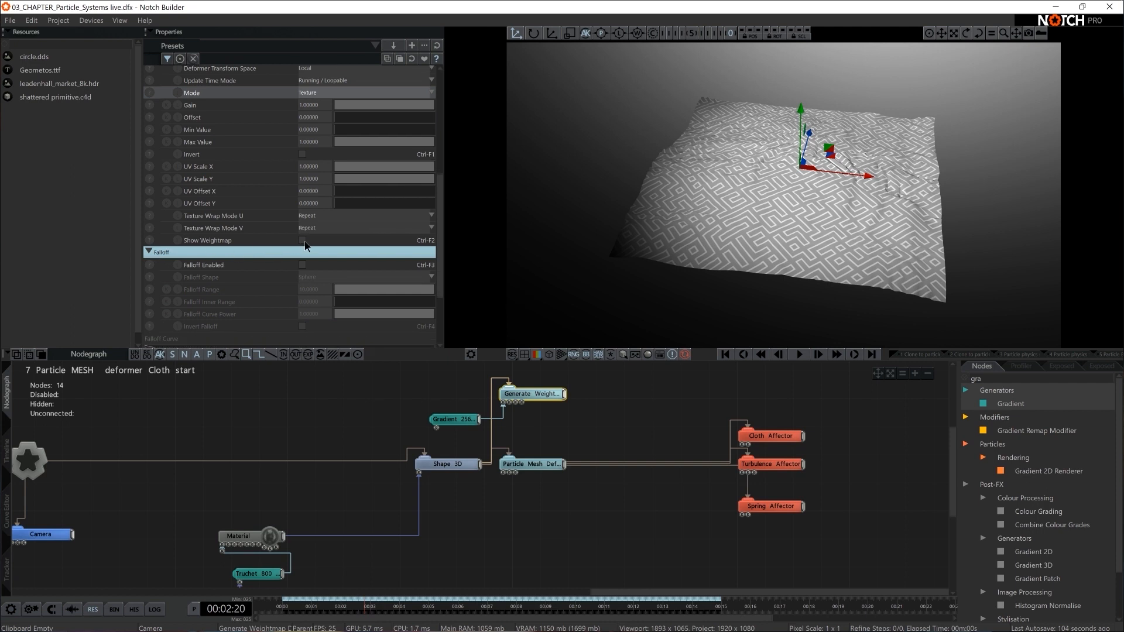
pyautogui.click(303, 240)
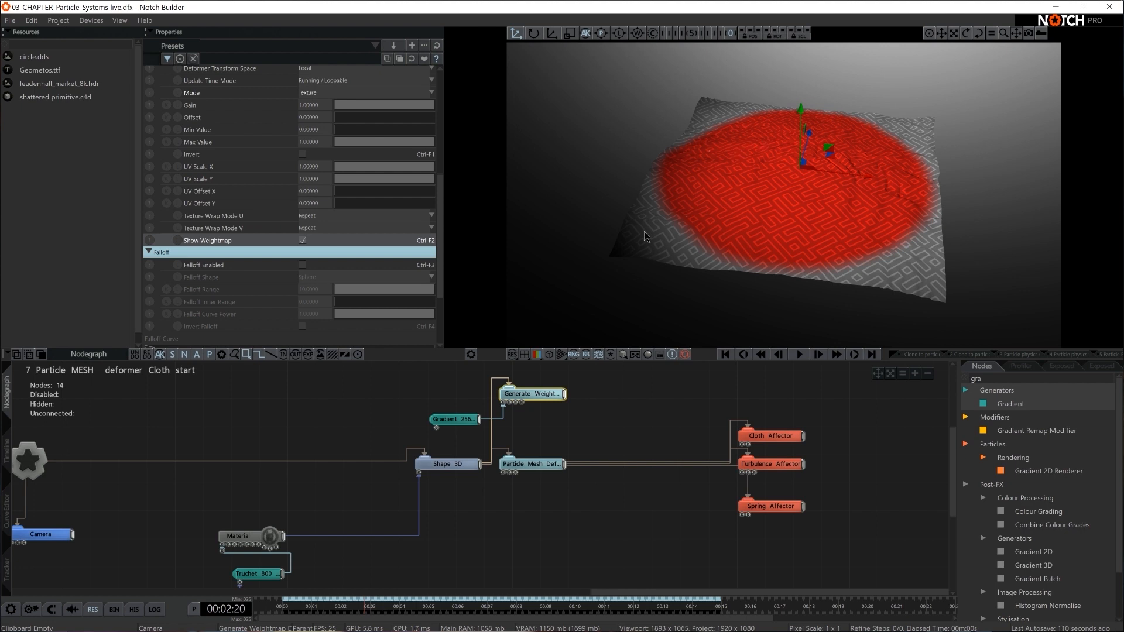
pyautogui.press('space')
# Connect the Generate Weightmap Deformer's output to the Particle Mesh Deformer's Generated Weightmap input and replay from the start.
pyautogui.click(570, 389)
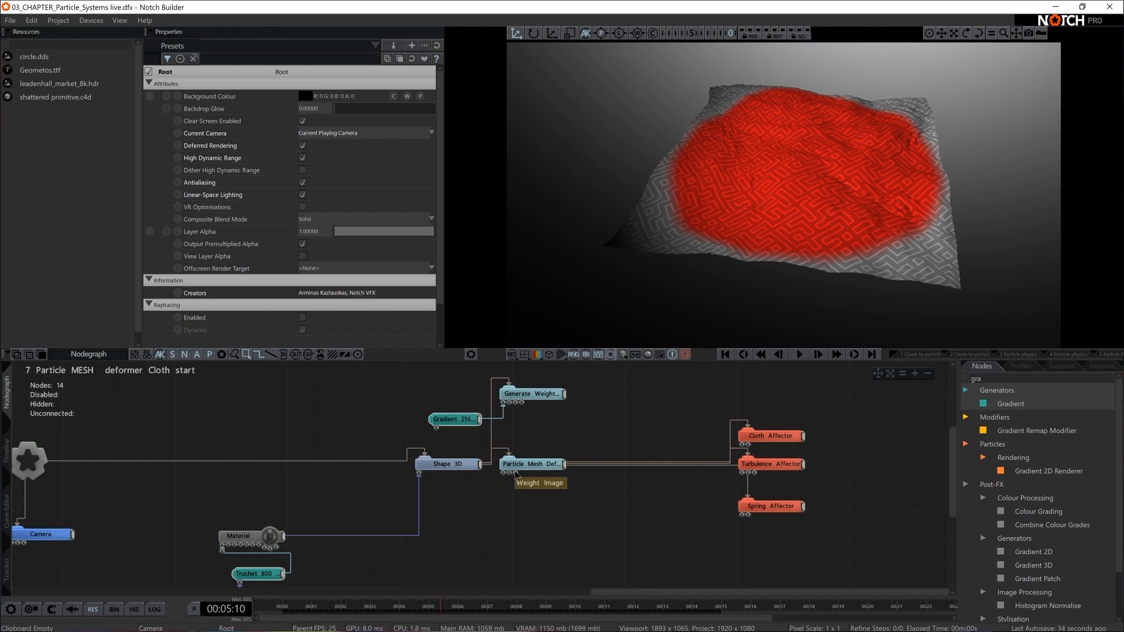
pyautogui.moveTo(506, 475)
pyautogui.mouseDown()
pyautogui.moveTo(504, 396)
pyautogui.moveTo(563, 395)
pyautogui.moveTo(504, 473)
pyautogui.mouseUp()
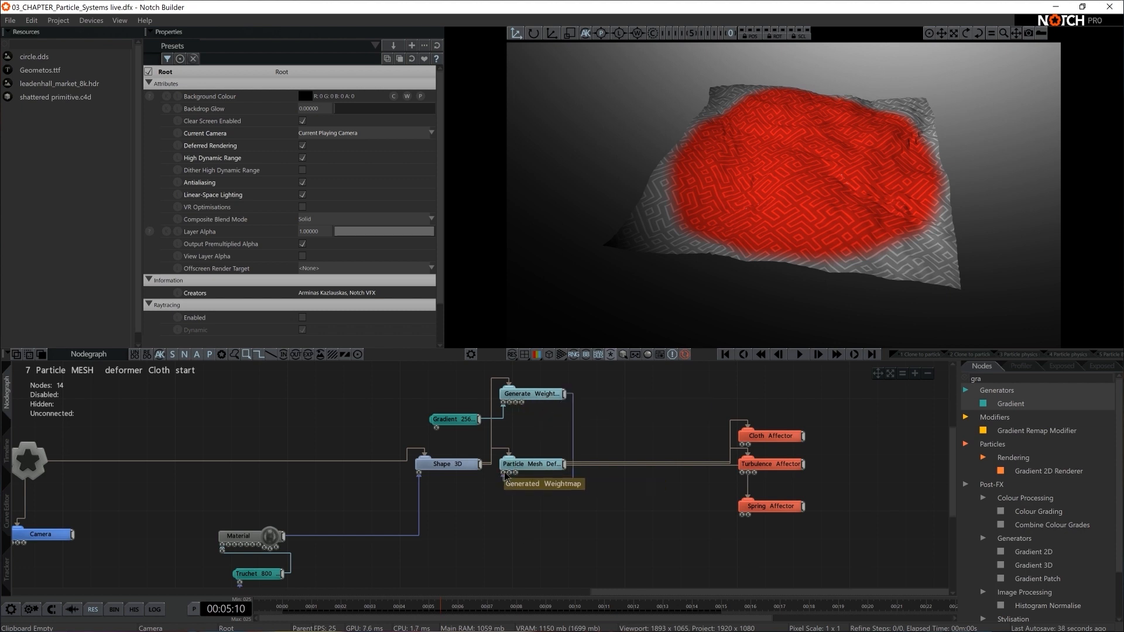
pyautogui.press('Home')
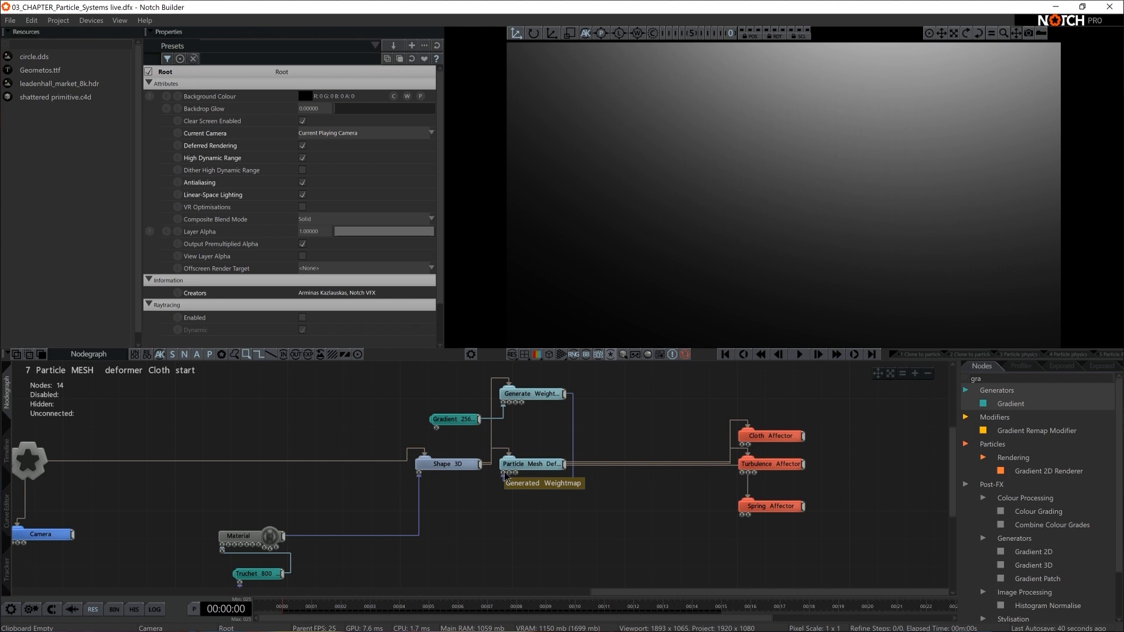
pyautogui.press('space')
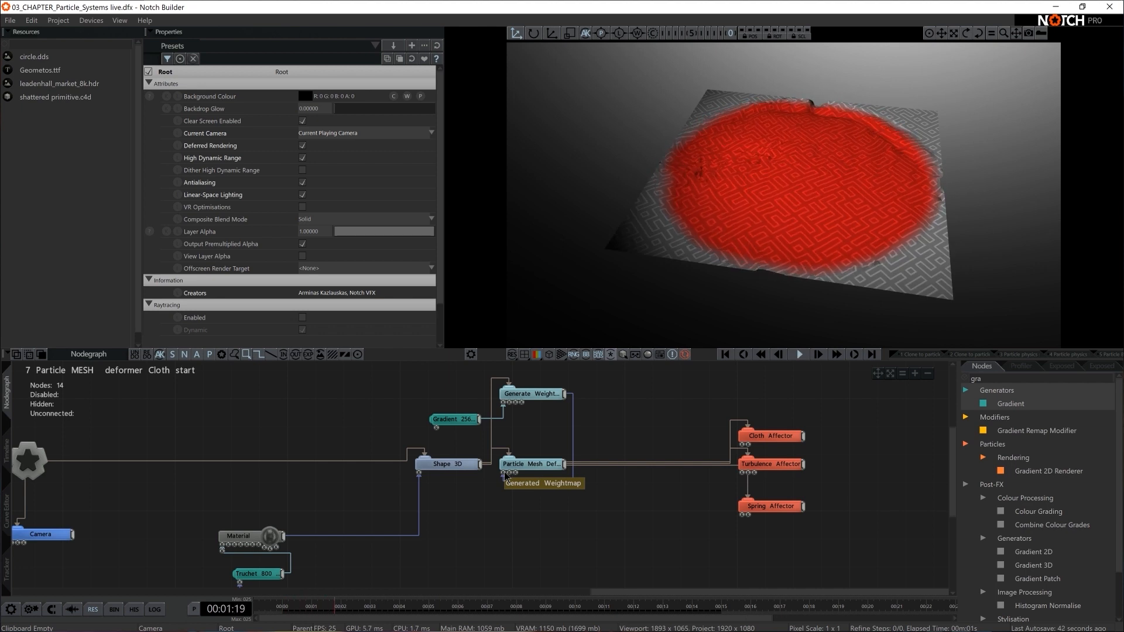
# Preview the gradient briefly in the viewport, turn the preview off and examine the masked cloth motion.
pyautogui.click(471, 420)
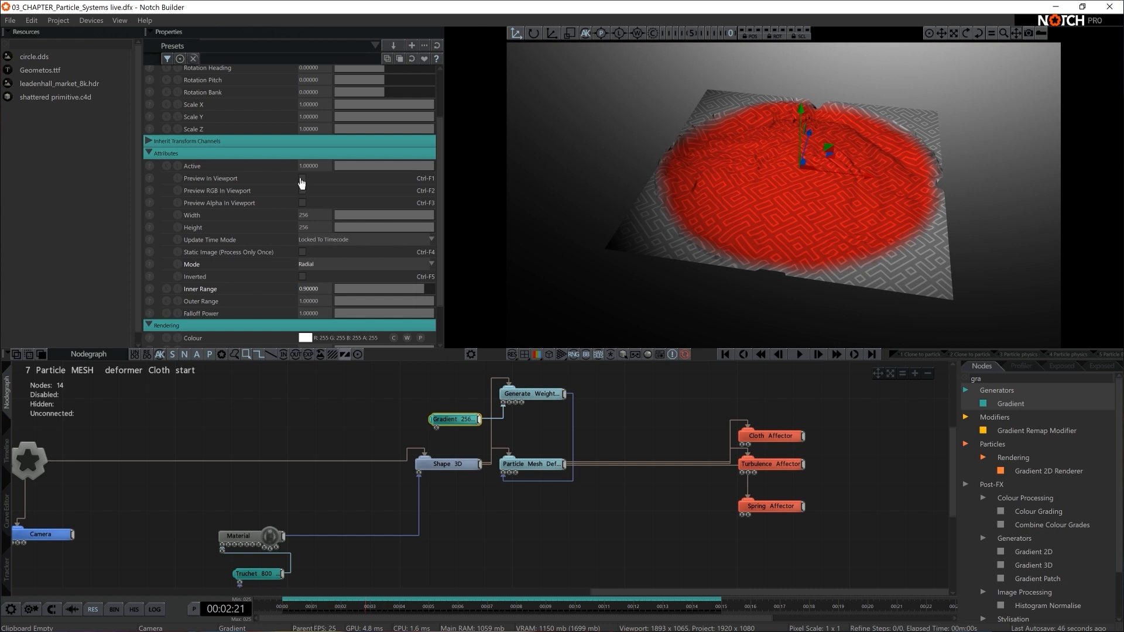
pyautogui.click(302, 178)
pyautogui.click(302, 178)
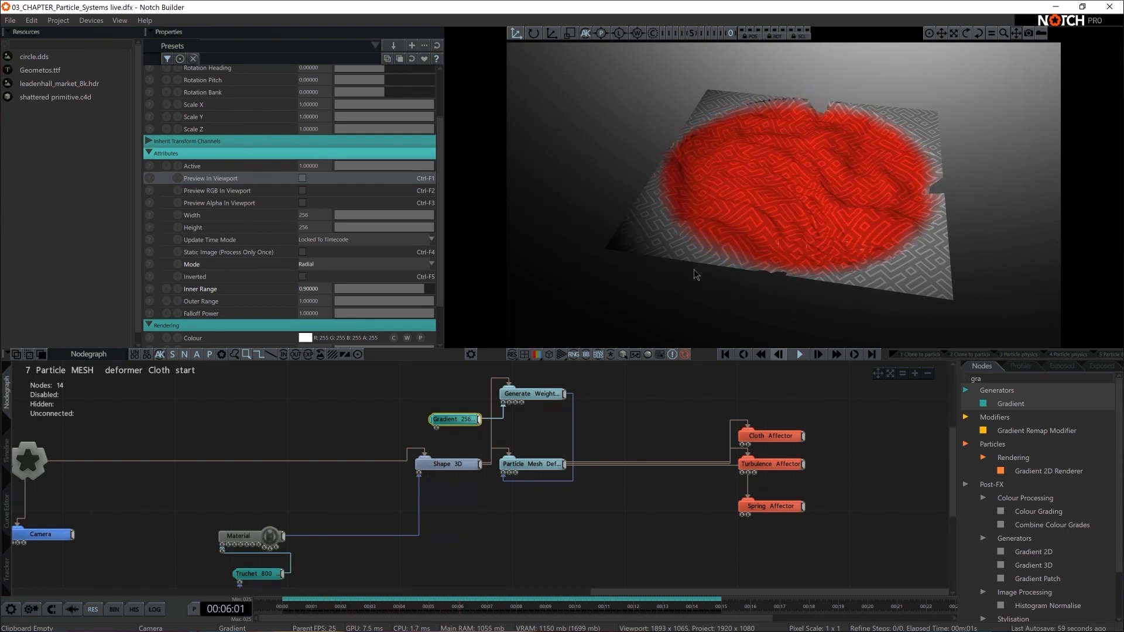
pyautogui.press('space')
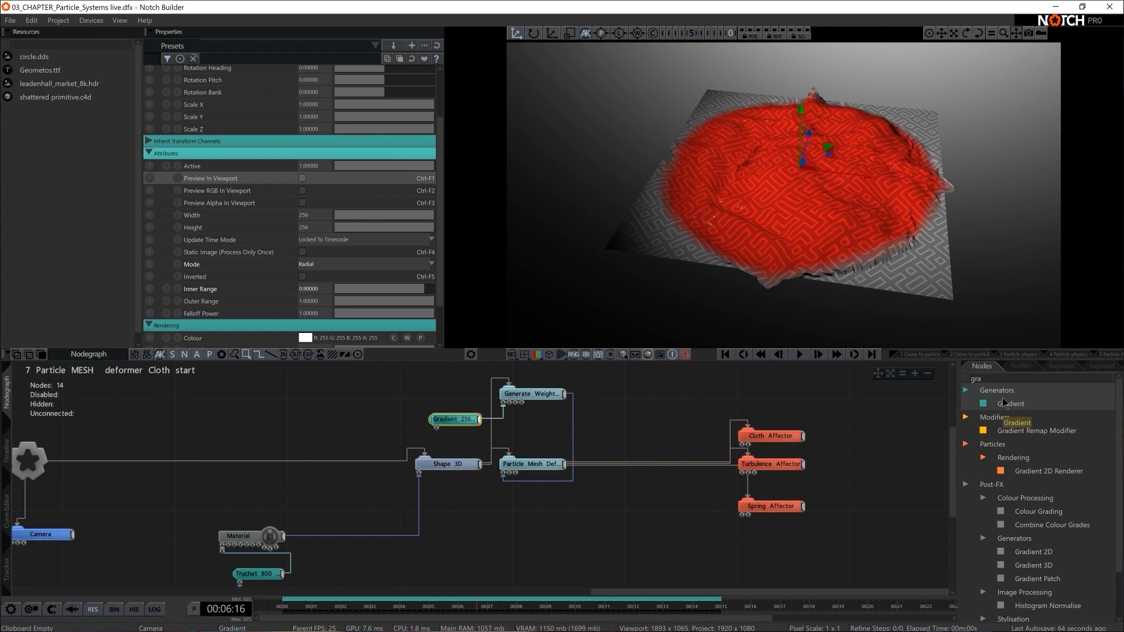
# Find the Smoothing Deformer, connect it to the Shape 3D node and place it below that node.
pyautogui.press('BackSpace')
pyautogui.press('BackSpace')
pyautogui.press('BackSpace')
pyautogui.write('s')
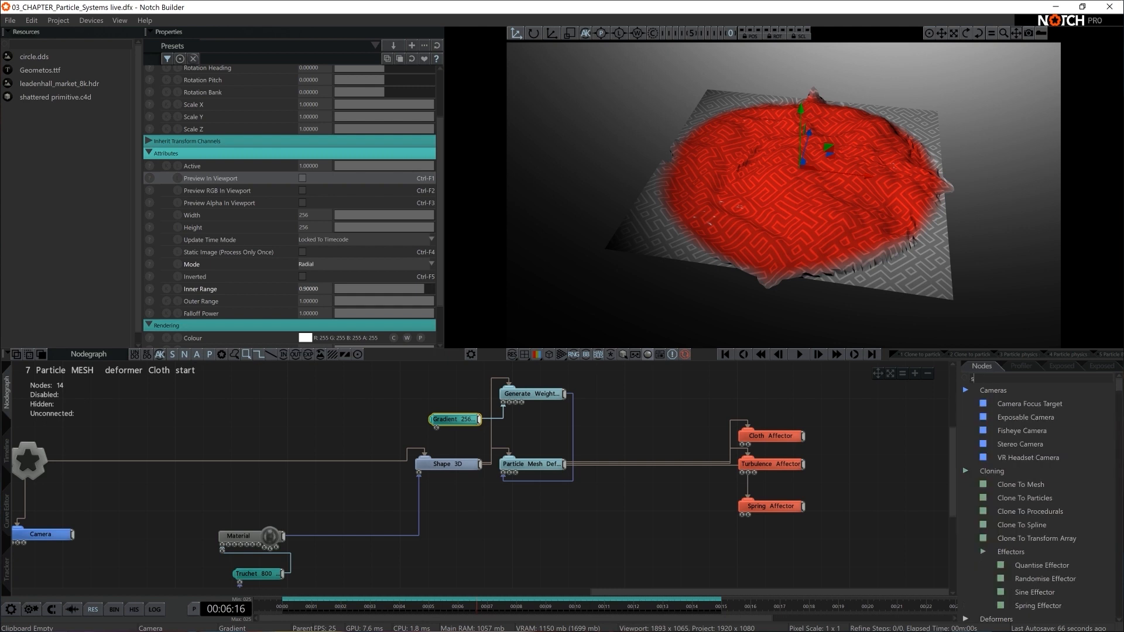
pyautogui.write('moo')
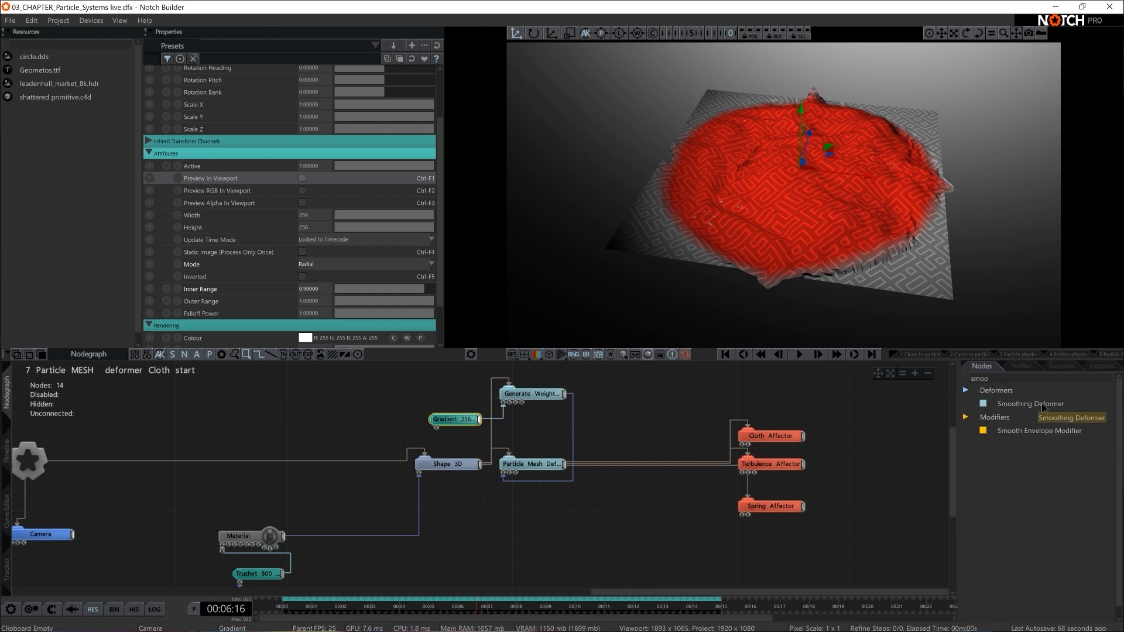
pyautogui.moveTo(1042, 408); pyautogui.dragTo(806, 506)
pyautogui.moveTo(514, 509); pyautogui.dragTo(518, 519)
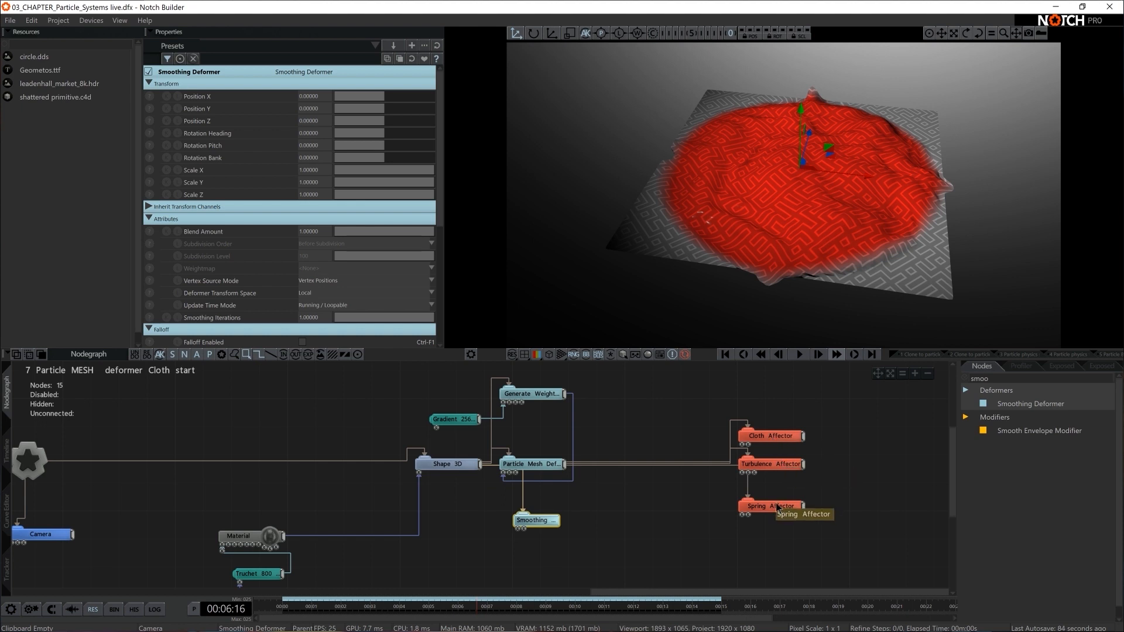
pyautogui.moveTo(538, 517); pyautogui.dragTo(496, 532)
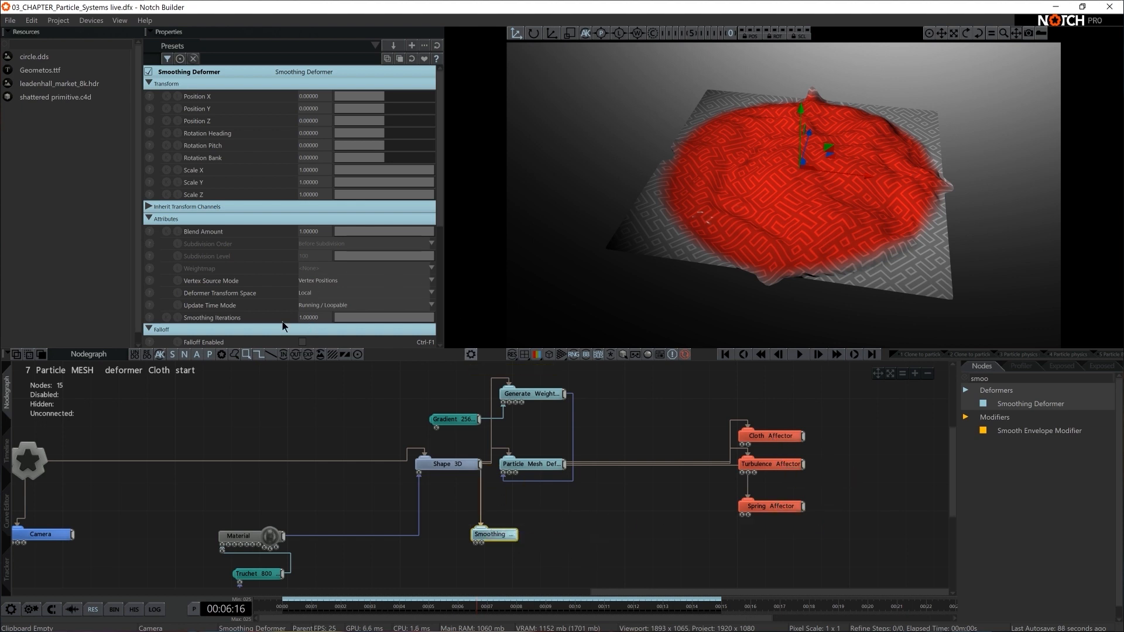
# Set the Smoothing Deformer's Smoothing Iterations to 8.
pyautogui.click(330, 318)
pyautogui.write('8')
pyautogui.press('Return')
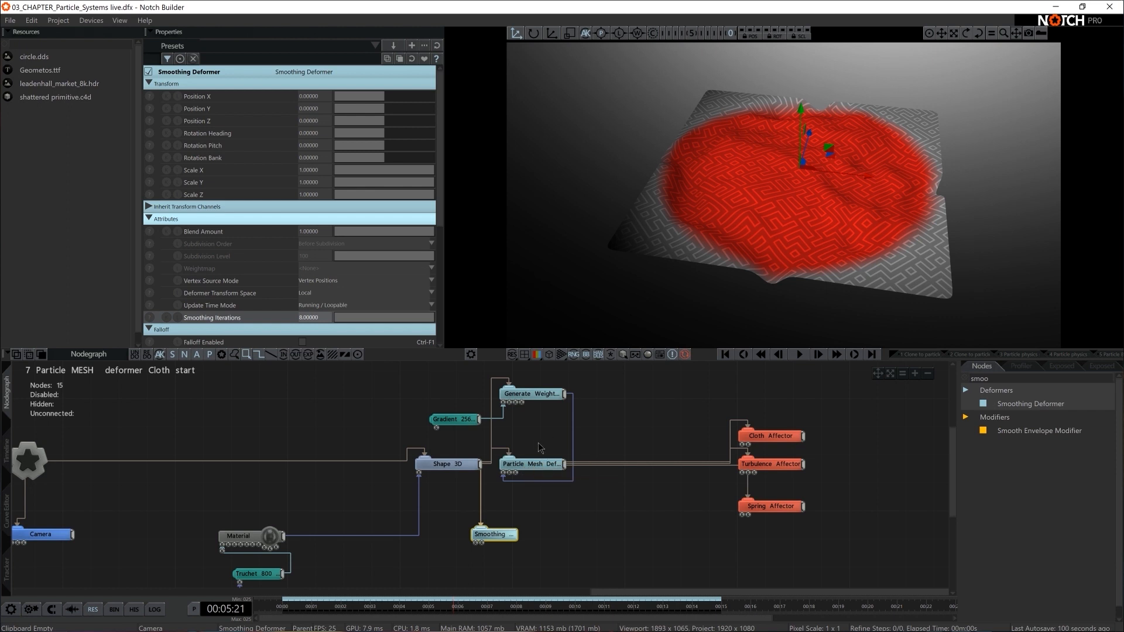
# Enable the Particle Mesh Deformer's fixed update rate and set its Fixed Update Framerate to 25, checking the project's Frame Rate Limits.
pyautogui.click(537, 464)
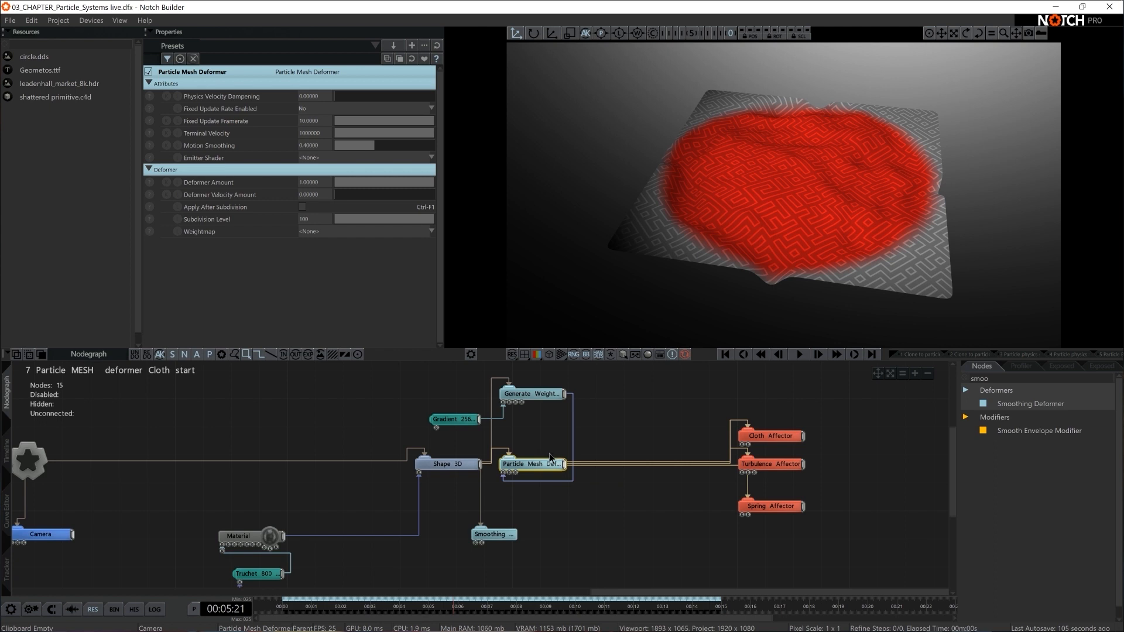
pyautogui.click(194, 609)
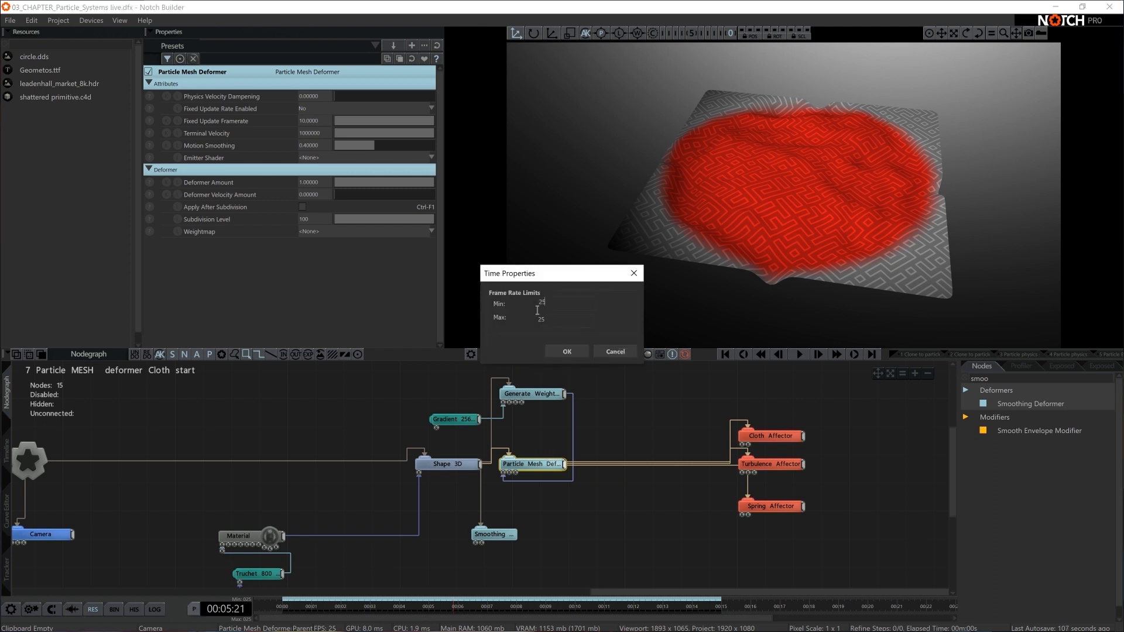
pyautogui.click(560, 352)
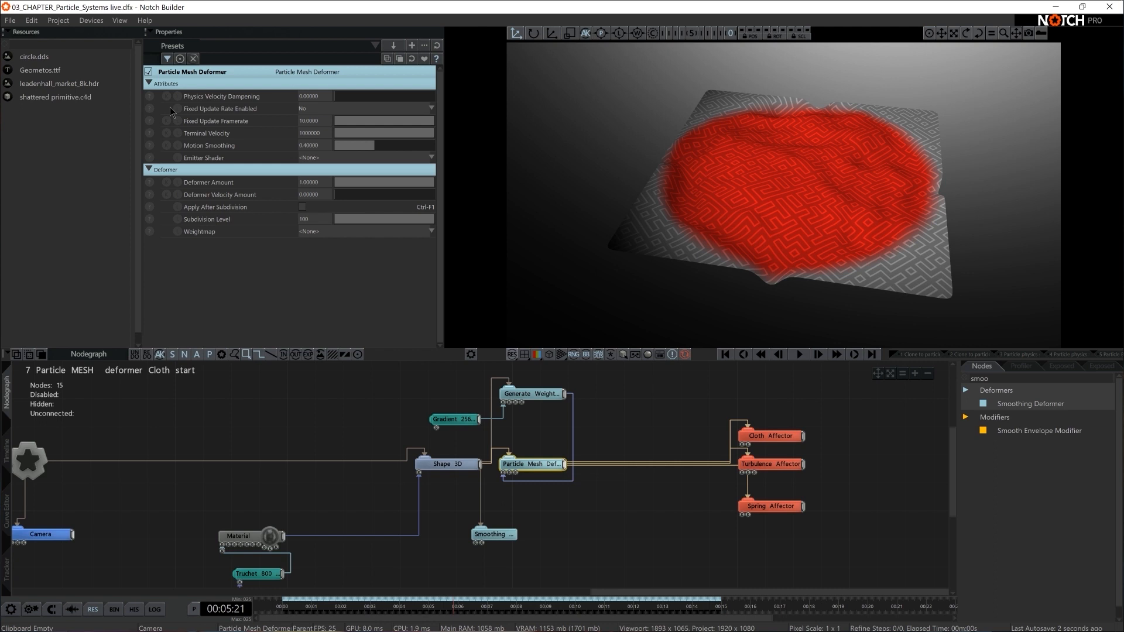
pyautogui.click(332, 112)
pyautogui.click(326, 129)
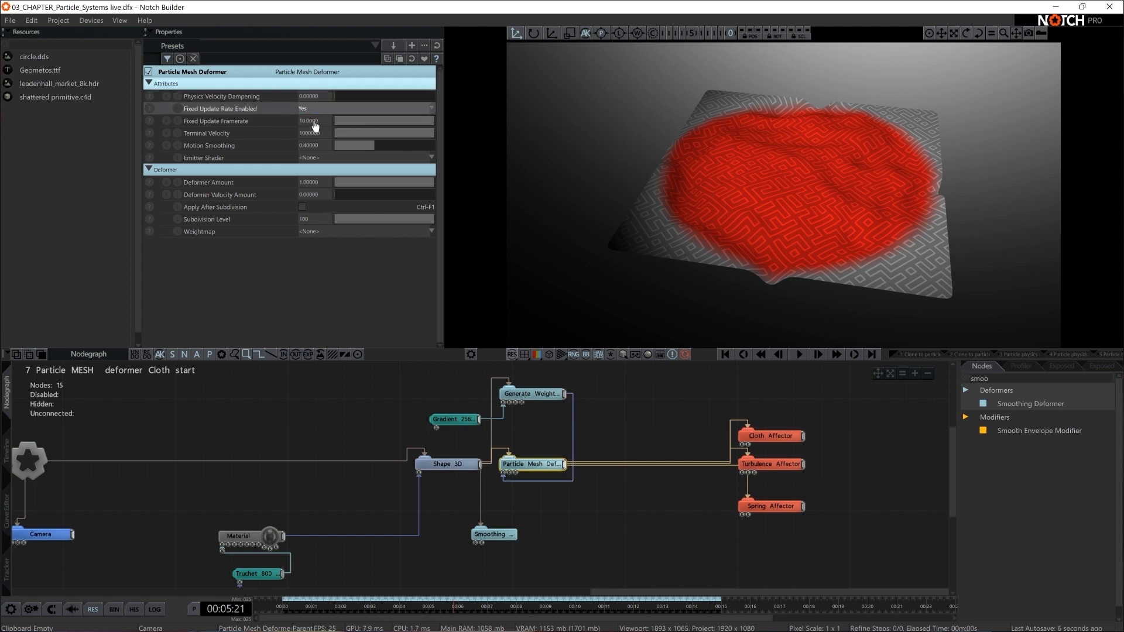
pyautogui.click(314, 120)
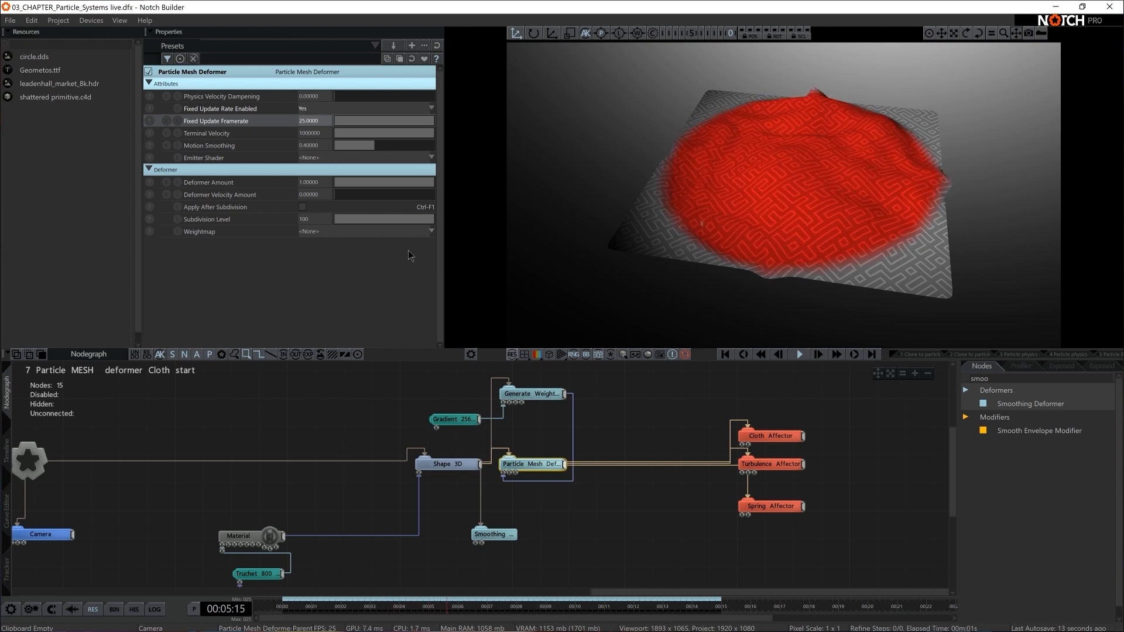
pyautogui.click(193, 614)
pyautogui.click(631, 353)
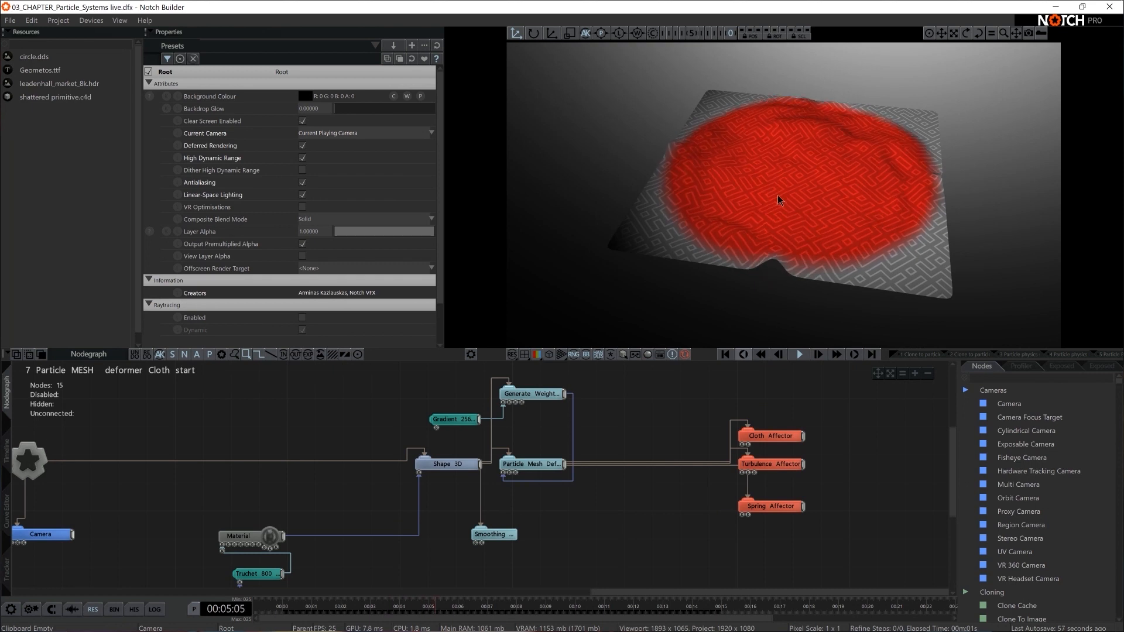
# Add a particle Primitive Collision Affector and connect it to the Particle Mesh Deformer.
pyautogui.write('primit')
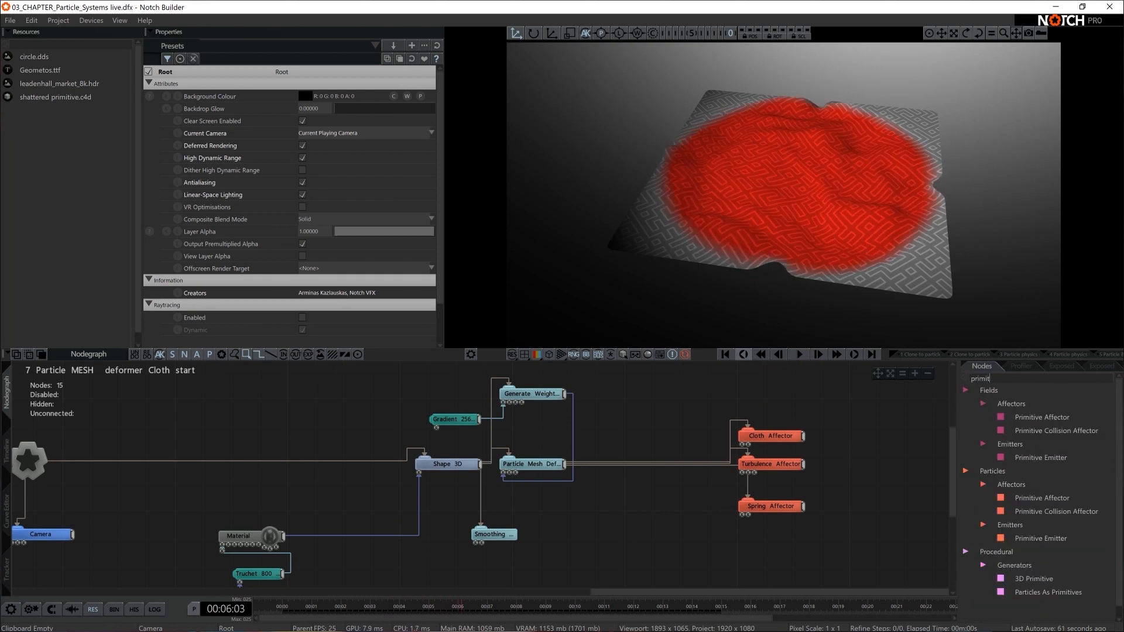
pyautogui.moveTo(1055, 511); pyautogui.dragTo(583, 509)
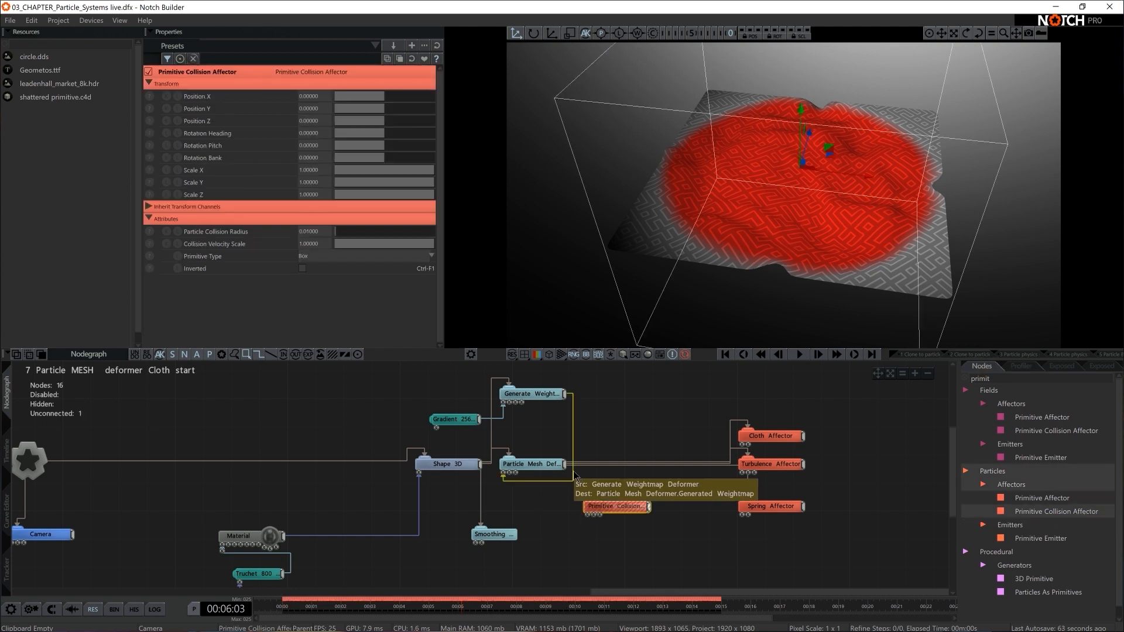
pyautogui.moveTo(559, 463); pyautogui.dragTo(605, 507)
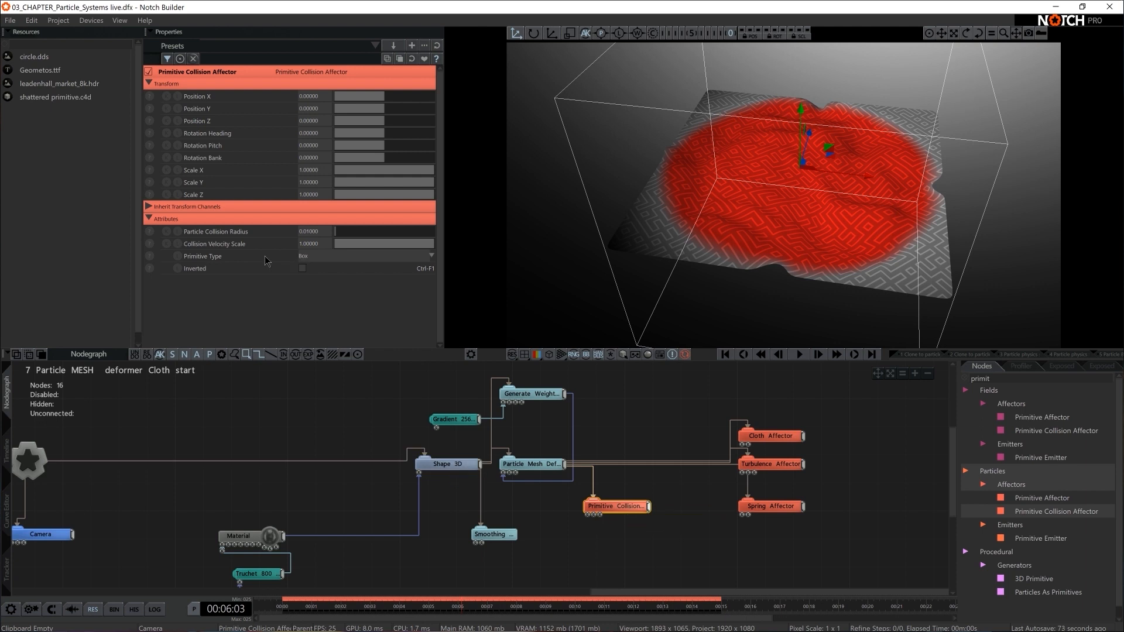
# Set the collision affector's Primitive Type to Sphere and scale it uniformly to about 0.33.
pyautogui.click(307, 257)
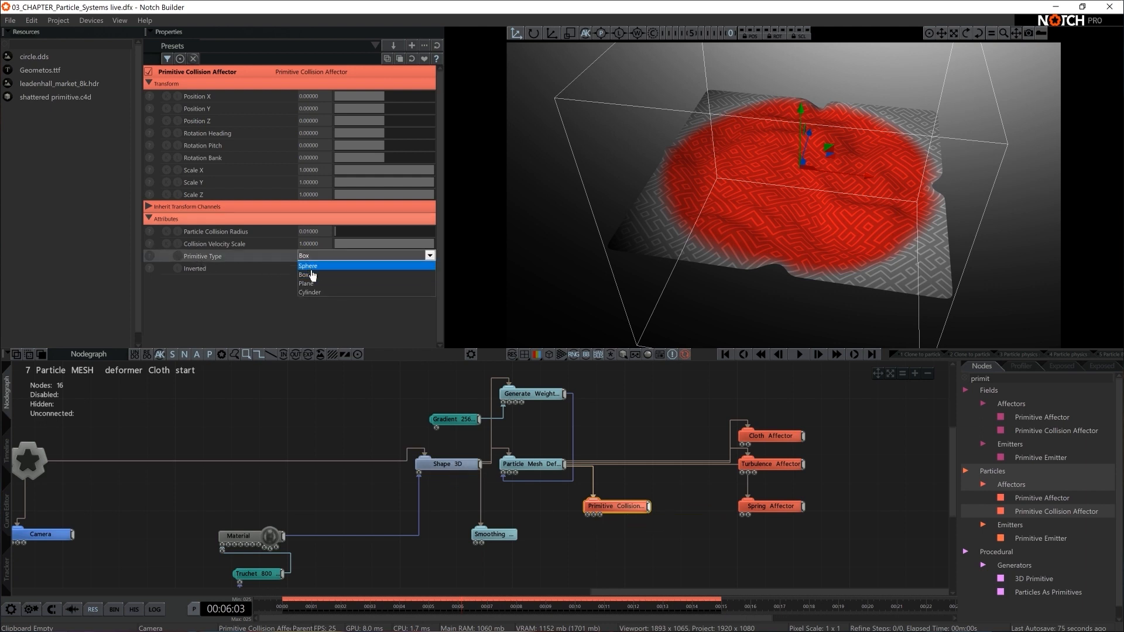
pyautogui.click(318, 275)
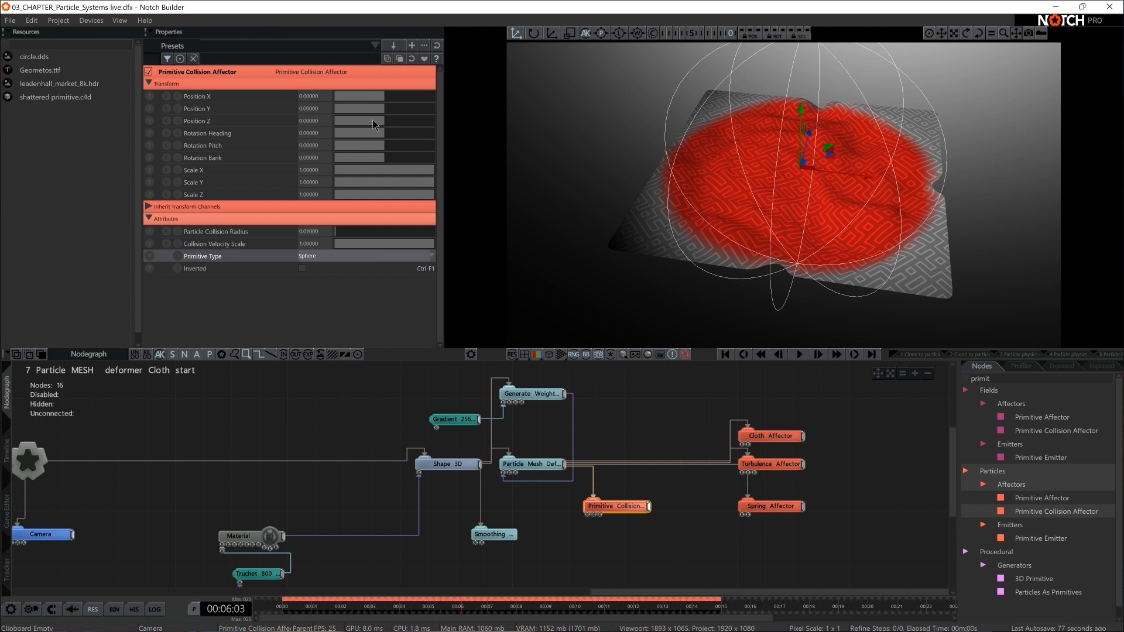
pyautogui.press('r')
pyautogui.moveTo(869, 186); pyautogui.dragTo(803, 199)
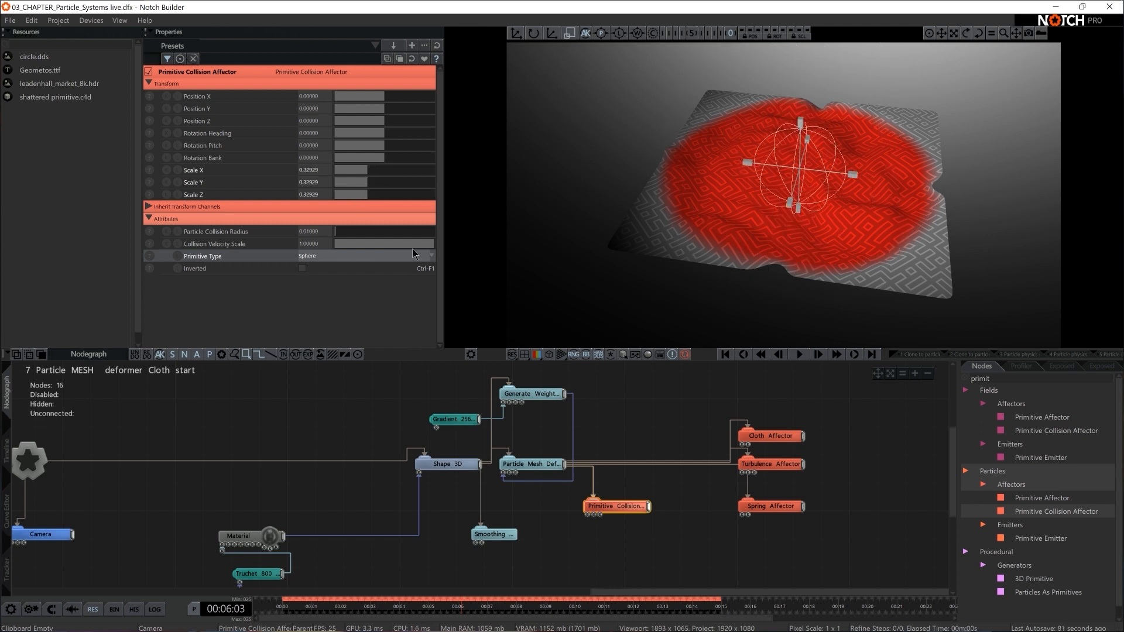
# Raise the collision sphere to about 0.71 on Y, restart playback and lower it into the cloth to about -0.15.
pyautogui.press('w')
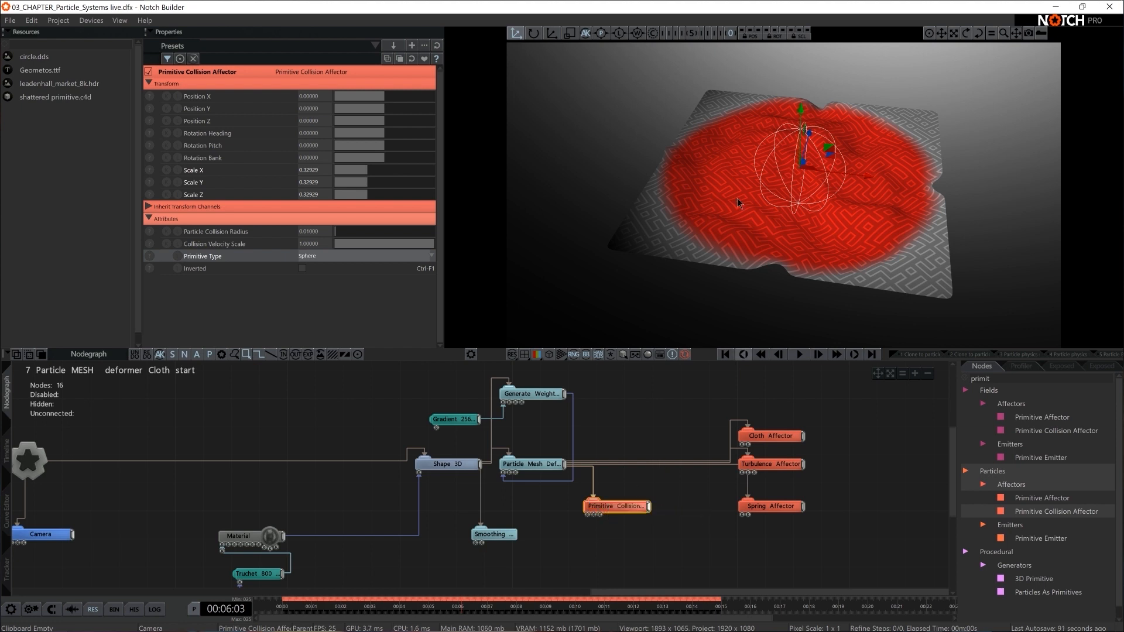
pyautogui.moveTo(802, 154); pyautogui.dragTo(795, 48)
pyautogui.press('Home')
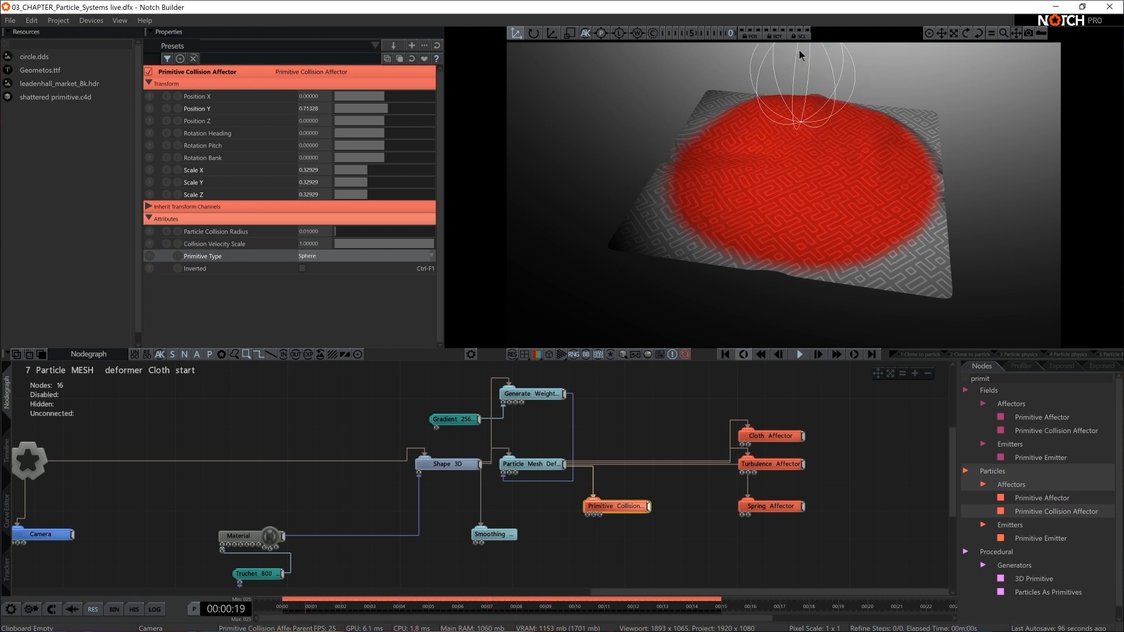
pyautogui.moveTo(799, 51); pyautogui.dragTo(788, 194)
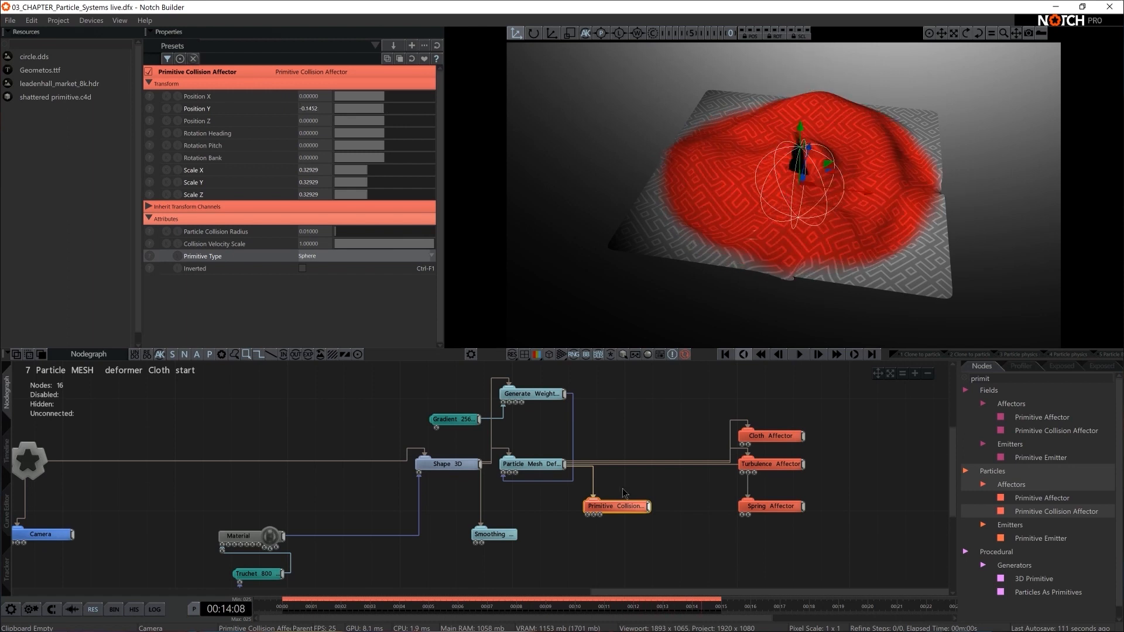
# Place the Primitive Collision Affector node below the Spring Affector and raise its sphere above the cloth to about 0.62 on Y.
pyautogui.moveTo(626, 503); pyautogui.dragTo(766, 547)
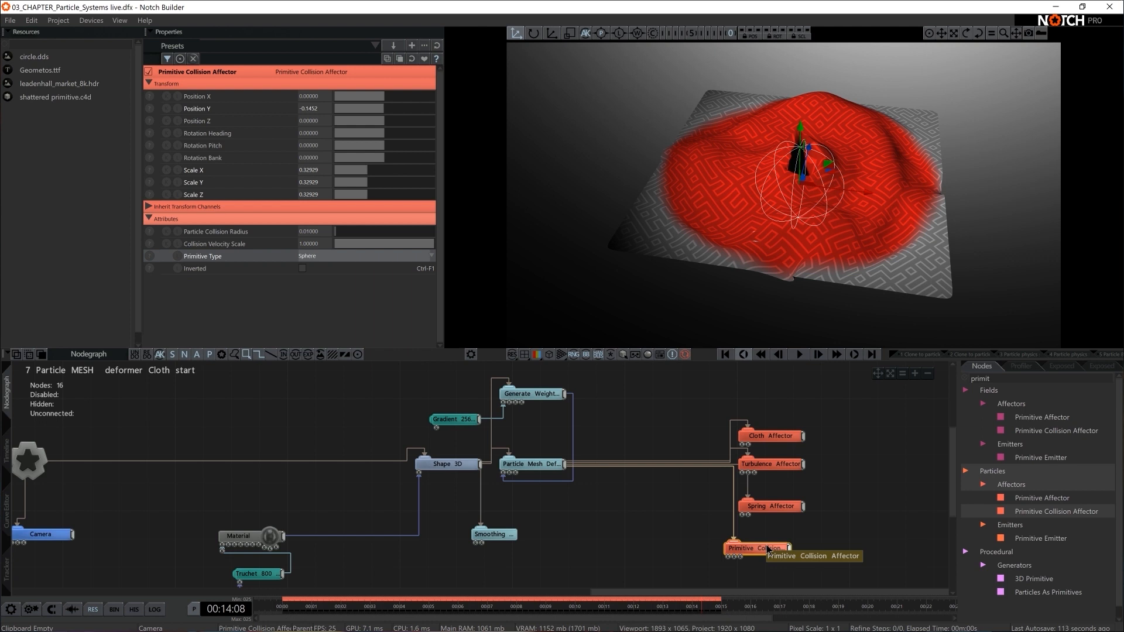
pyautogui.moveTo(788, 175); pyautogui.dragTo(792, 57)
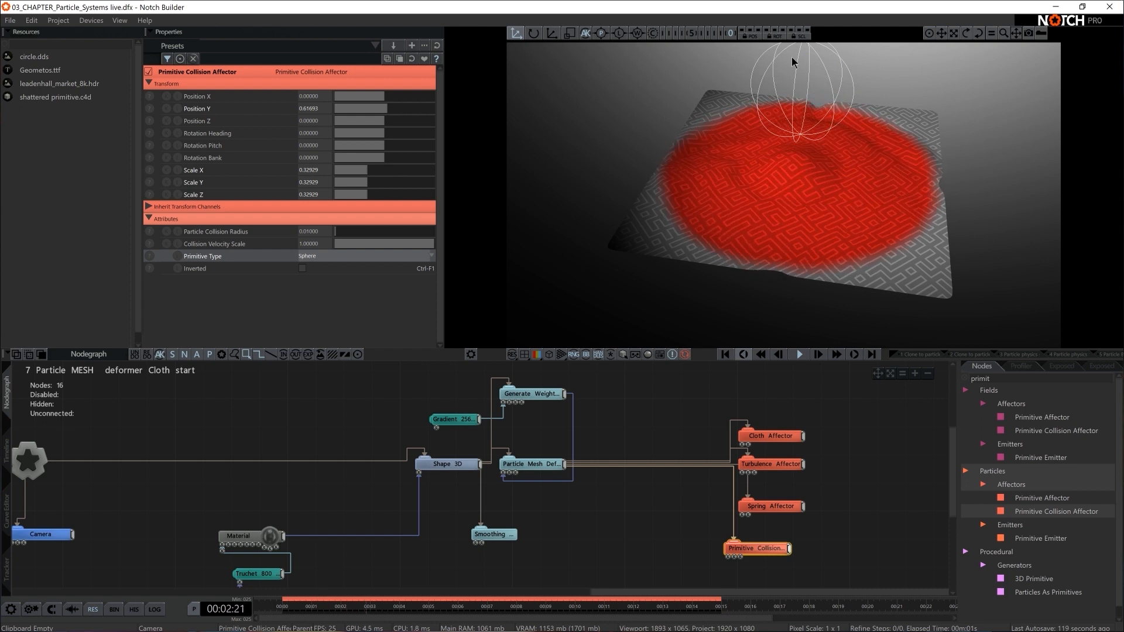
# Turn on Invert for the Generate Weightmap Deformer.
pyautogui.click(529, 395)
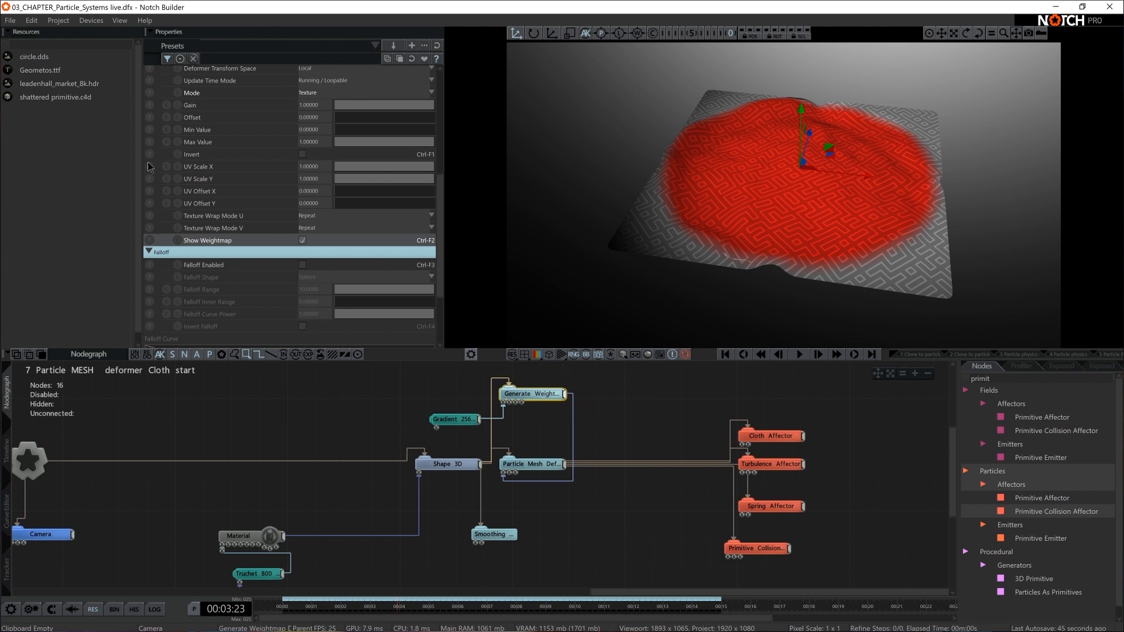
pyautogui.click(302, 154)
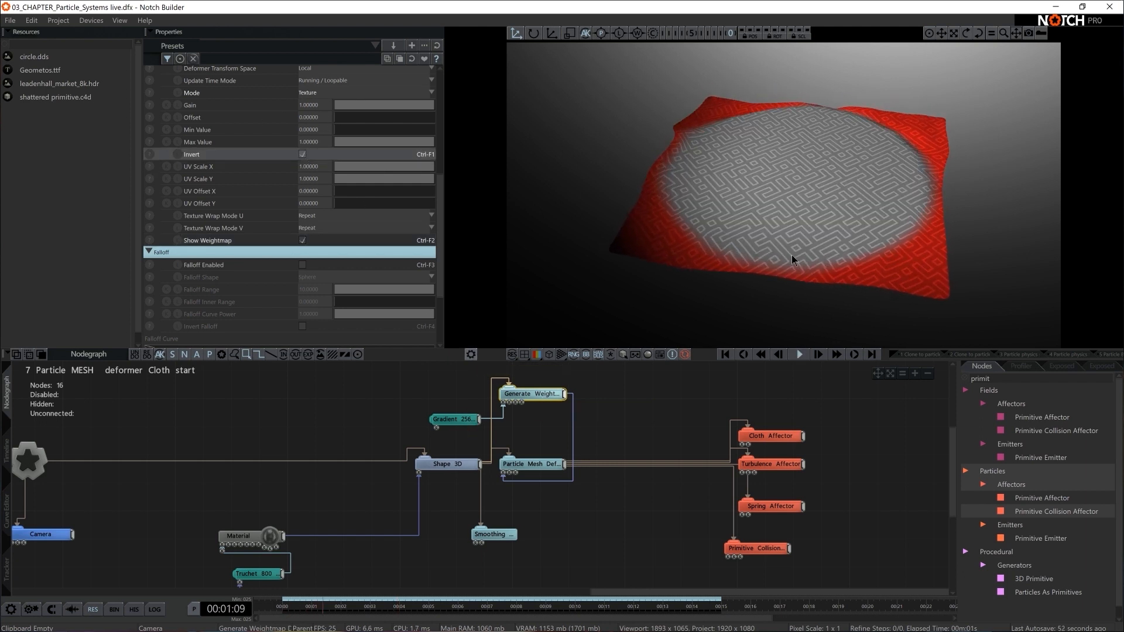
# Replace the Gradient node feeding the Generate Weightmap Deformer with a Star generator node.
pyautogui.click(868, 460)
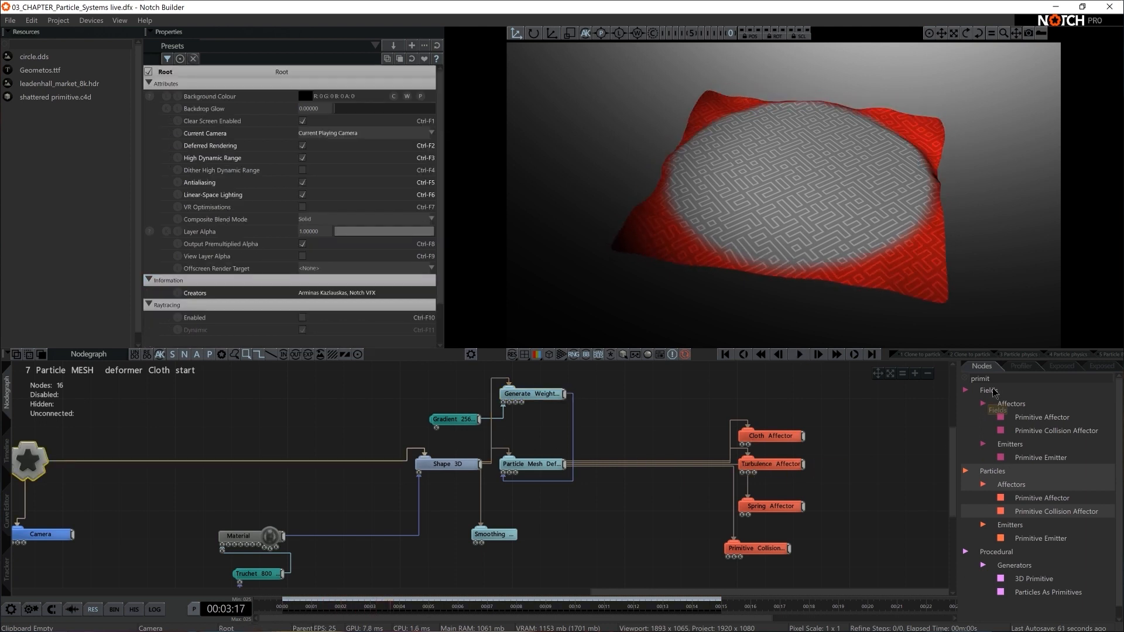
pyautogui.write('star')
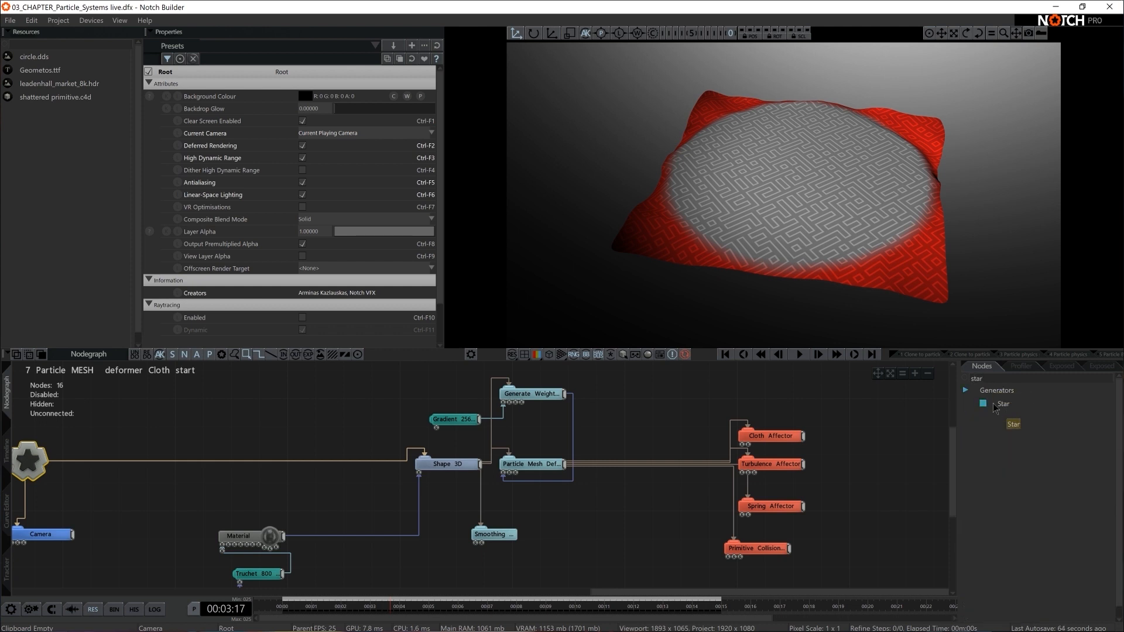
pyautogui.moveTo(993, 408); pyautogui.dragTo(508, 412)
pyautogui.press('Delete')
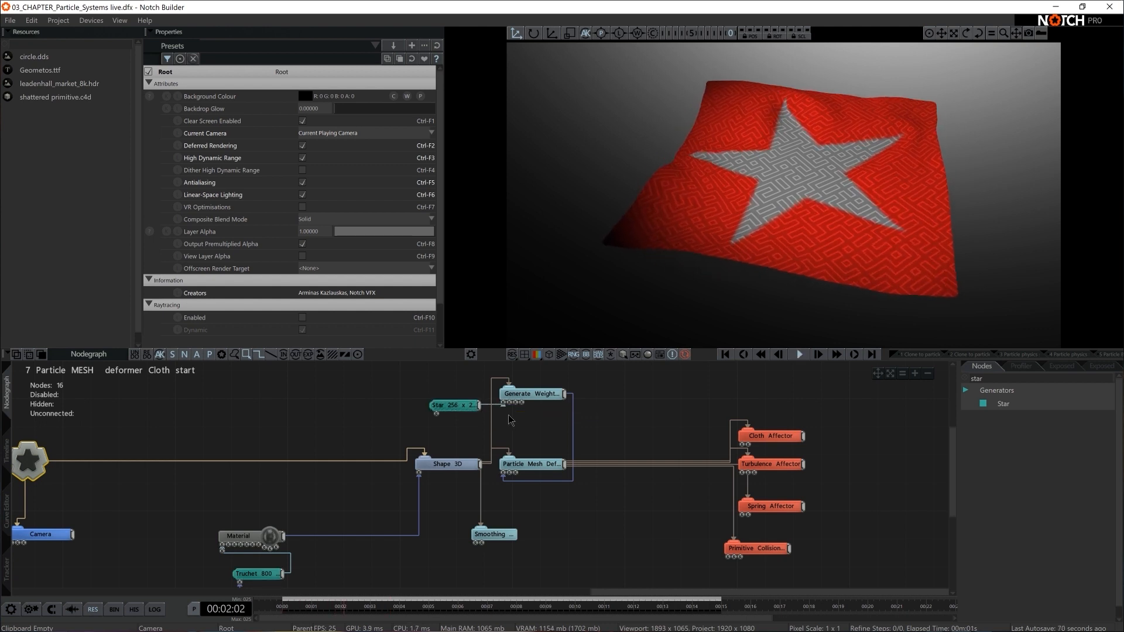
# Switch Invert off and back on for the Generate Weightmap Deformer to compare both star masks.
pyautogui.click(527, 401)
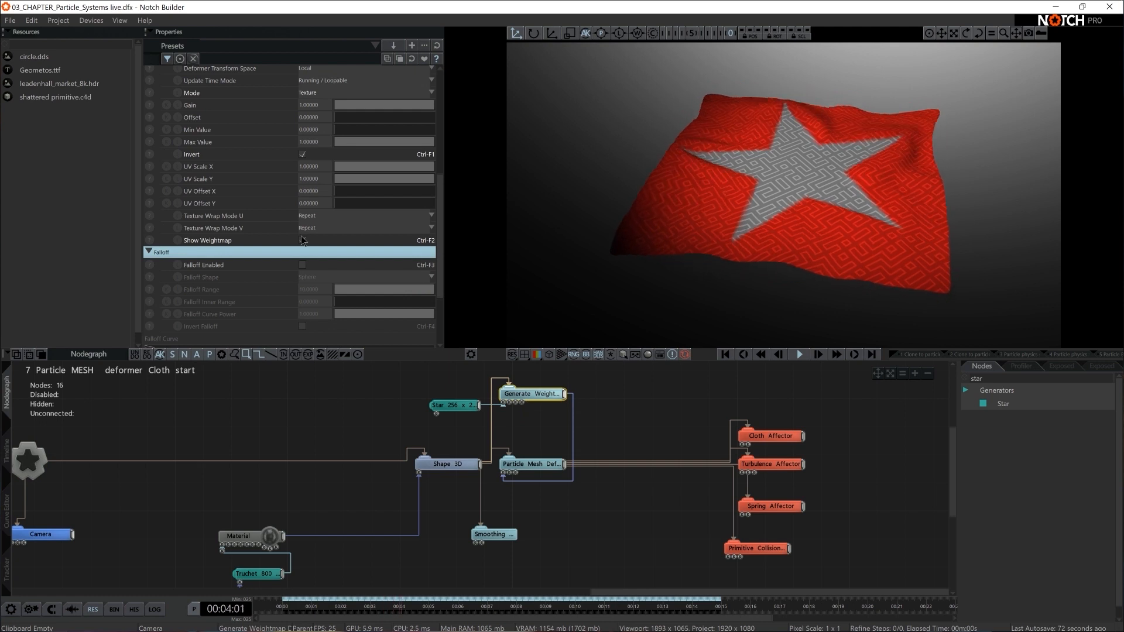
pyautogui.click(303, 154)
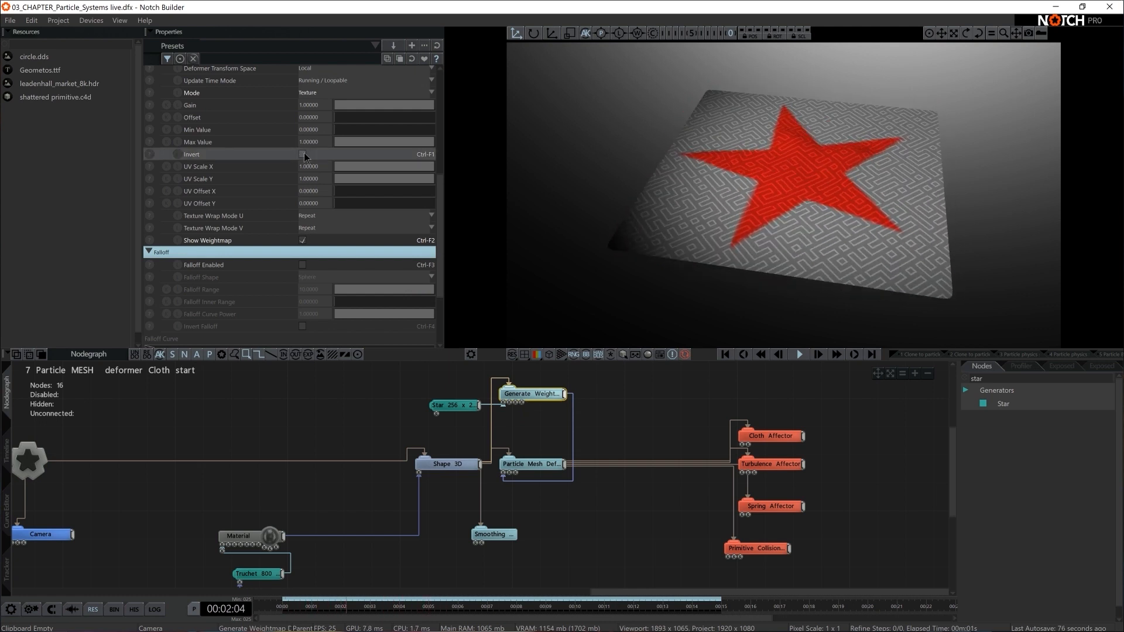
pyautogui.click(303, 154)
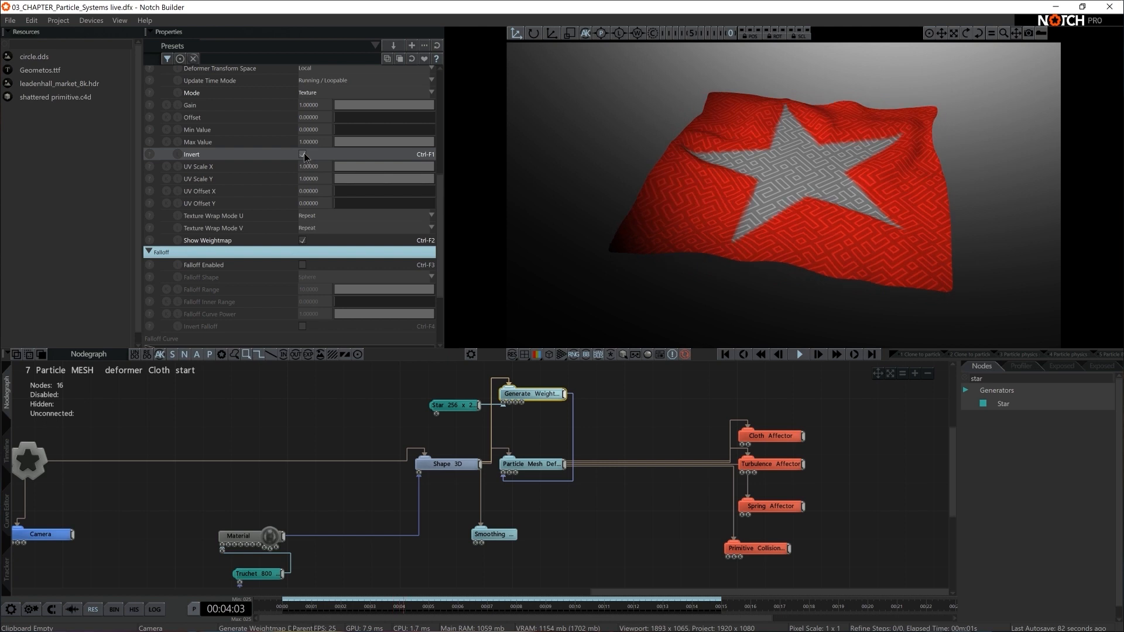
# Move the Star node slightly lower beside the Generate Weightmap Deformer and replay the cloth simulation from the start.
pyautogui.moveTo(452, 413); pyautogui.dragTo(451, 427)
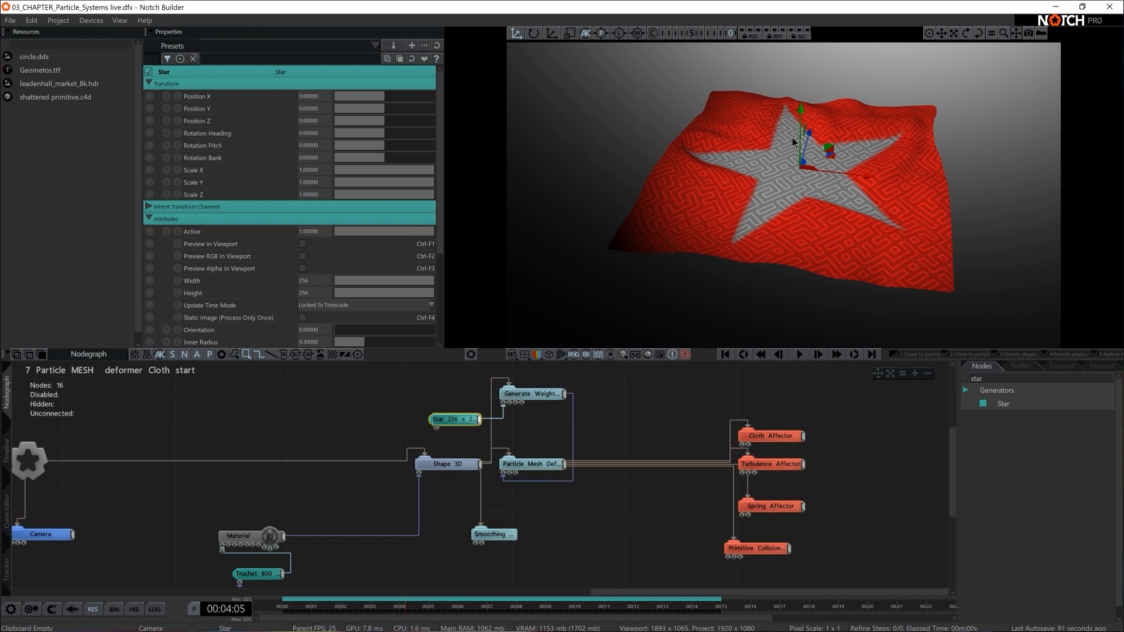
pyautogui.press('Home')
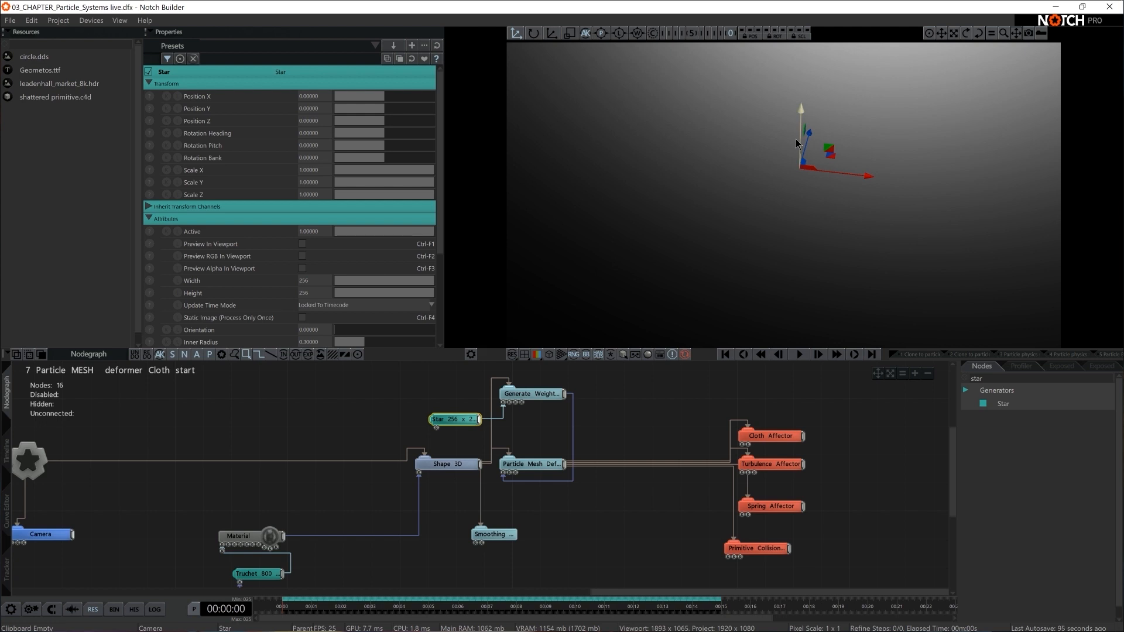
pyautogui.click(728, 356)
pyautogui.press('space')
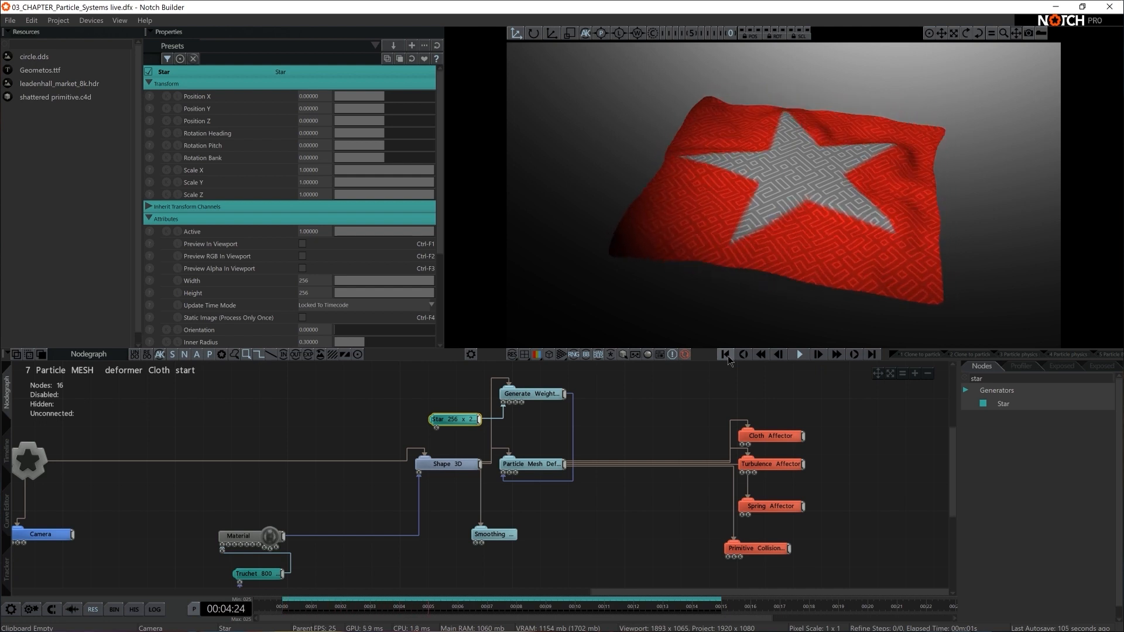
pyautogui.press('space')
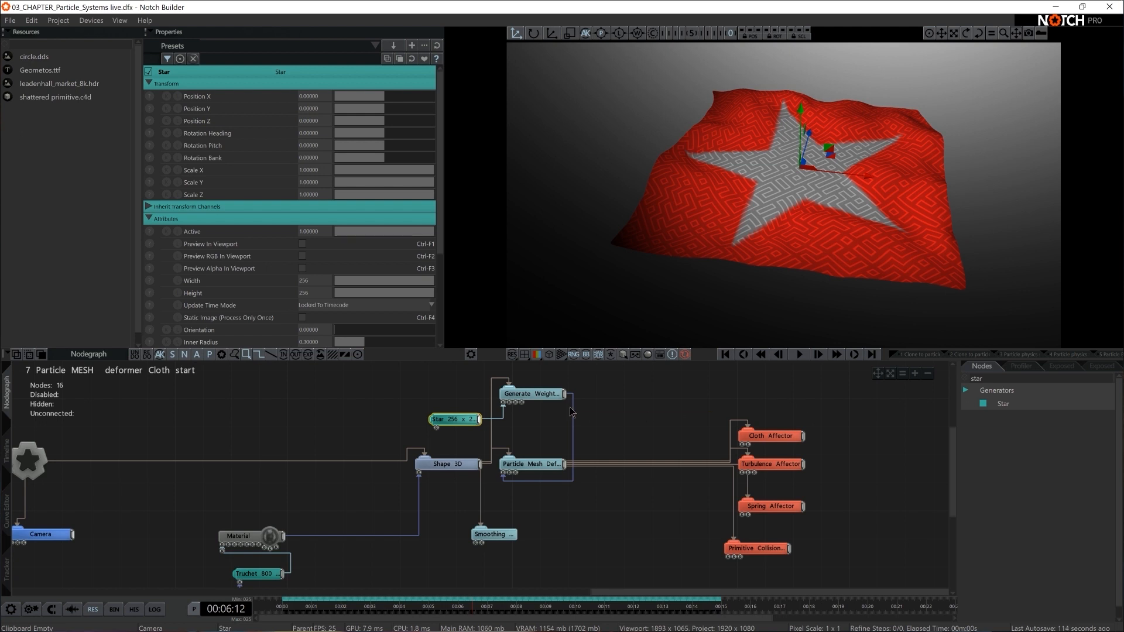
# Turn off Show Weightmap for the Generate Weightmap Deformer.
pyautogui.click(540, 397)
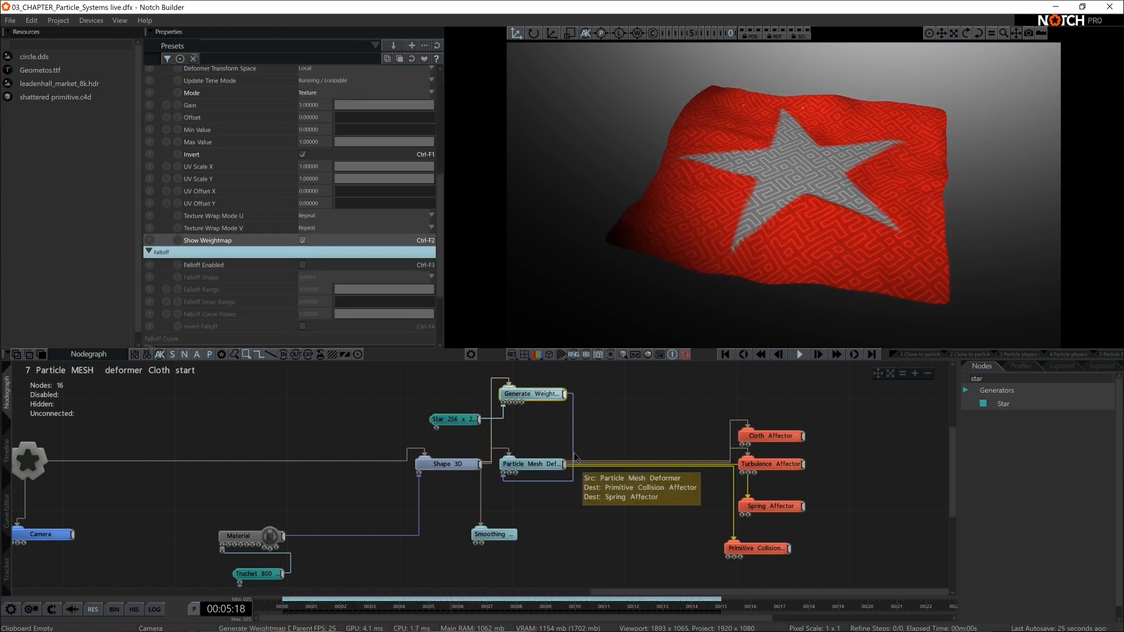
pyautogui.click(302, 240)
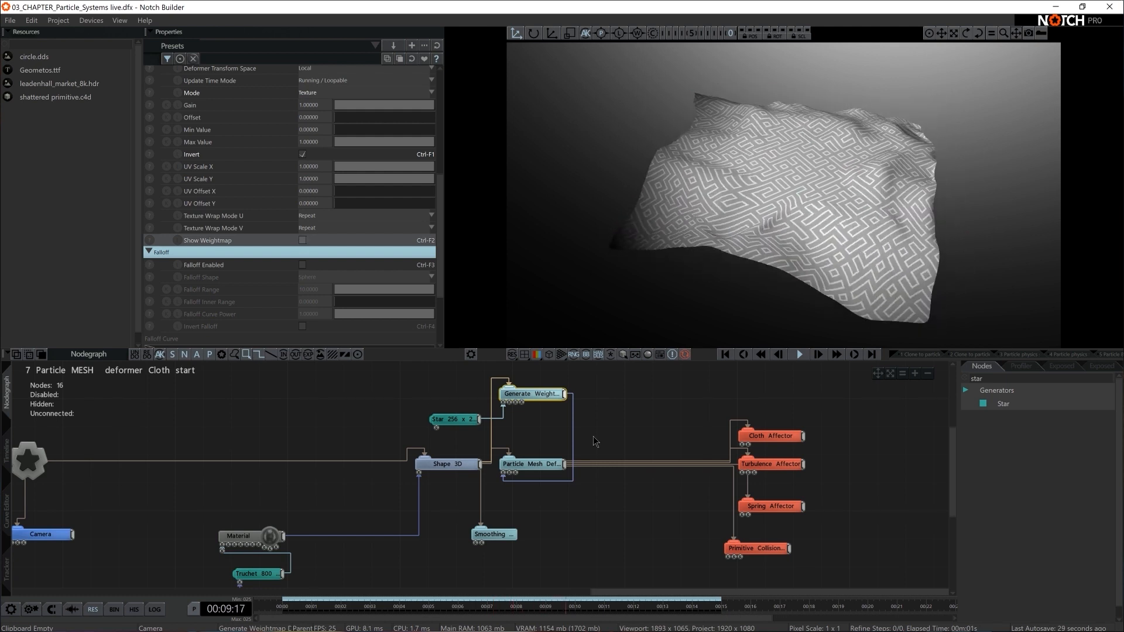